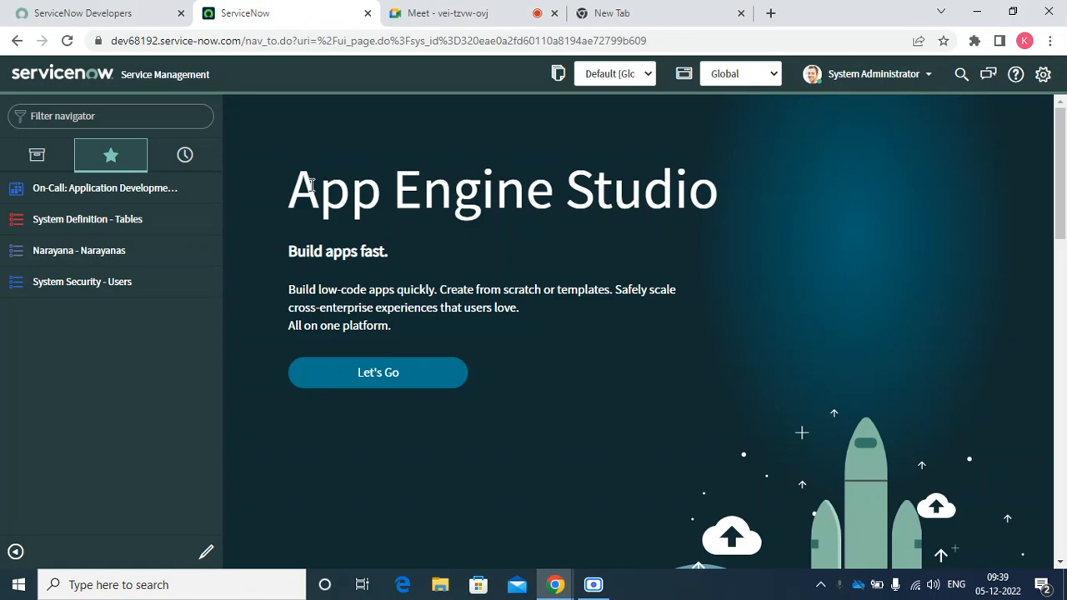
Filter the navigator for "incide" and open the list of open incidents
{"action": "left_click", "coordinate": [107, 252]}
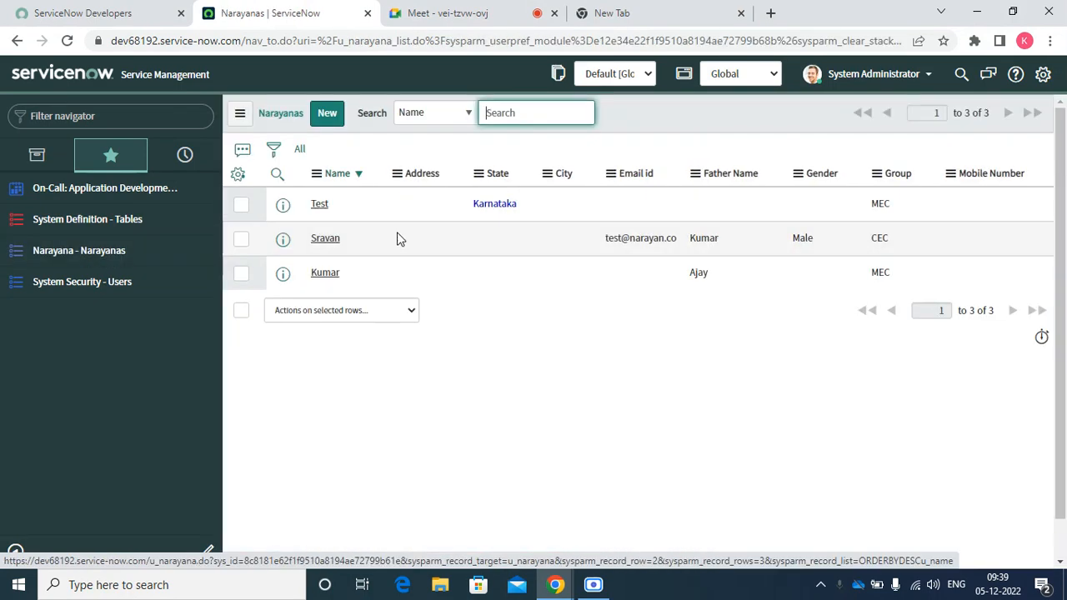
{"action": "left_click", "coordinate": [162, 121]}
{"action": "type", "text": "inicdent"}
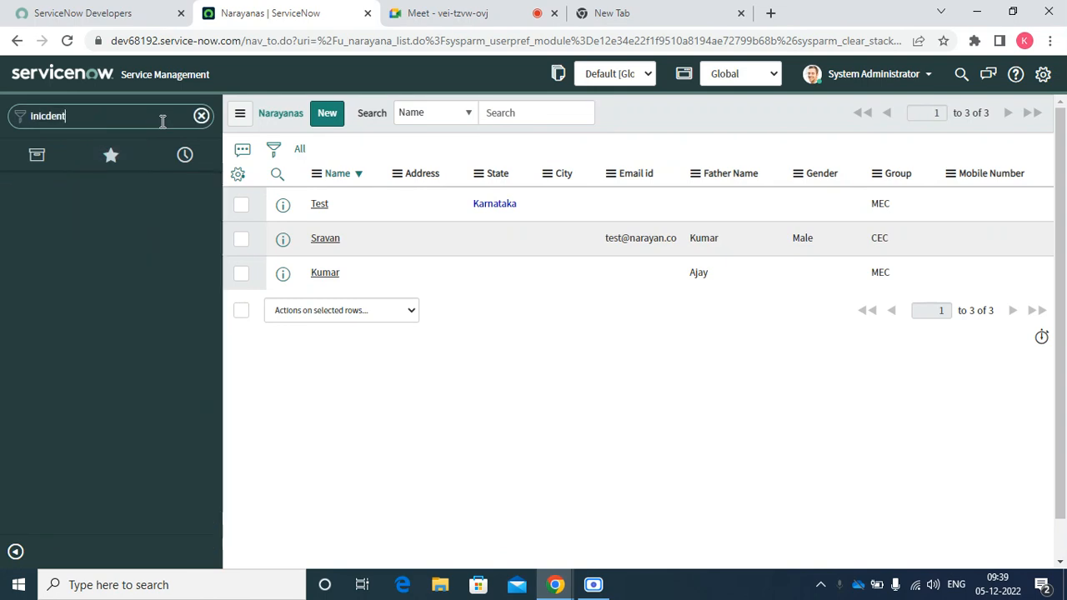
{"action": "key", "text": "BackSpace"}
{"action": "key", "text": "BackSpace"}
{"action": "key", "text": "BackSpace"}
{"action": "key", "text": "BackSpace"}
{"action": "type", "text": "ci"}
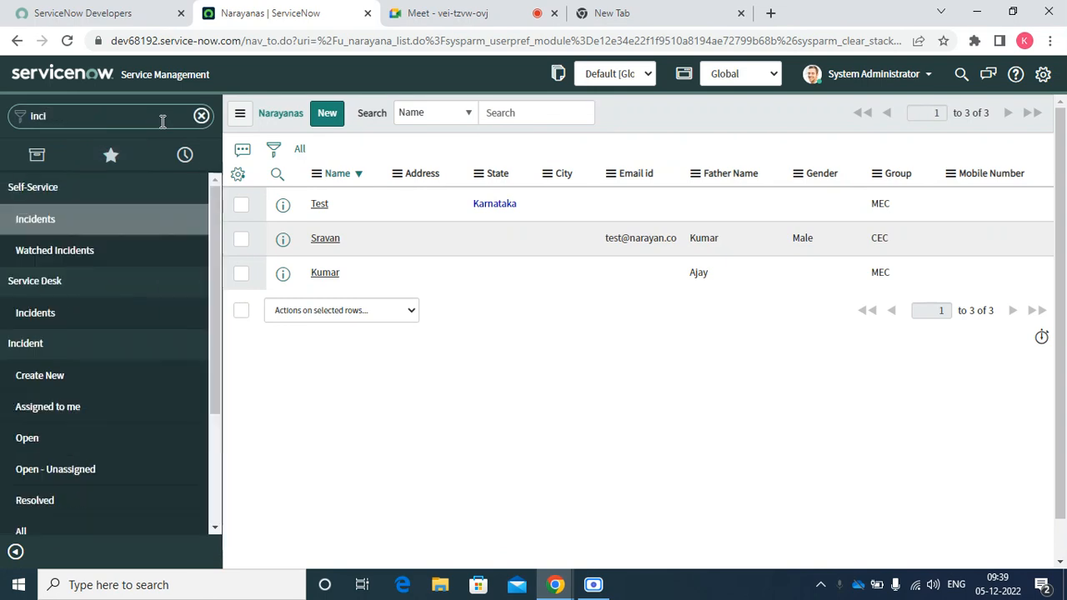
{"action": "key", "text": "BackSpace"}
{"action": "type", "text": "ide"}
{"action": "left_click", "coordinate": [50, 448]}
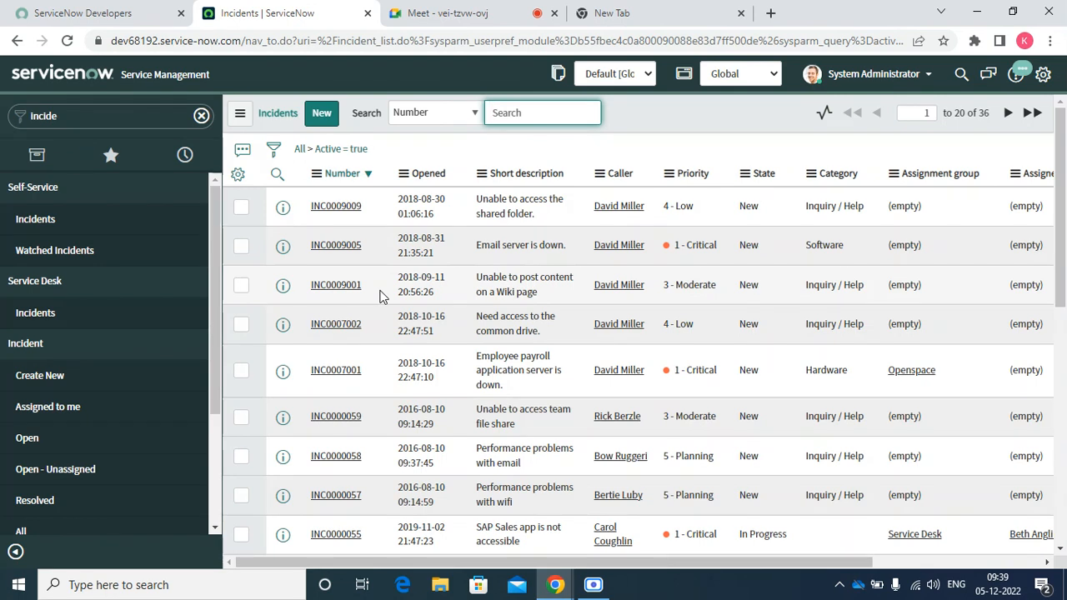
Switch to a new Notepad document and enter the heading "Base Tables"
{"action": "key", "text": "super+r"}
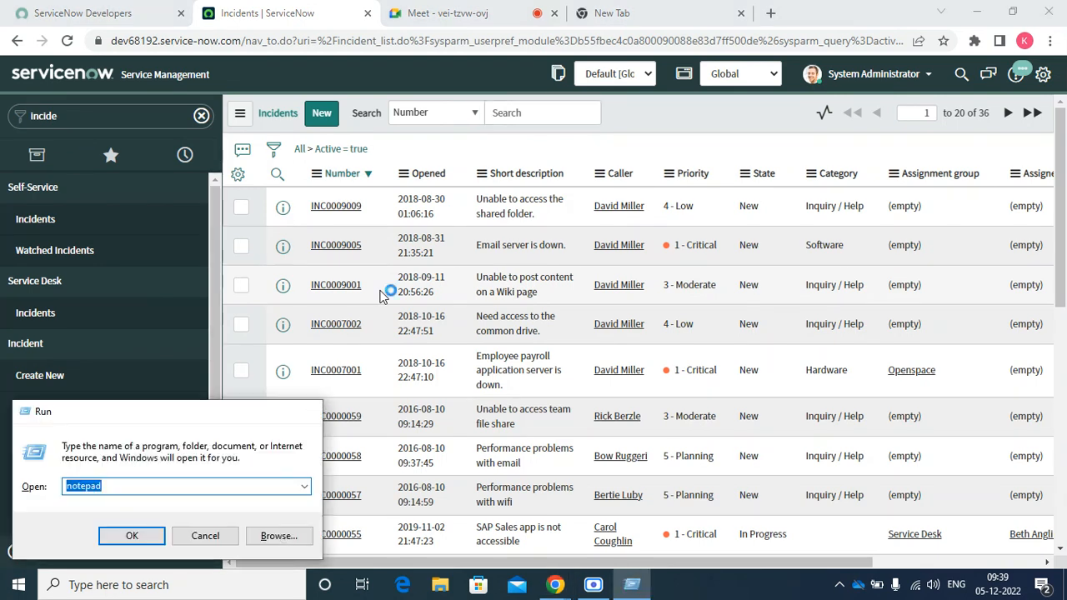
{"action": "key", "text": "Return"}
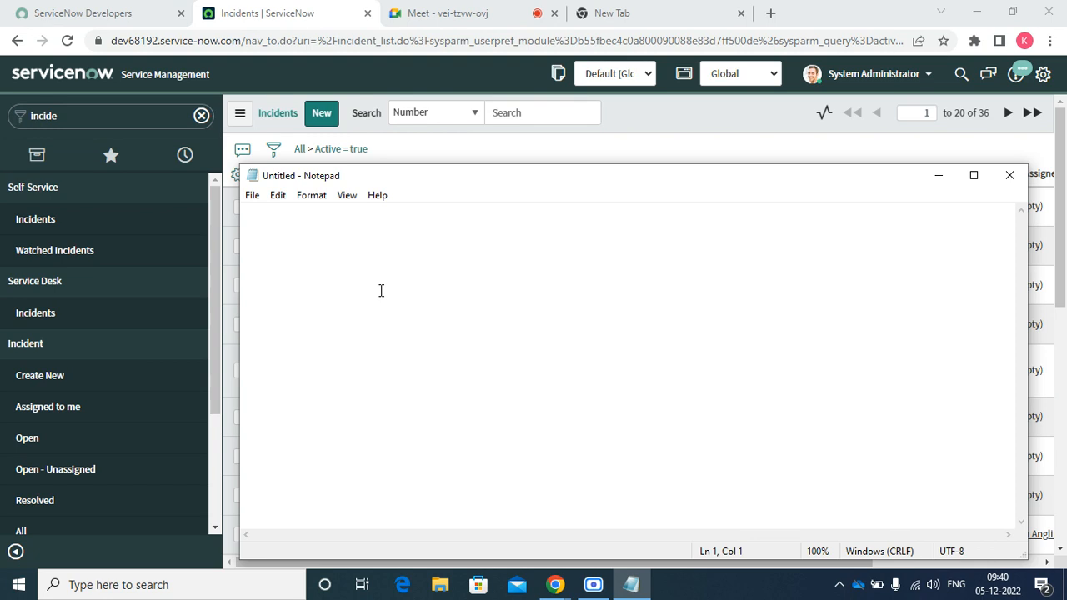
{"action": "type", "text": "Base "}
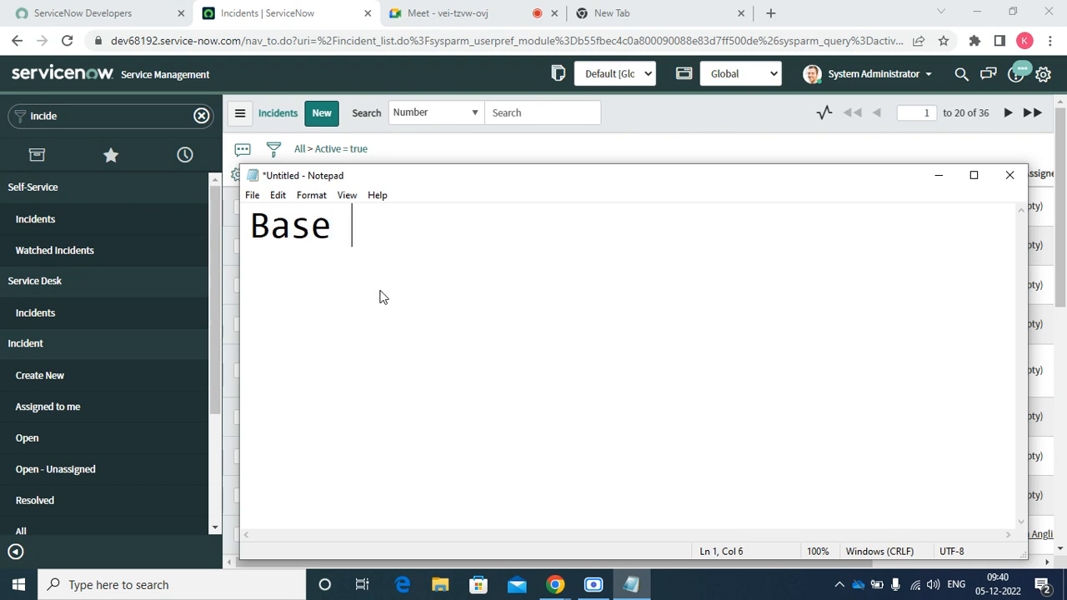
{"action": "type", "text": "Tables"}
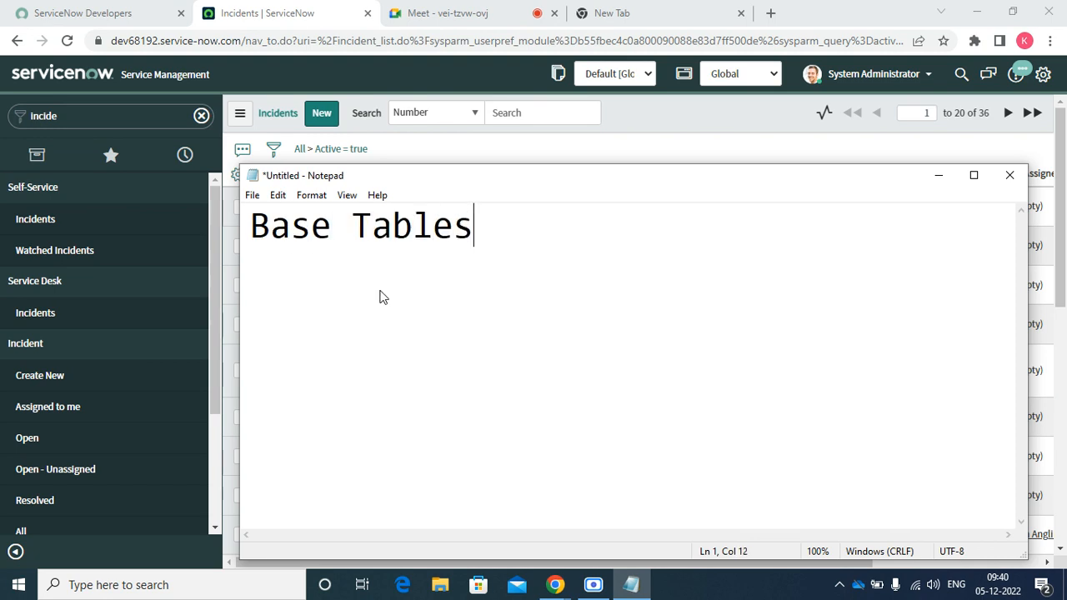
List the entries "Task" and "CMDB_CI" on separate lines below the Base Tables heading, leaving a blank line between
{"action": "key", "text": "Return"}
{"action": "key", "text": "Return"}
{"action": "key", "text": "Return"}
{"action": "key", "text": "Return"}
{"action": "key", "text": "Return"}
{"action": "key", "text": "Return"}
{"action": "key", "text": "BackSpace"}
{"action": "key", "text": "BackSpace"}
{"action": "key", "text": "BackSpace"}
{"action": "key", "text": "BackSpace"}
{"action": "type", "text": "Task"}
{"action": "key", "text": "Return"}
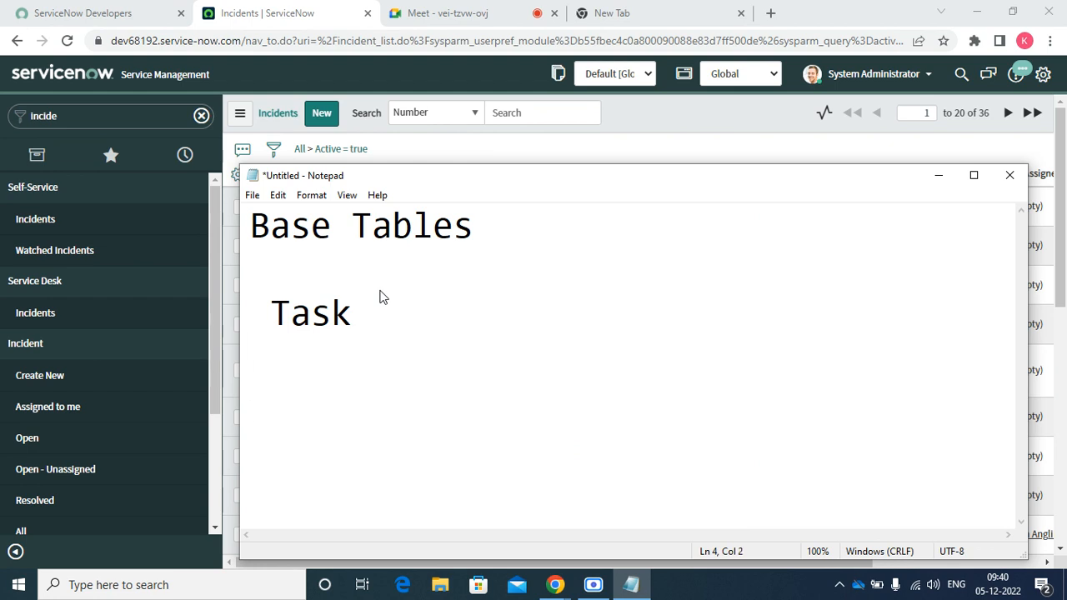
{"action": "type", "text": "CMDB_CU"}
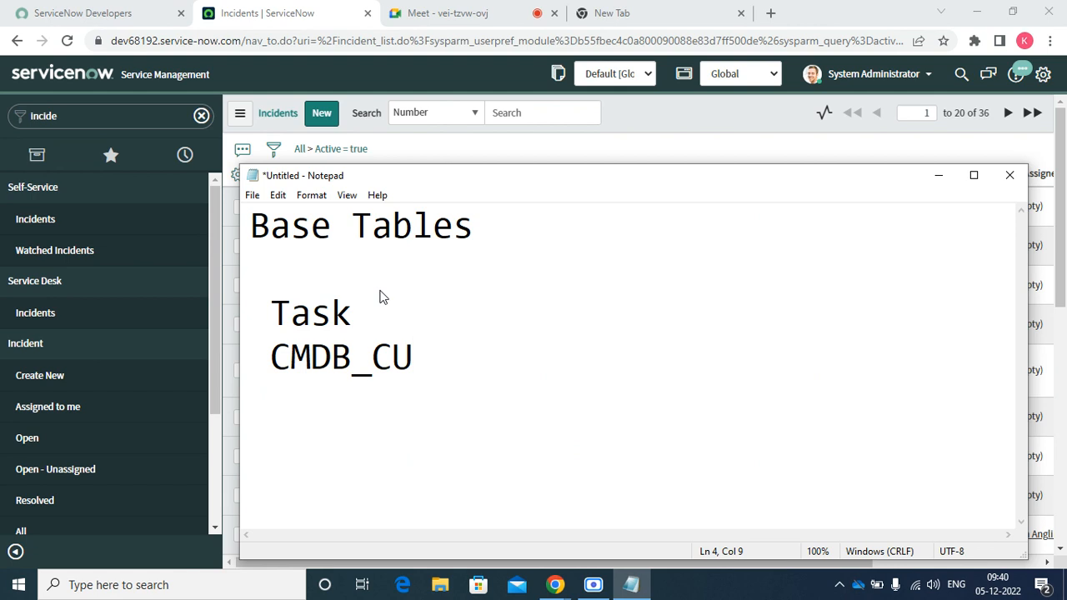
{"action": "key", "text": "BackSpace"}
{"action": "type", "text": "I"}
{"action": "left_click_drag", "start_coordinate": [416, 357], "coordinate": [272, 360]}
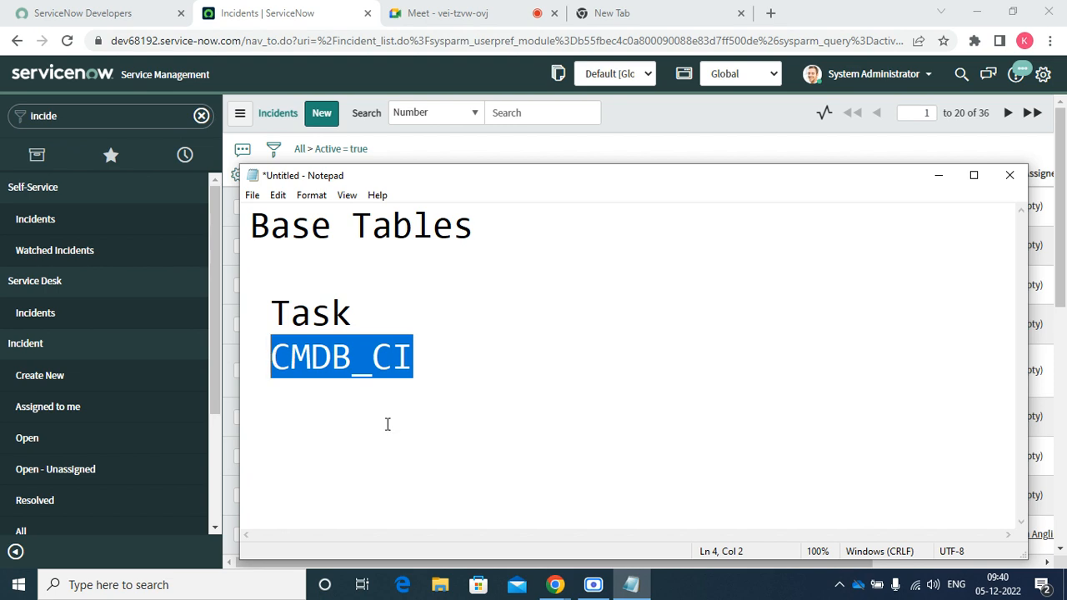
{"action": "double_click", "coordinate": [339, 366]}
{"action": "double_click", "coordinate": [339, 369]}
{"action": "left_click", "coordinate": [318, 326]}
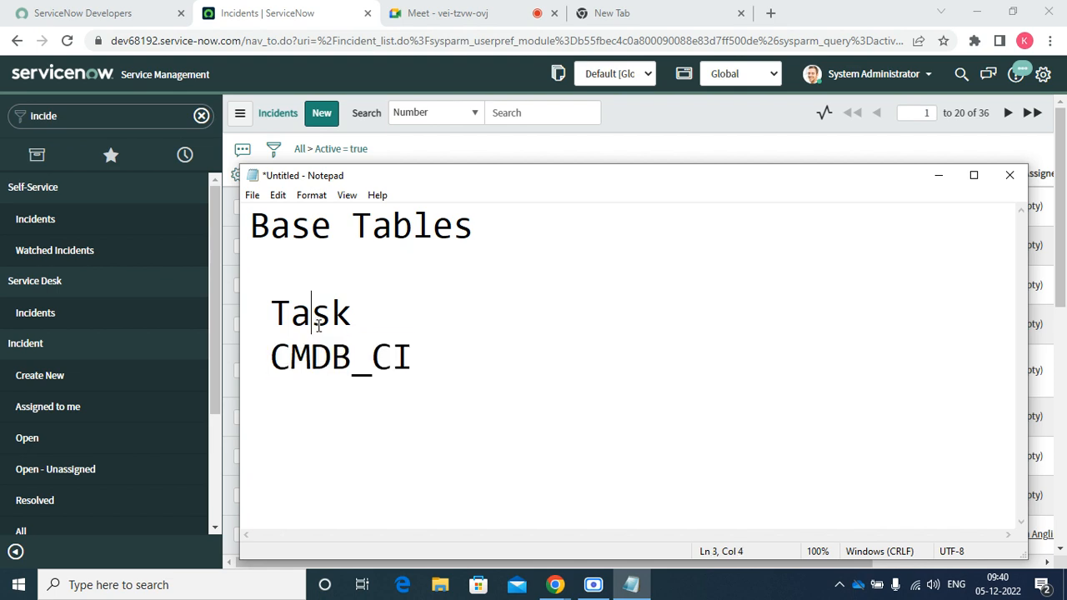
Append "- Incident, Problem, Change ," to the Task line as its child tables
{"action": "left_click", "coordinate": [360, 313]}
{"action": "type", "text": "- Incident"}
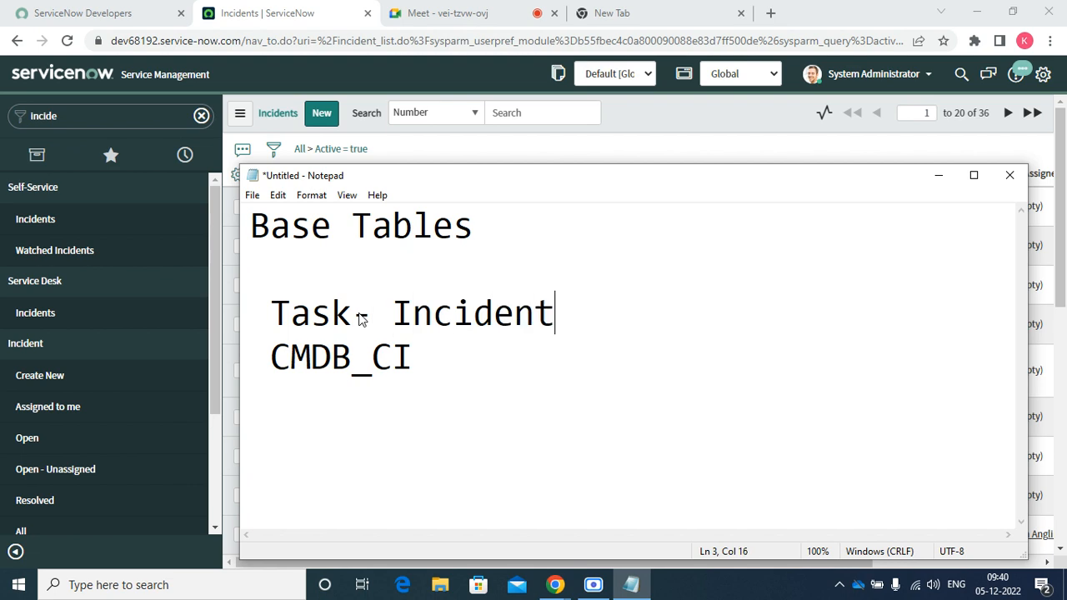
{"action": "type", "text": ", "}
{"action": "type", "text": "Provl"}
{"action": "key", "text": "BackSpace"}
{"action": "key", "text": "BackSpace"}
{"action": "type", "text": "b"}
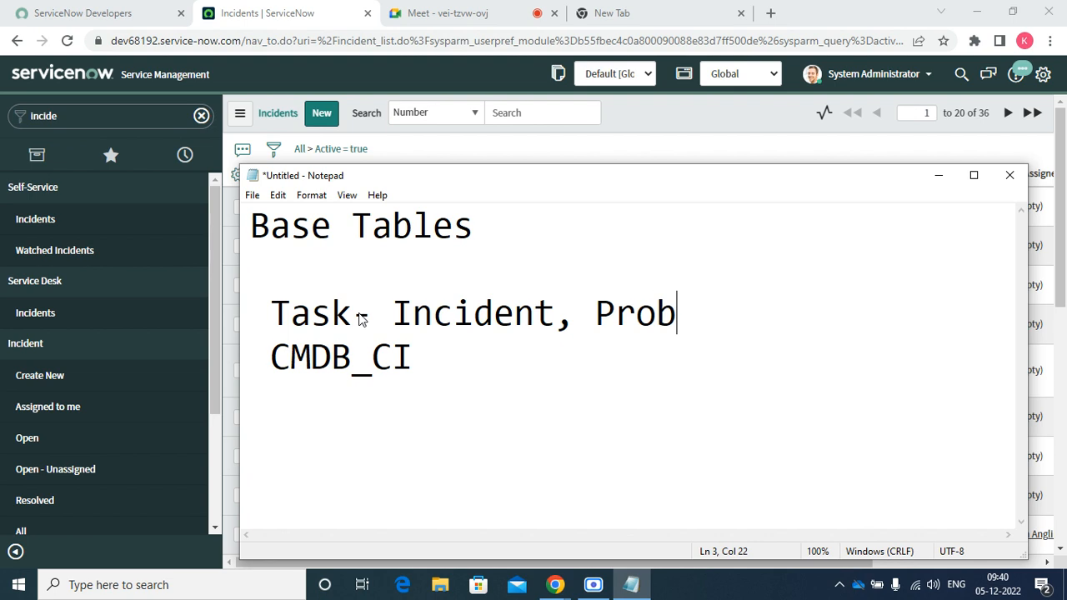
{"action": "type", "text": "lem, CHange"}
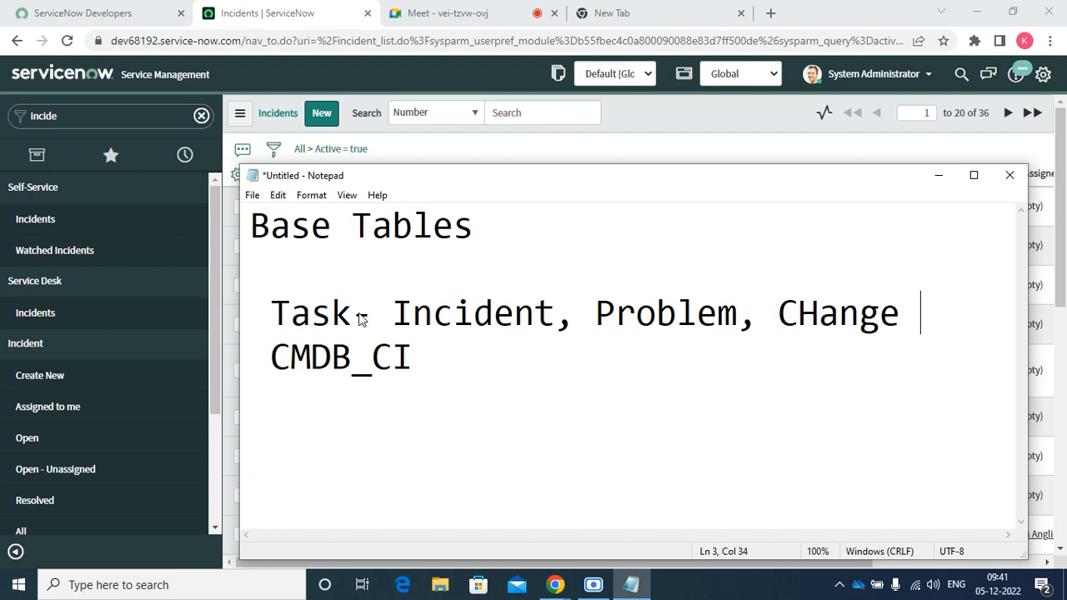
{"action": "key", "text": "BackSpace"}
{"action": "key", "text": "BackSpace"}
{"action": "key", "text": "BackSpace"}
{"action": "key", "text": "BackSpace"}
{"action": "key", "text": "BackSpace"}
{"action": "key", "text": "BackSpace"}
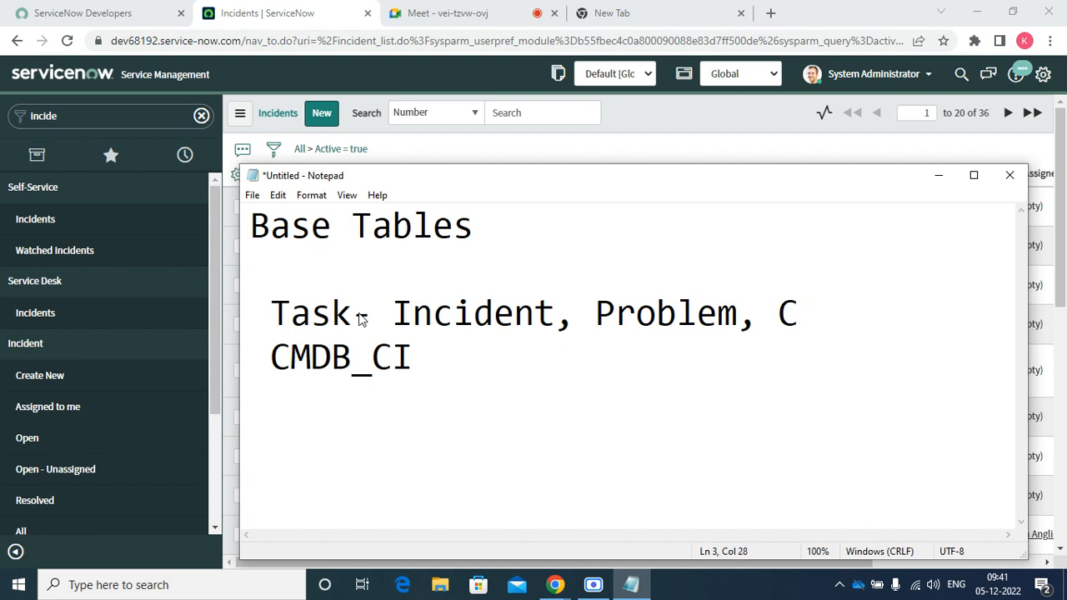
{"action": "type", "text": "hange , Reqyesr"}
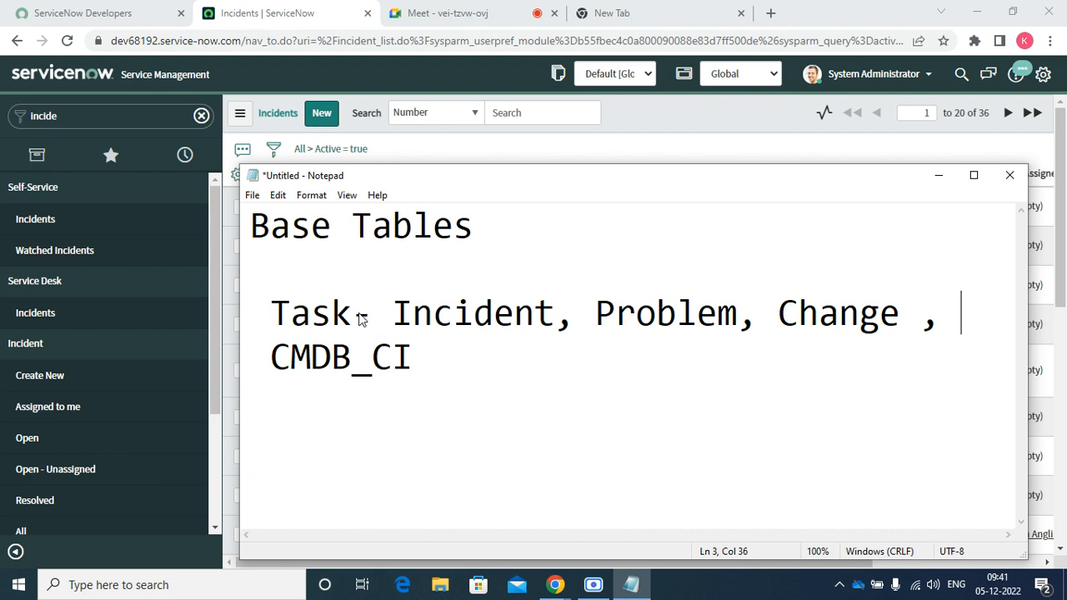
Continue the Task line with "Request, Requested Item," following Change
{"action": "key", "text": "BackSpace"}
{"action": "key", "text": "BackSpace"}
{"action": "key", "text": "BackSpace"}
{"action": "key", "text": "BackSpace"}
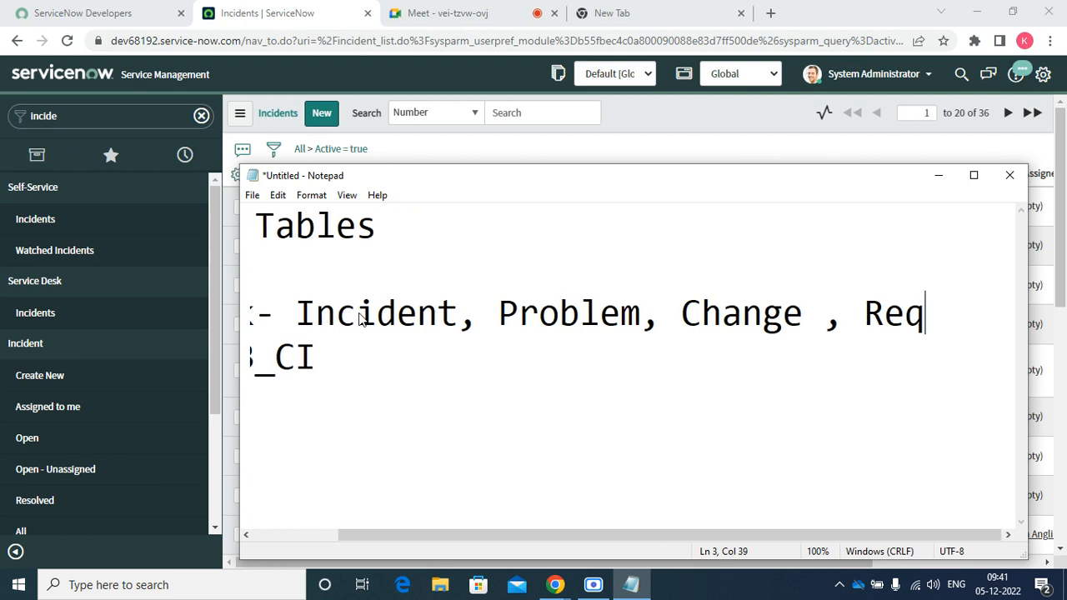
{"action": "type", "text": "uest, reqeu"}
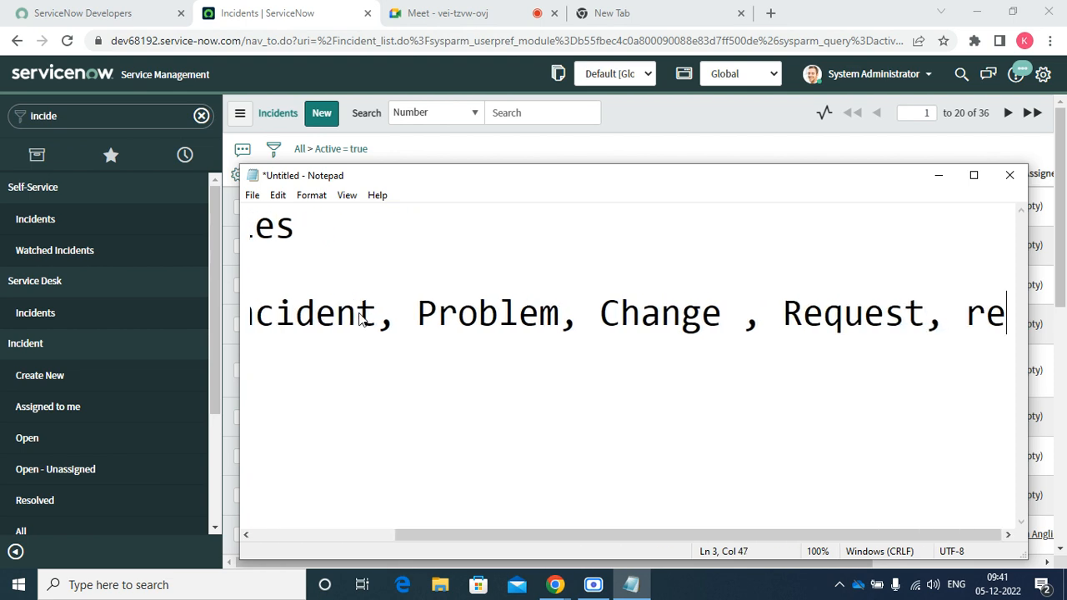
{"action": "key", "text": "BackSpace"}
{"action": "key", "text": "BackSpace"}
{"action": "key", "text": "BackSpace"}
{"action": "key", "text": "BackSpace"}
{"action": "key", "text": "BackSpace"}
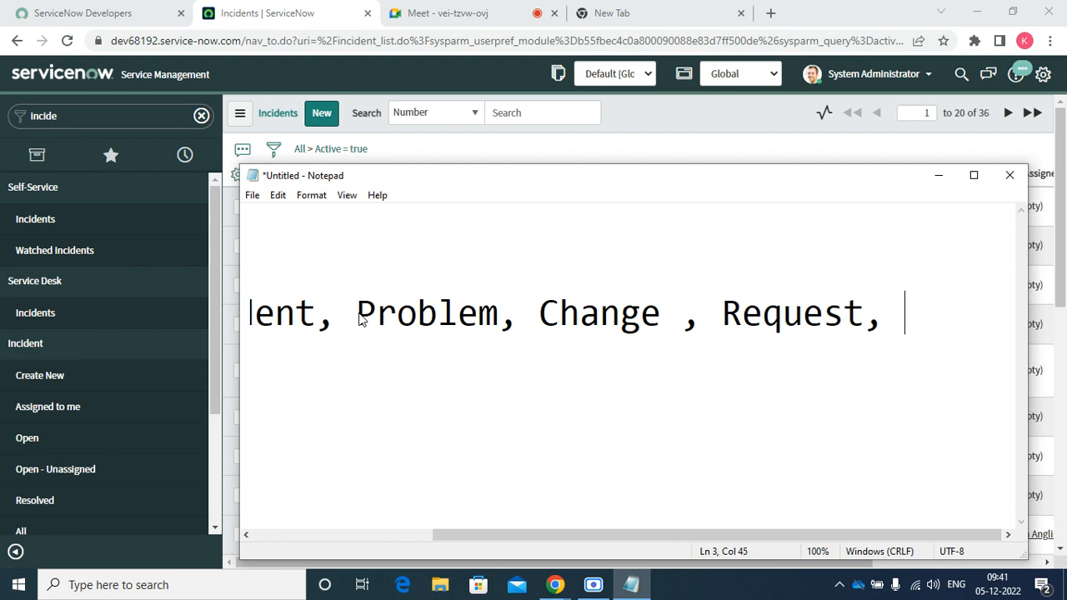
{"action": "type", "text": "Requested ITem"}
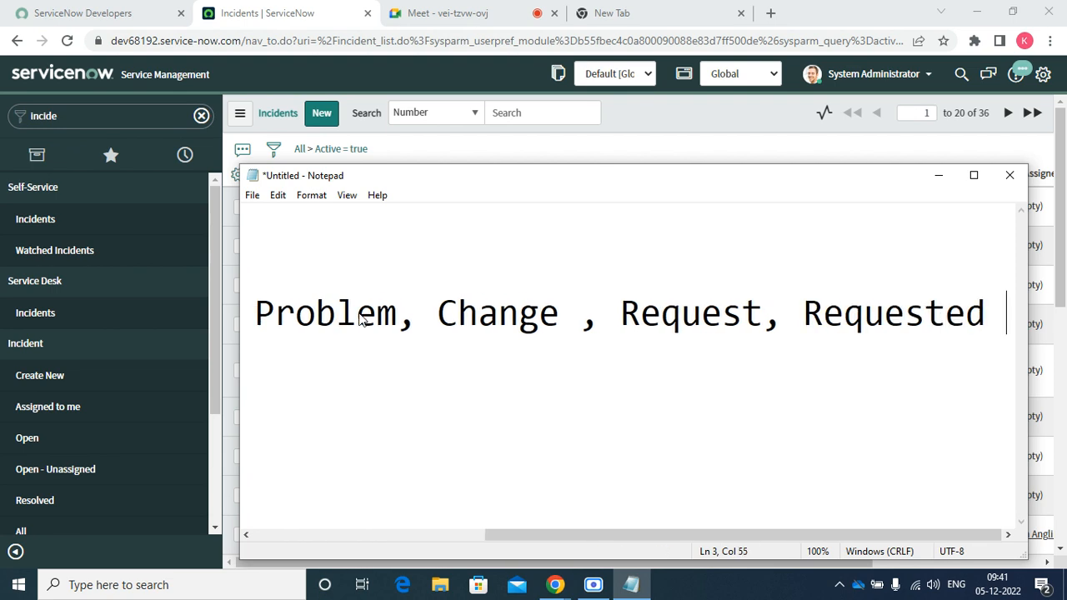
{"action": "key", "text": "BackSpace"}
{"action": "key", "text": "BackSpace"}
{"action": "key", "text": "BackSpace"}
{"action": "type", "text": "t"}
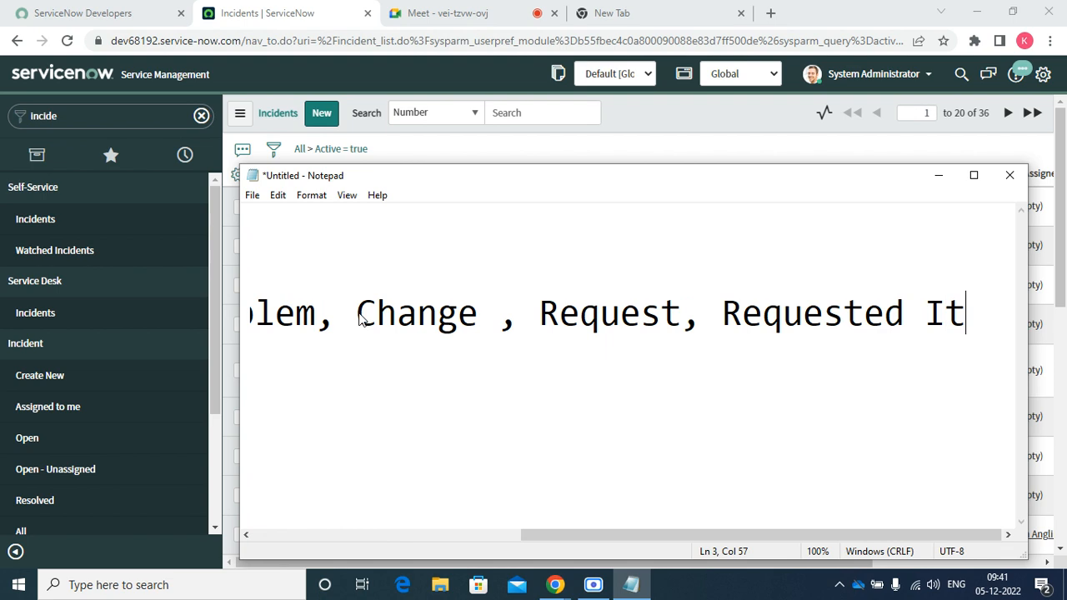
{"action": "type", "text": "em, Catalogs"}
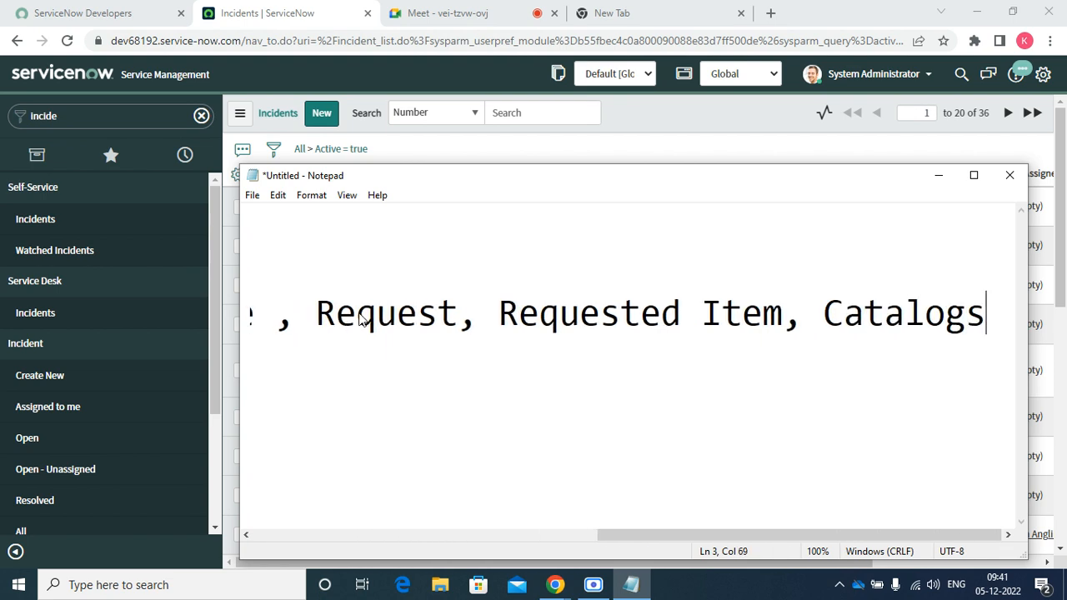
Complete the last entry of the Task line as "Catalog Task" and end the line with "... etc"
{"action": "key", "text": "BackSpace"}
{"action": "type", "text": "Task"}
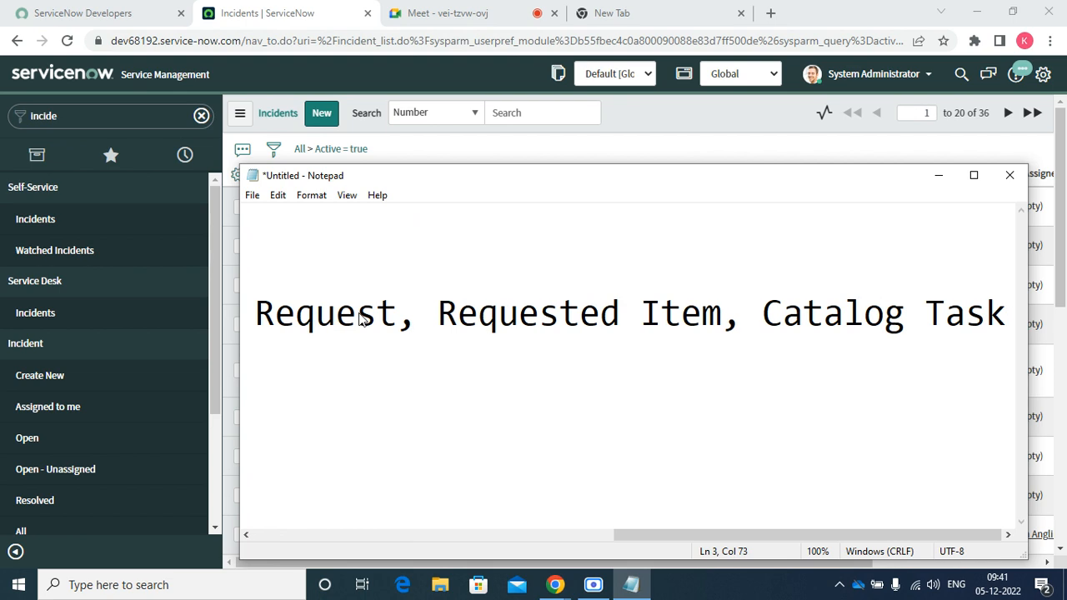
{"action": "type", "text": " ECT"}
{"action": "key", "text": "BackSpace"}
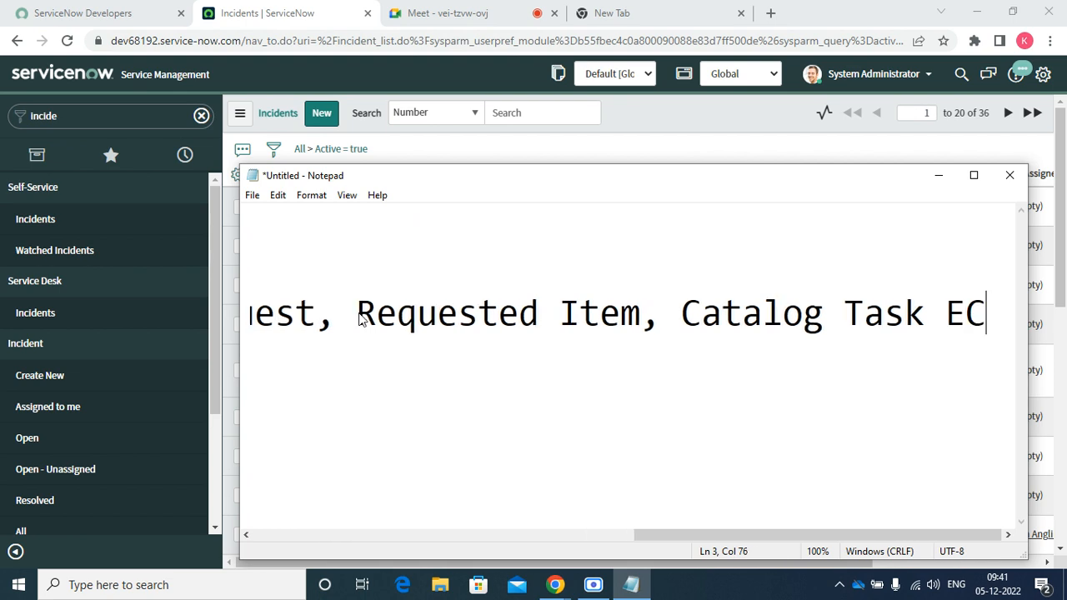
{"action": "key", "text": "BackSpace"}
{"action": "key", "text": "BackSpace"}
{"action": "type", "text": "..."}
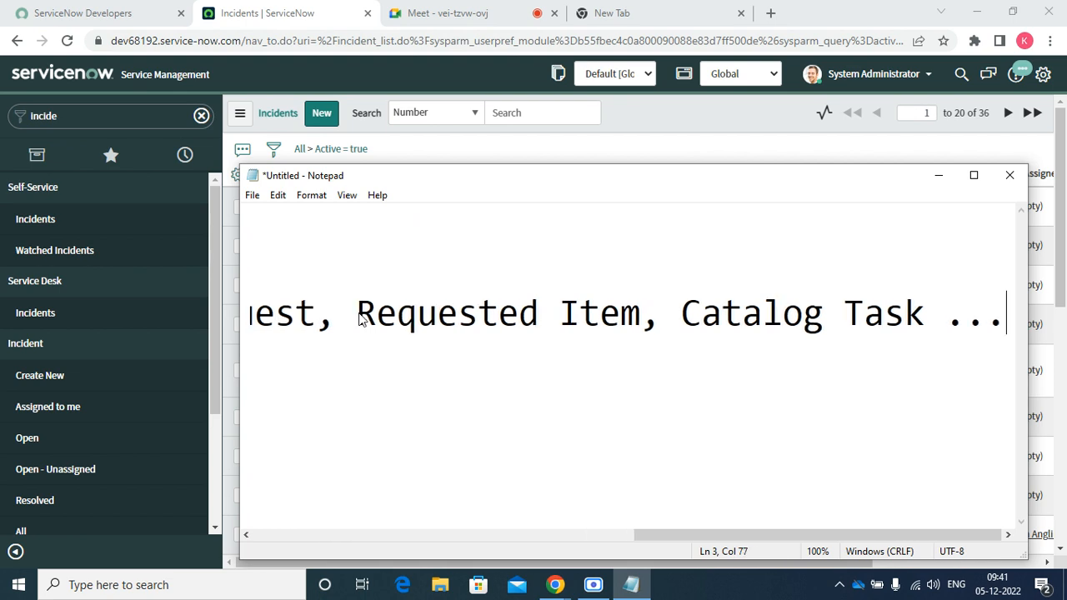
{"action": "type", "text": " etc"}
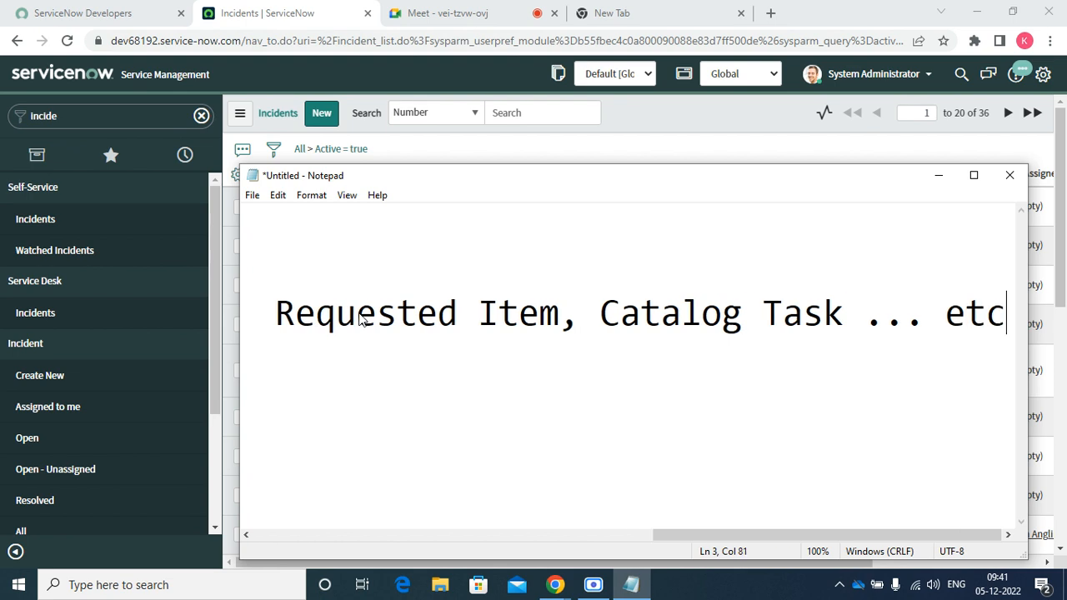
Switch back to ServiceNow to open incident INC0009009, and close the empty browser tab and the presenting notification
{"action": "left_click", "coordinate": [939, 175]}
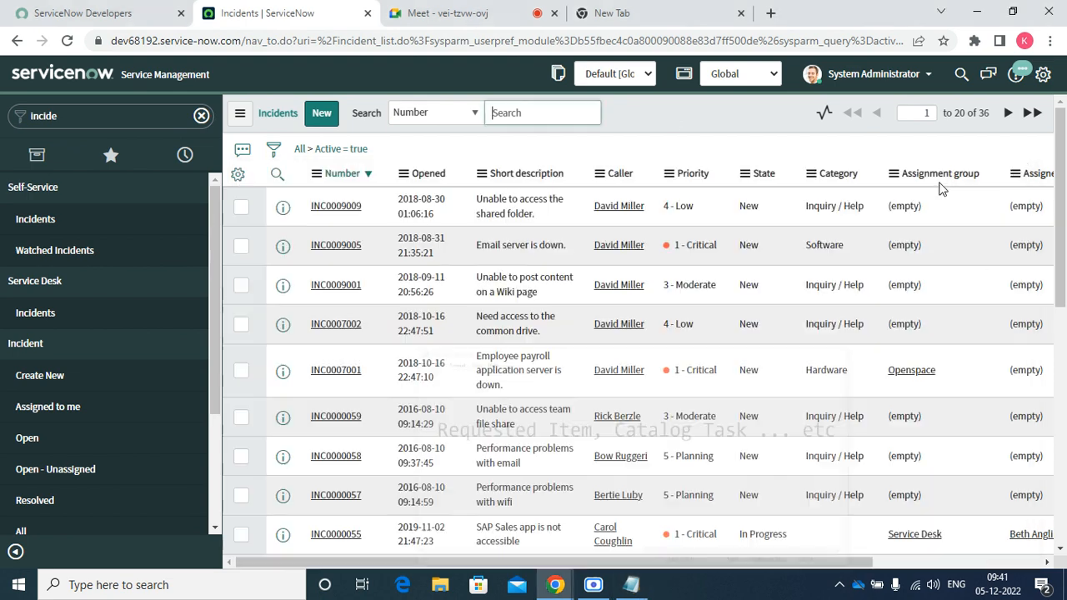
{"action": "left_click", "coordinate": [355, 210]}
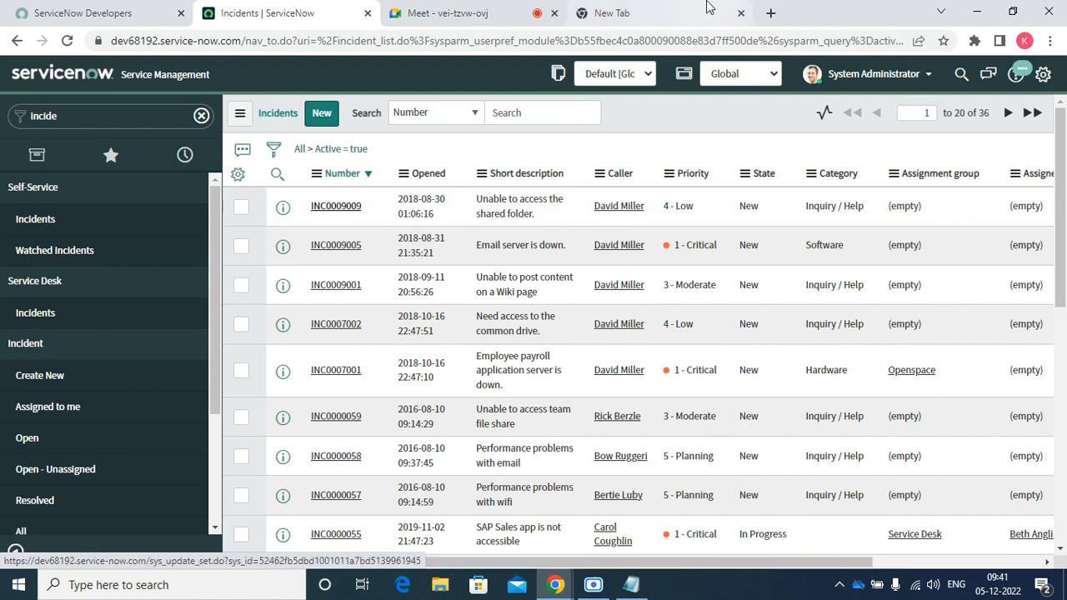
{"action": "left_click", "coordinate": [734, 13]}
{"action": "left_click", "coordinate": [741, 15]}
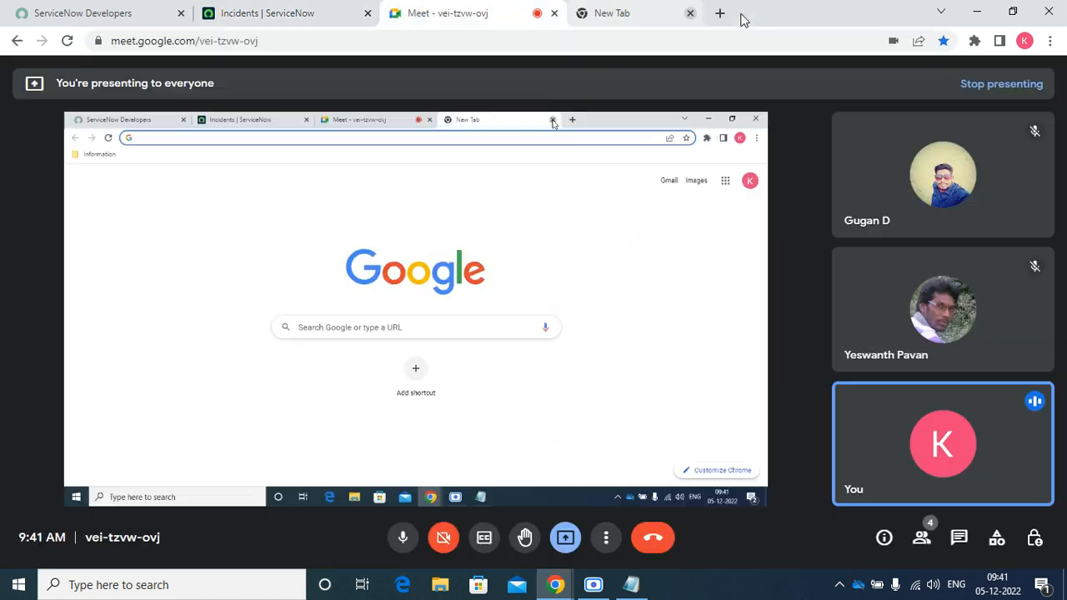
{"action": "left_click", "coordinate": [315, 10]}
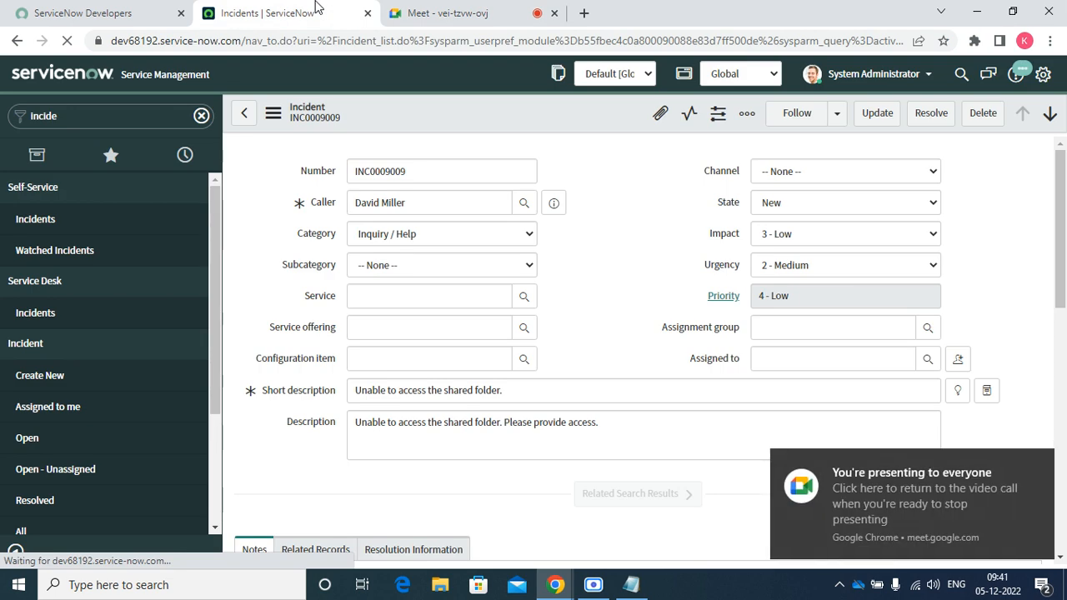
{"action": "left_click", "coordinate": [1037, 465]}
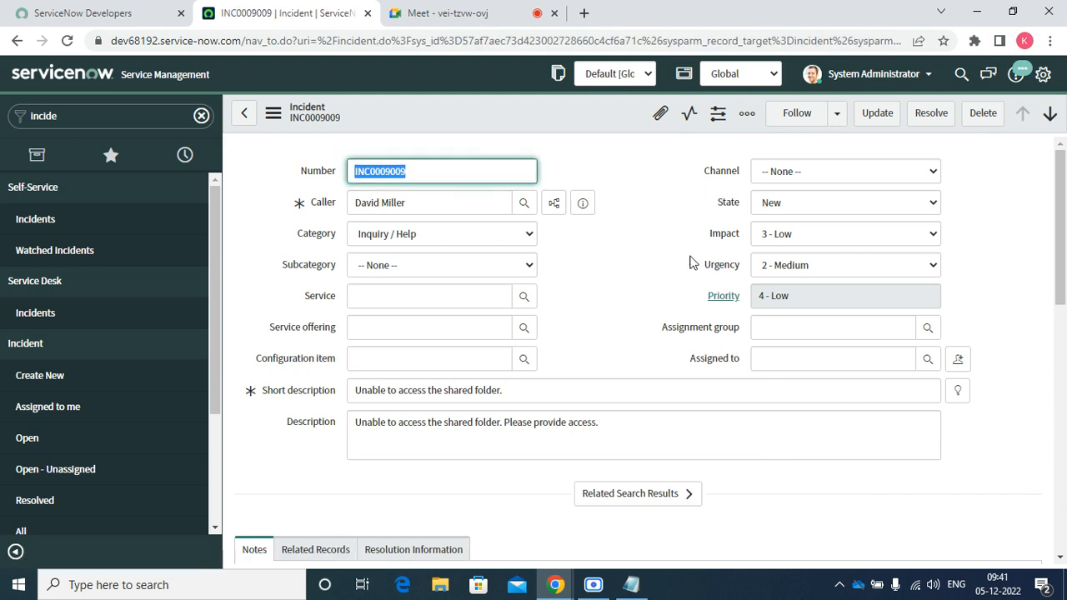
Open the Incident table's configuration record from the INC0009009 incident form
{"action": "mouse_move", "coordinate": [715, 240]}
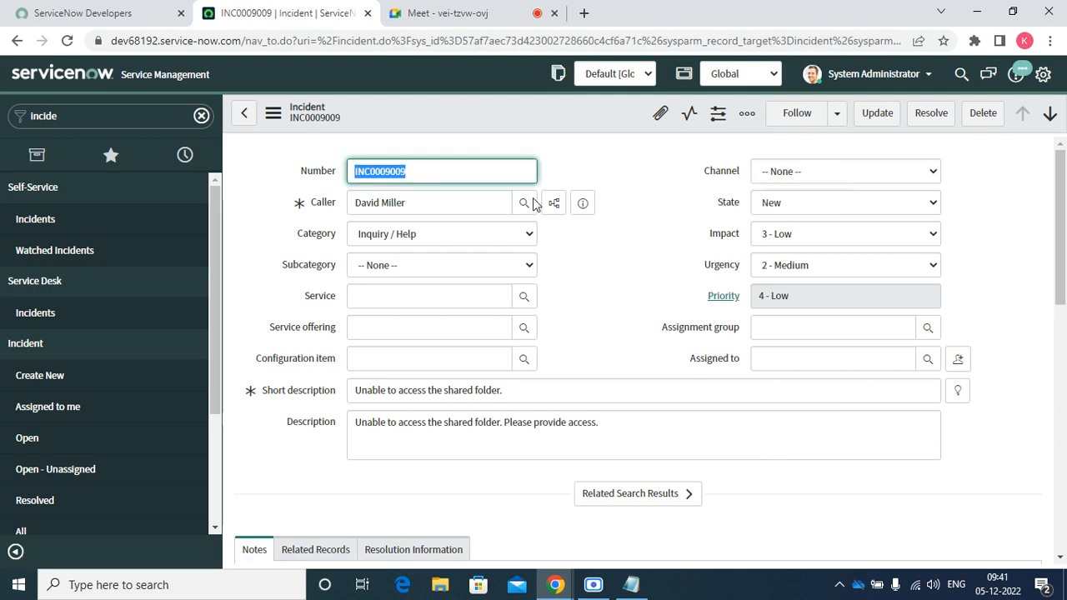
{"action": "right_click", "coordinate": [446, 115]}
{"action": "left_click", "coordinate": [274, 120]}
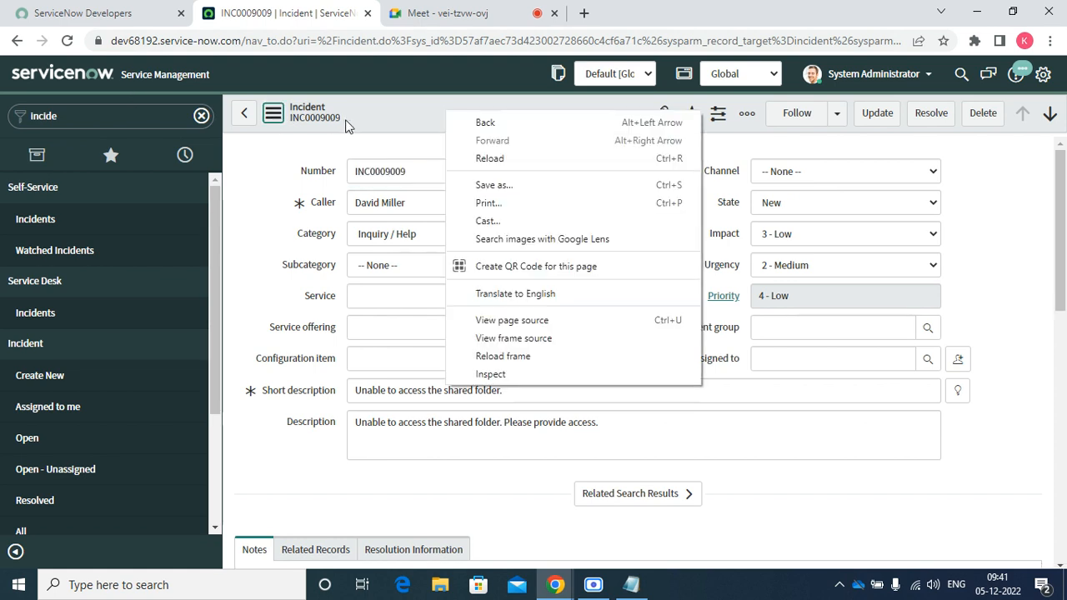
{"action": "left_click", "coordinate": [272, 116]}
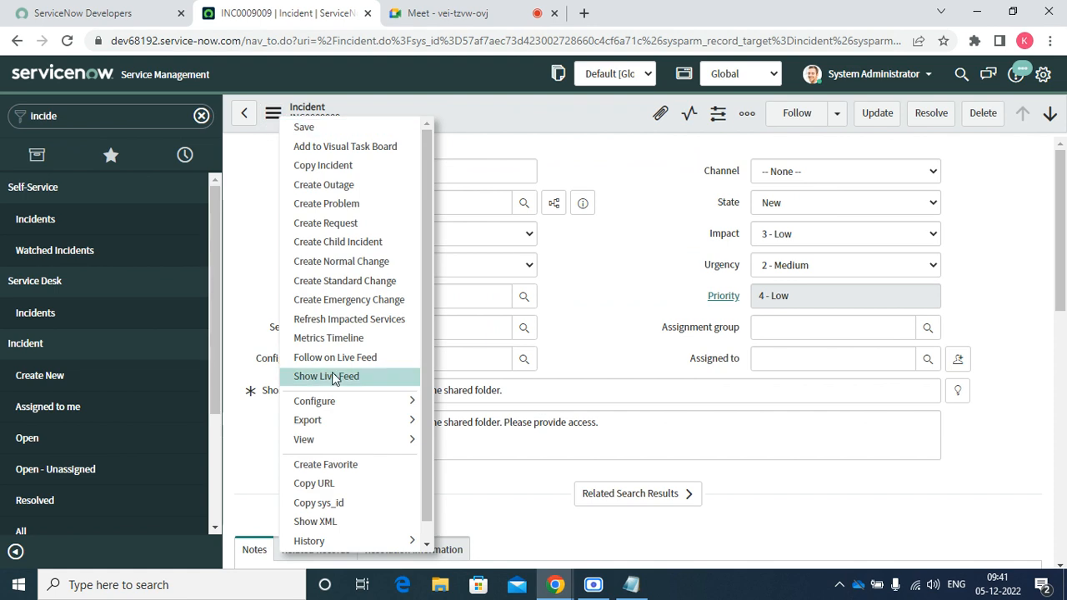
{"action": "mouse_move", "coordinate": [336, 399]}
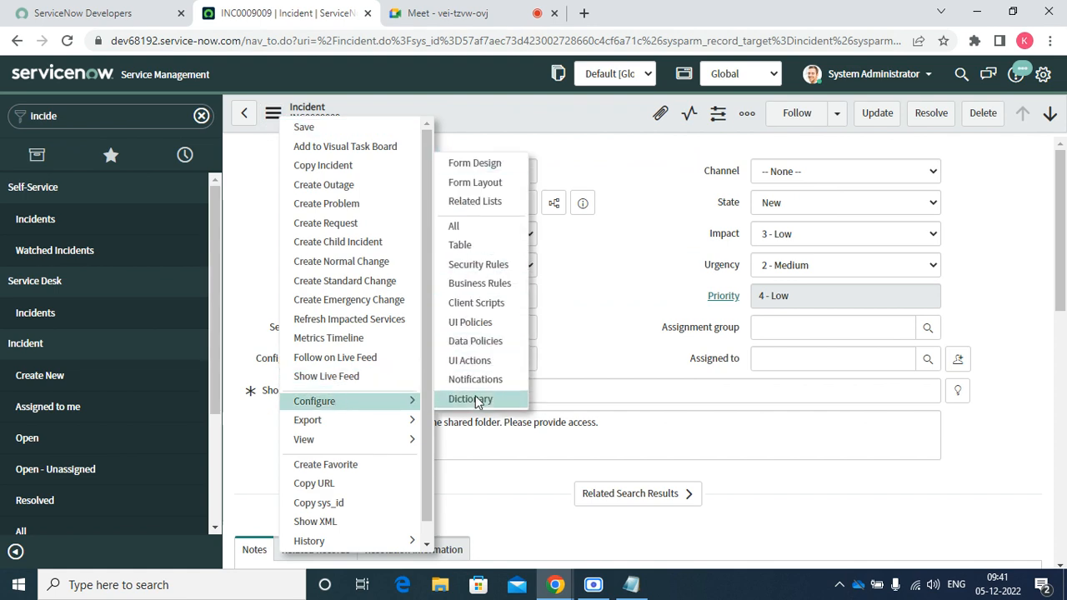
{"action": "left_click", "coordinate": [473, 248]}
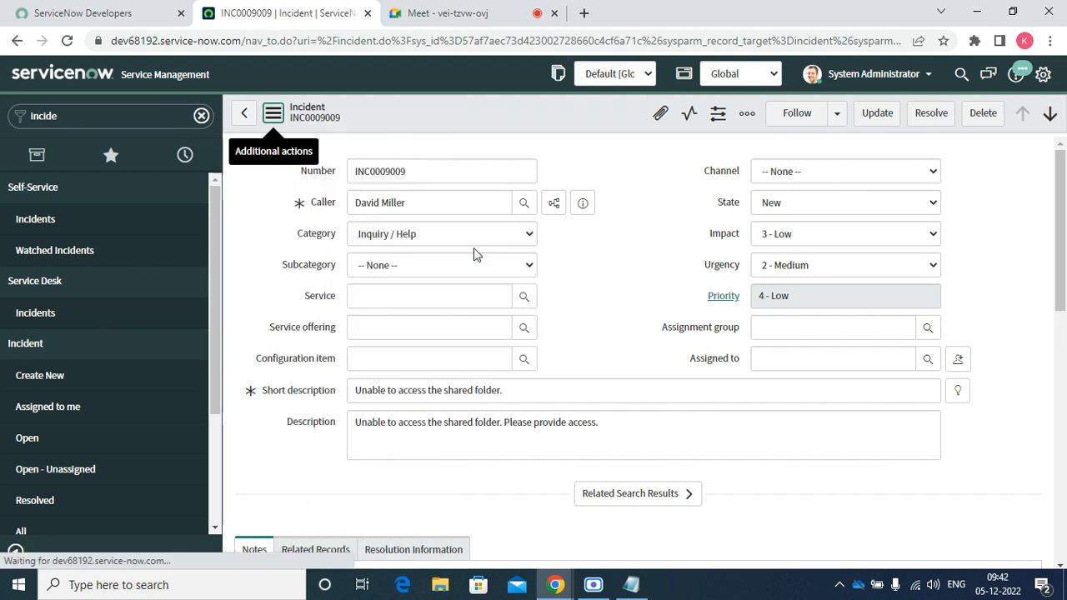
{"action": "left_click", "coordinate": [593, 584]}
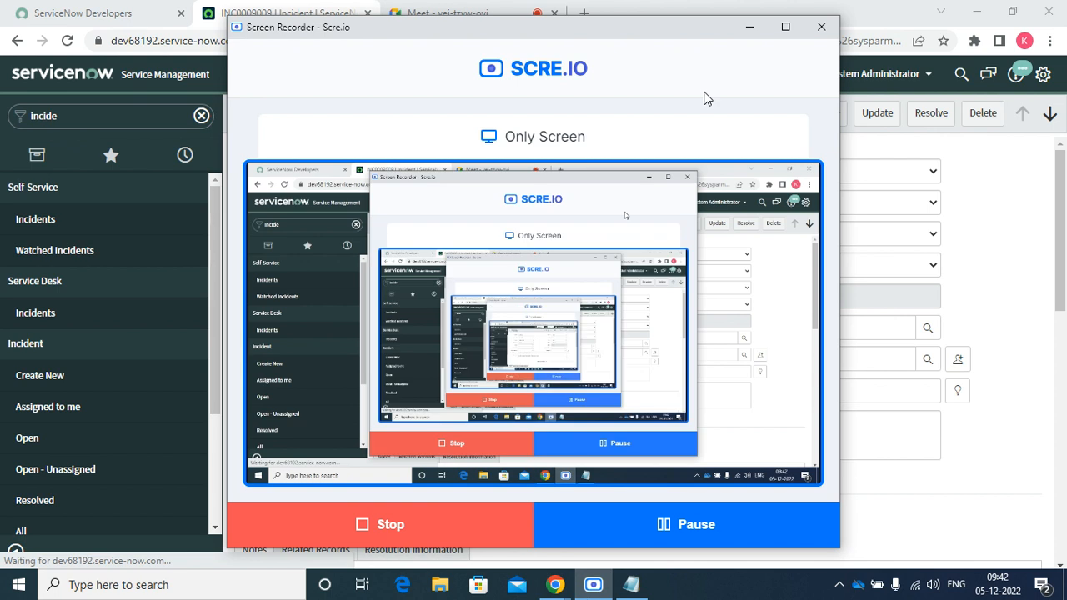
{"action": "left_click", "coordinate": [750, 27]}
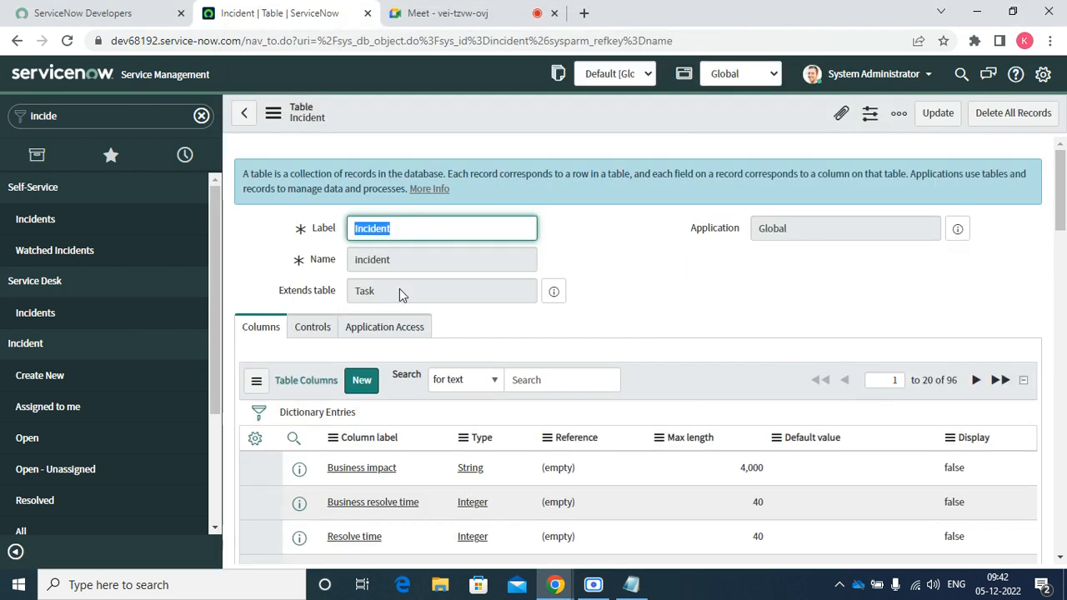
Highlight the Extends table value on the Incident table record and look through its column list
{"action": "double_click", "coordinate": [396, 286]}
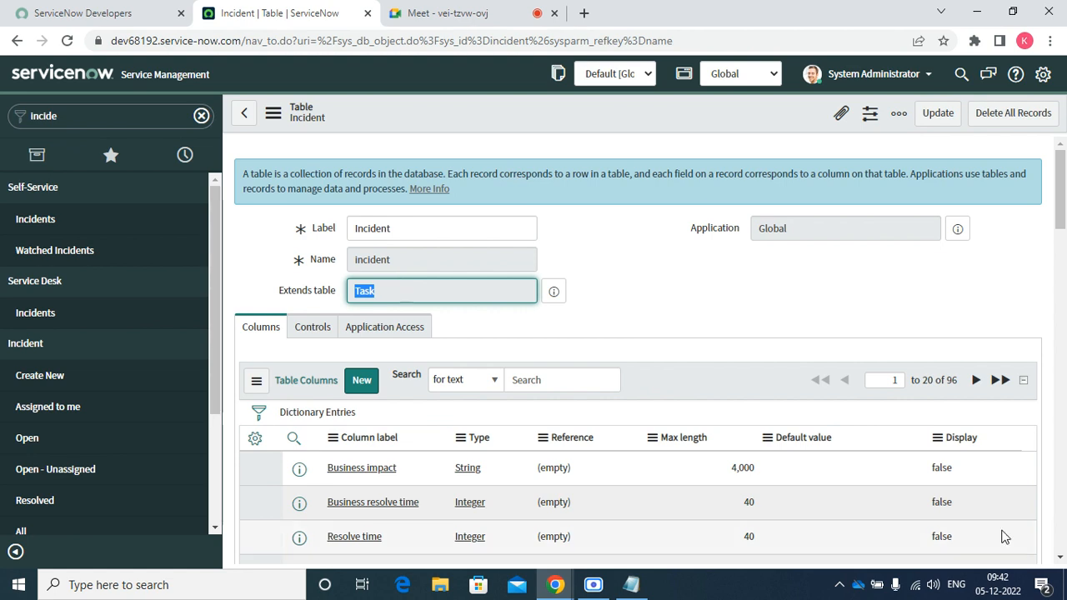
{"action": "left_click", "coordinate": [1060, 560]}
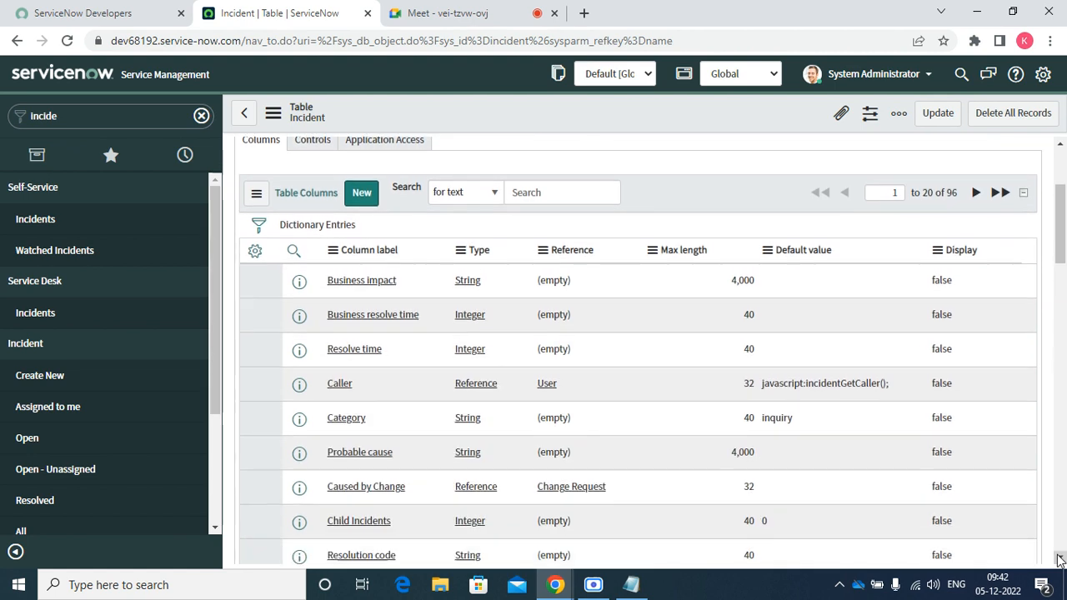
{"action": "left_click_drag", "start_coordinate": [1059, 559], "coordinate": [1059, 559]}
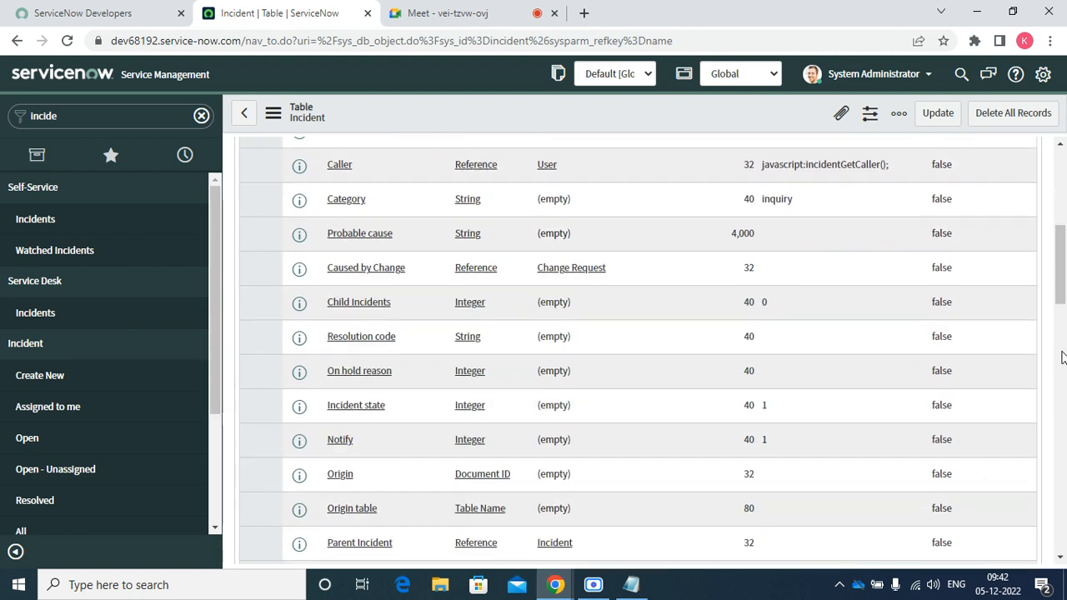
{"action": "left_click", "coordinate": [1060, 158]}
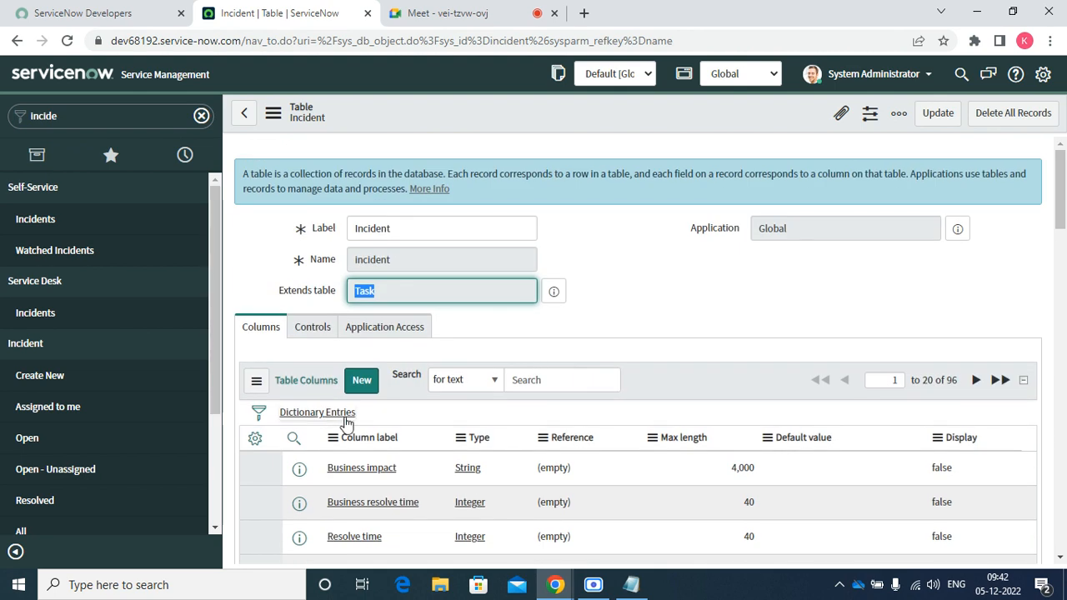
Sort the Table Columns list by column label (a to z) and add the Table column directly after Reference
{"action": "right_click", "coordinate": [353, 441]}
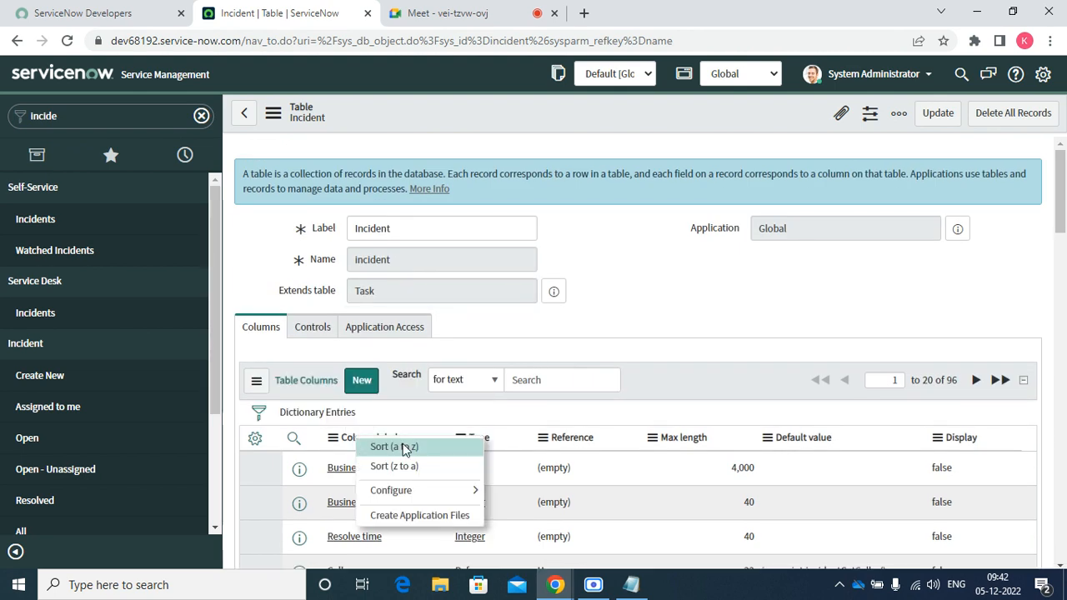
{"action": "left_click", "coordinate": [405, 445]}
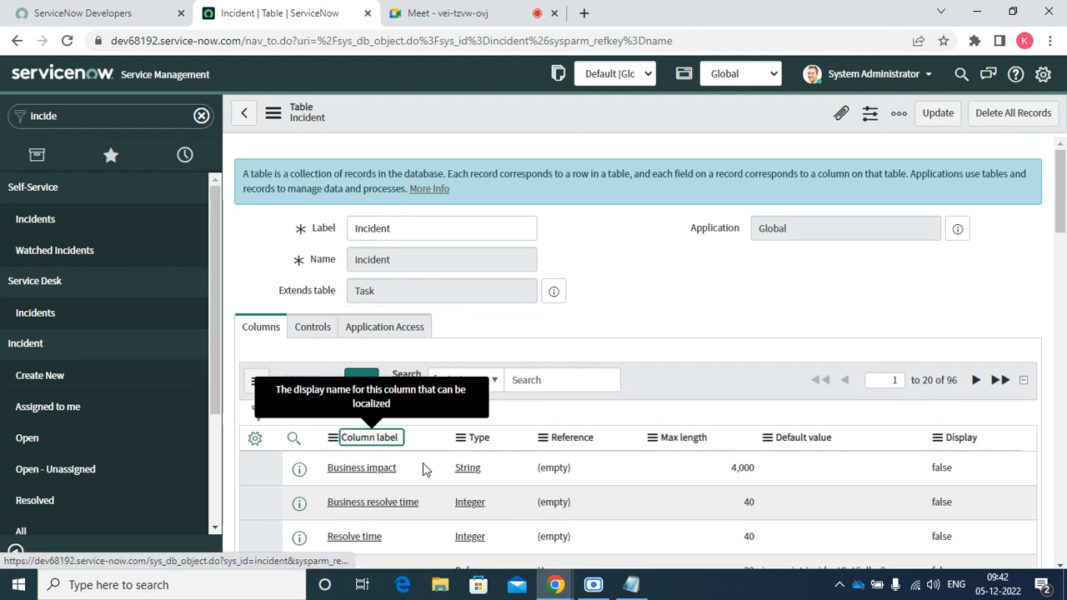
{"action": "left_click", "coordinate": [254, 437]}
{"action": "left_click", "coordinate": [477, 251]}
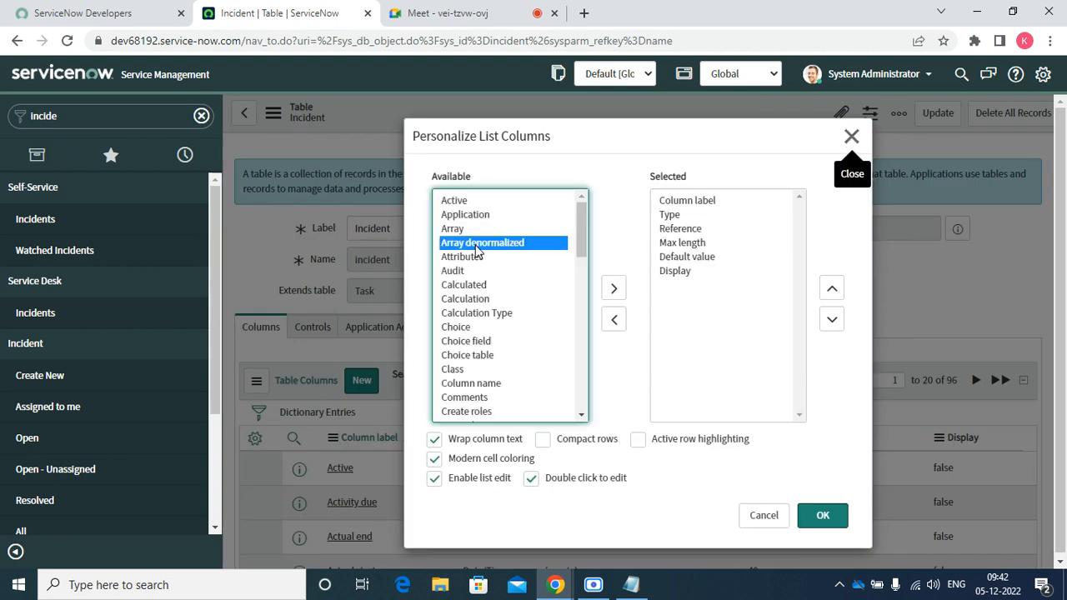
{"action": "key", "text": "t"}
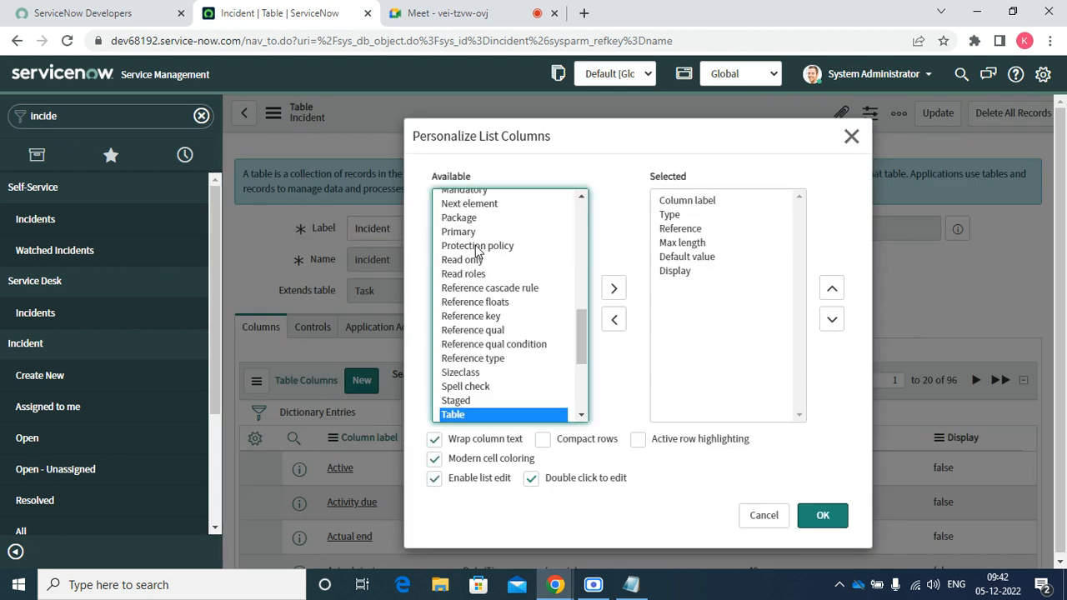
{"action": "left_click", "coordinate": [614, 289]}
{"action": "left_click", "coordinate": [831, 289]}
{"action": "left_click", "coordinate": [831, 290]}
{"action": "left_click", "coordinate": [831, 289]}
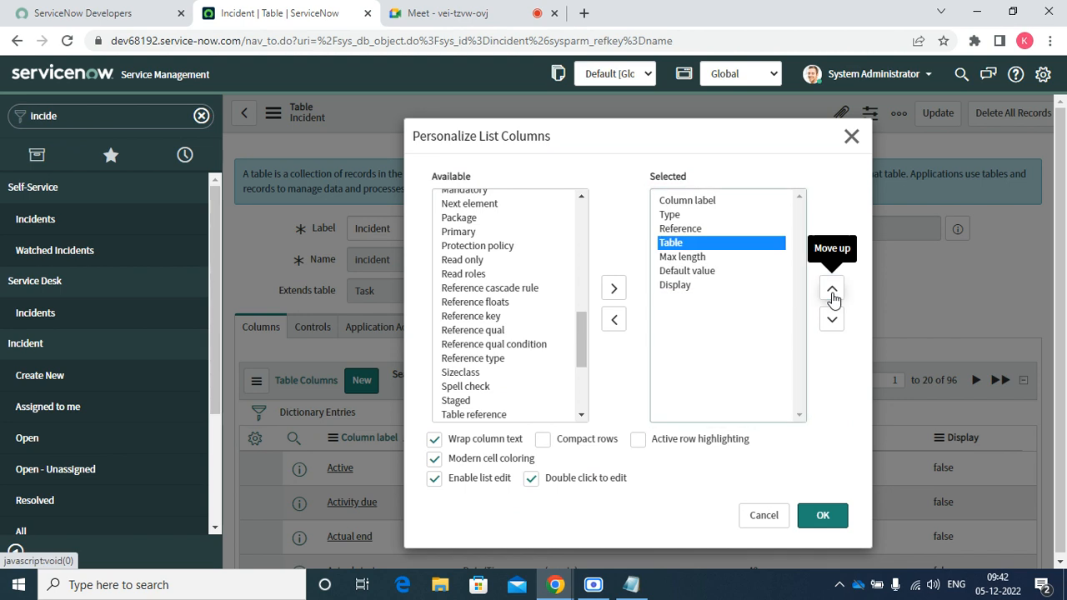
{"action": "left_click", "coordinate": [821, 516]}
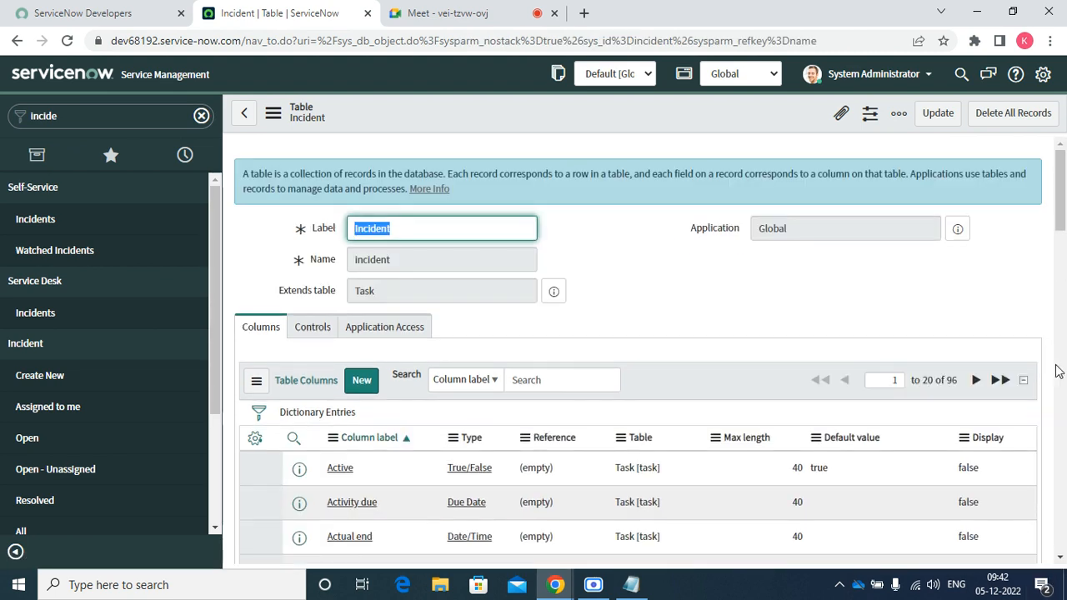
Show only the column entries whose Table is Task, and clear that filter again to list all dictionary entries
{"action": "left_click", "coordinate": [1060, 558]}
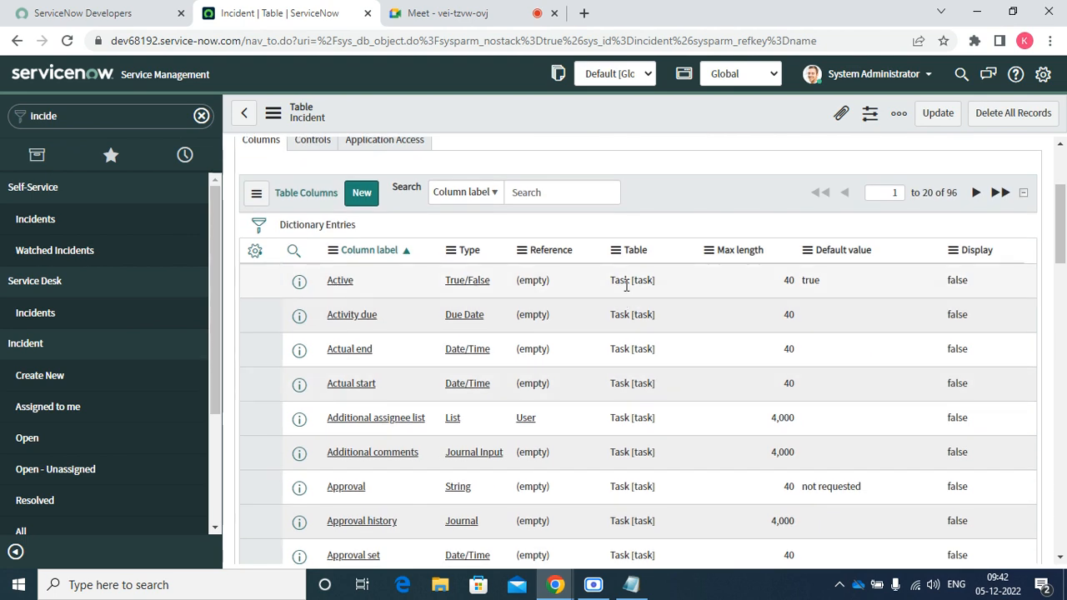
{"action": "right_click", "coordinate": [620, 283]}
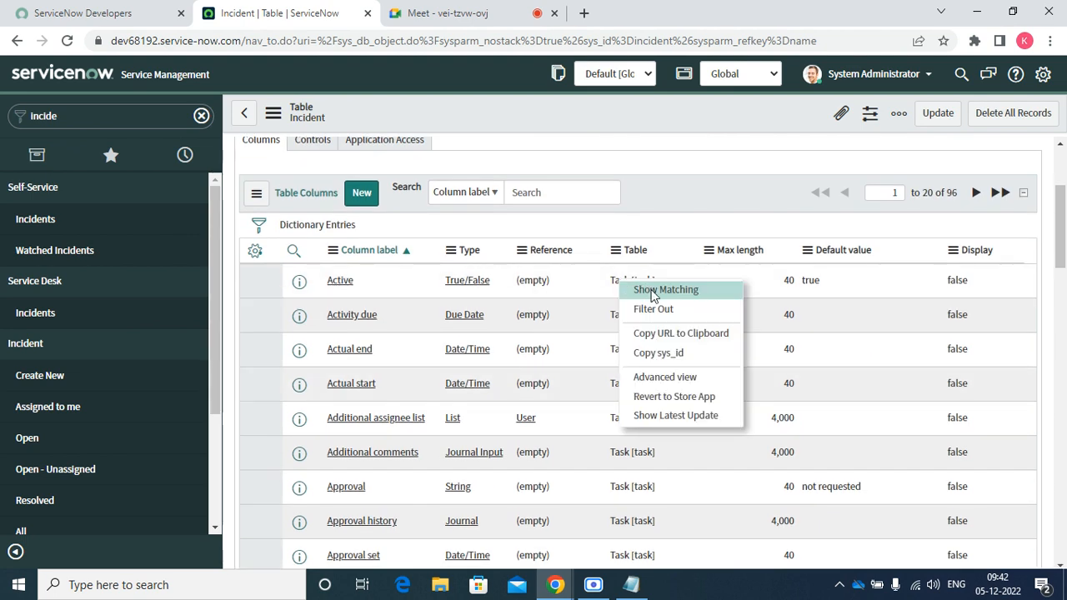
{"action": "left_click", "coordinate": [652, 295]}
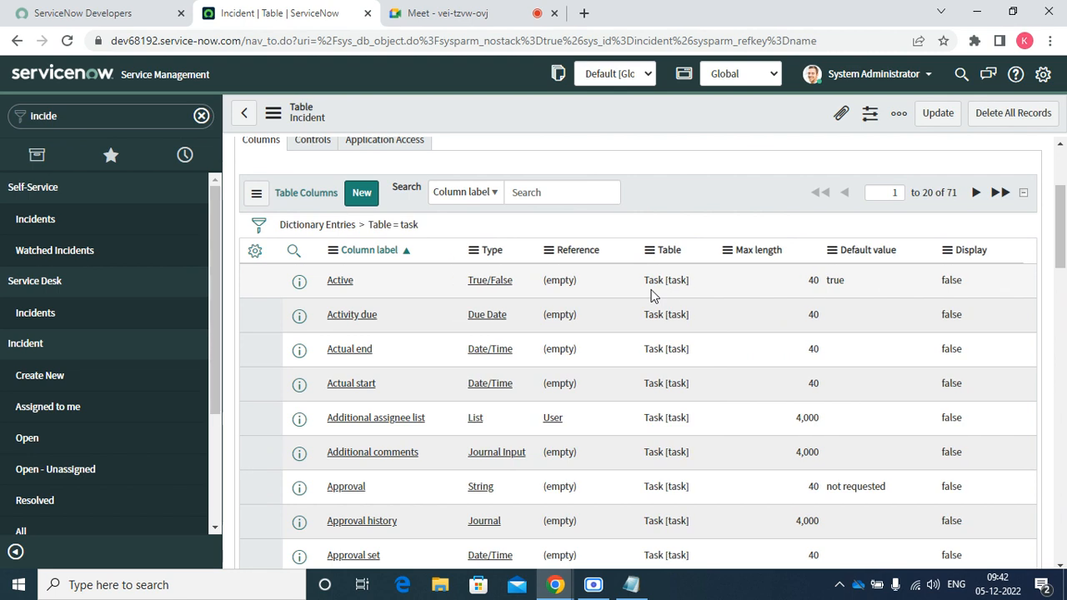
{"action": "left_click", "coordinate": [317, 225]}
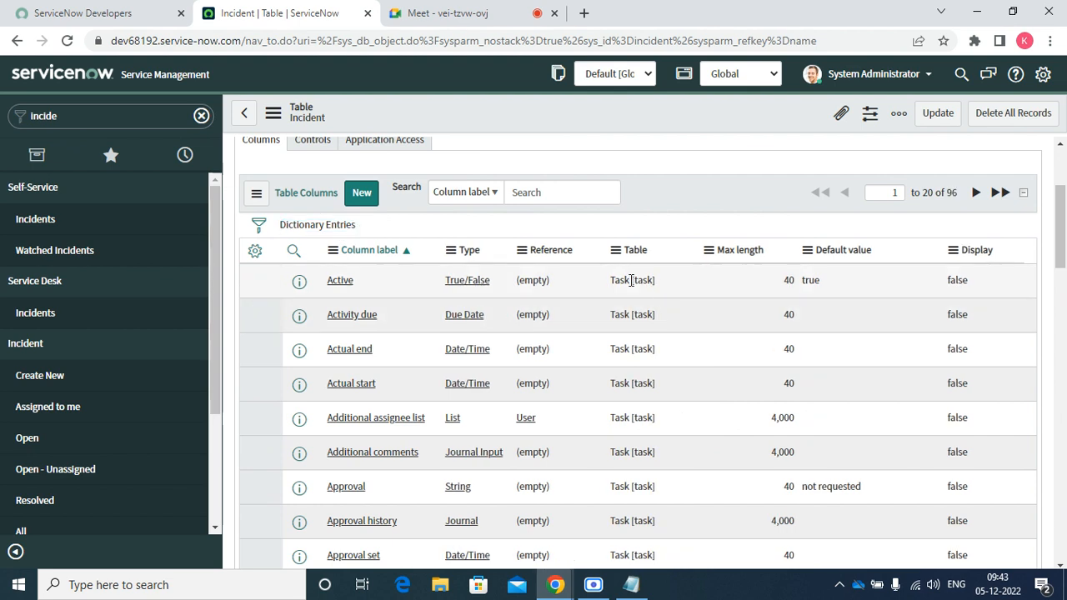
Filter out the Task entries from the Table Columns list and review the columns defined on Incident itself
{"action": "right_click", "coordinate": [631, 285]}
{"action": "left_click", "coordinate": [647, 310]}
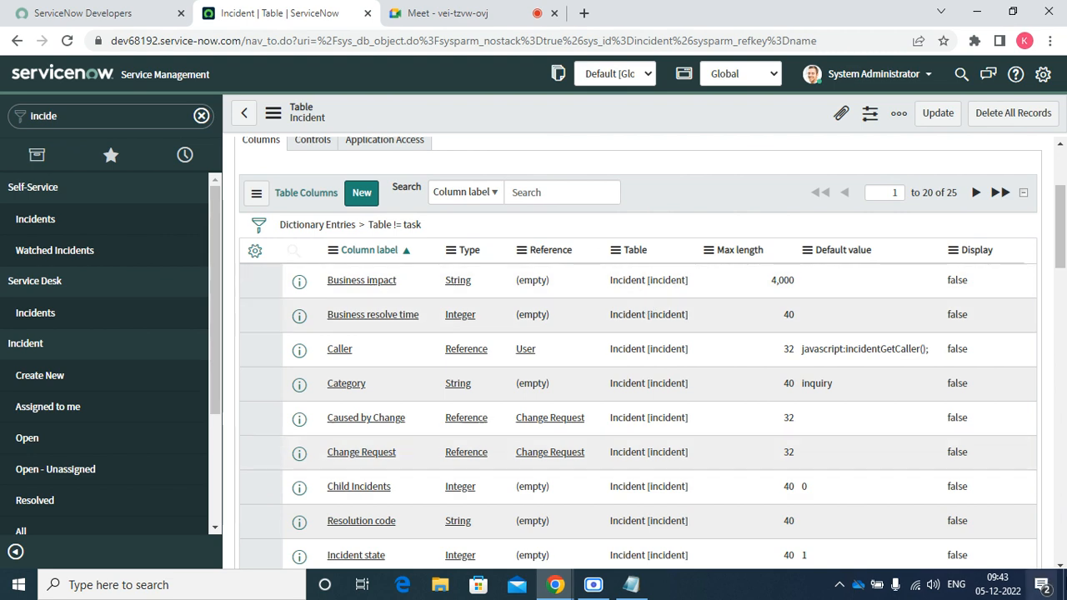
{"action": "left_click", "coordinate": [1061, 565]}
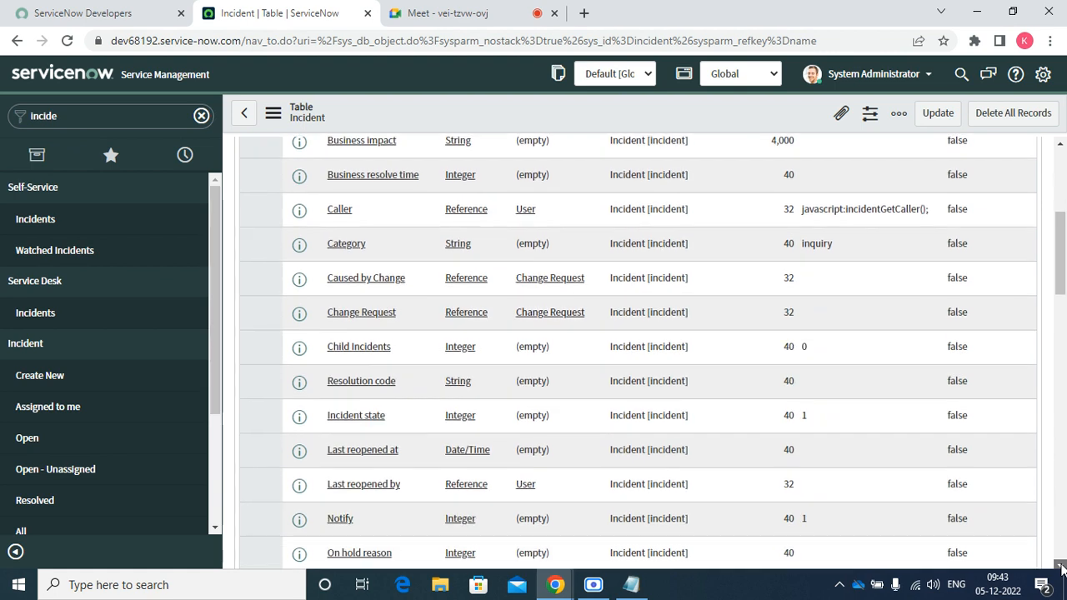
{"action": "left_click", "coordinate": [1061, 565]}
{"action": "left_click", "coordinate": [1061, 565]}
{"action": "left_click", "coordinate": [1061, 565]}
{"action": "left_click", "coordinate": [1060, 565]}
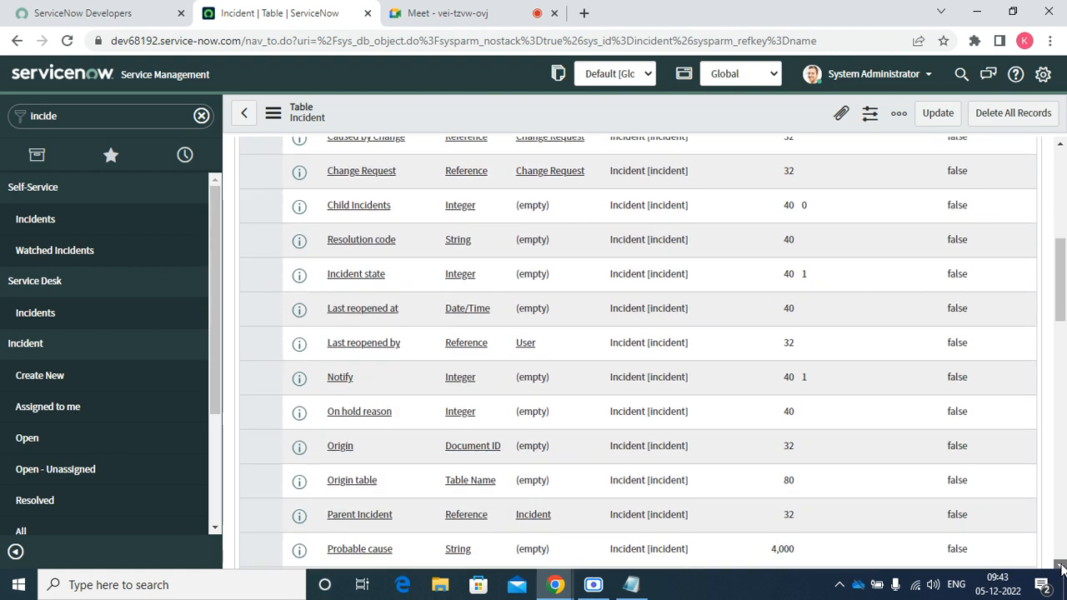
{"action": "left_click", "coordinate": [1061, 565]}
{"action": "left_click", "coordinate": [1061, 565]}
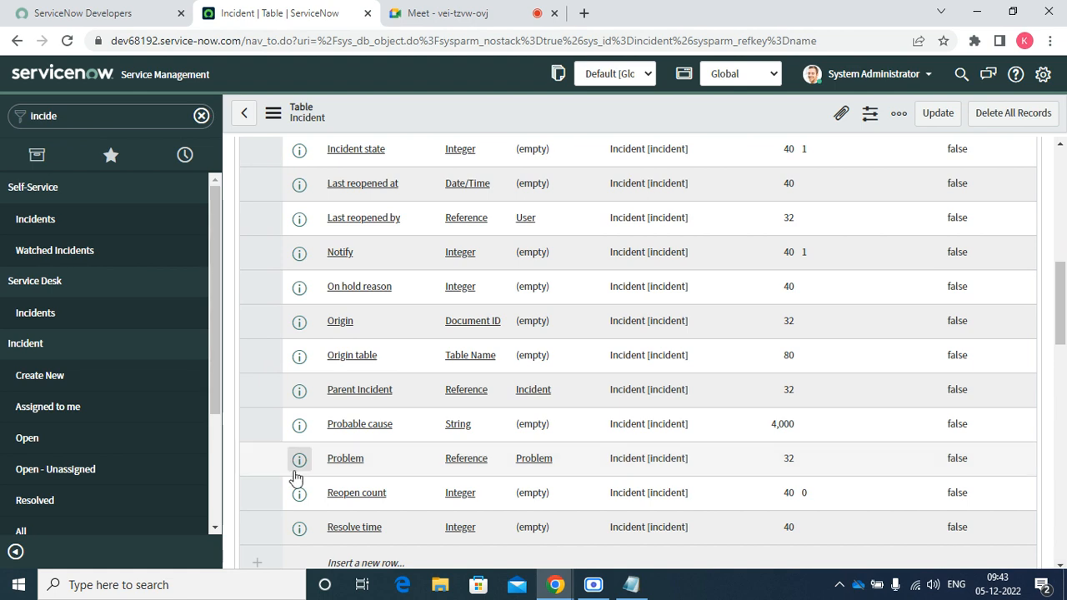
Go to the list of open incidents and open INC0009009 in a separate browser tab
{"action": "left_click", "coordinate": [36, 435]}
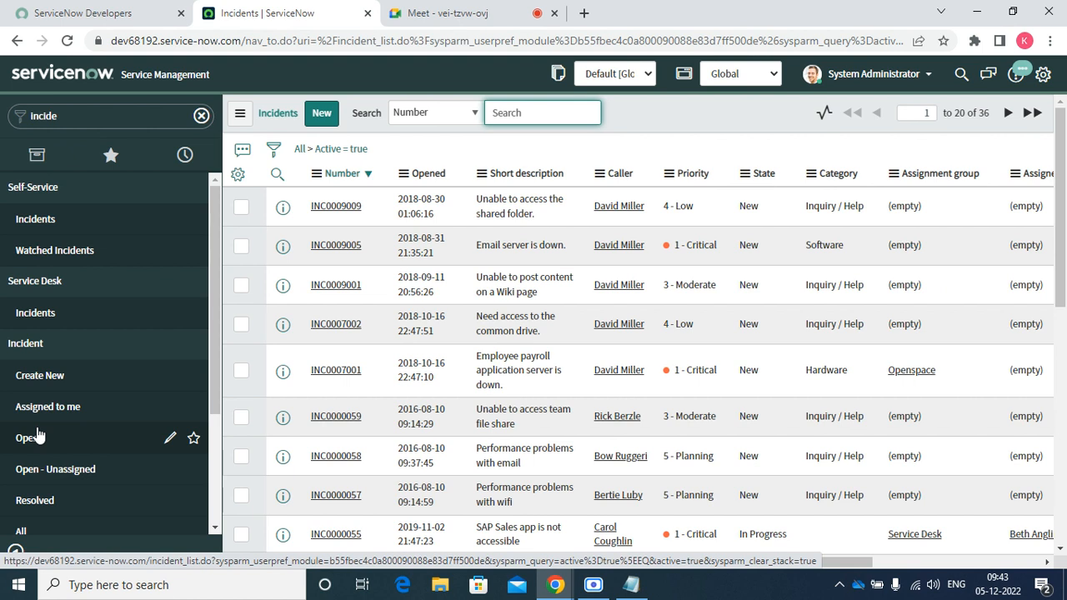
{"action": "right_click", "coordinate": [284, 215]}
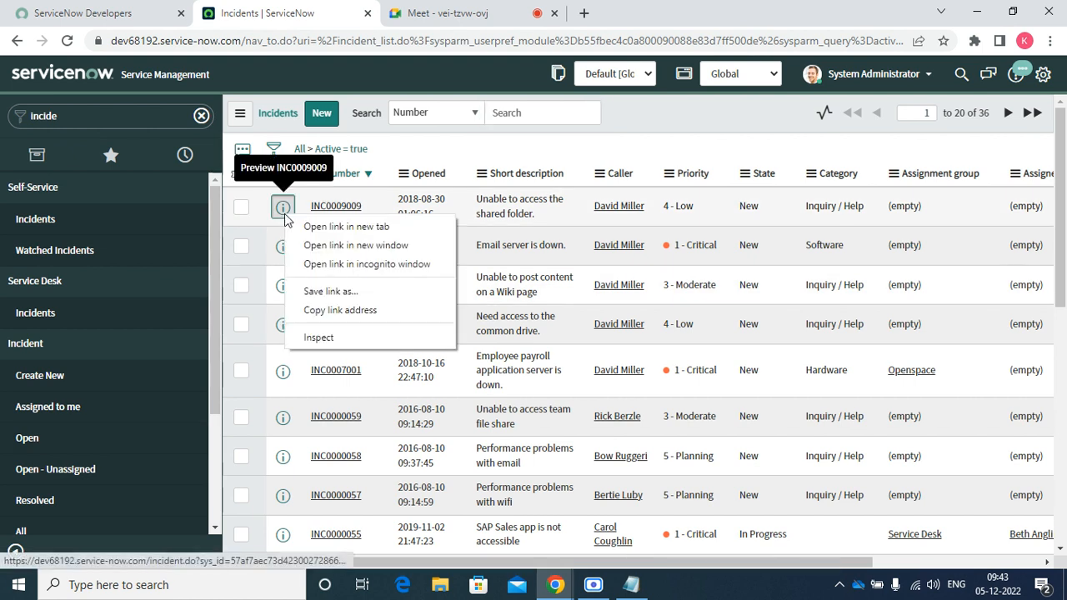
{"action": "left_click", "coordinate": [307, 225]}
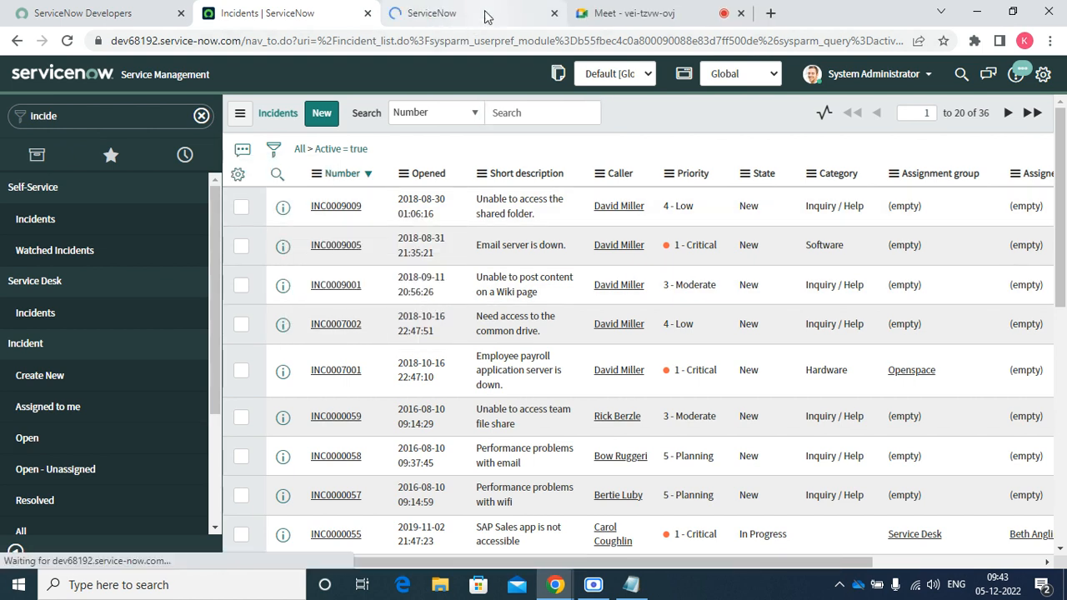
{"action": "left_click", "coordinate": [488, 17]}
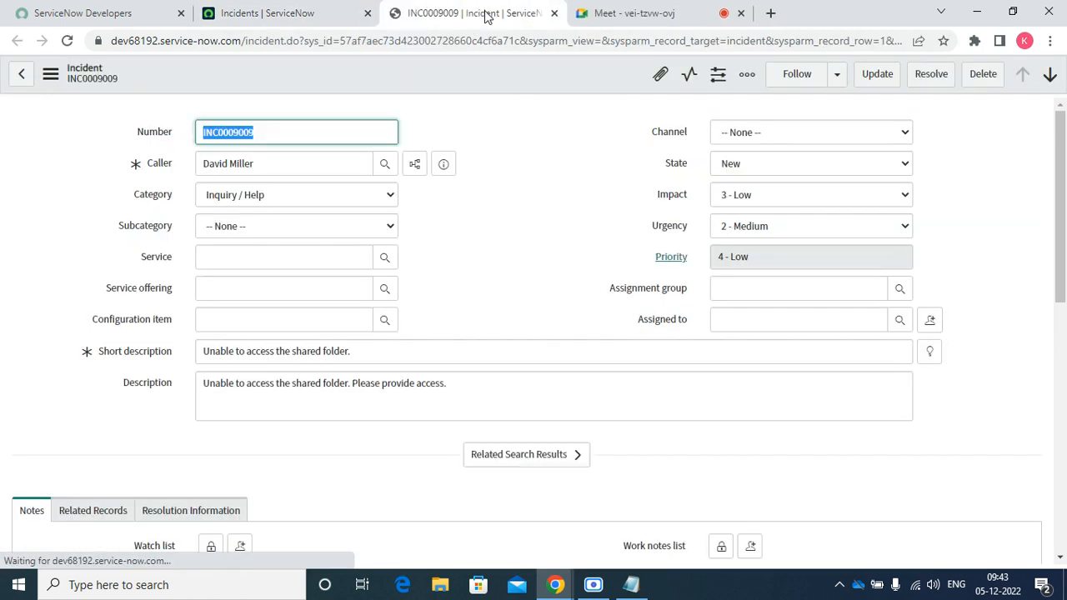
Show the dictionary information for the incident's Assignment group field
{"action": "left_click", "coordinate": [646, 298]}
{"action": "right_click", "coordinate": [647, 298]}
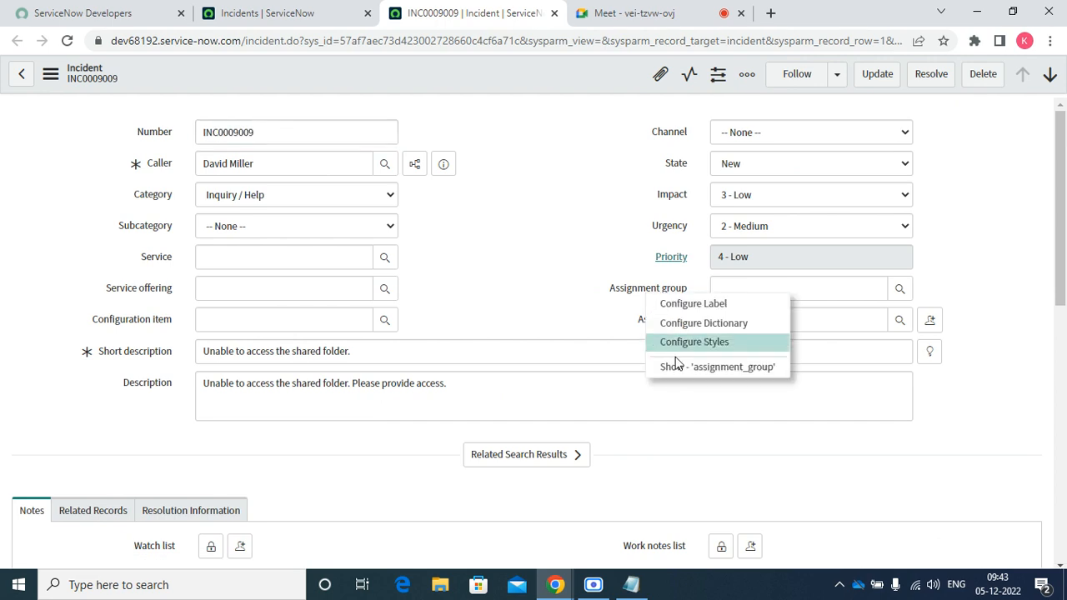
{"action": "left_click", "coordinate": [684, 375]}
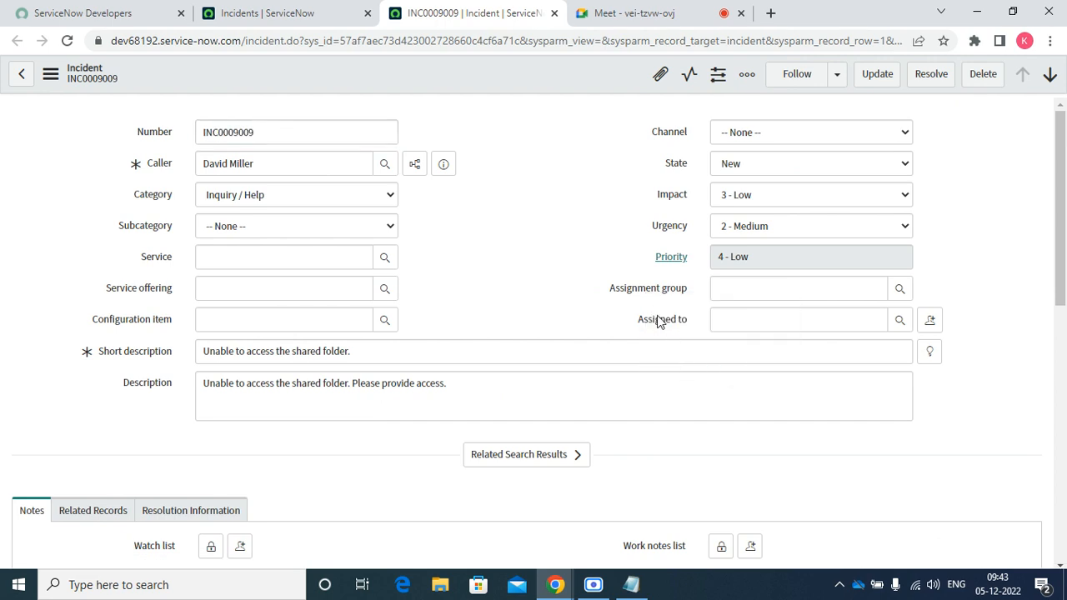
{"action": "right_click", "coordinate": [639, 293]}
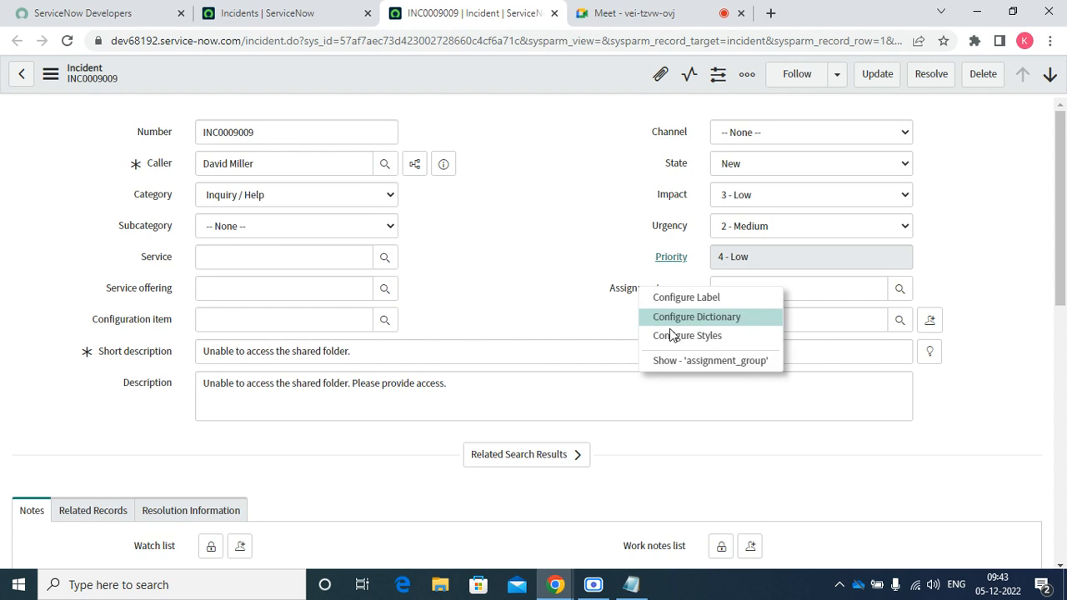
{"action": "left_click", "coordinate": [675, 361]}
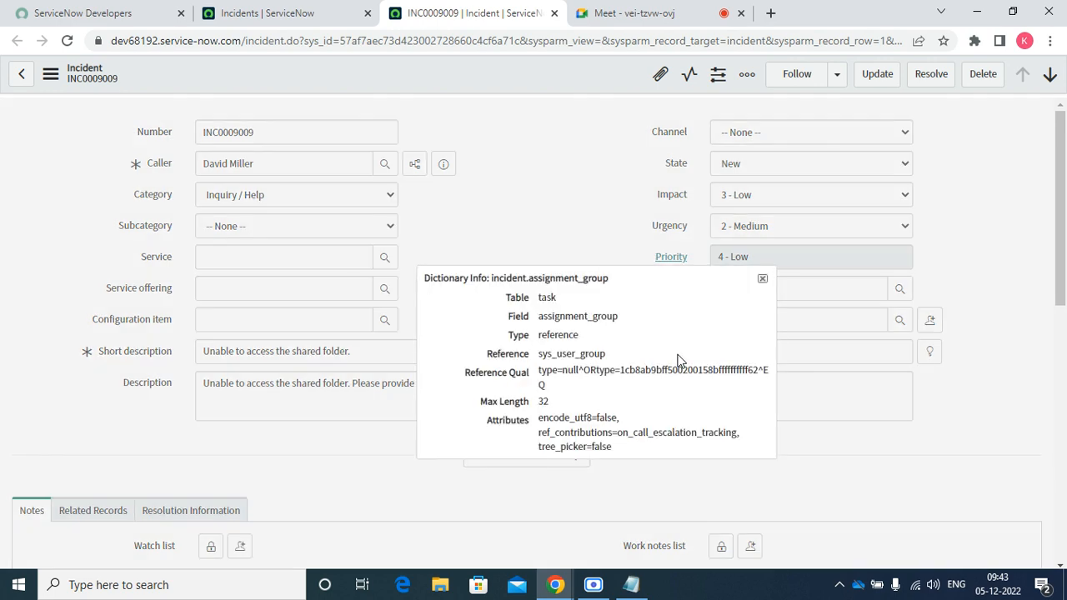
Highlight the table, field name and reference qualifier in the assignment_group dictionary information, and clear the highlighting
{"action": "double_click", "coordinate": [549, 300]}
{"action": "double_click", "coordinate": [557, 317]}
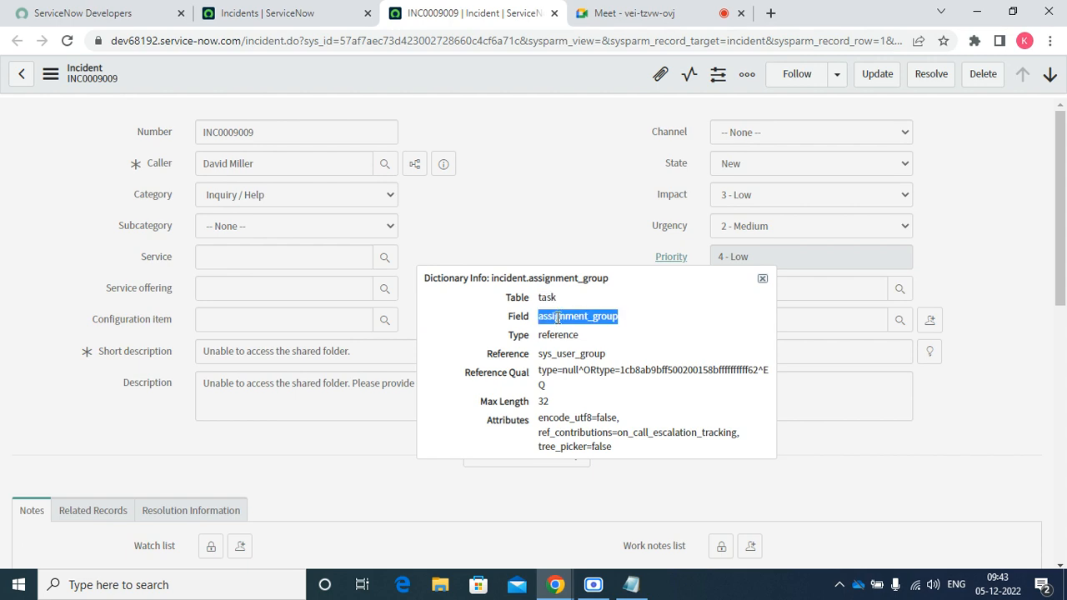
{"action": "triple_click", "coordinate": [577, 371]}
{"action": "left_click", "coordinate": [593, 223]}
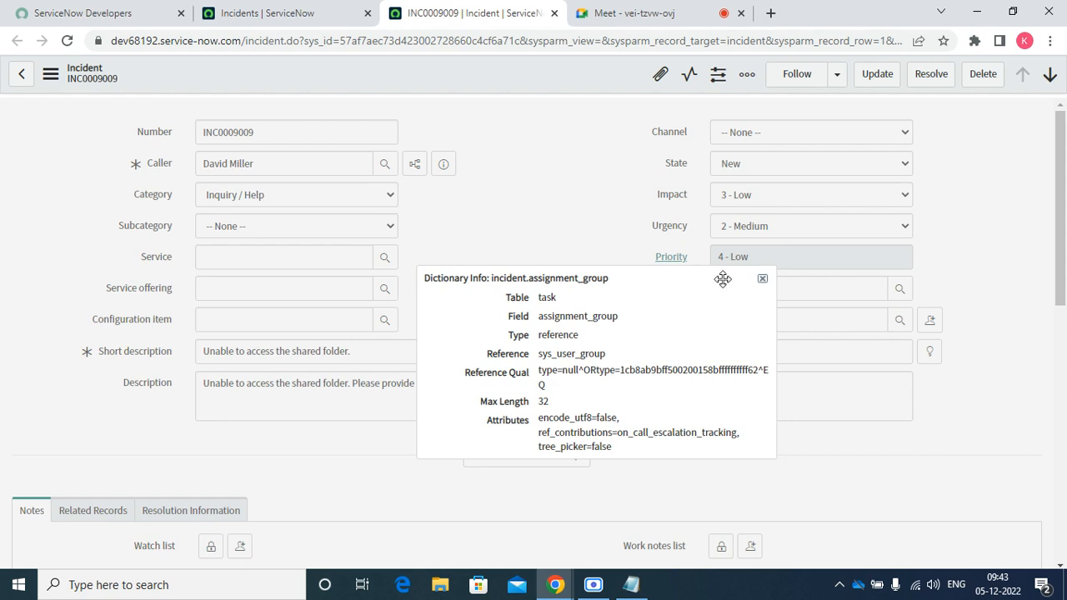
Close the assignment_group dictionary information and view the groups offered in the Assignment group lookup of INC0009009
{"action": "left_click", "coordinate": [761, 278]}
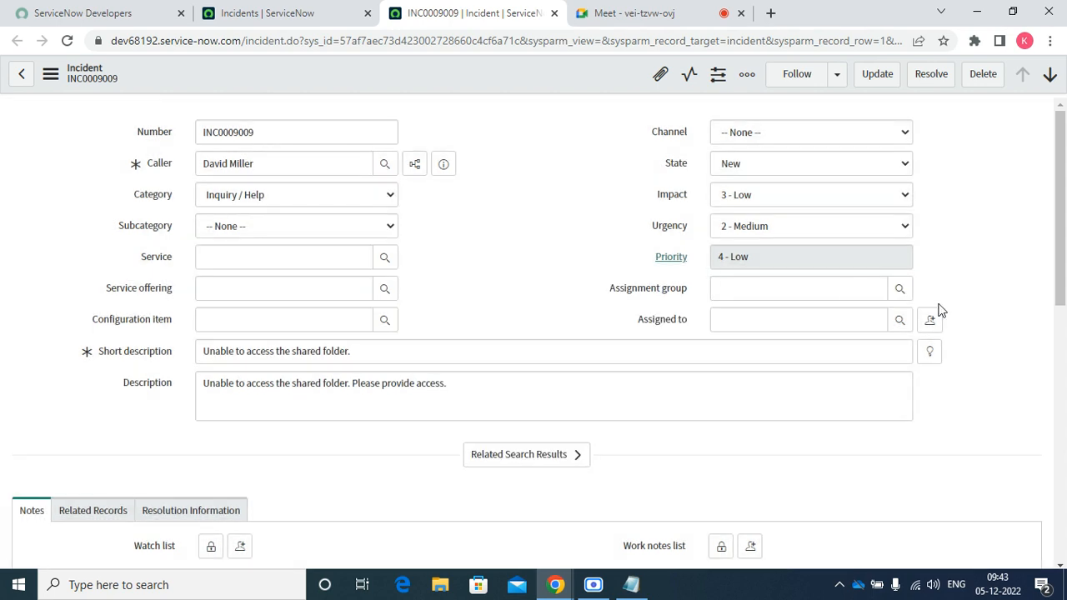
{"action": "left_click", "coordinate": [898, 296]}
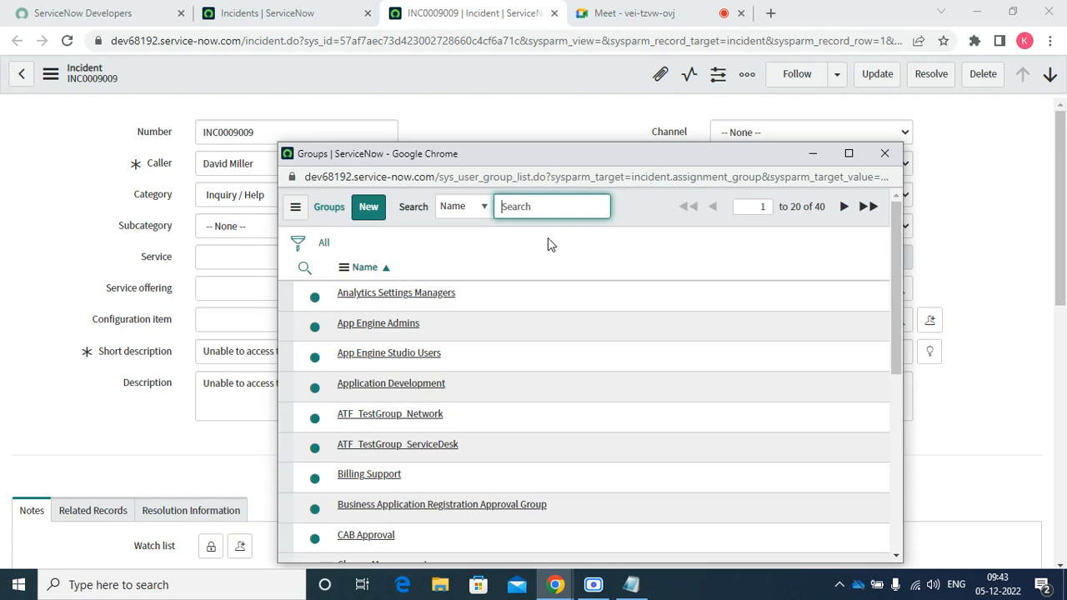
{"action": "left_click", "coordinate": [884, 154]}
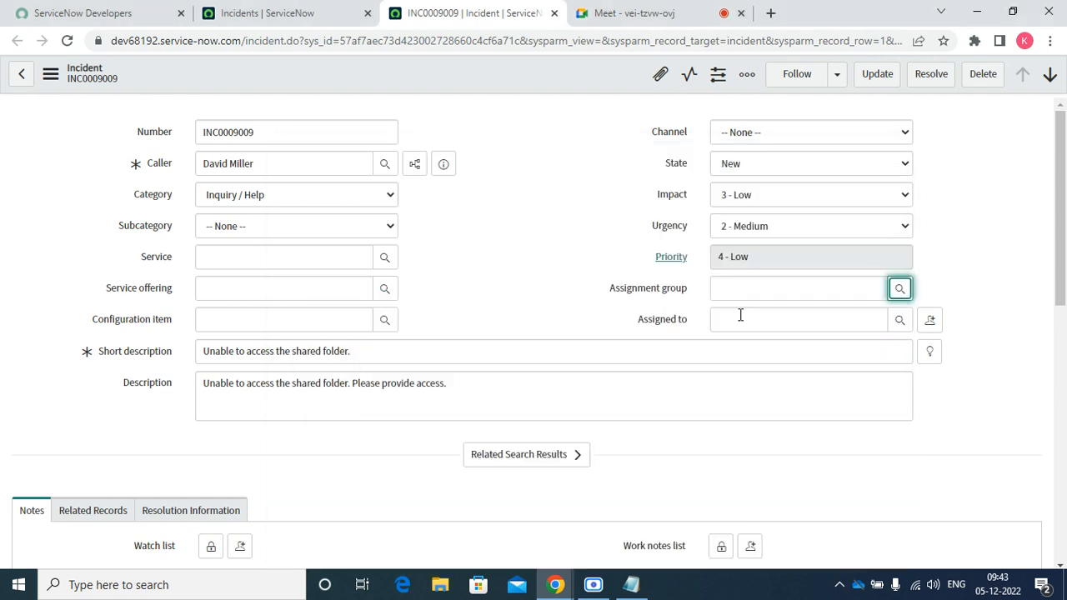
{"action": "right_click", "coordinate": [654, 294]}
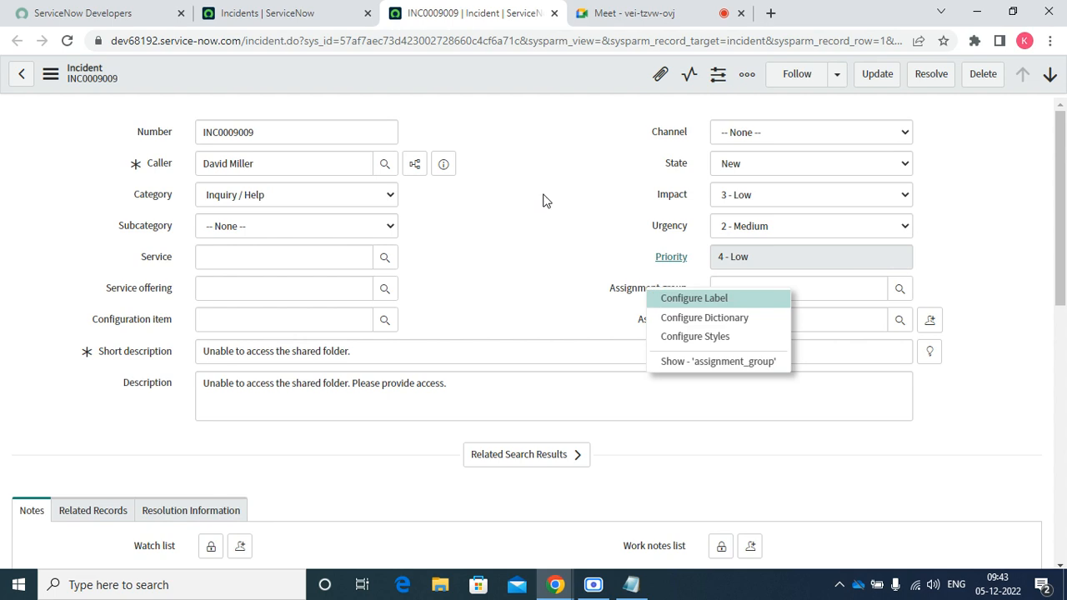
Find the System Security modules by filtering the navigator for "groups" and show the full Groups list
{"action": "left_click", "coordinate": [300, 13]}
{"action": "double_click", "coordinate": [76, 118]}
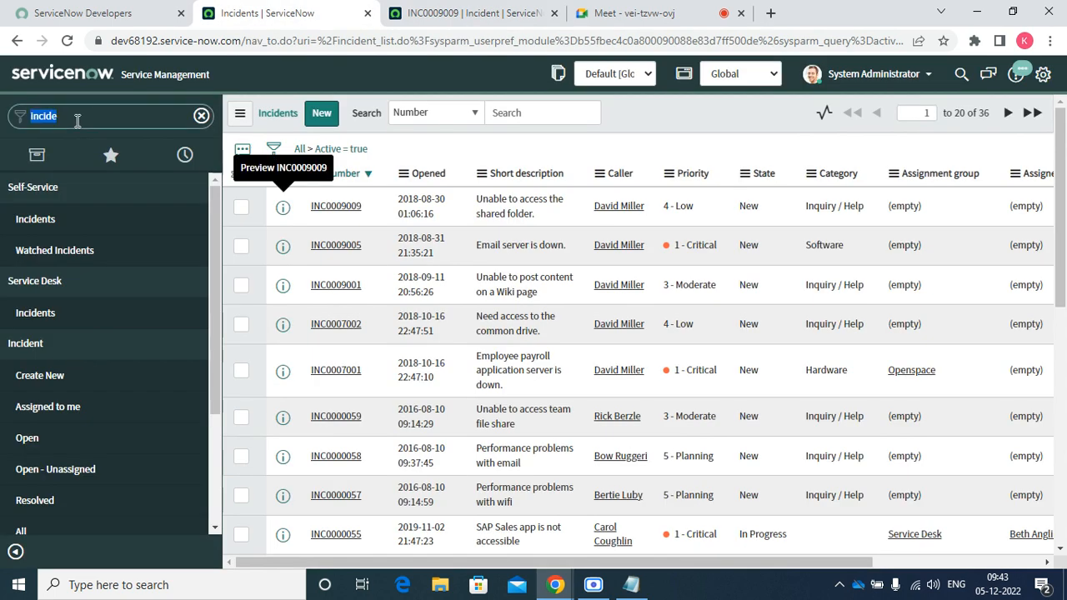
{"action": "key", "text": "BackSpace"}
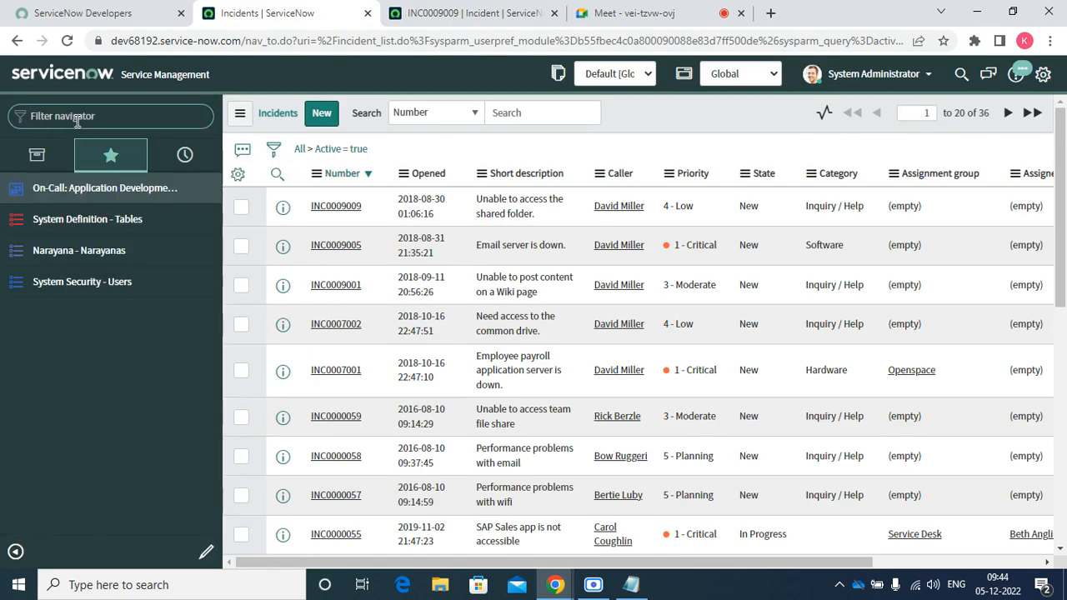
{"action": "type", "text": "groups"}
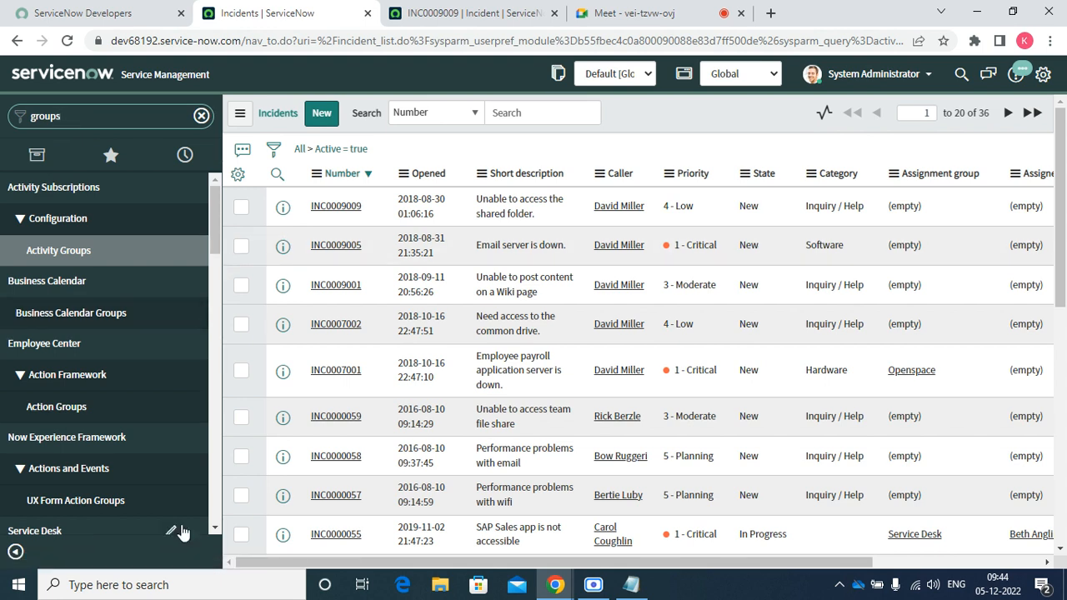
{"action": "scroll", "coordinate": [214, 531], "scroll_direction": "down", "scroll_amount": 5}
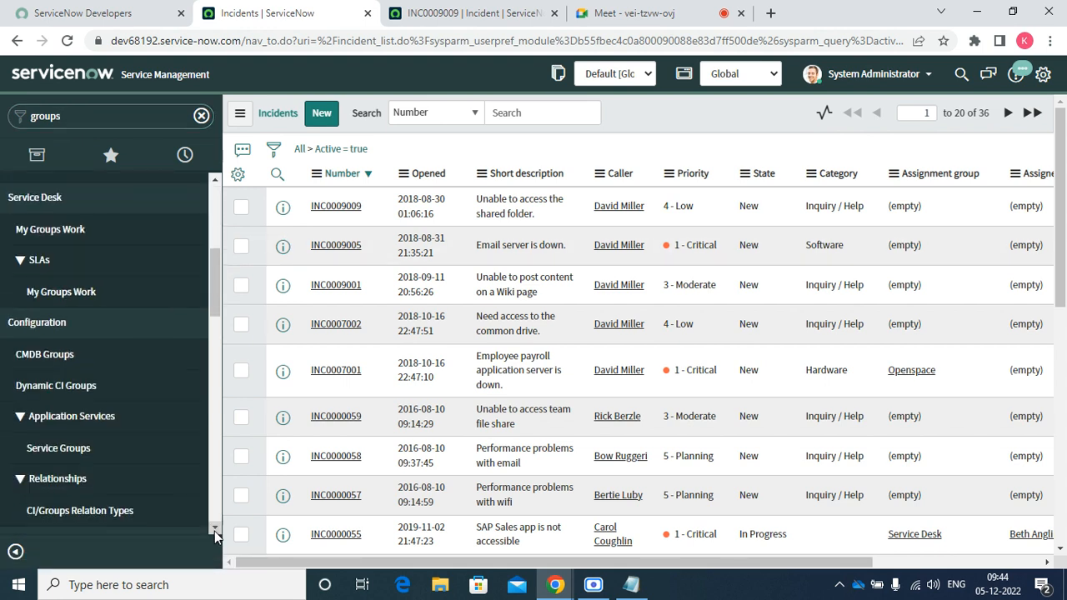
{"action": "scroll", "coordinate": [214, 531], "scroll_direction": "down", "scroll_amount": 6}
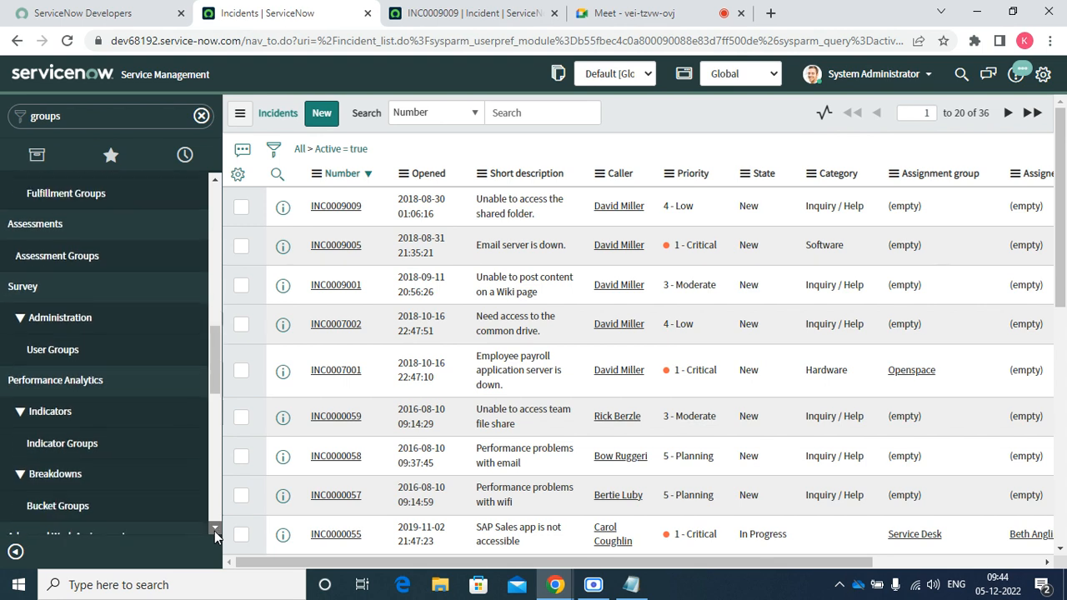
{"action": "scroll", "coordinate": [214, 530], "scroll_direction": "down", "scroll_amount": 5}
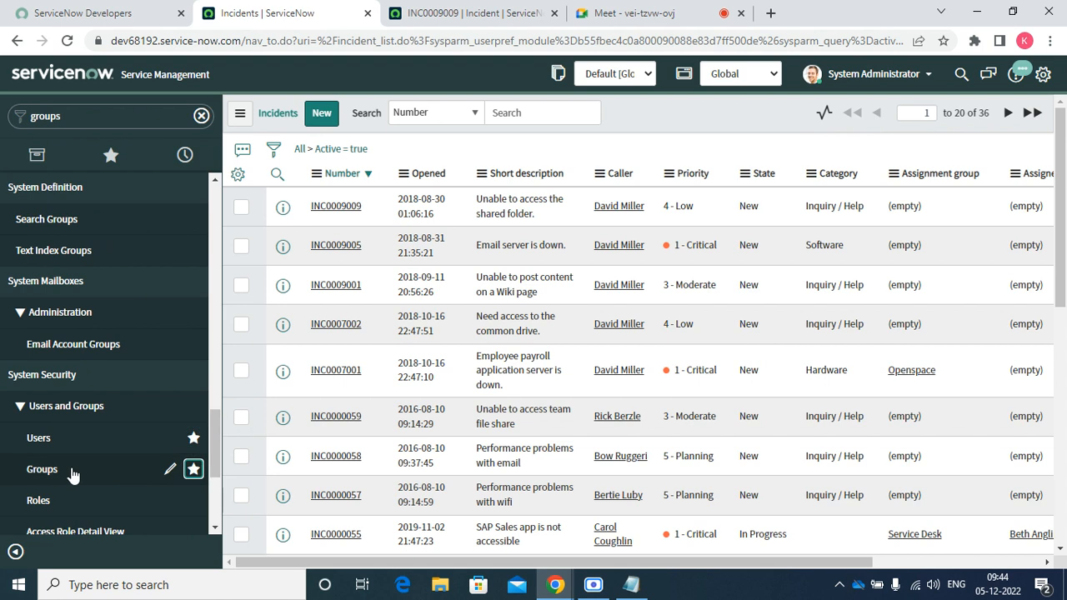
{"action": "left_click", "coordinate": [70, 471]}
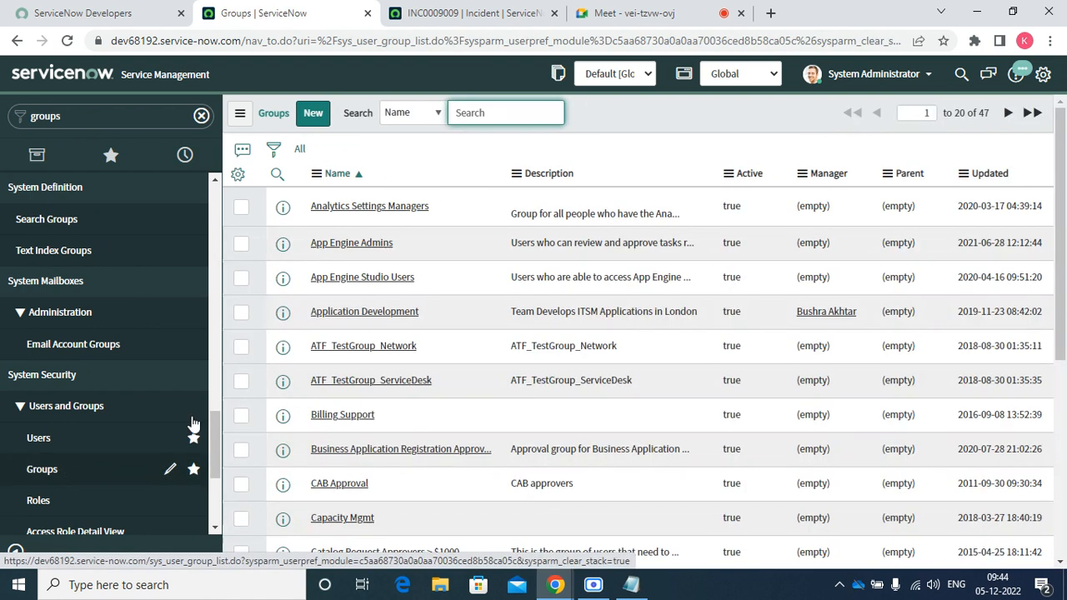
Filter the Groups list to Active = true and clear that filter again
{"action": "right_click", "coordinate": [740, 206]}
{"action": "left_click", "coordinate": [758, 216]}
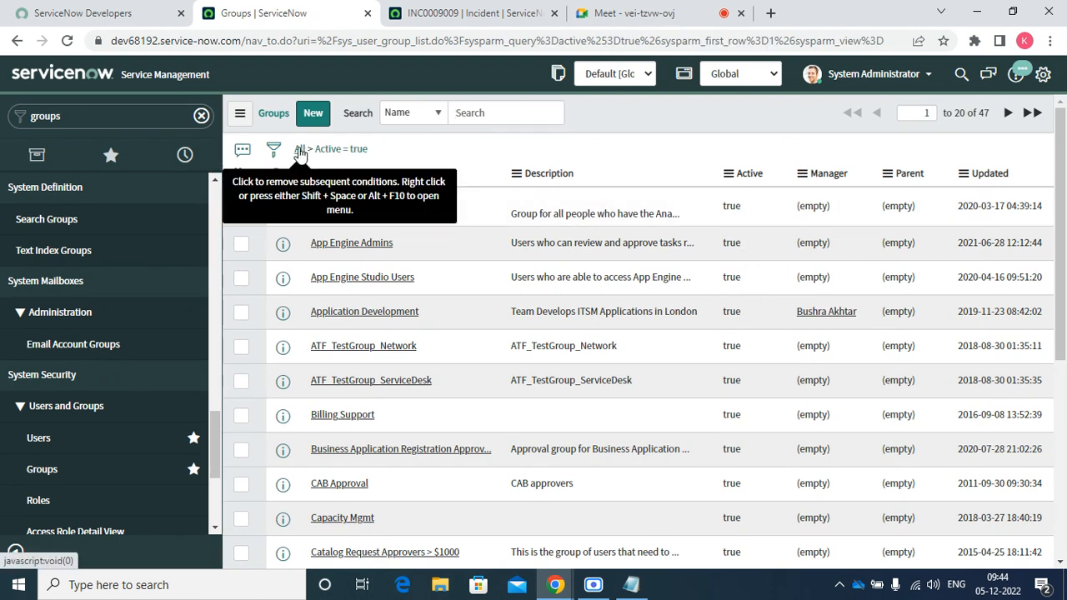
{"action": "left_click", "coordinate": [299, 148]}
Compare the groups offered in the Assignment group lookup of INC0009009 with the full Groups list
{"action": "left_click", "coordinate": [469, 16]}
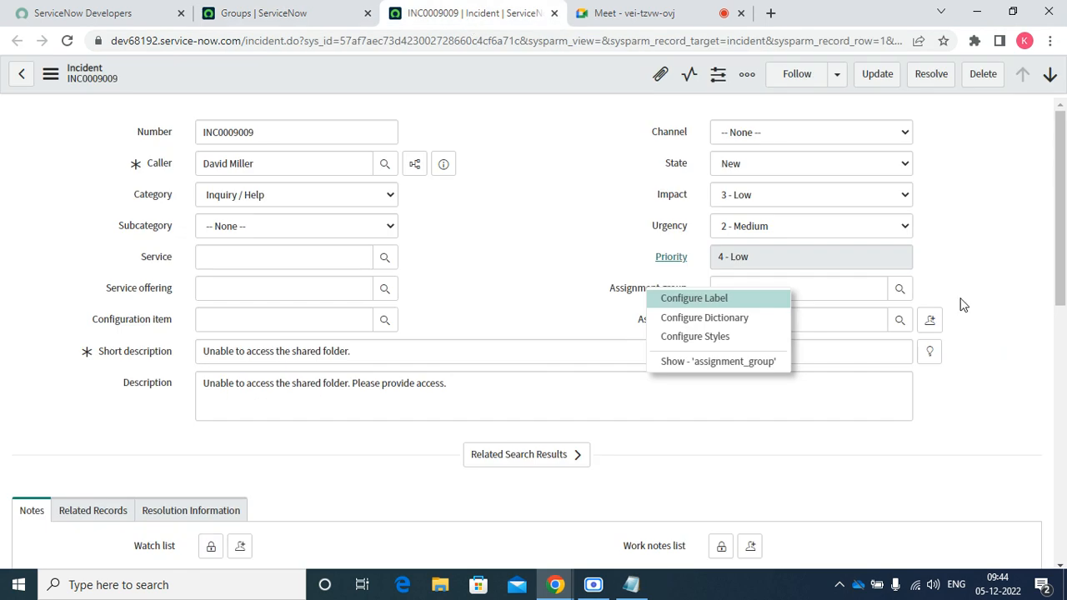
{"action": "left_click", "coordinate": [671, 257]}
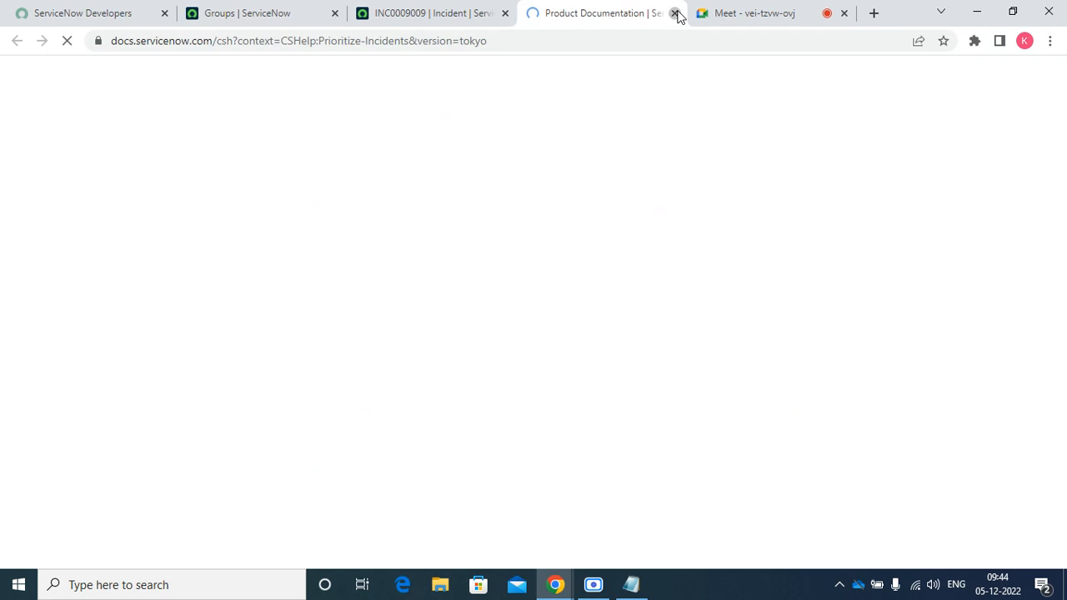
{"action": "left_click", "coordinate": [674, 12]}
{"action": "left_click", "coordinate": [899, 289]}
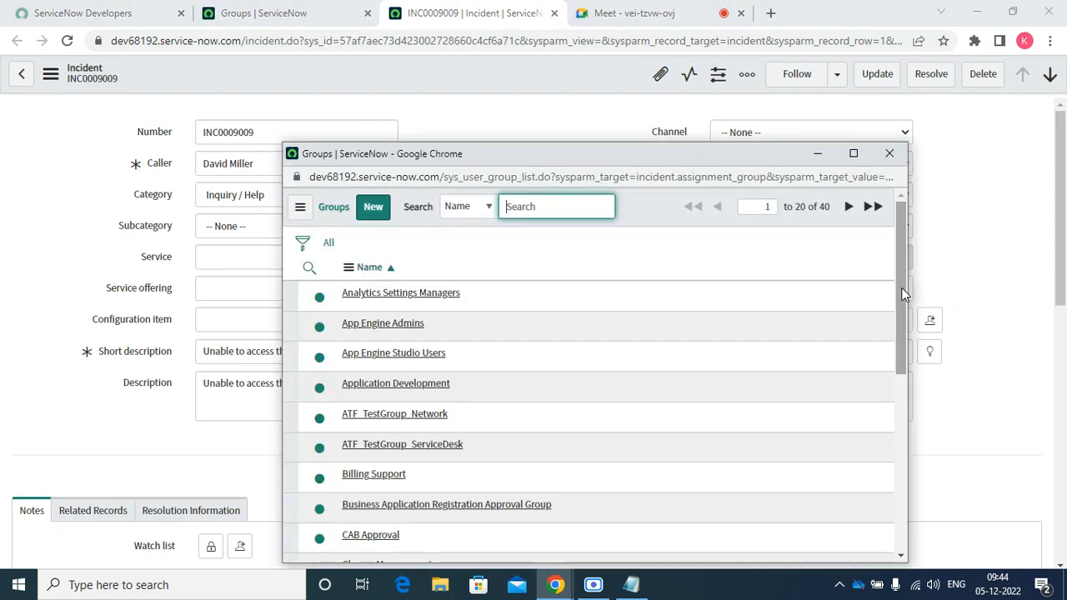
{"action": "left_click", "coordinate": [889, 153]}
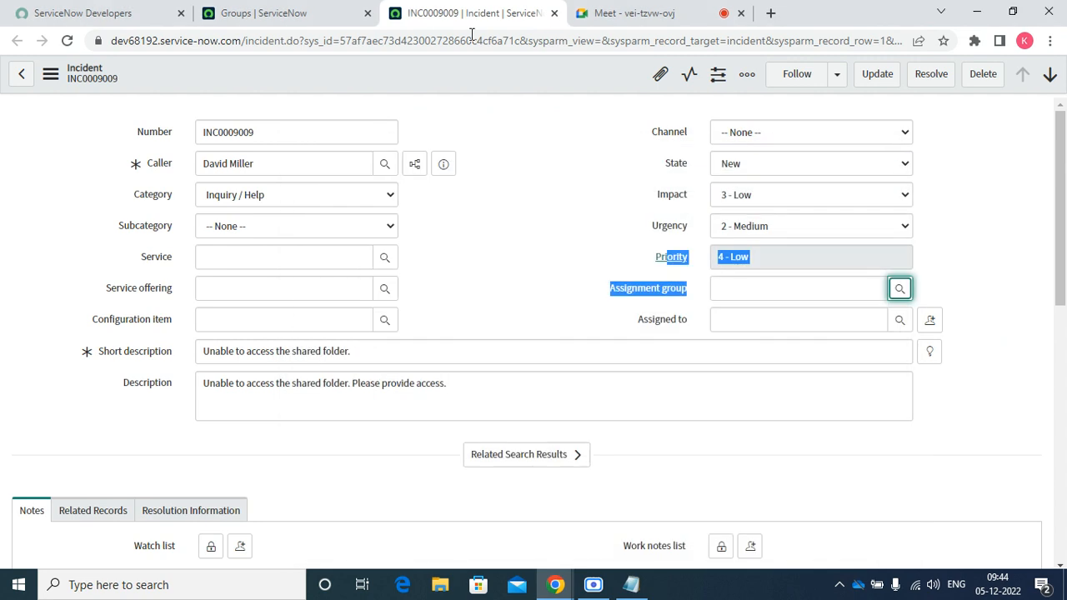
{"action": "left_click", "coordinate": [316, 12]}
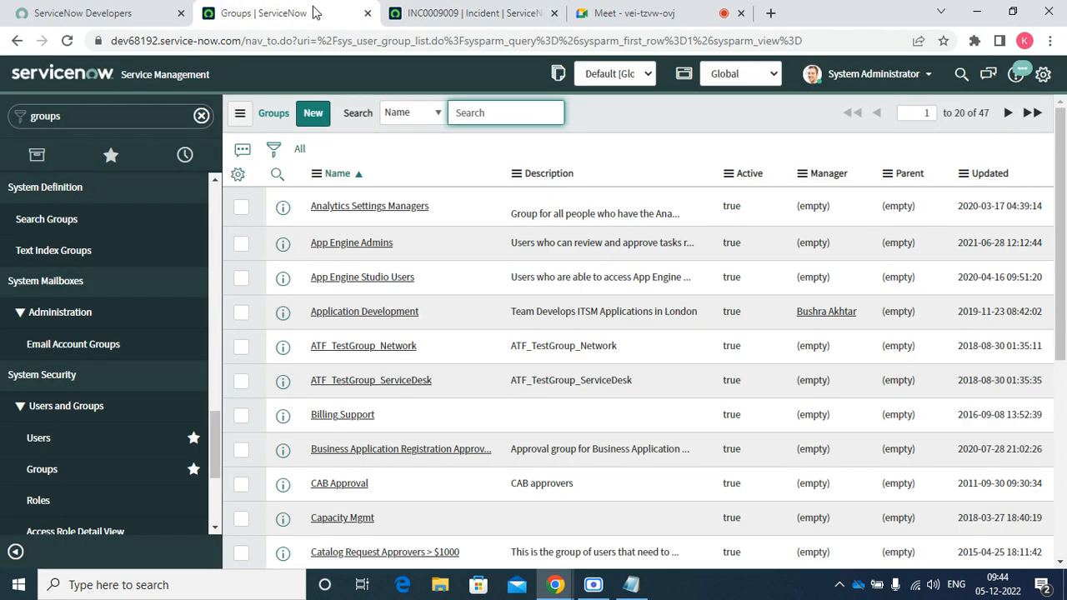
{"action": "left_click", "coordinate": [434, 15]}
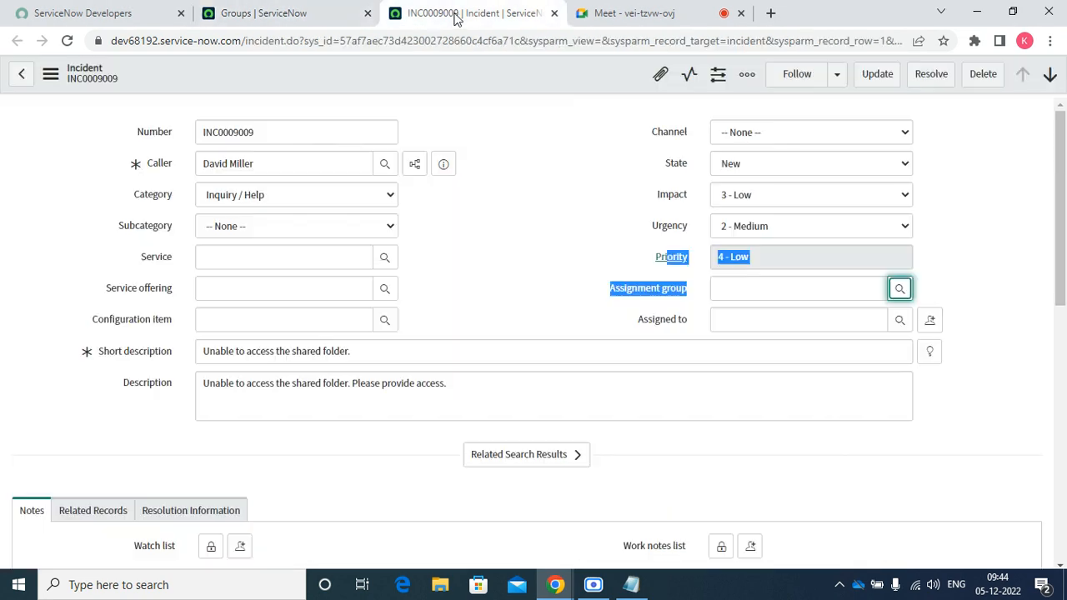
Reload the incident form for INC0009009 and open the dictionary entry of its Assignment group field
{"action": "right_click", "coordinate": [632, 289]}
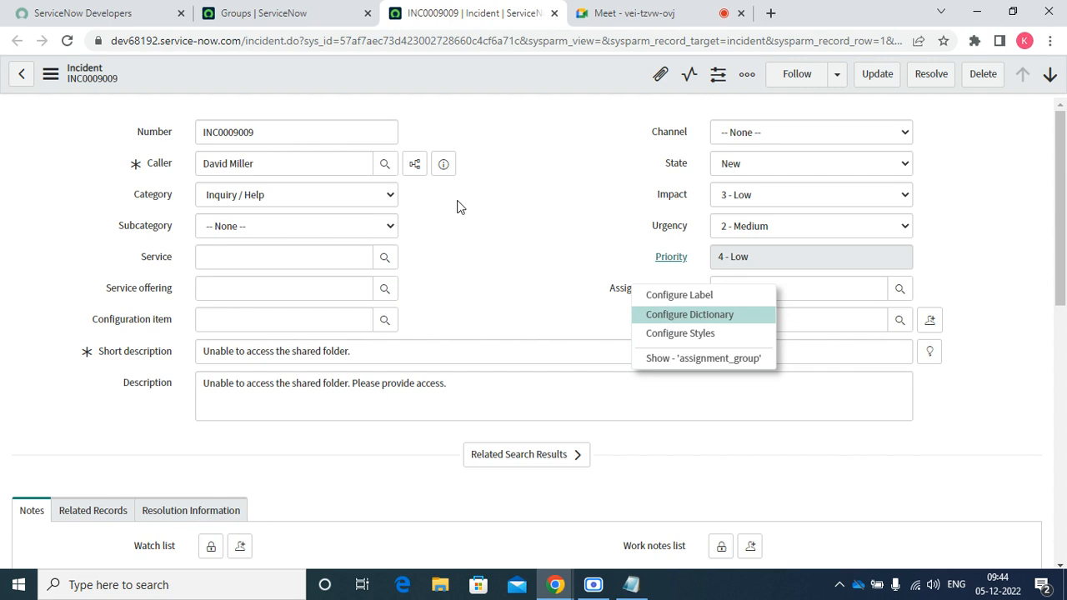
{"action": "left_click", "coordinate": [75, 46]}
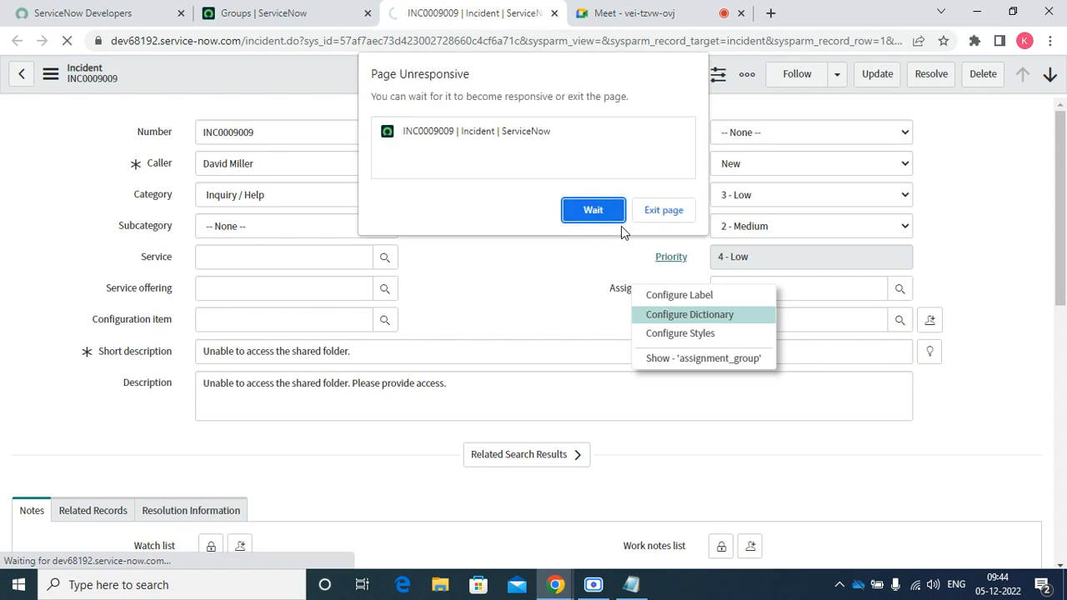
{"action": "left_click", "coordinate": [588, 210]}
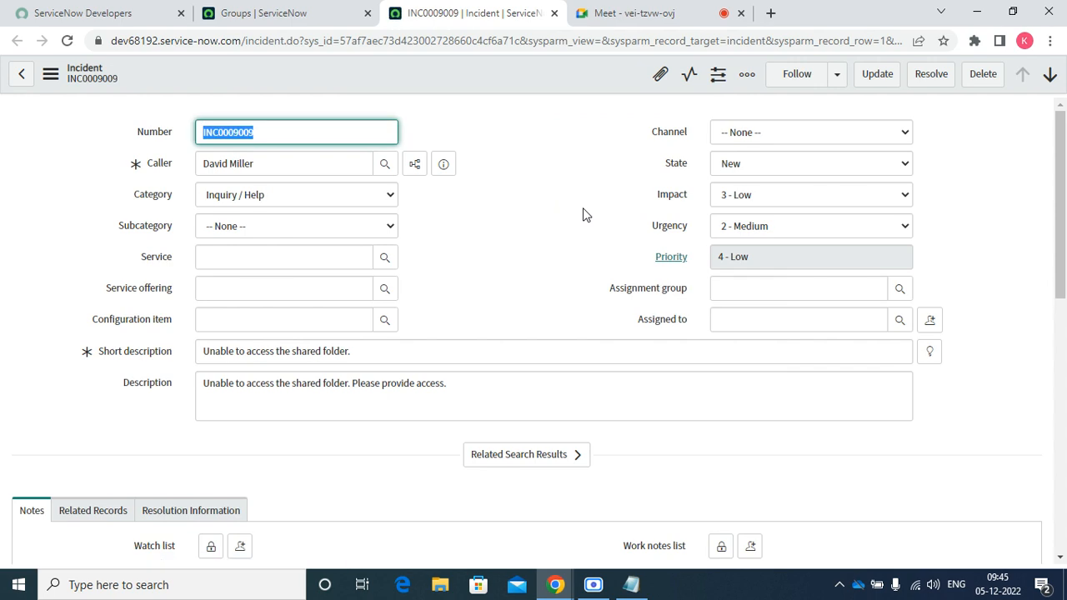
{"action": "left_click", "coordinate": [658, 299]}
{"action": "right_click", "coordinate": [658, 298]}
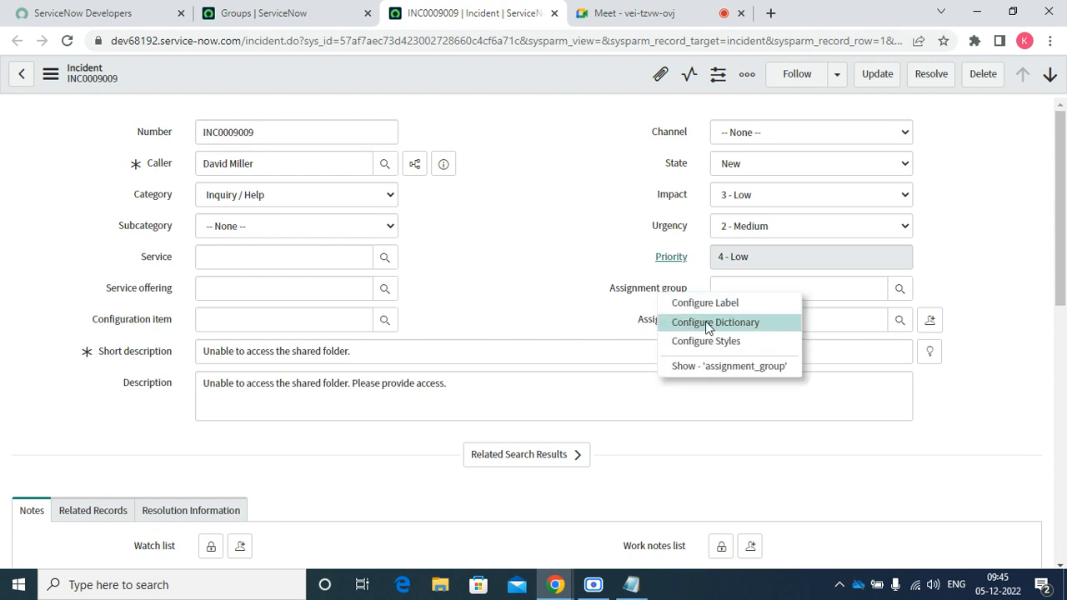
{"action": "left_click", "coordinate": [707, 325]}
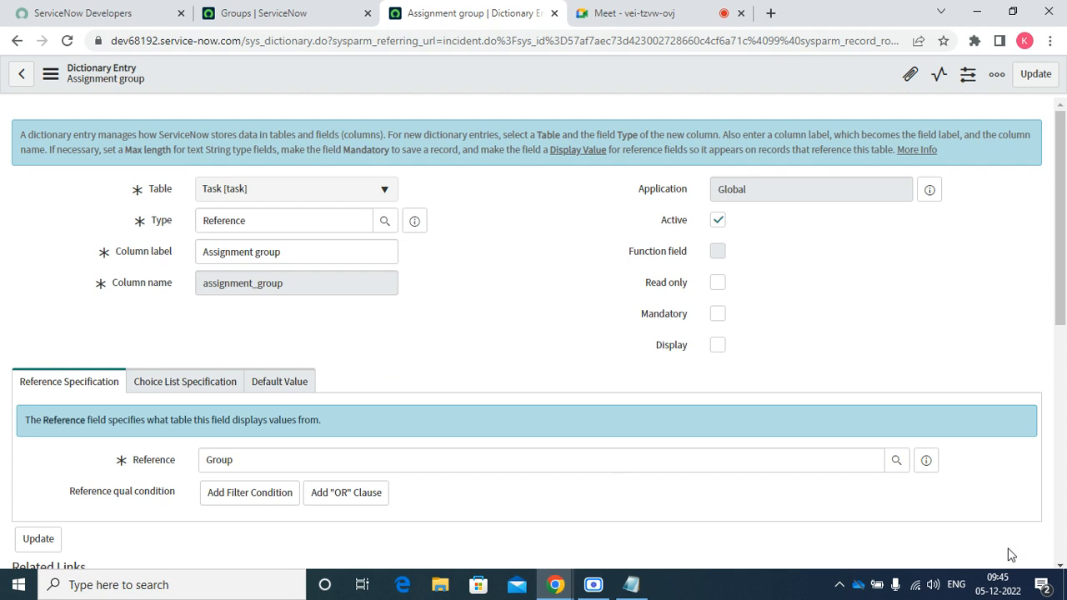
Review the reference qualifier conditions of the Assignment group dictionary entry, including in its Advanced view
{"action": "scroll", "coordinate": [1061, 564], "scroll_direction": "down", "scroll_amount": 3}
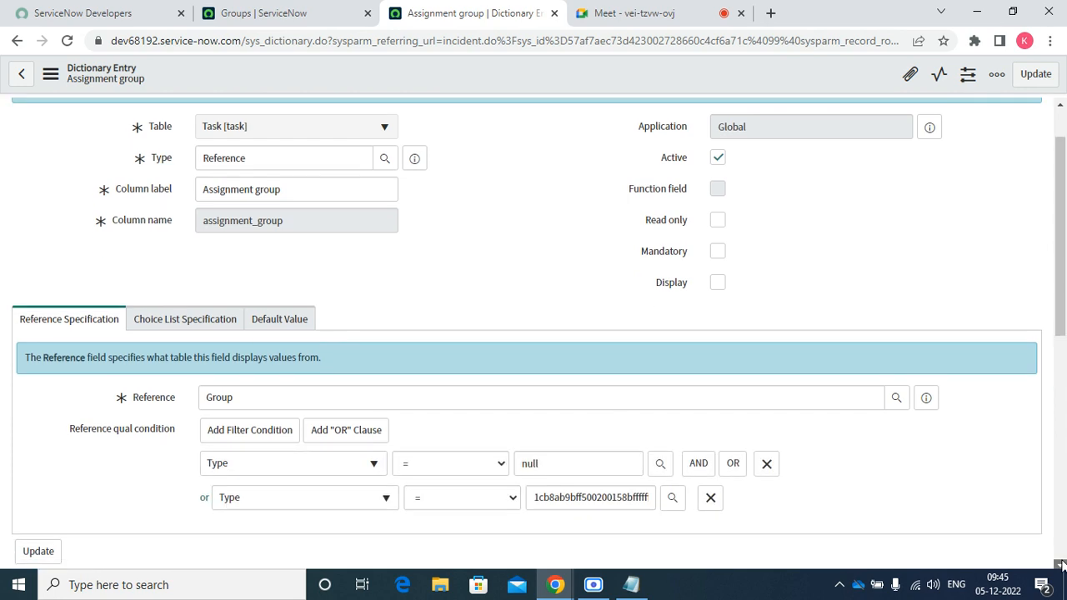
{"action": "left_click", "coordinate": [1061, 564]}
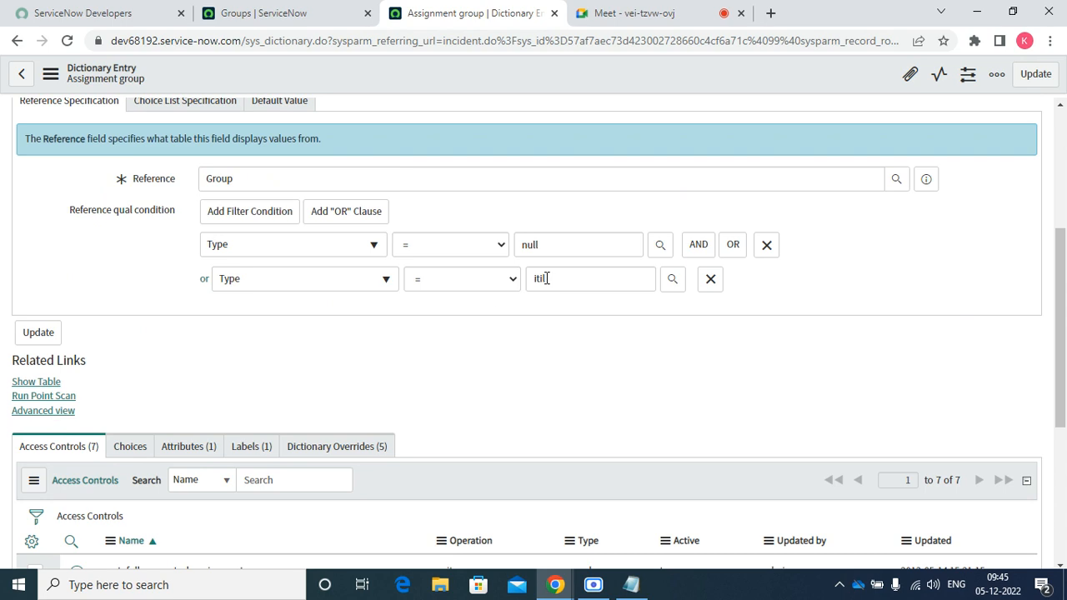
{"action": "left_click", "coordinate": [53, 412]}
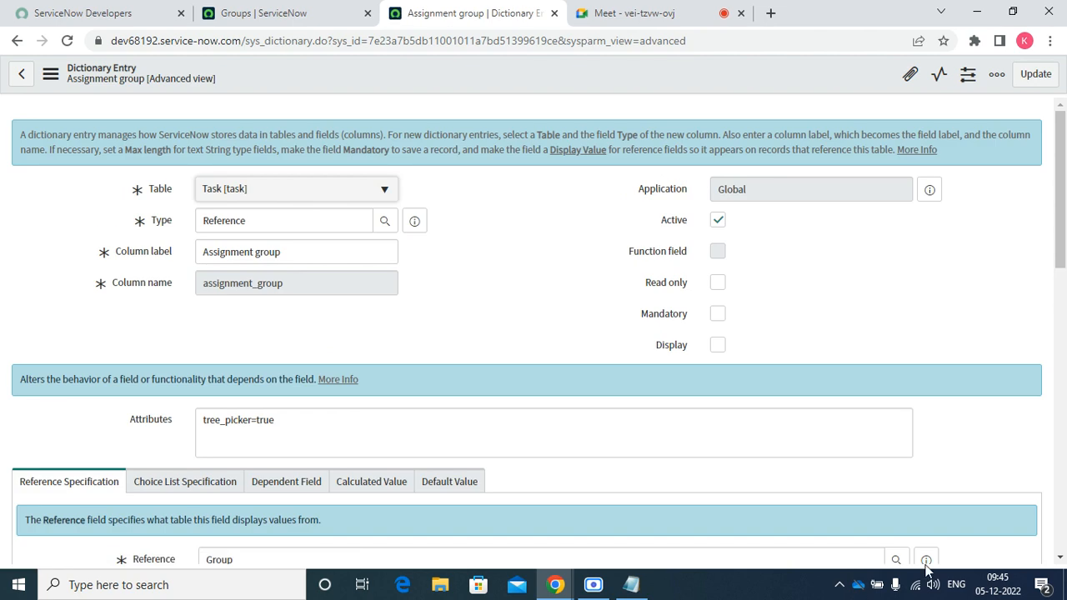
{"action": "left_click", "coordinate": [1060, 560]}
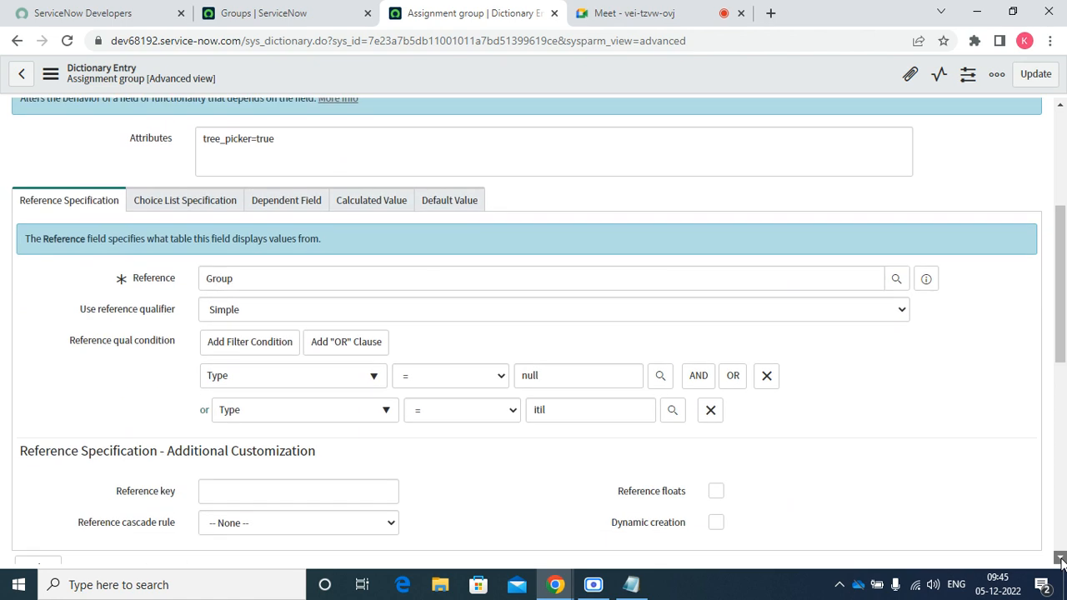
{"action": "left_click", "coordinate": [1060, 560]}
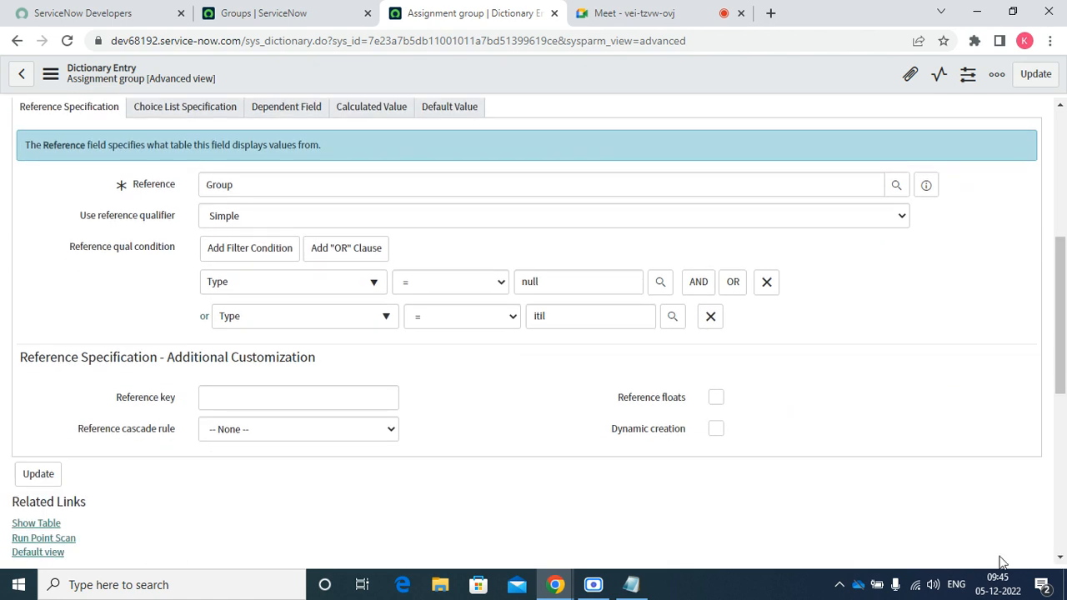
Go to the list of open problems by filtering the navigator for "proble", and open PRB0007601 in a separate browser tab
{"action": "left_click", "coordinate": [295, 13]}
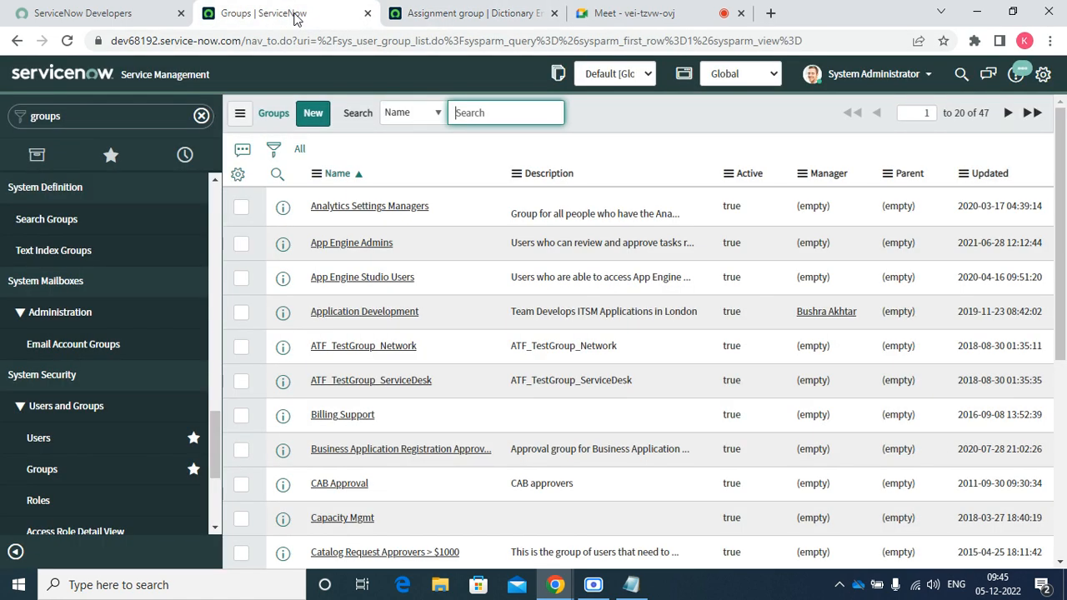
{"action": "left_click", "coordinate": [99, 114]}
{"action": "type", "text": "porble"}
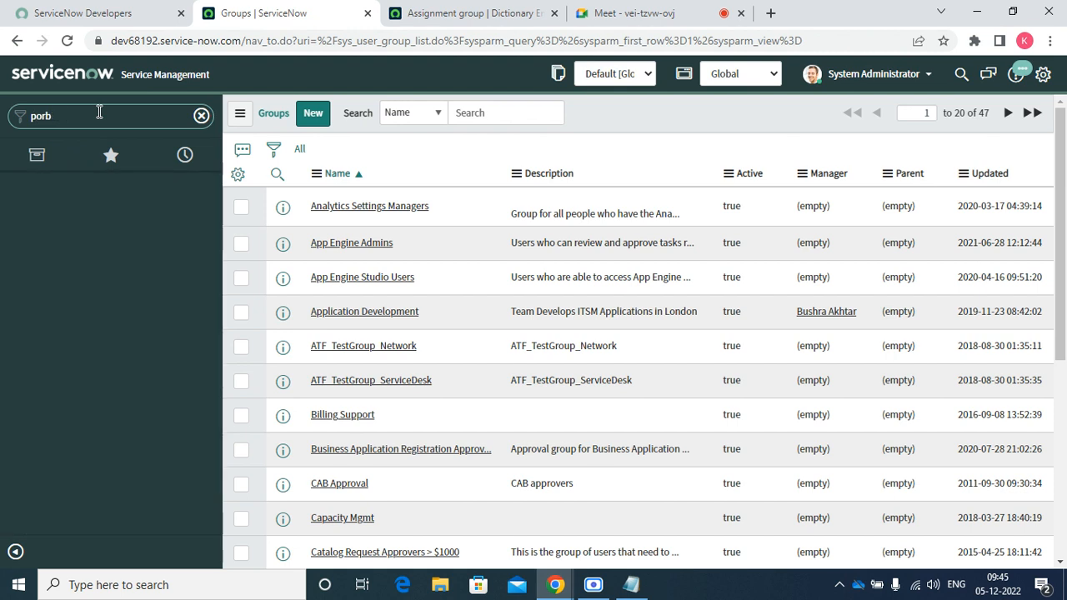
{"action": "key", "text": "BackSpace"}
{"action": "key", "text": "BackSpace"}
{"action": "key", "text": "BackSpace"}
{"action": "type", "text": "robl"}
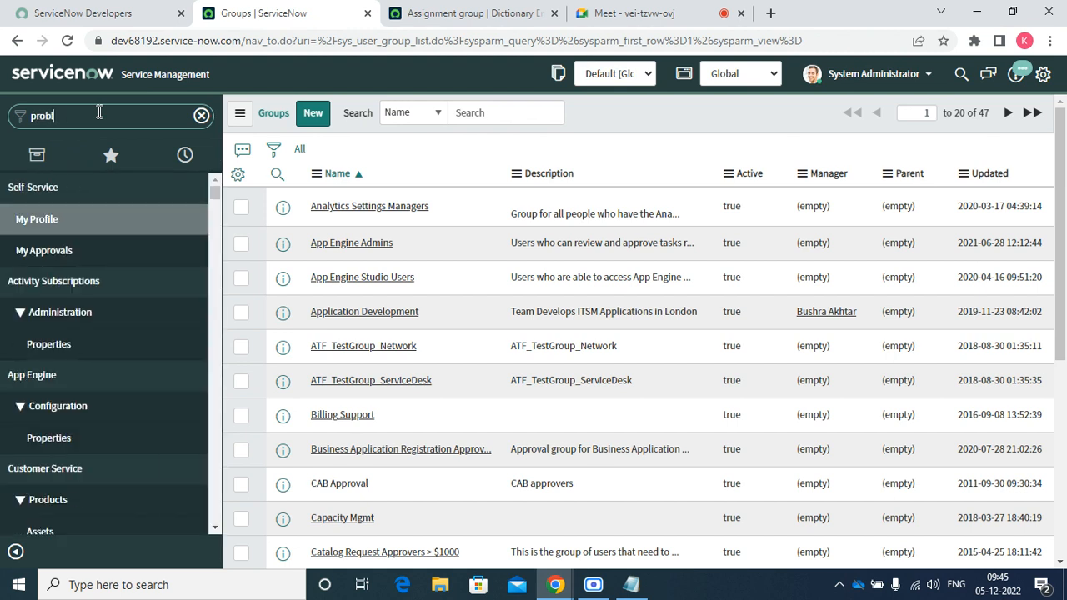
{"action": "type", "text": "e"}
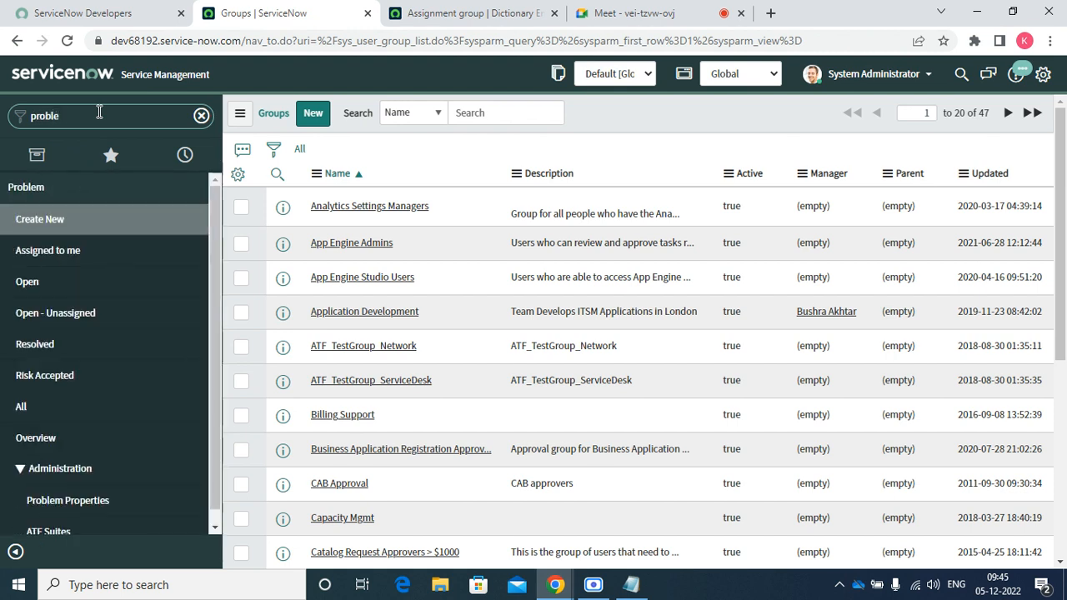
{"action": "left_click", "coordinate": [15, 292]}
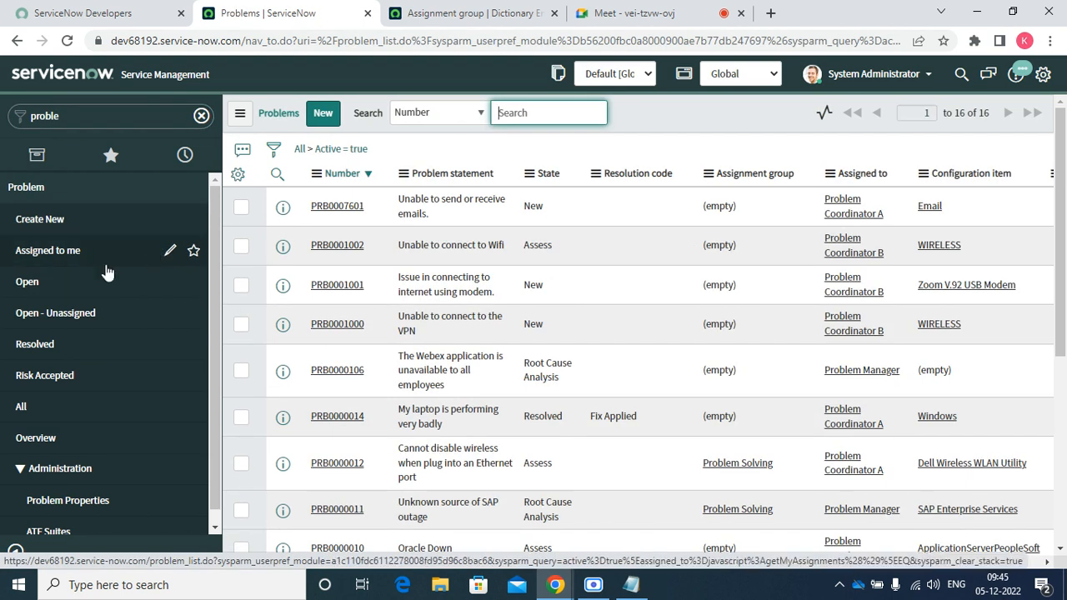
{"action": "left_click", "coordinate": [31, 285]}
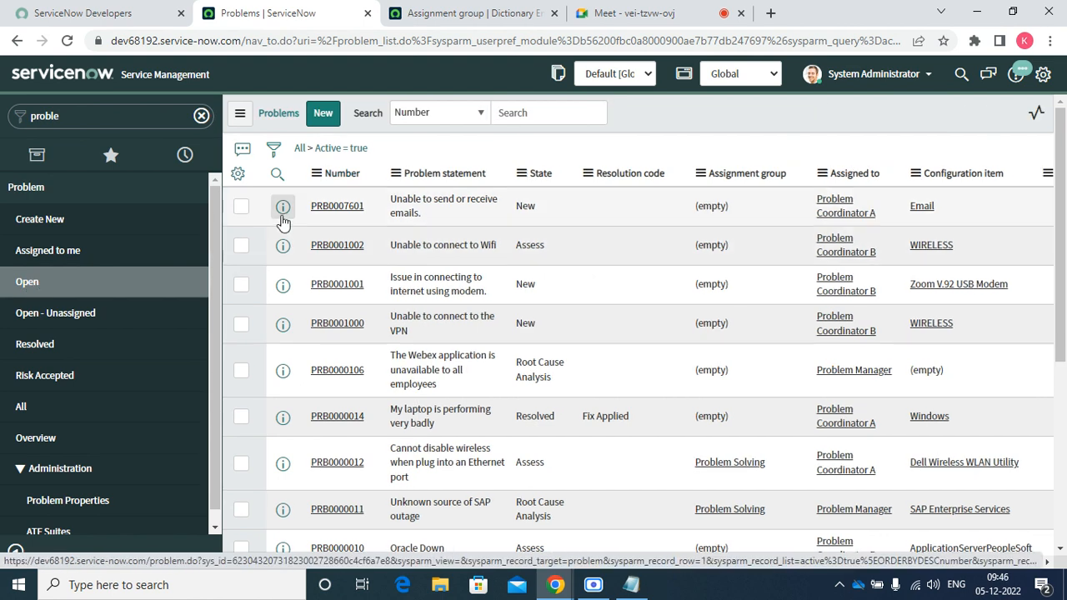
{"action": "right_click", "coordinate": [283, 214]}
{"action": "left_click", "coordinate": [302, 227]}
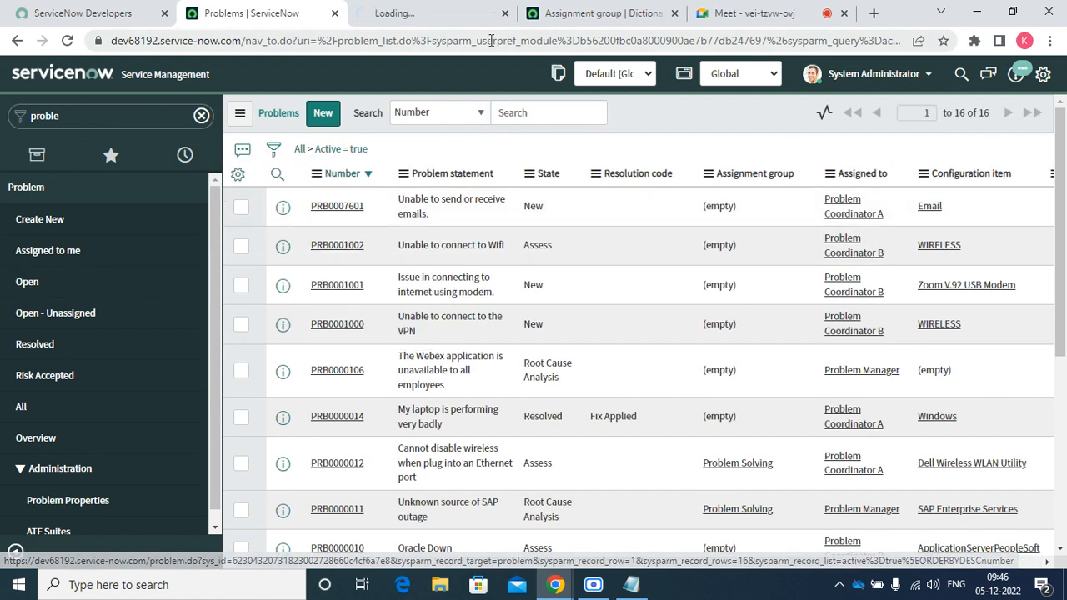
View the groups offered in the Assignment group lookup of problem PRB0007601, and close the lookup
{"action": "left_click", "coordinate": [457, 15]}
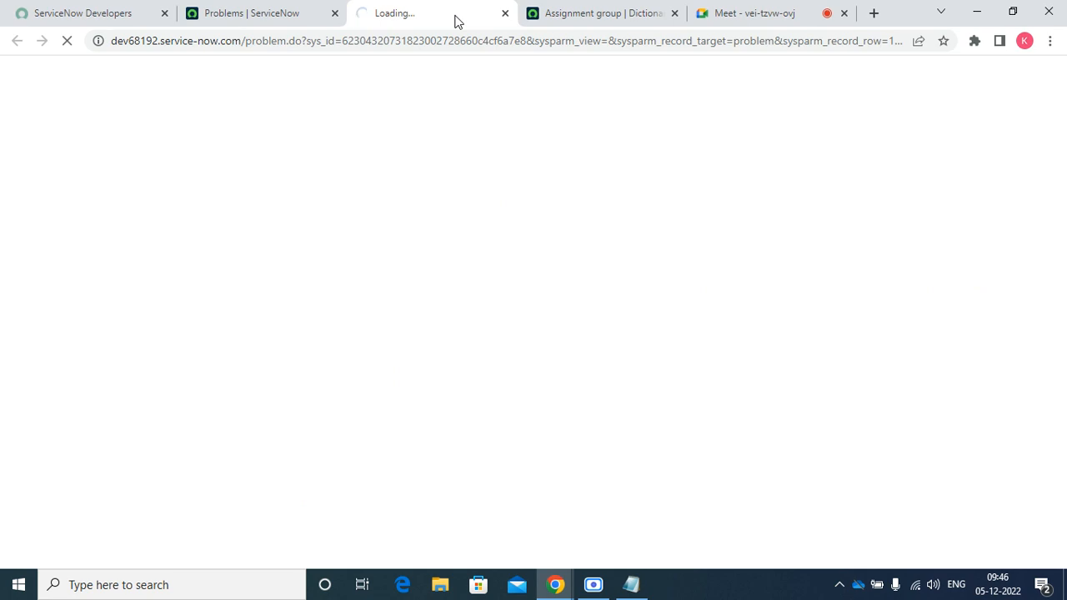
{"action": "left_click", "coordinate": [738, 12]}
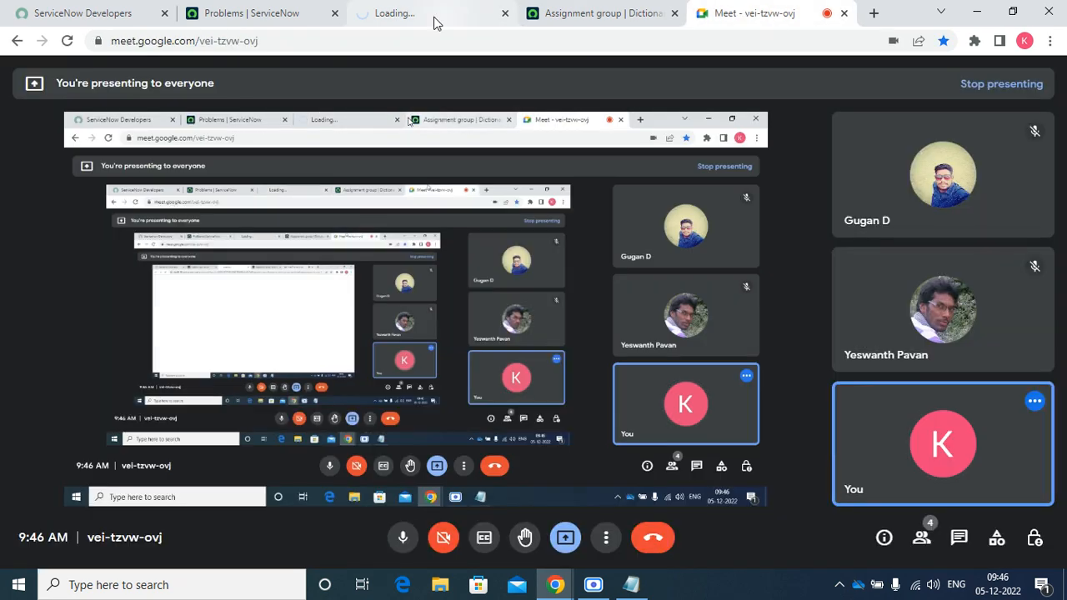
{"action": "left_click", "coordinate": [399, 20]}
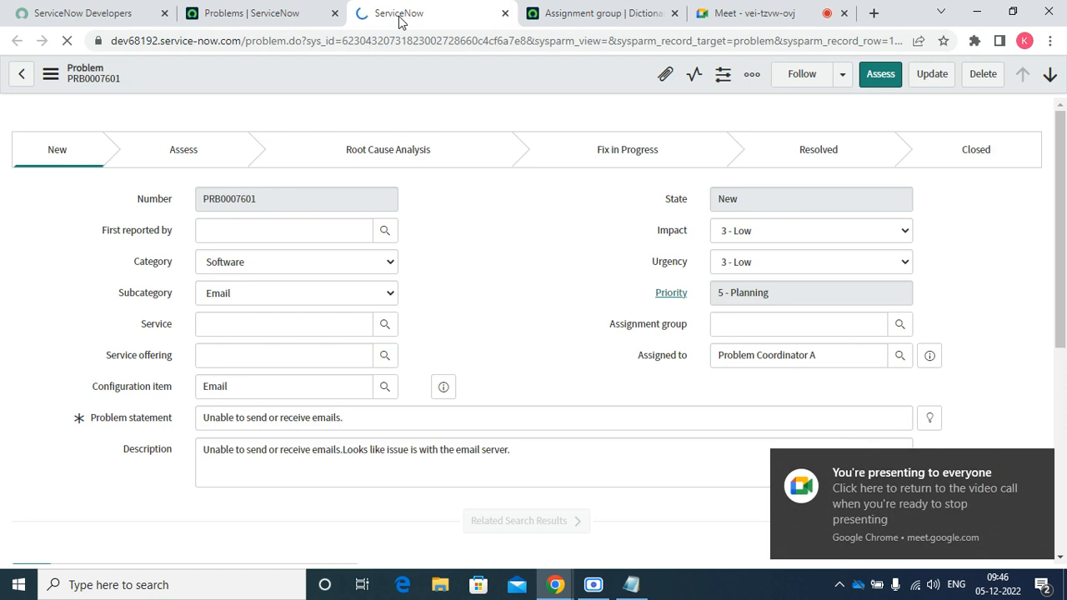
{"action": "left_click", "coordinate": [900, 324]}
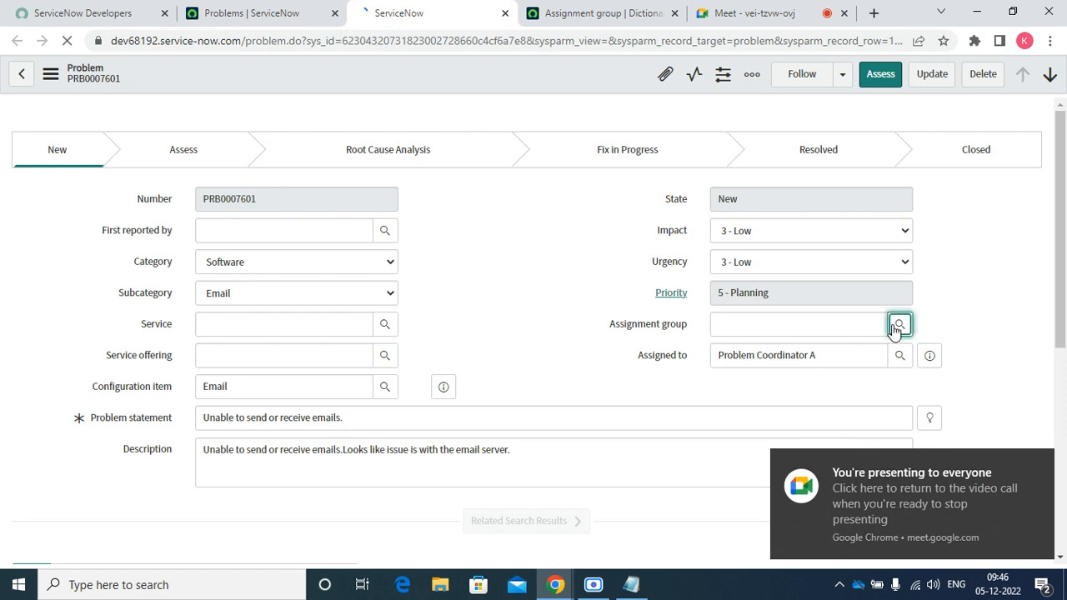
{"action": "left_click", "coordinate": [1041, 465]}
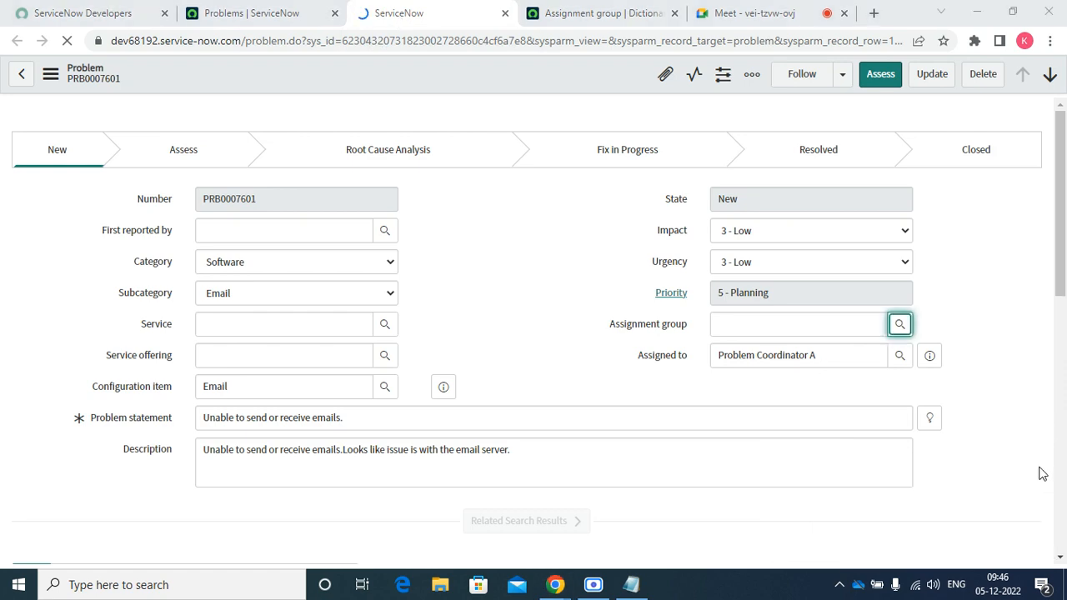
{"action": "left_click", "coordinate": [899, 324]}
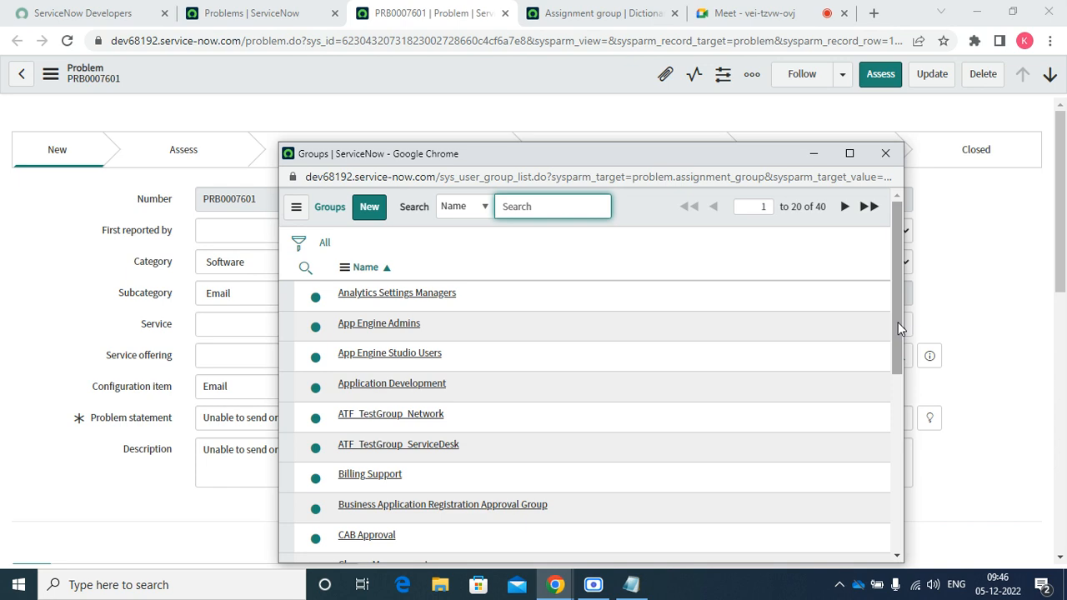
{"action": "left_click", "coordinate": [885, 154]}
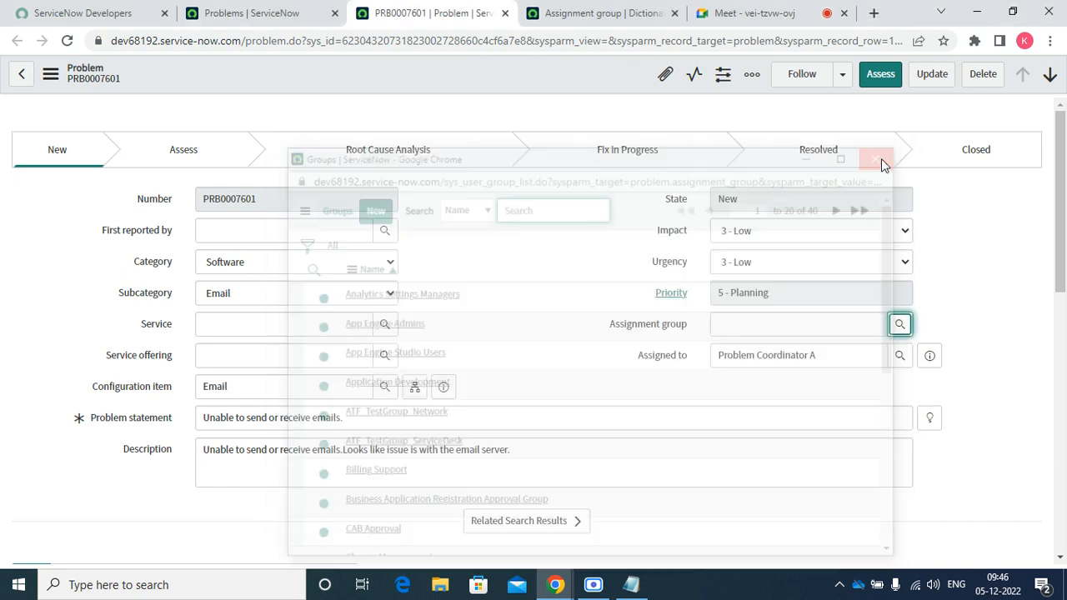
Remove both Type conditions from the reference qualifier of the Assignment group dictionary entry and save the entry
{"action": "left_click", "coordinate": [587, 13]}
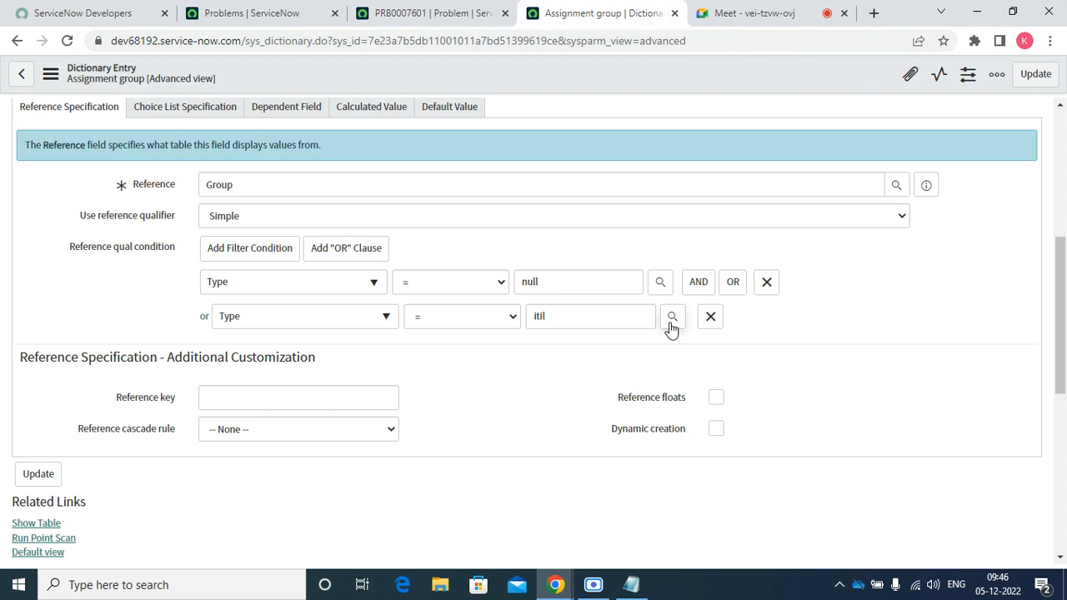
{"action": "left_click", "coordinate": [709, 317]}
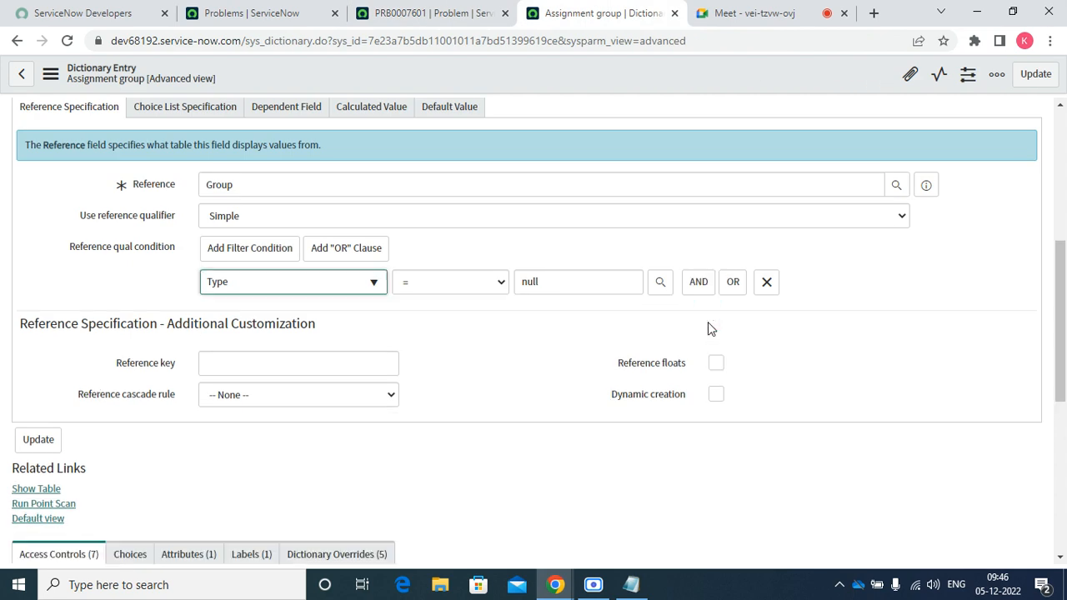
{"action": "left_click", "coordinate": [766, 283]}
{"action": "right_click", "coordinate": [727, 80]}
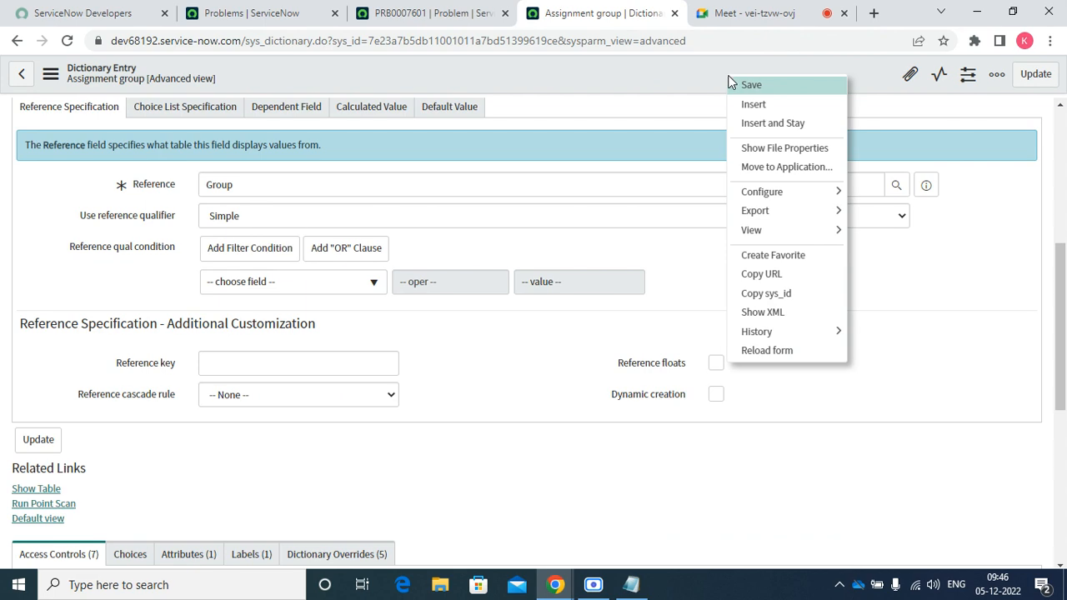
{"action": "left_click", "coordinate": [748, 86]}
Compare the Assignment group lookup of PRB0007601 with the full Groups list, found by filtering the navigator for "groups" and opened in a separate tab
{"action": "left_click", "coordinate": [498, 14]}
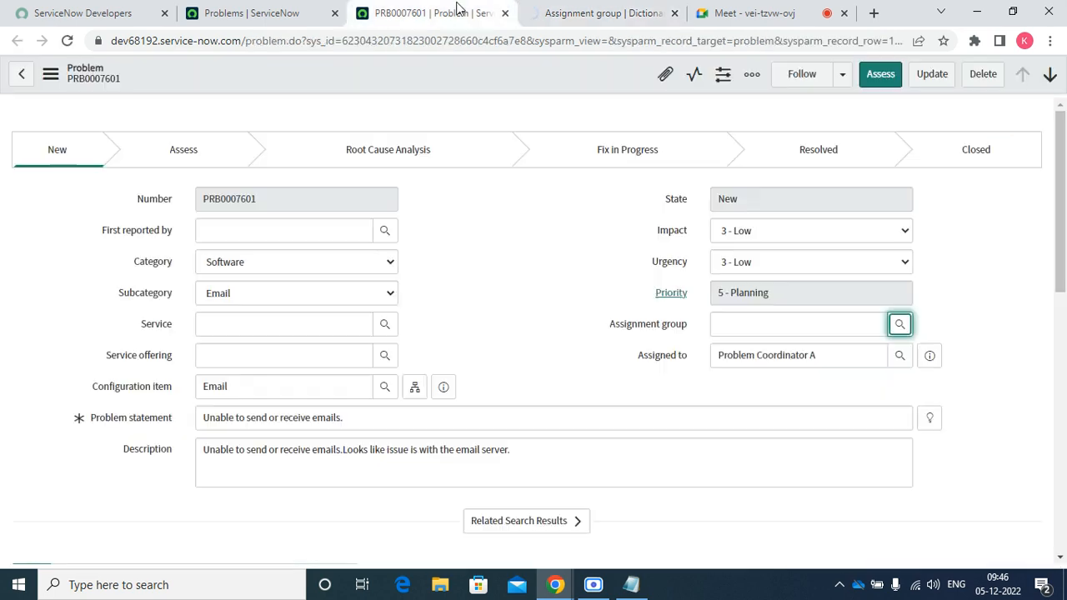
{"action": "left_click", "coordinate": [898, 325]}
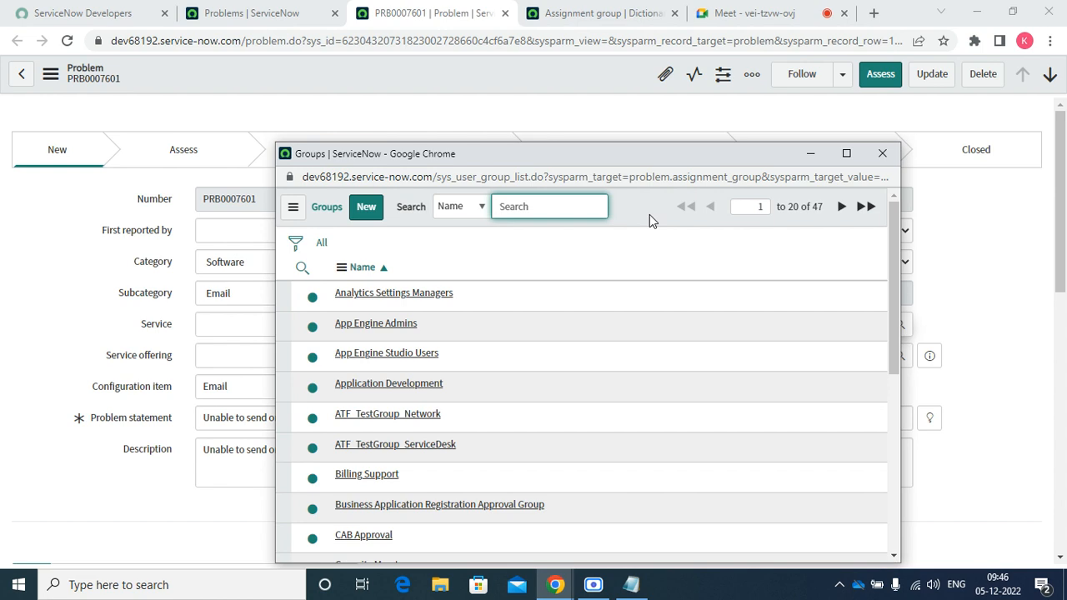
{"action": "left_click", "coordinate": [250, 14]}
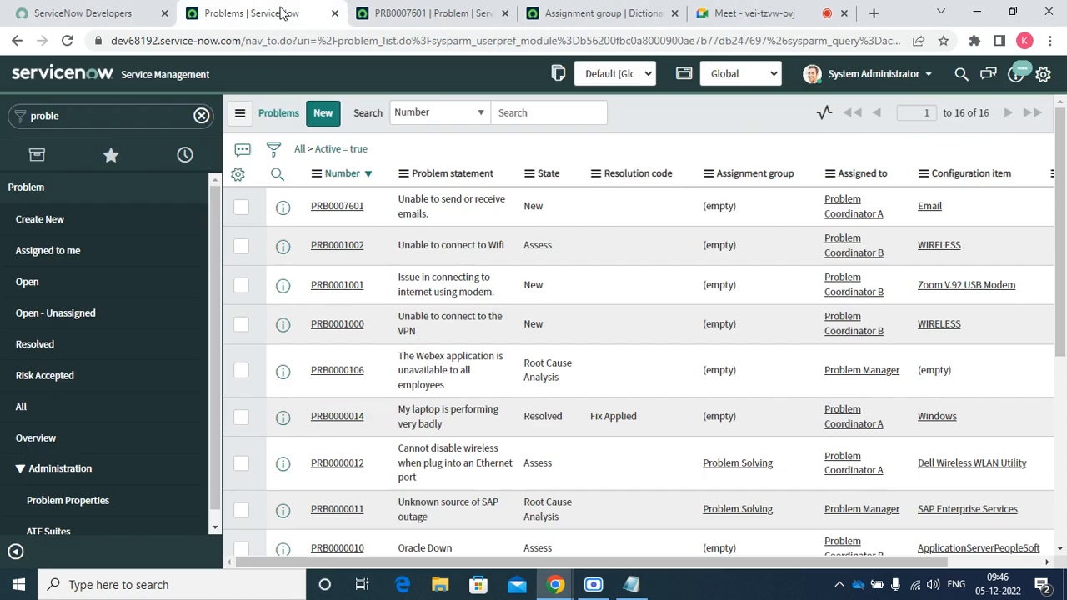
{"action": "left_click", "coordinate": [94, 123]}
{"action": "type", "text": "gro"}
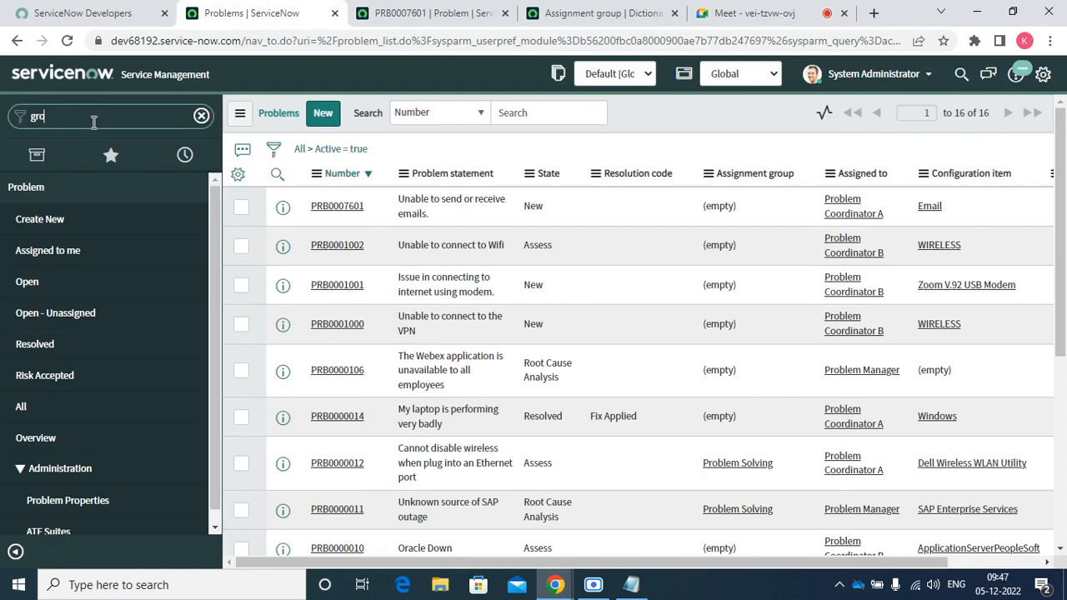
{"action": "type", "text": "ups"}
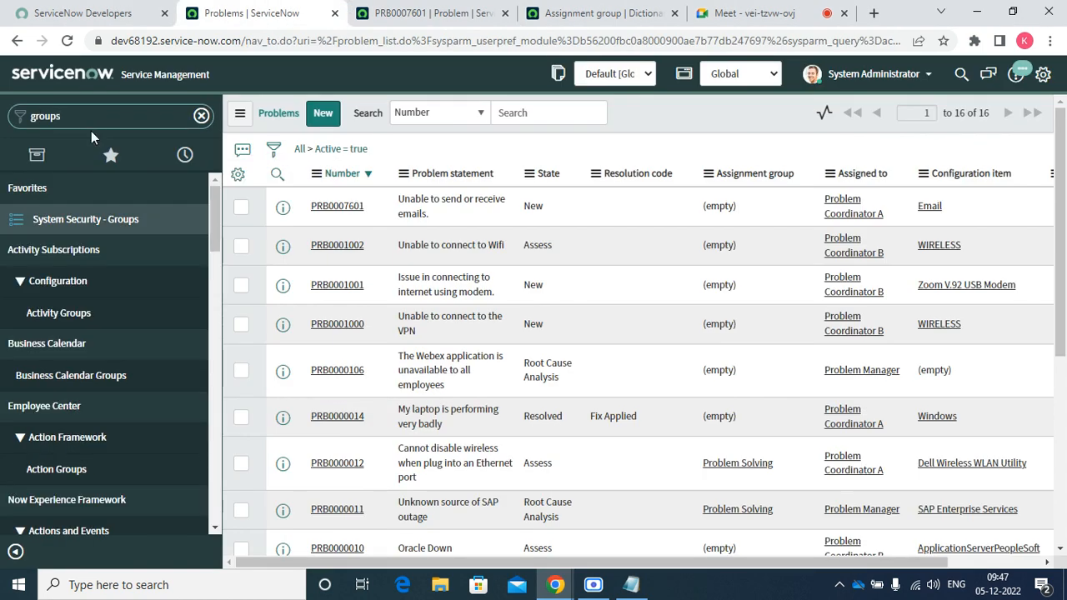
{"action": "right_click", "coordinate": [89, 220]}
{"action": "left_click", "coordinate": [112, 235]}
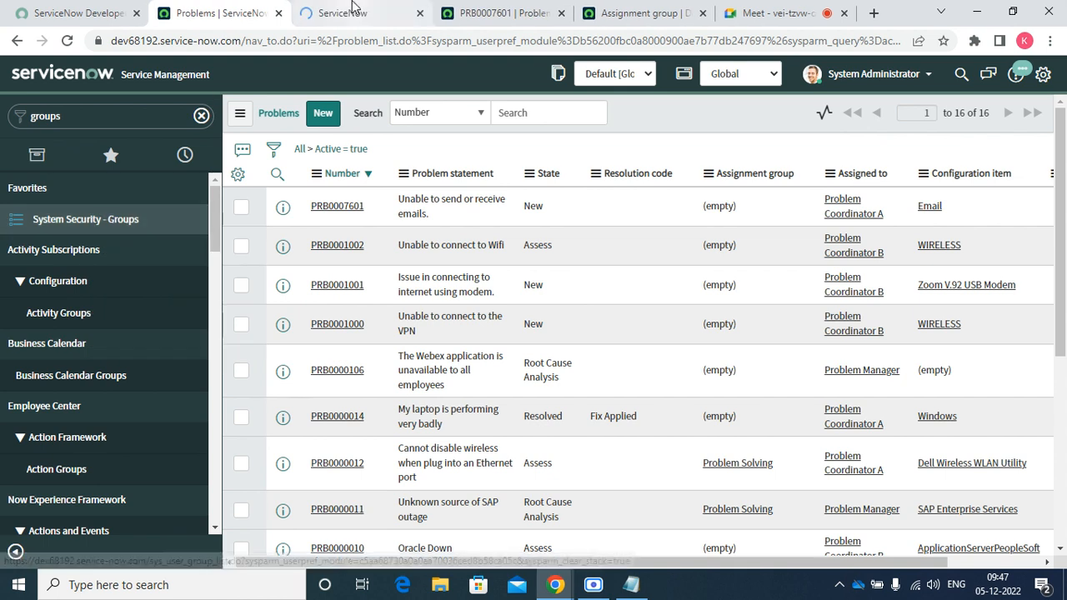
{"action": "left_click", "coordinate": [354, 10]}
Filter the Groups list to records whose Type contains itil, and copy the query of that filter
{"action": "left_click", "coordinate": [50, 109]}
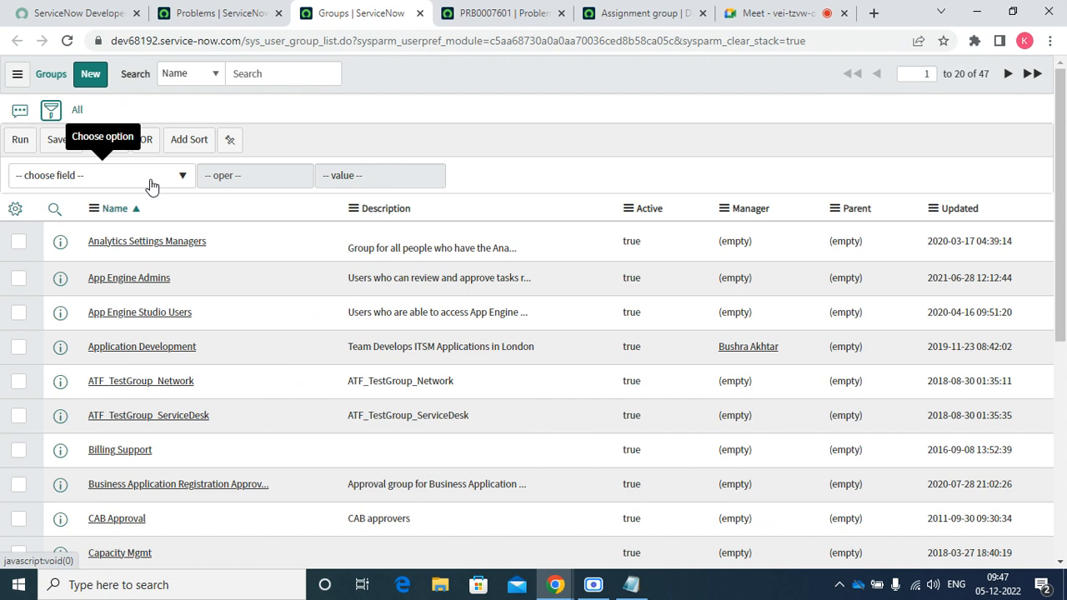
{"action": "left_click", "coordinate": [151, 183]}
{"action": "type", "text": "ty"}
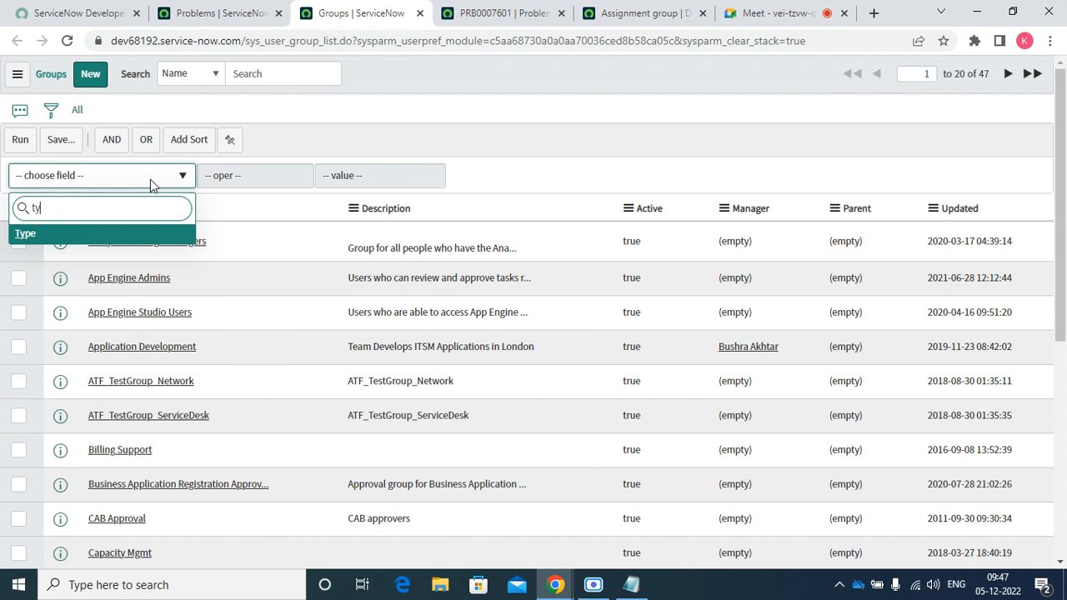
{"action": "left_click", "coordinate": [30, 235]}
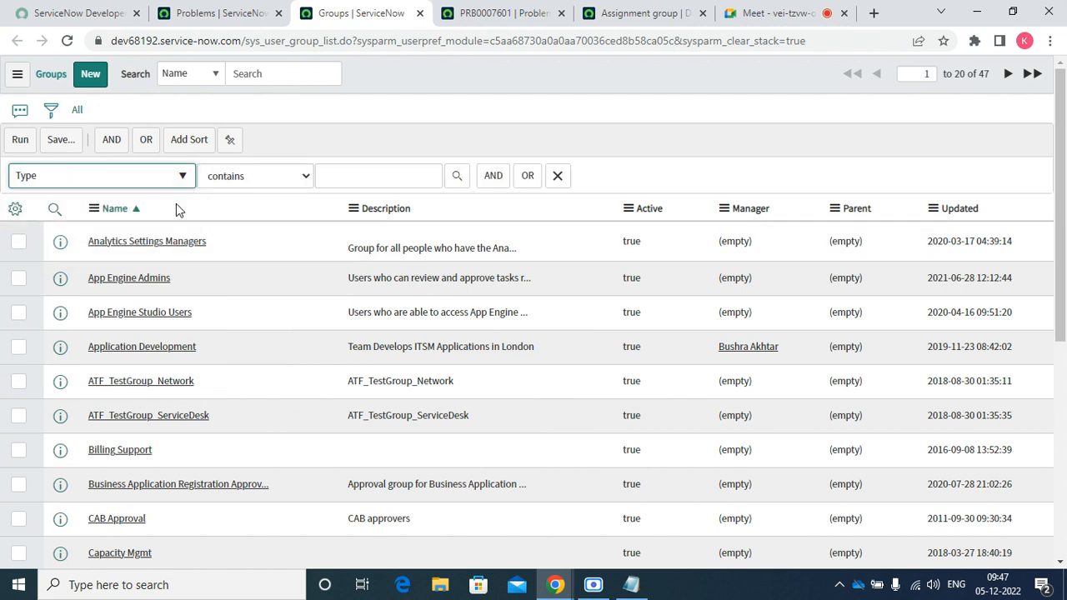
{"action": "left_click", "coordinate": [362, 176]}
{"action": "left_click", "coordinate": [457, 177]}
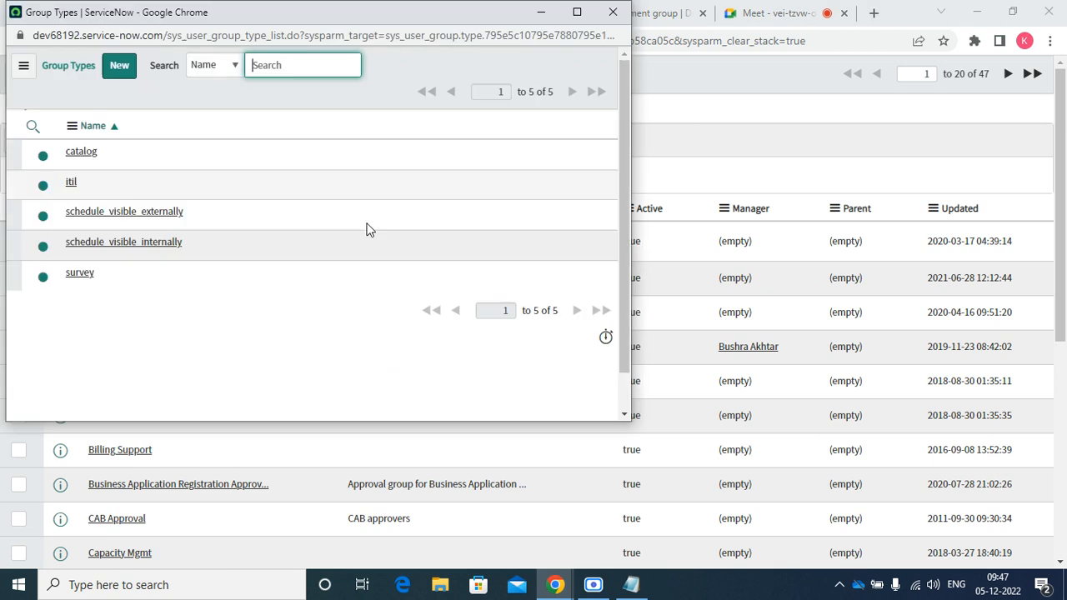
{"action": "left_click", "coordinate": [70, 182]}
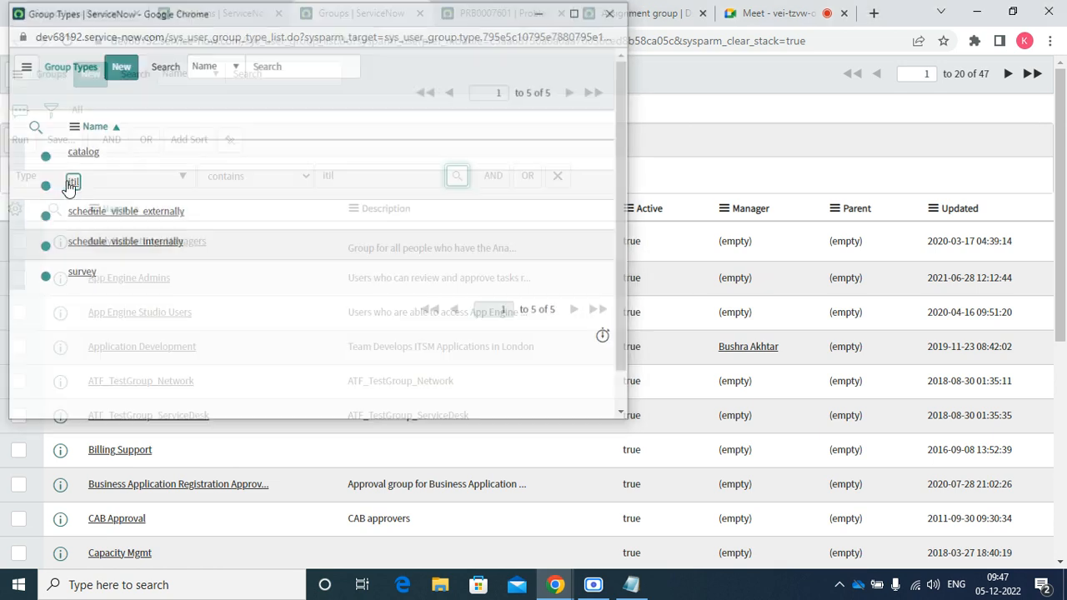
{"action": "left_click", "coordinate": [20, 144]}
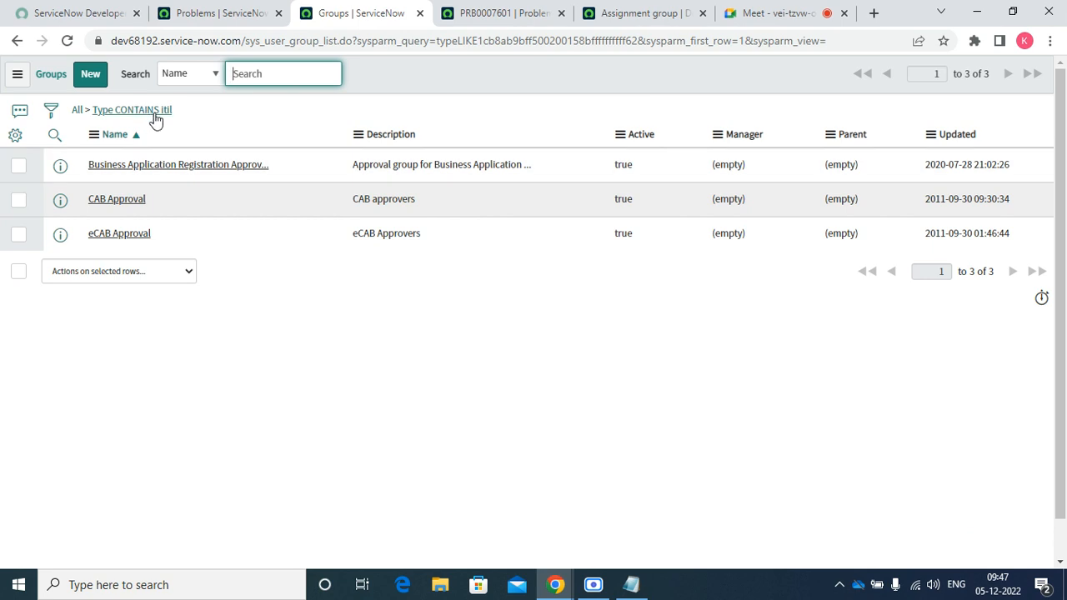
{"action": "right_click", "coordinate": [153, 109]}
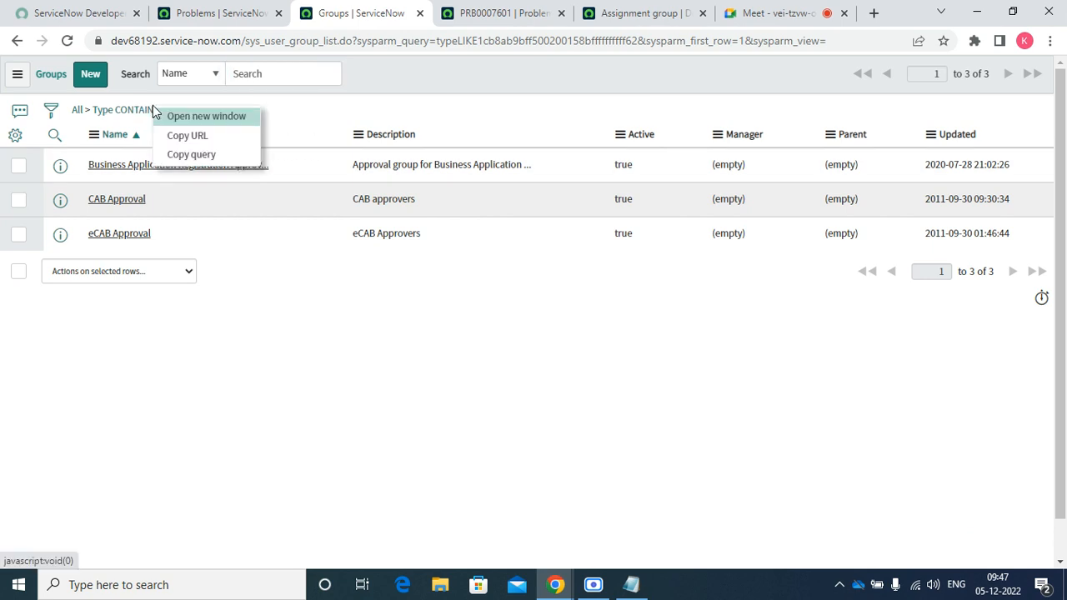
{"action": "left_click", "coordinate": [209, 155]}
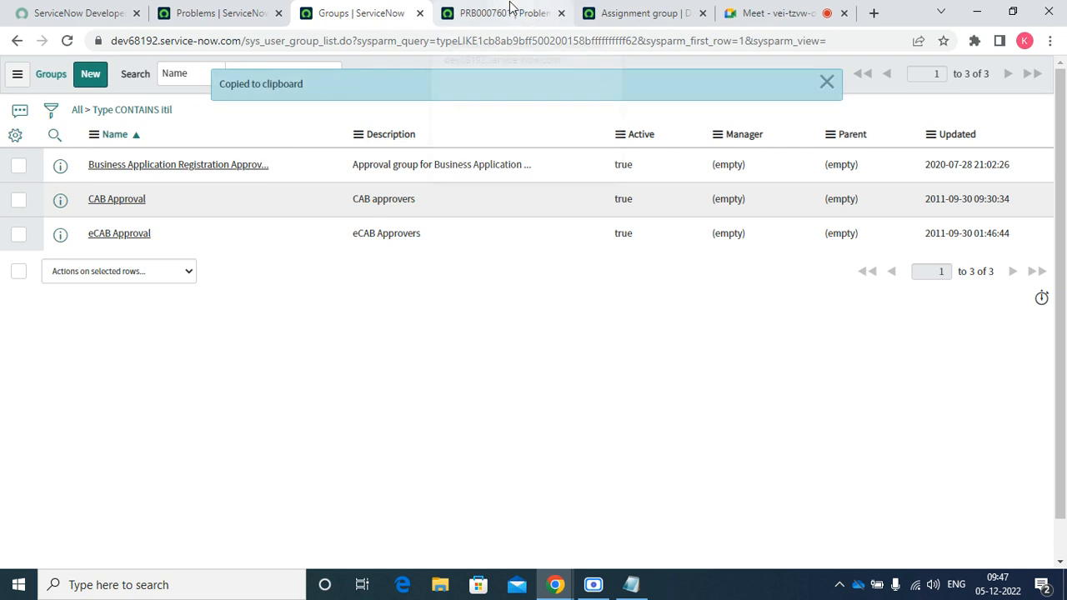
Go to the list of open incidents by filtering the navigator for "incident"
{"action": "left_click", "coordinate": [569, 12]}
{"action": "left_click", "coordinate": [219, 12]}
{"action": "left_click", "coordinate": [43, 119]}
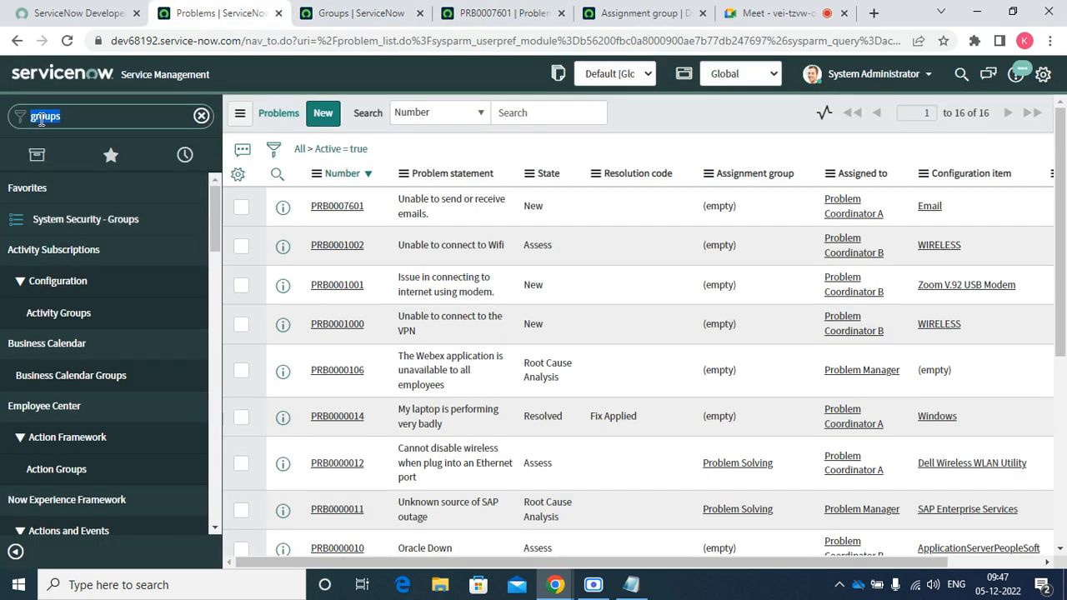
{"action": "left_click", "coordinate": [43, 119]}
{"action": "key", "text": "BackSpace"}
{"action": "key", "text": "BackSpace"}
{"action": "key", "text": "BackSpace"}
{"action": "key", "text": "Delete"}
{"action": "key", "text": "Delete"}
{"action": "key", "text": "Delete"}
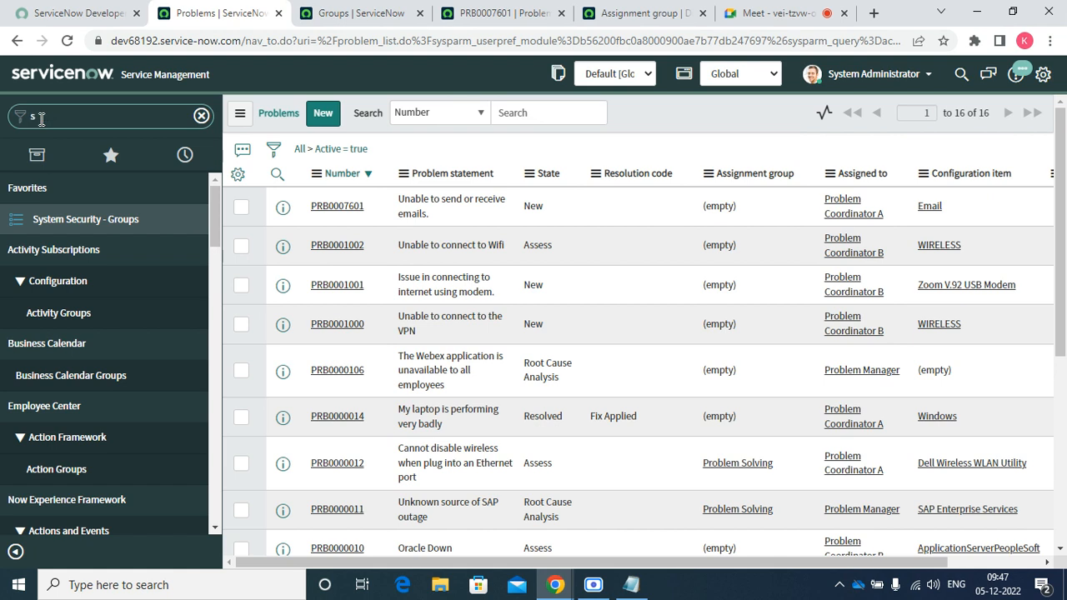
{"action": "type", "text": "iniden"}
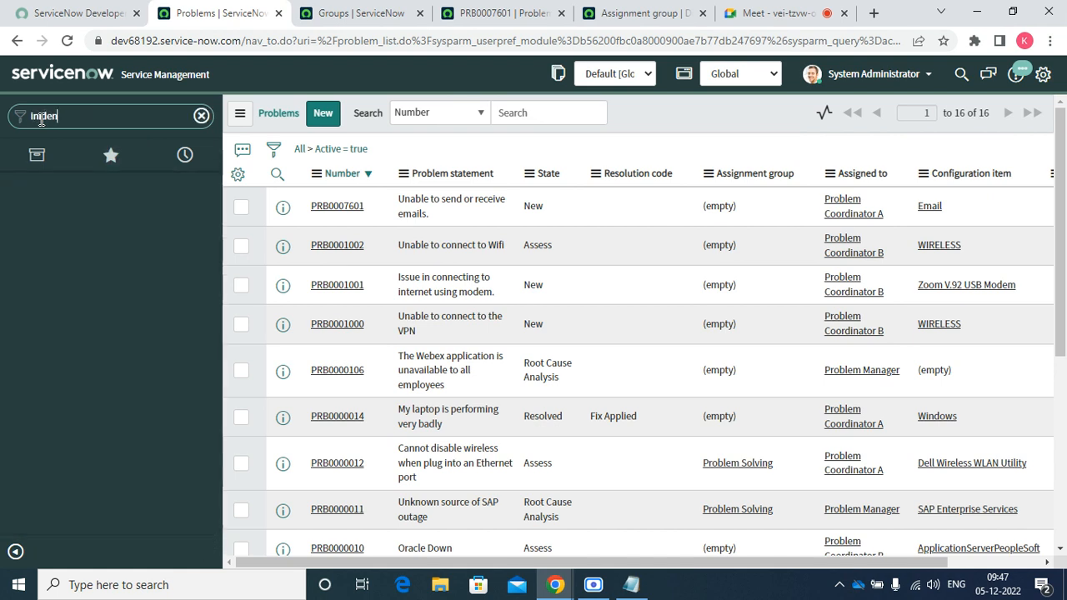
{"action": "key", "text": "BackSpace"}
{"action": "key", "text": "BackSpace"}
{"action": "key", "text": "BackSpace"}
{"action": "key", "text": "BackSpace"}
{"action": "key", "text": "BackSpace"}
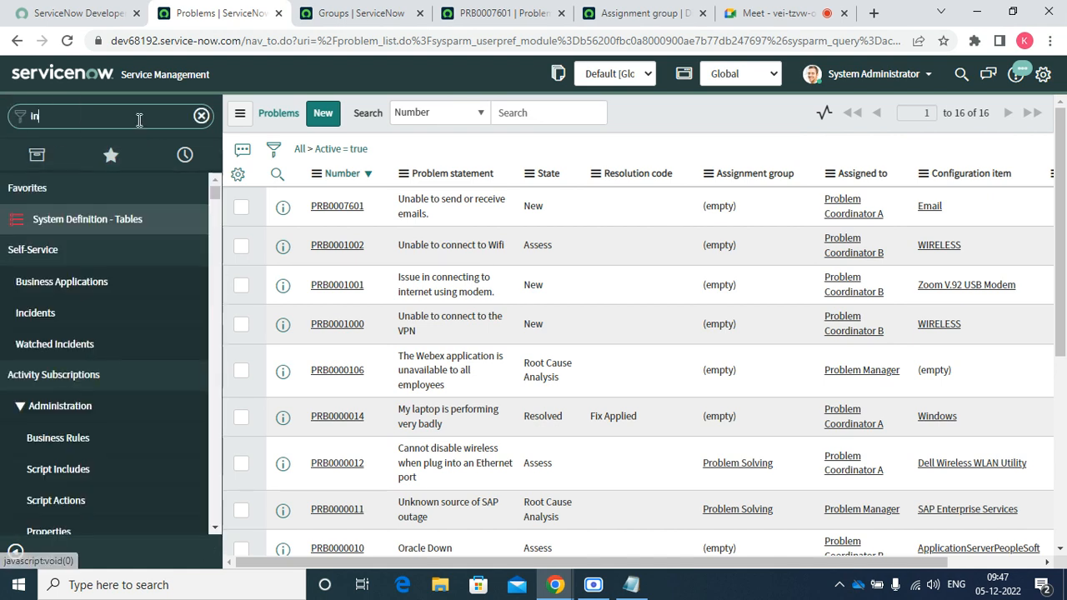
{"action": "type", "text": "incident"}
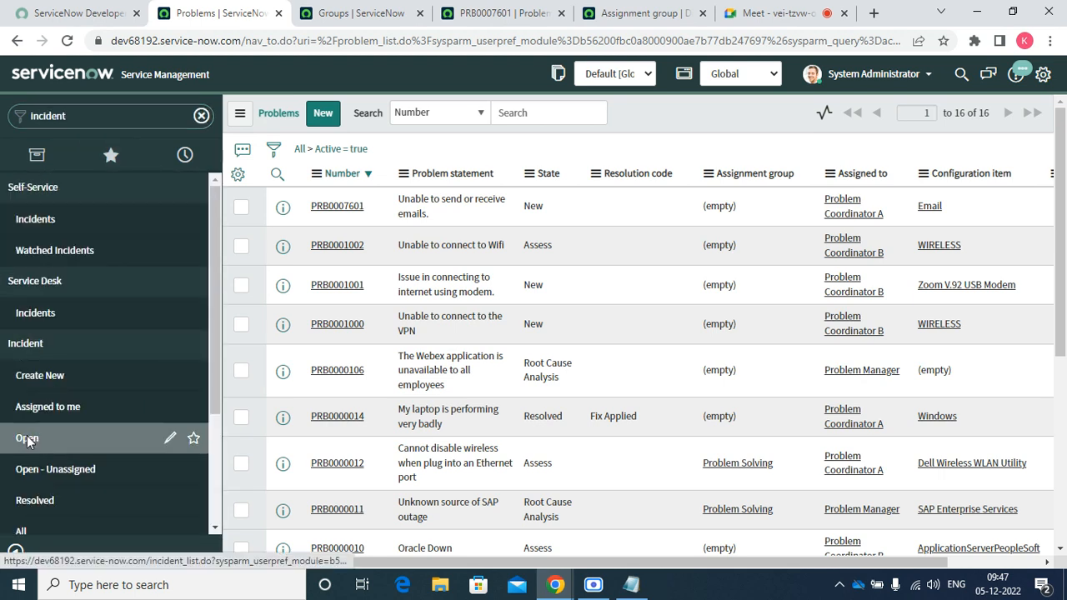
{"action": "left_click", "coordinate": [27, 439]}
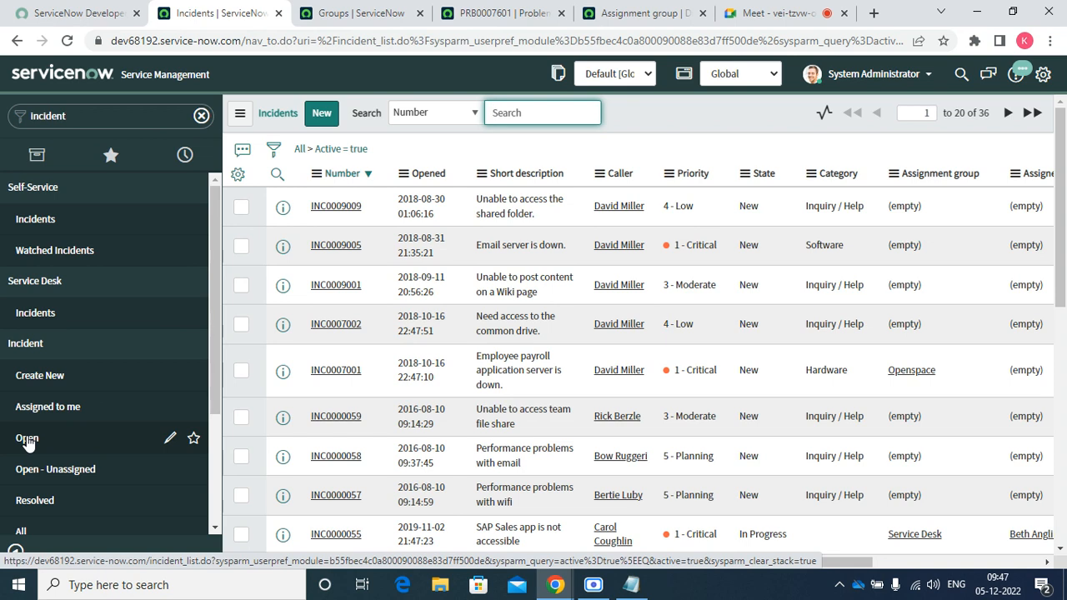
Make the Assignment group field mandatory in its Task dictionary entry and save the entry
{"action": "left_click", "coordinate": [630, 17]}
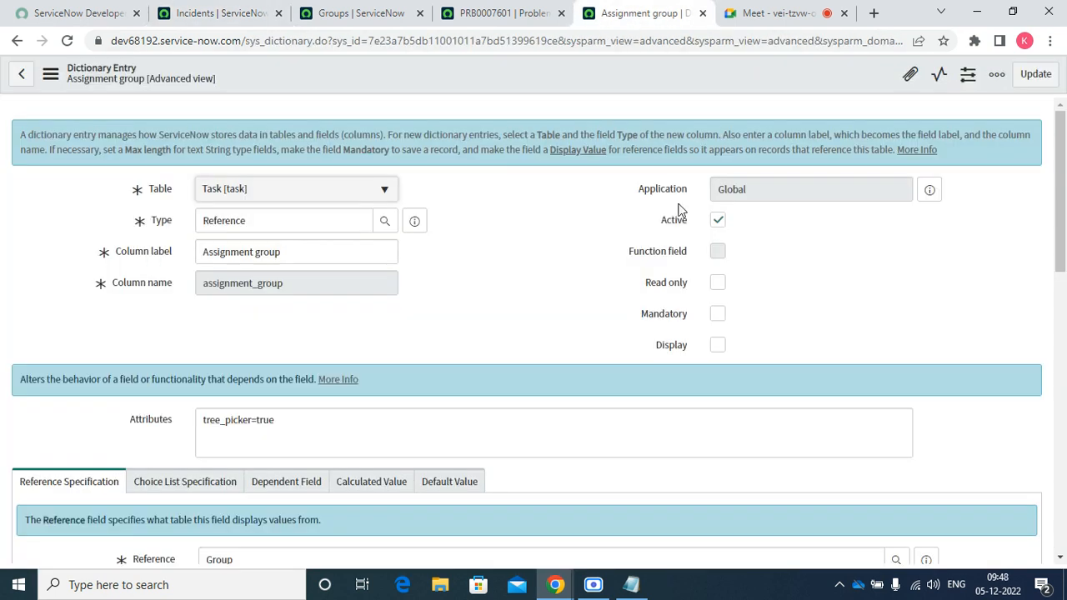
{"action": "left_click", "coordinate": [717, 313]}
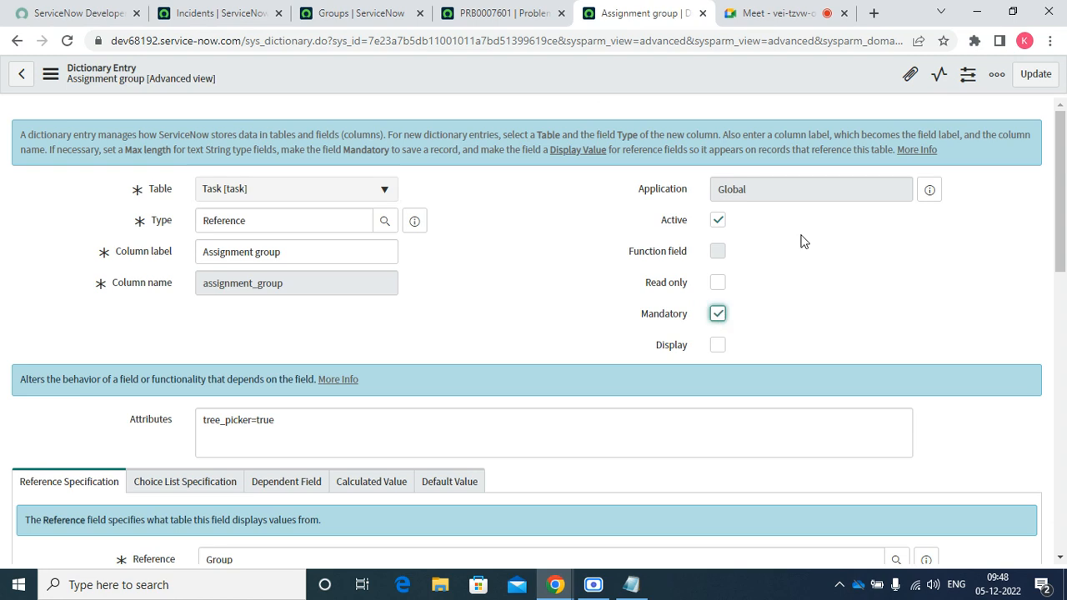
{"action": "right_click", "coordinate": [767, 81]}
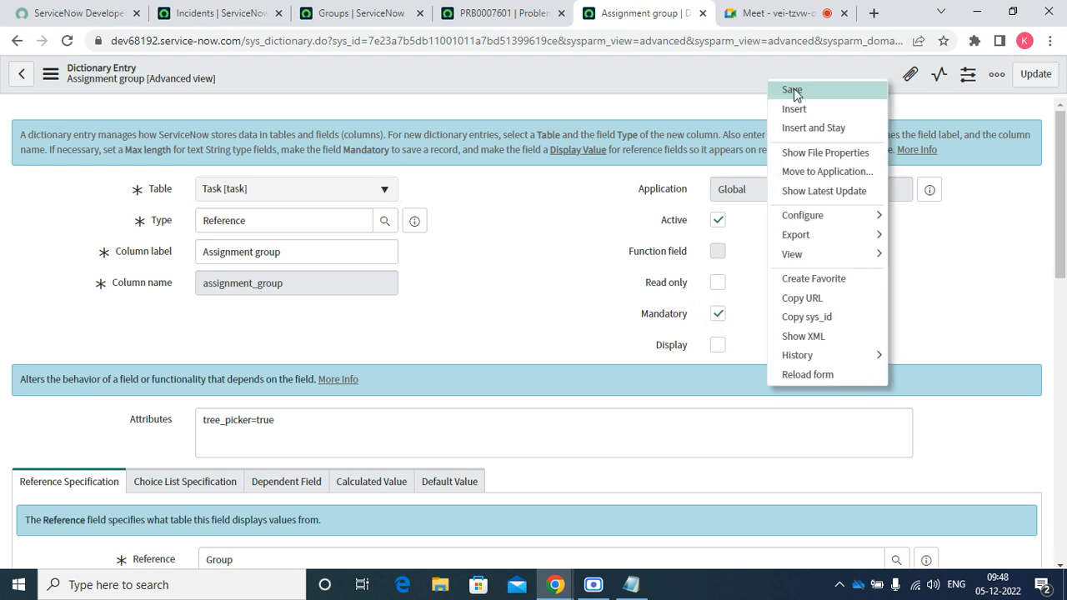
{"action": "left_click", "coordinate": [793, 90]}
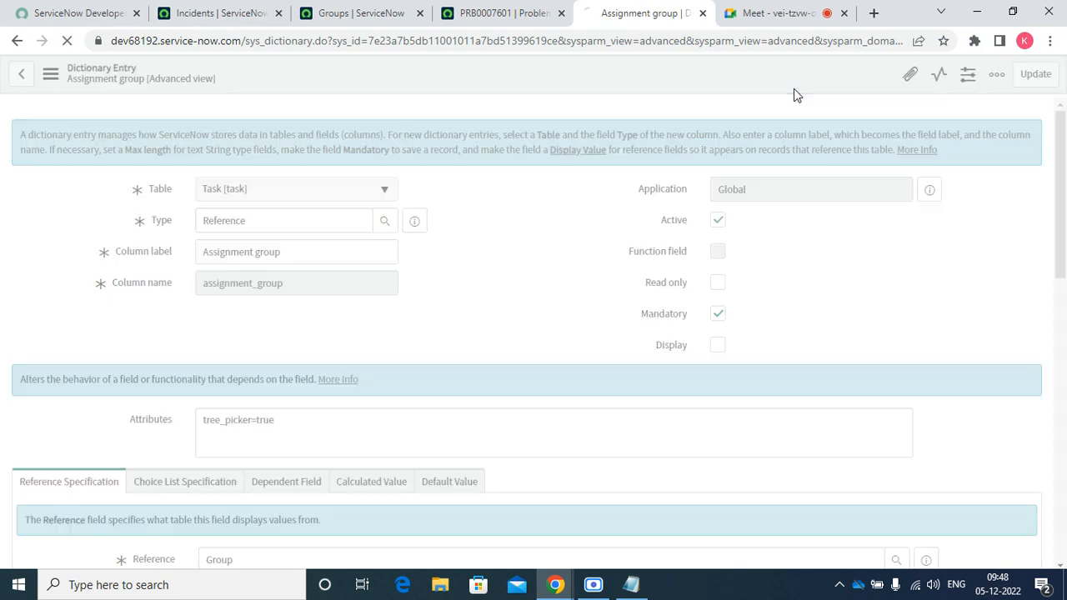
Open incident INC0009009 from the Incidents list in a separate tab and inspect its Assignment group field
{"action": "left_click", "coordinate": [254, 12]}
{"action": "right_click", "coordinate": [283, 209]}
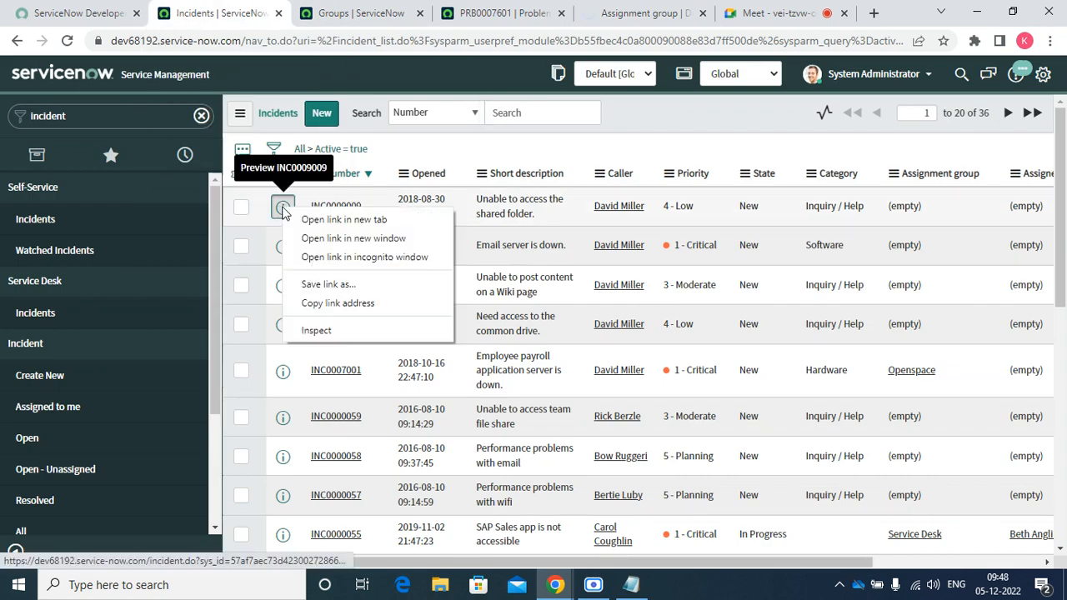
{"action": "left_click", "coordinate": [311, 221]}
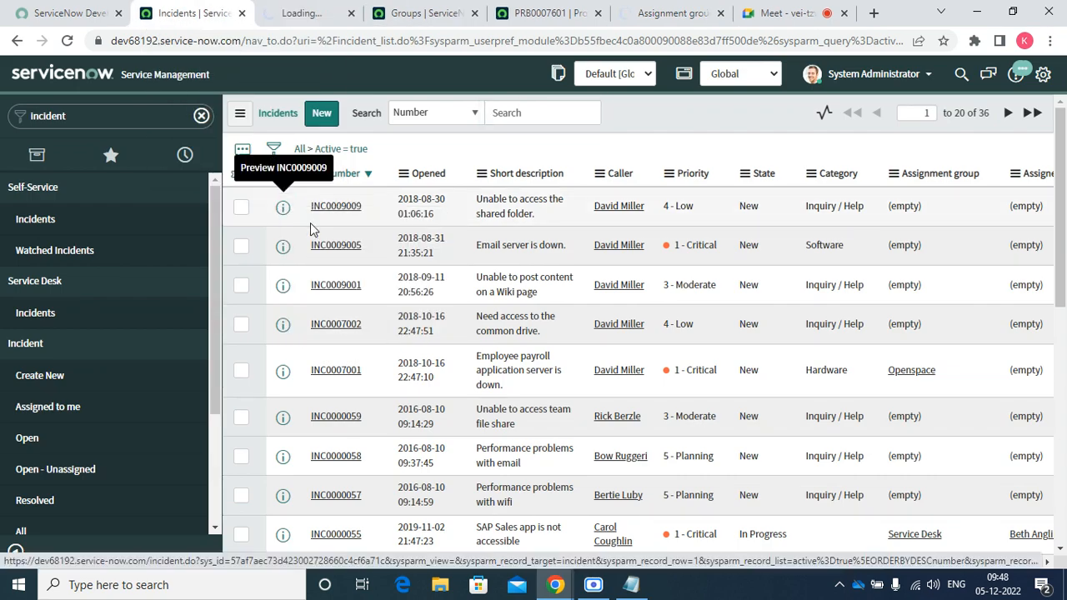
{"action": "left_click", "coordinate": [325, 10]}
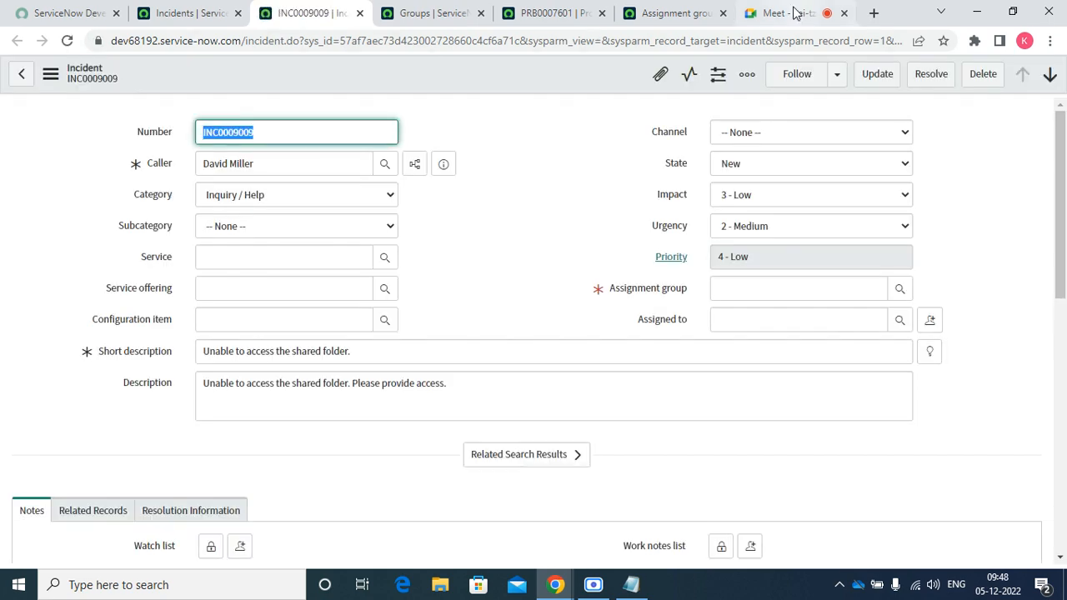
{"action": "left_click", "coordinate": [730, 293]}
Reload problem PRB0007601 and check whether its Assignment group field is mandatory
{"action": "left_click", "coordinate": [556, 12]}
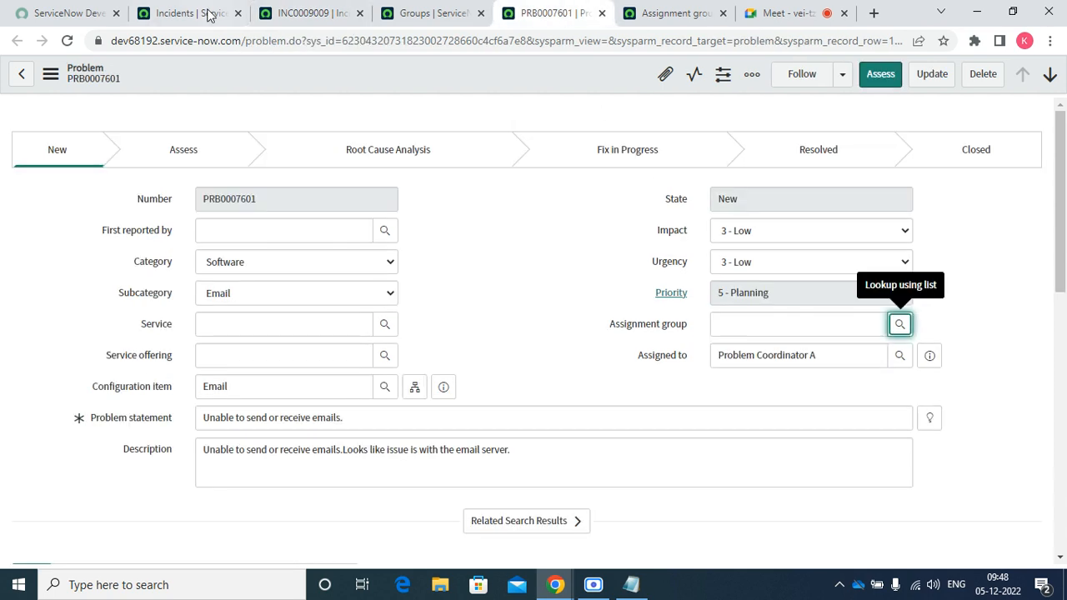
{"action": "left_click", "coordinate": [66, 40]}
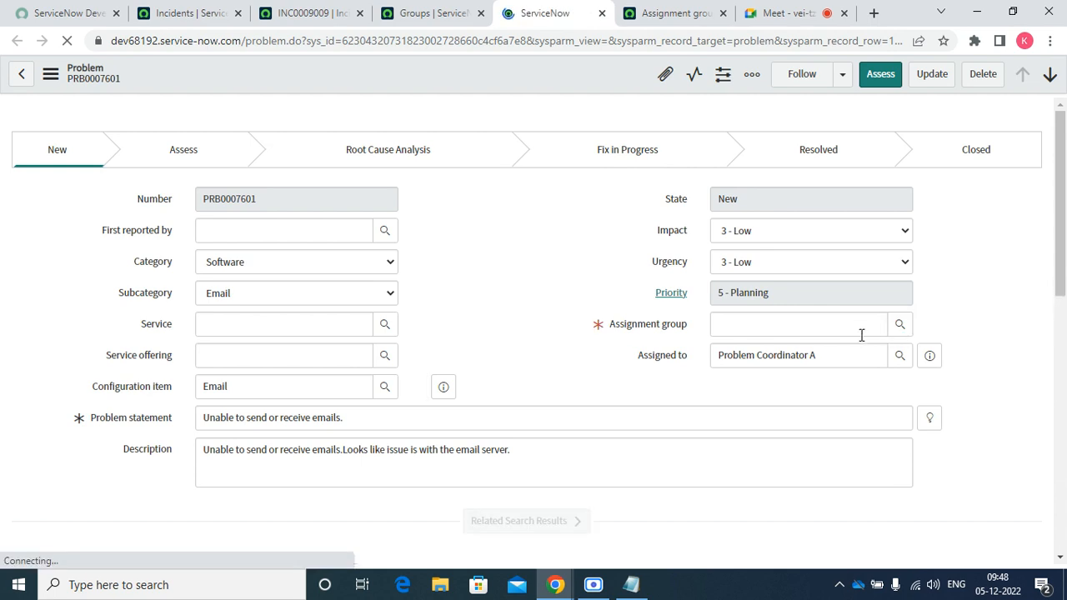
{"action": "left_click", "coordinate": [857, 329]}
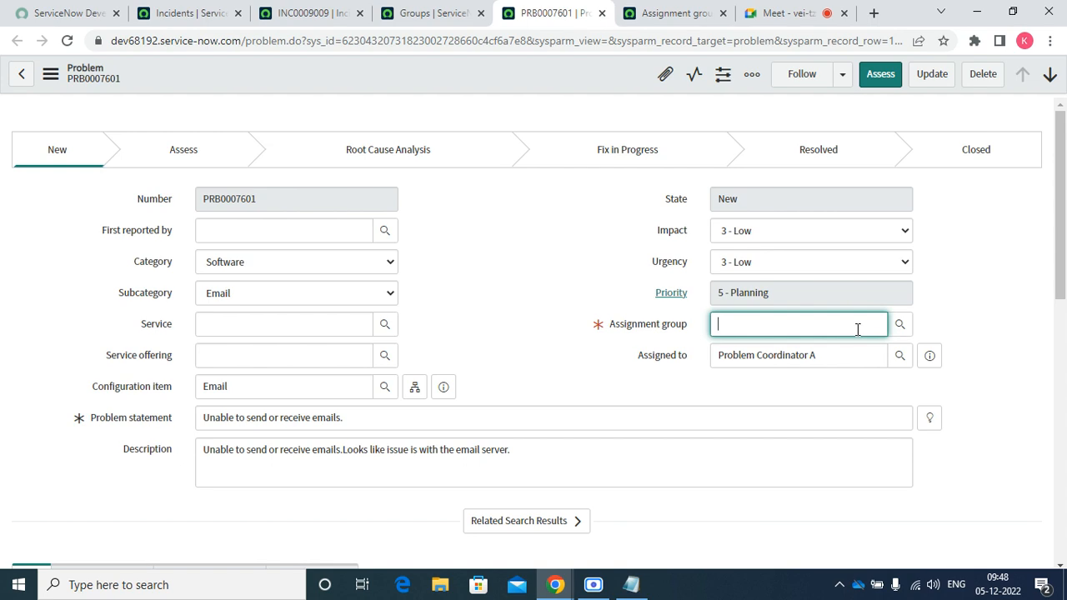
Make the Assignment group field non-mandatory in its Task dictionary entry and save the entry
{"action": "left_click", "coordinate": [696, 11]}
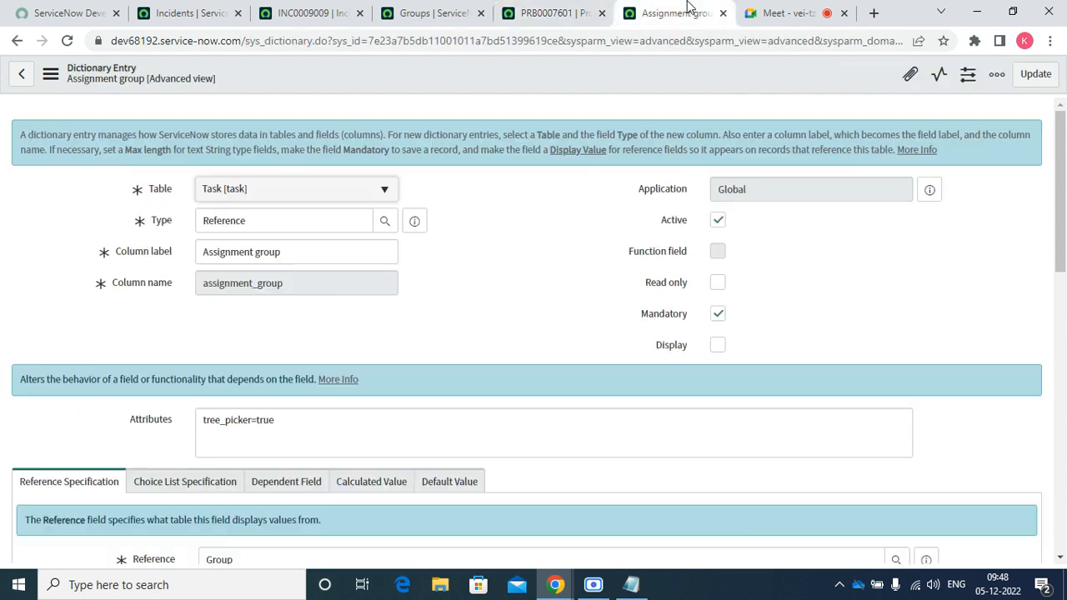
{"action": "left_click", "coordinate": [721, 315]}
{"action": "right_click", "coordinate": [622, 71]}
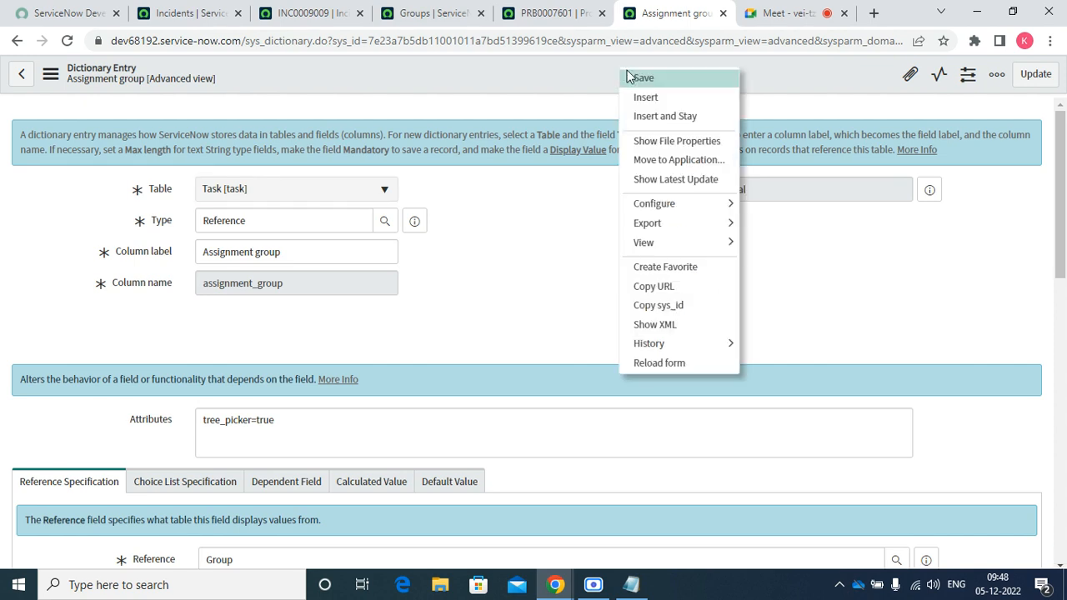
{"action": "left_click", "coordinate": [643, 78]}
Reload PRB0007601 and INC0009009 to check the Assignment group field on both forms
{"action": "left_click", "coordinate": [553, 12]}
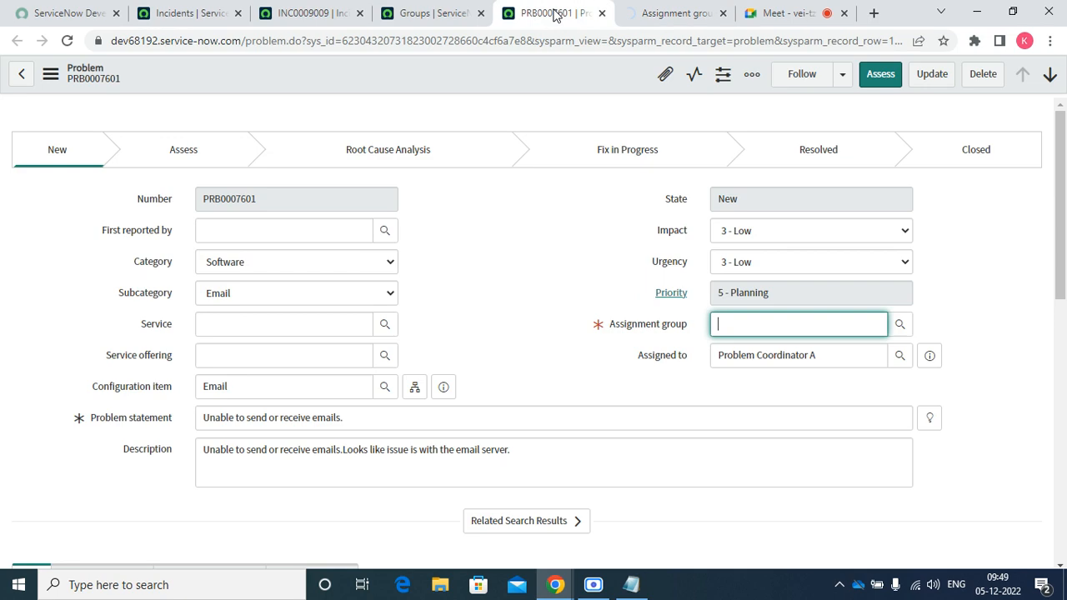
{"action": "left_click", "coordinate": [66, 42]}
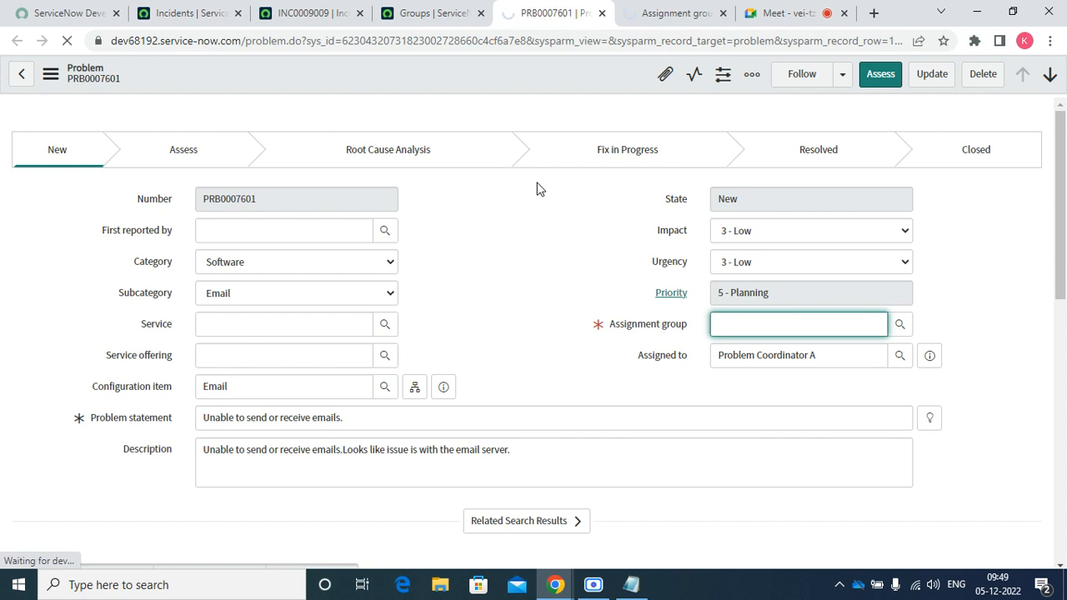
{"action": "left_click", "coordinate": [654, 14]}
{"action": "left_click", "coordinate": [557, 14]}
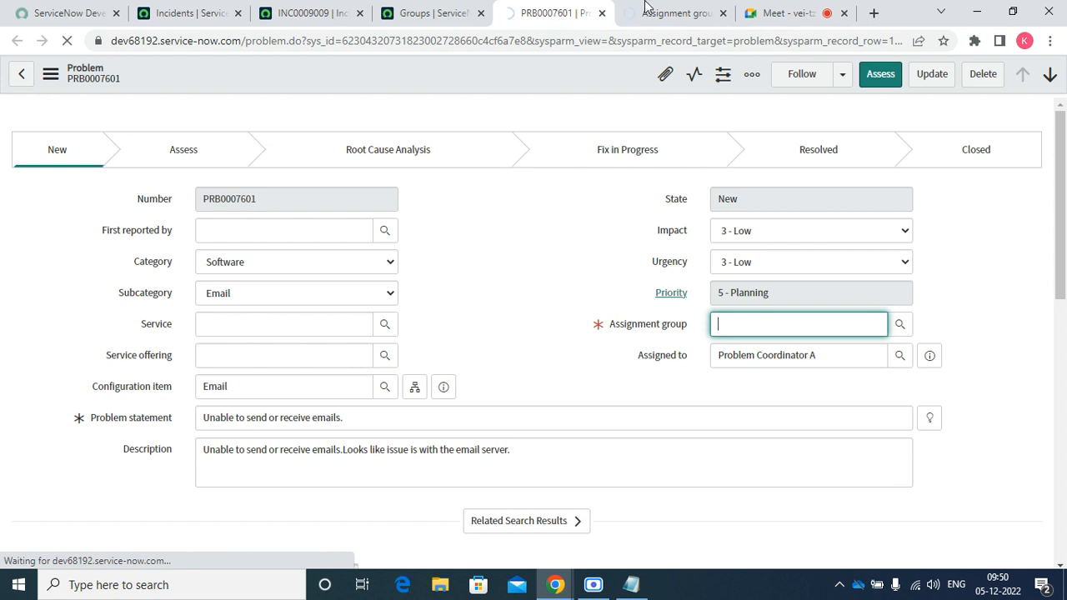
{"action": "left_click", "coordinate": [350, 13]}
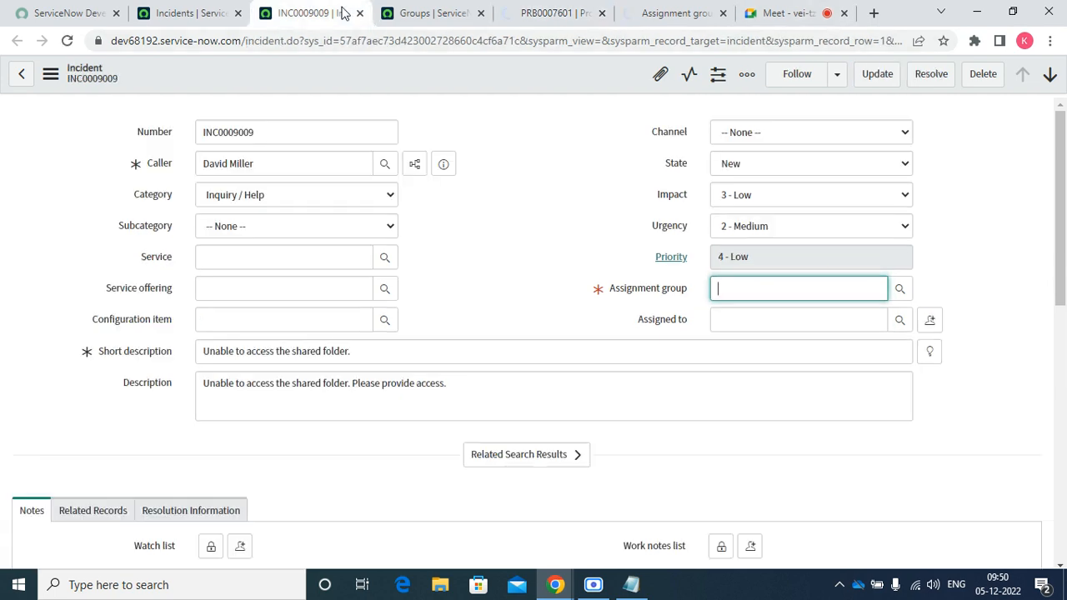
{"action": "left_click", "coordinate": [72, 40]}
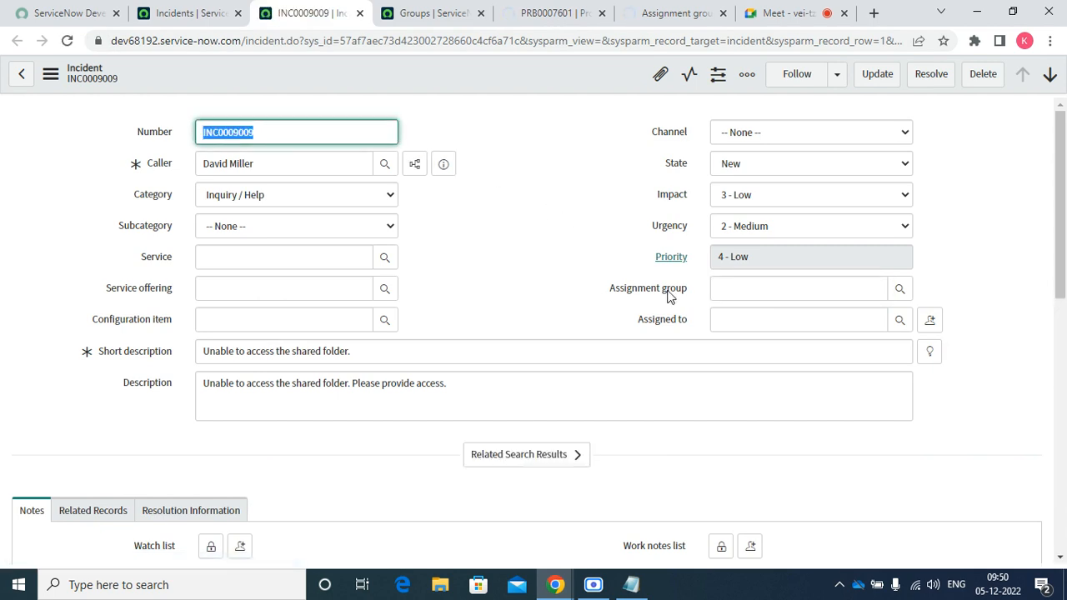
{"action": "left_click", "coordinate": [541, 24]}
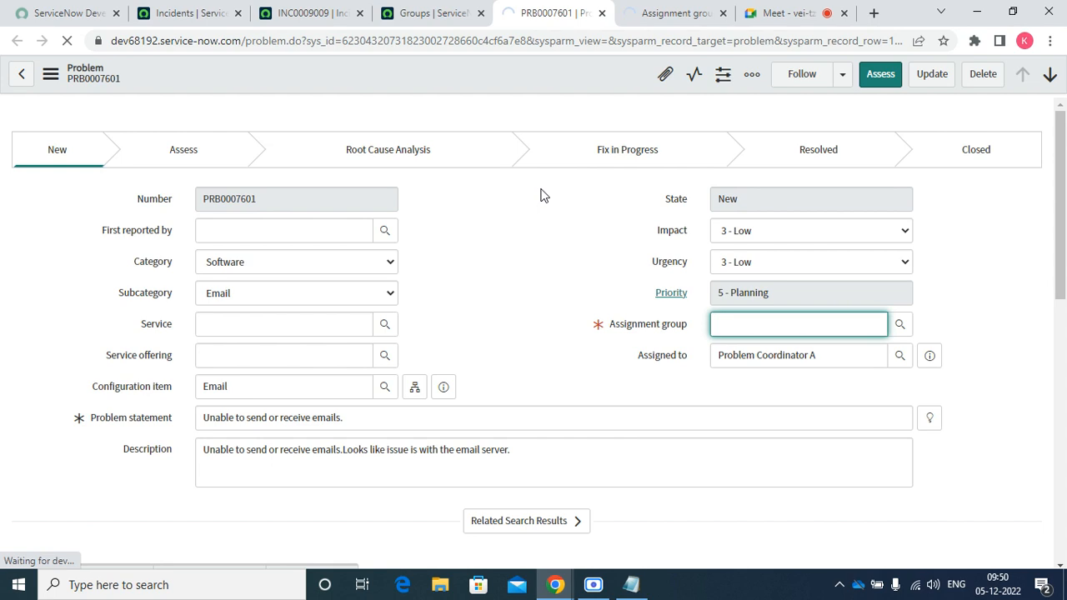
{"action": "left_click", "coordinate": [300, 10]}
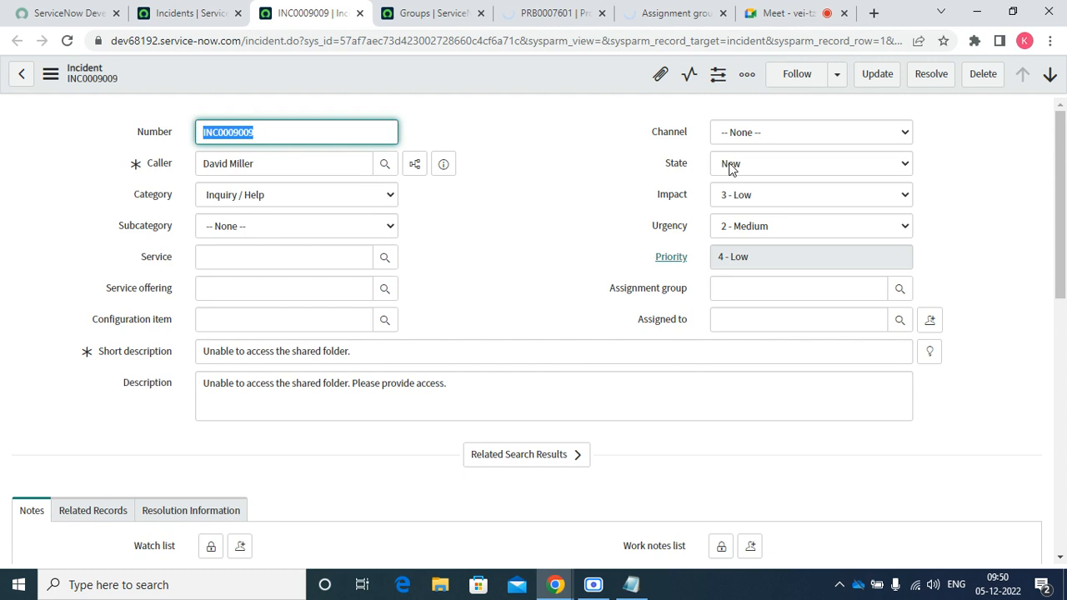
{"action": "left_click", "coordinate": [557, 12]}
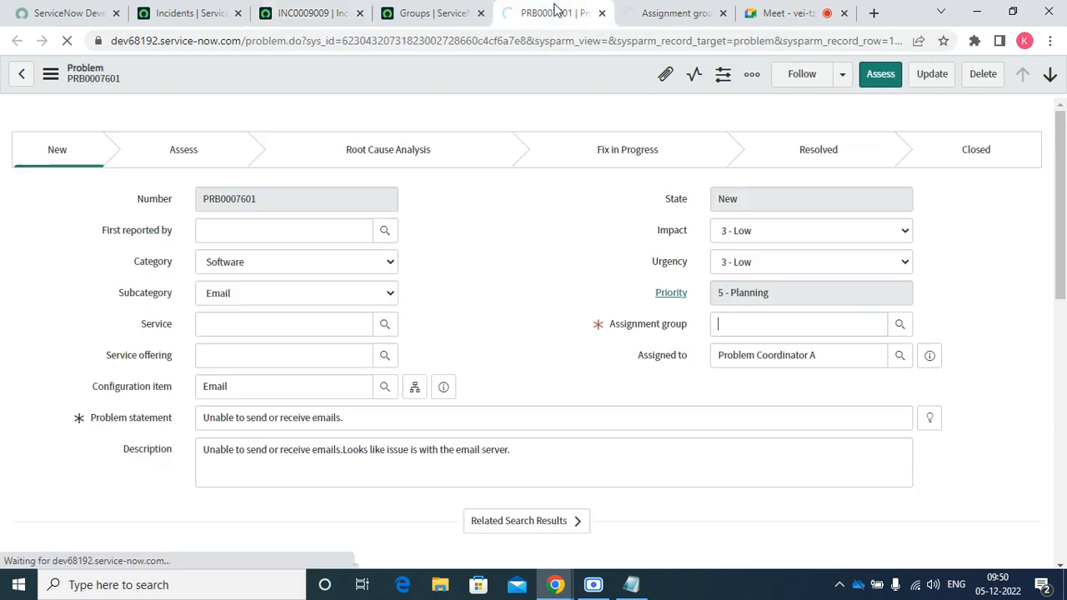
{"action": "left_click", "coordinate": [673, 12]}
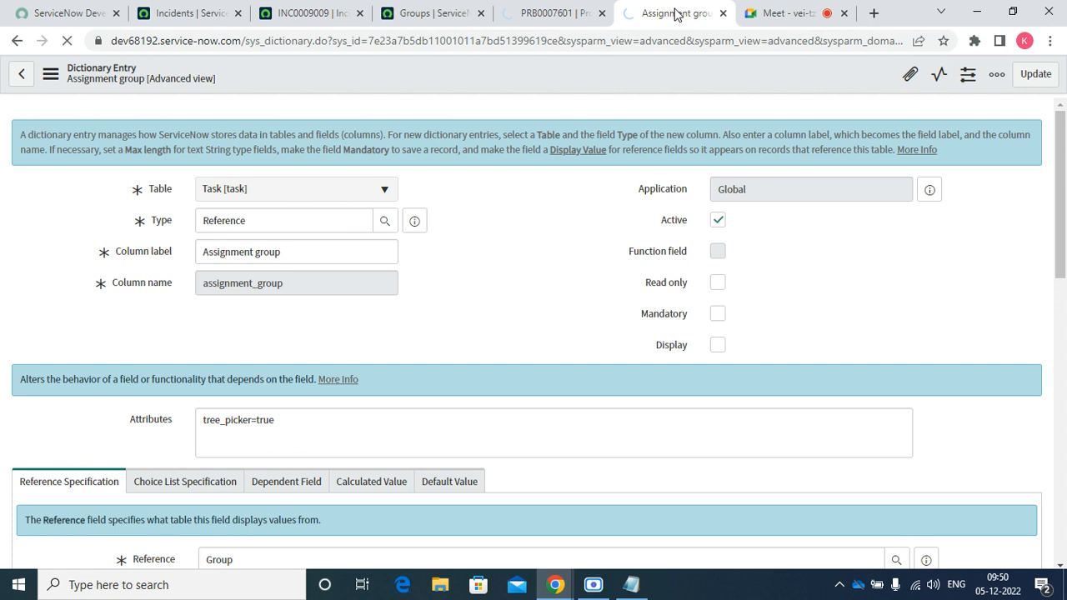
{"action": "left_click", "coordinate": [537, 15]}
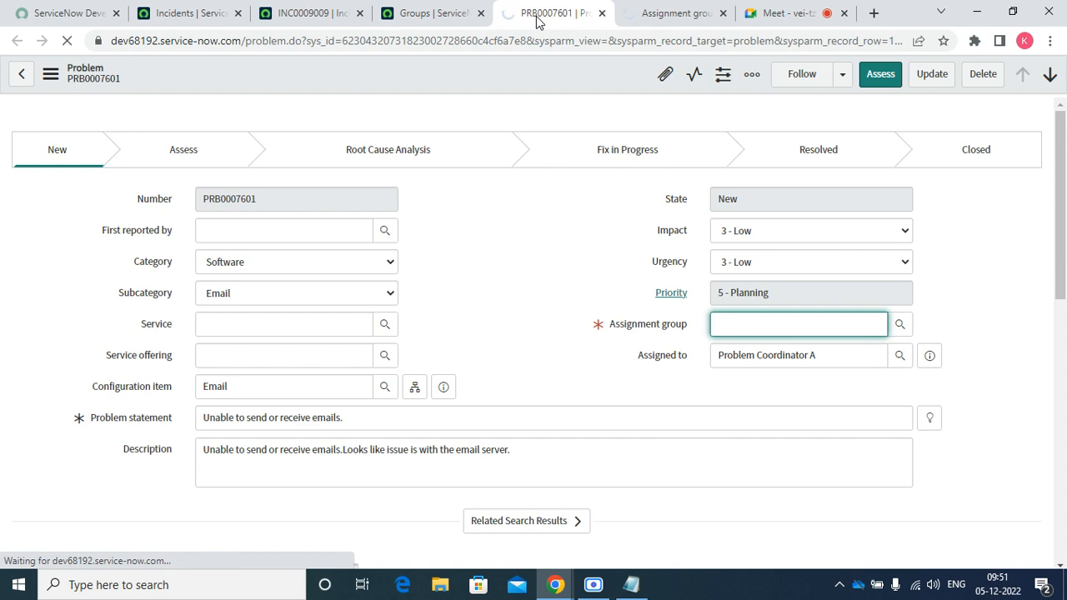
{"action": "left_click", "coordinate": [666, 7]}
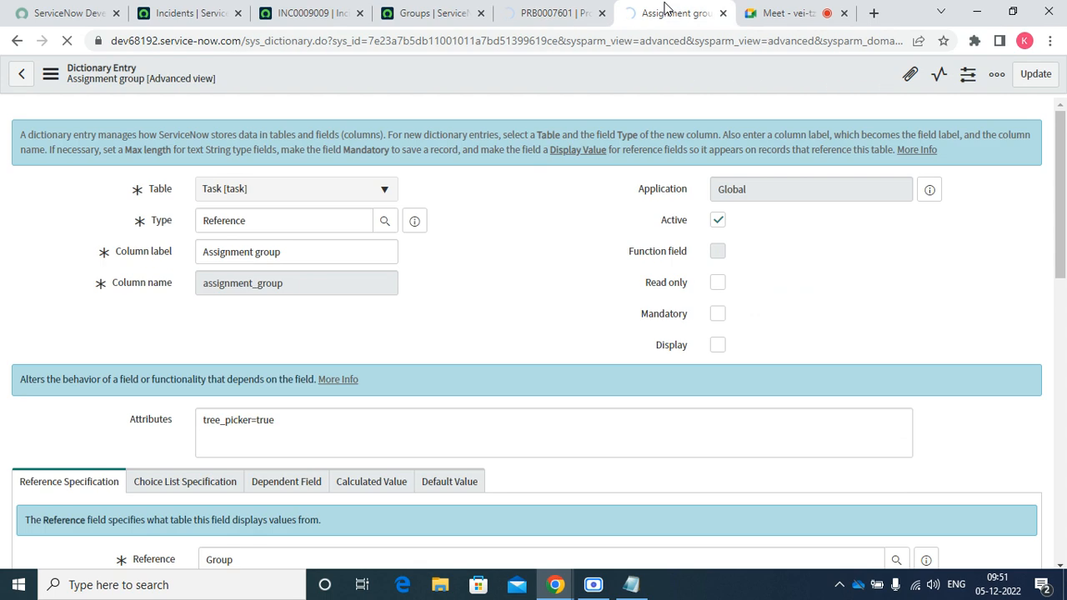
{"action": "left_click", "coordinate": [546, 10]}
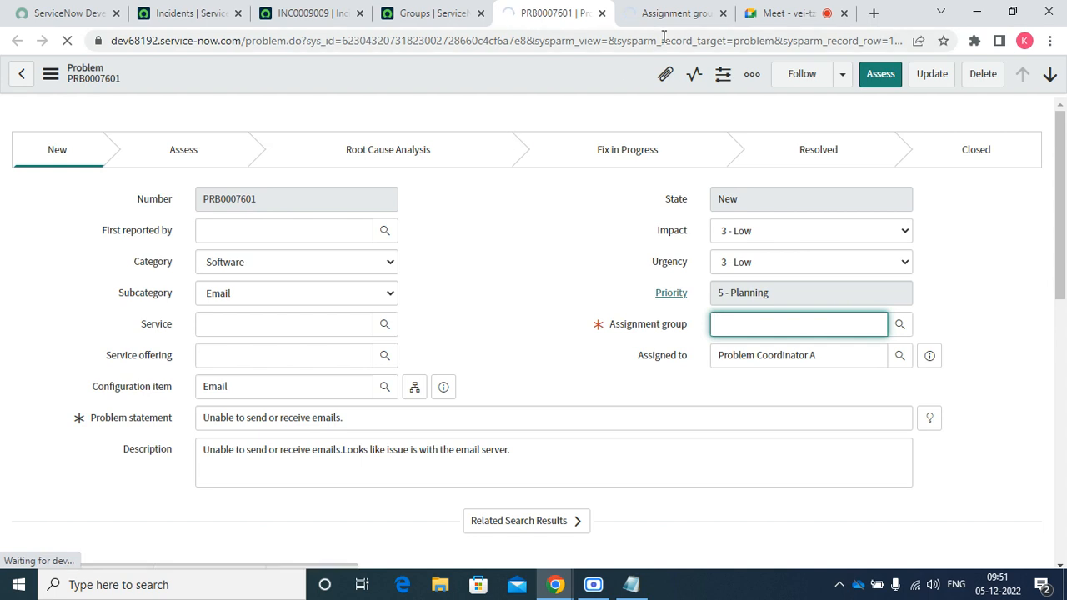
{"action": "left_click", "coordinate": [684, 17]}
{"action": "left_click", "coordinate": [550, 20]}
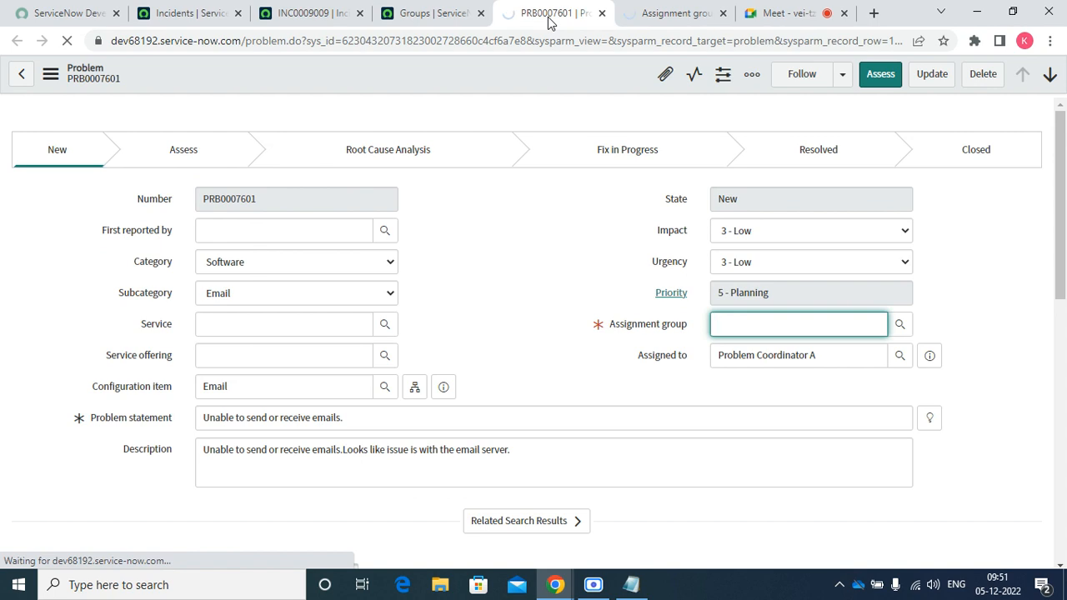
Close the PRB0007601 and Assignment group dictionary tabs, leaving the site without saving, and return to INC0009009
{"action": "left_click", "coordinate": [601, 14]}
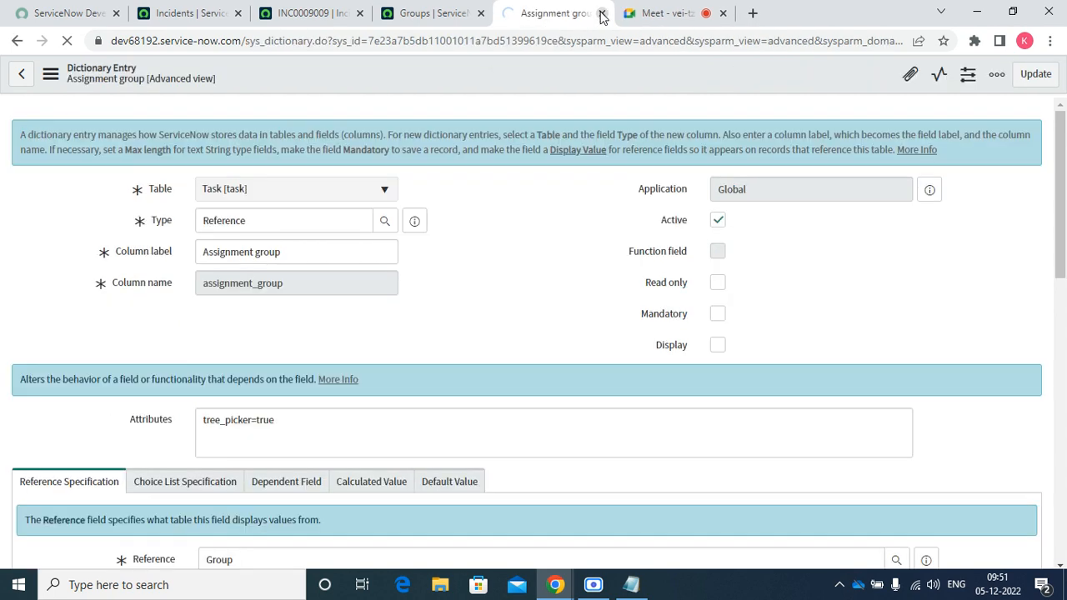
{"action": "left_click", "coordinate": [602, 14]}
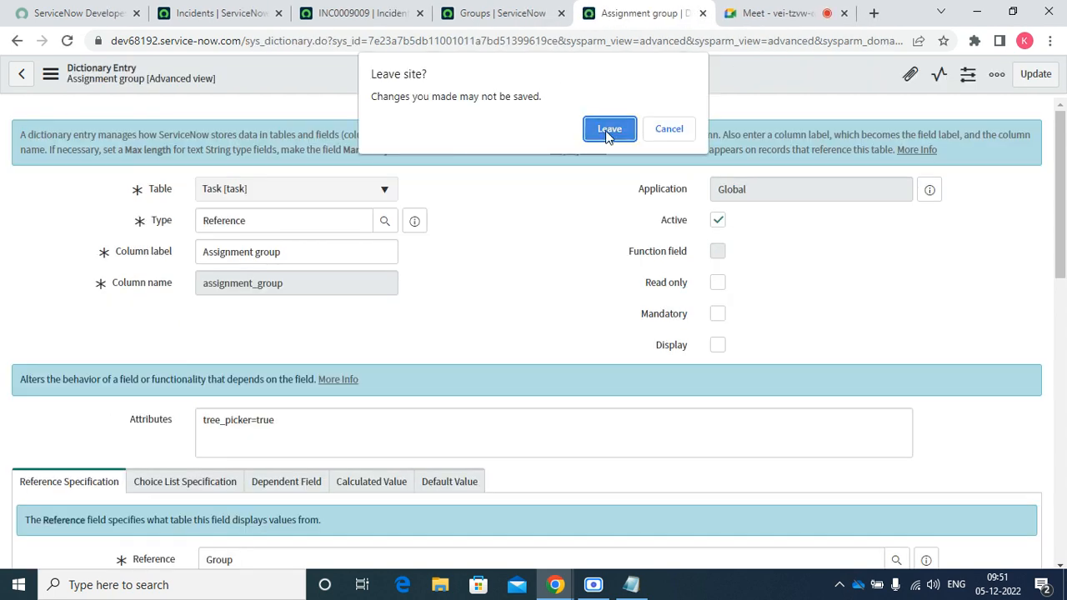
{"action": "left_click", "coordinate": [607, 129]}
{"action": "left_click", "coordinate": [421, 13]}
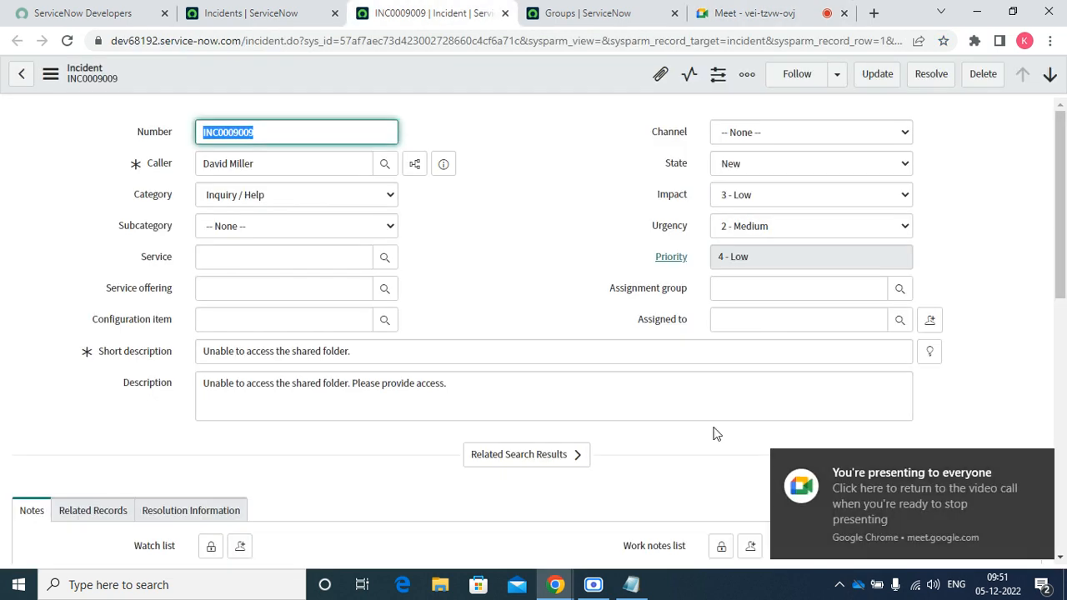
Open the Assignment group dictionary entry from INC0009009 and show its Dictionary Overrides
{"action": "right_click", "coordinate": [652, 292]}
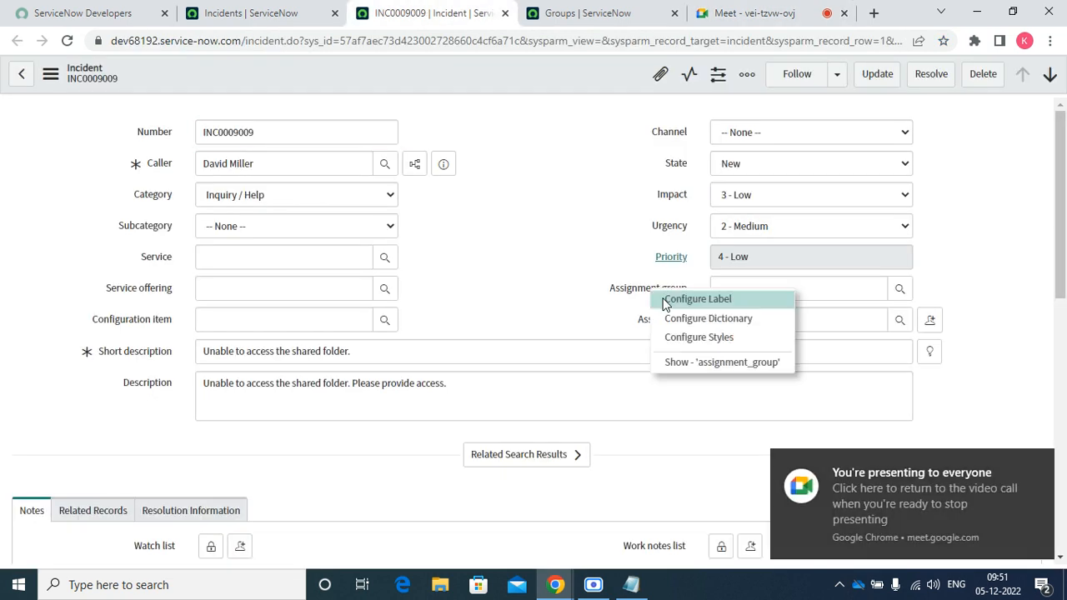
{"action": "left_click", "coordinate": [691, 320]}
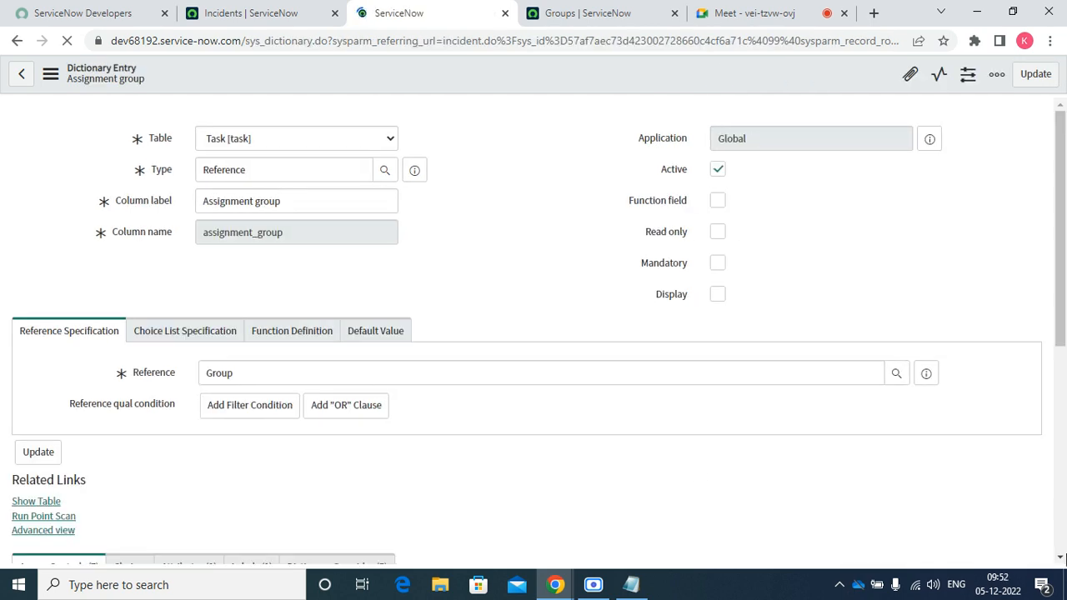
{"action": "scroll", "coordinate": [1061, 562], "scroll_direction": "down", "scroll_amount": 10}
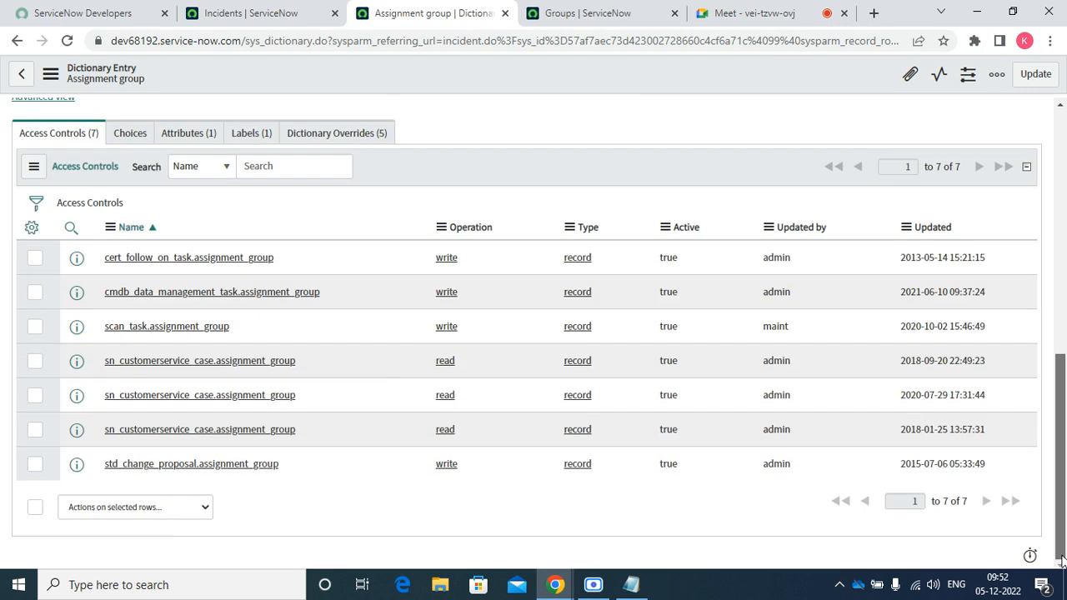
{"action": "left_click", "coordinate": [364, 135]}
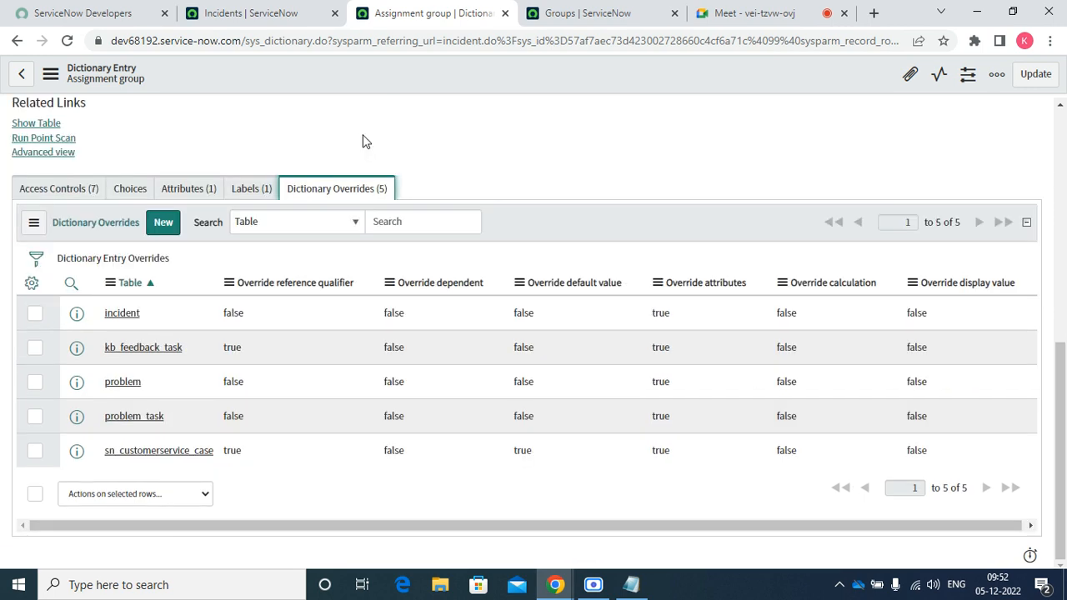
Open the incident override of Assignment group in a separate tab and examine its application, base table and table
{"action": "right_click", "coordinate": [80, 317]}
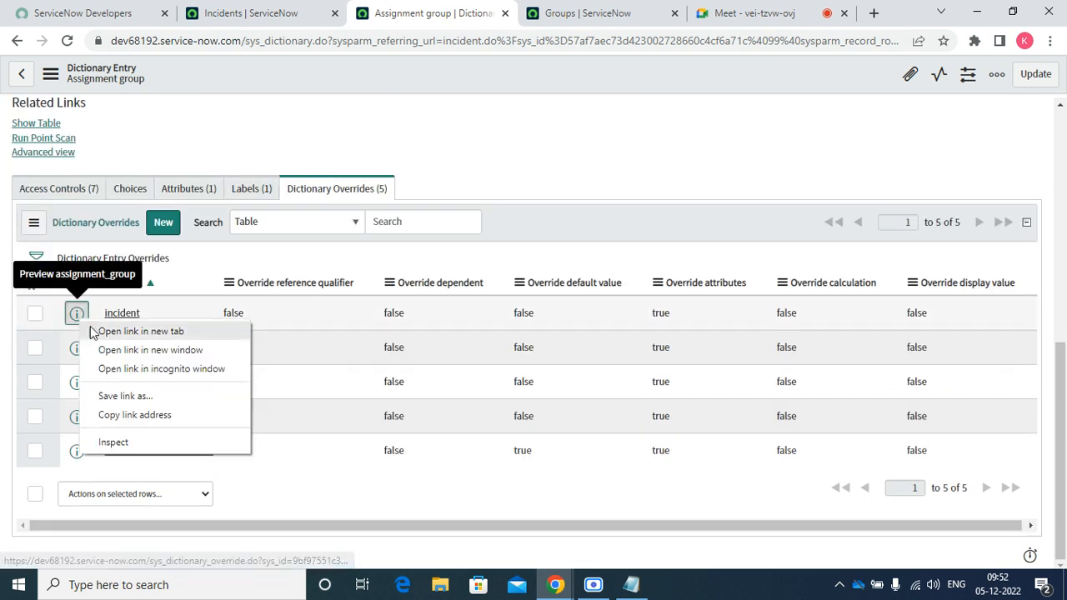
{"action": "left_click", "coordinate": [105, 334]}
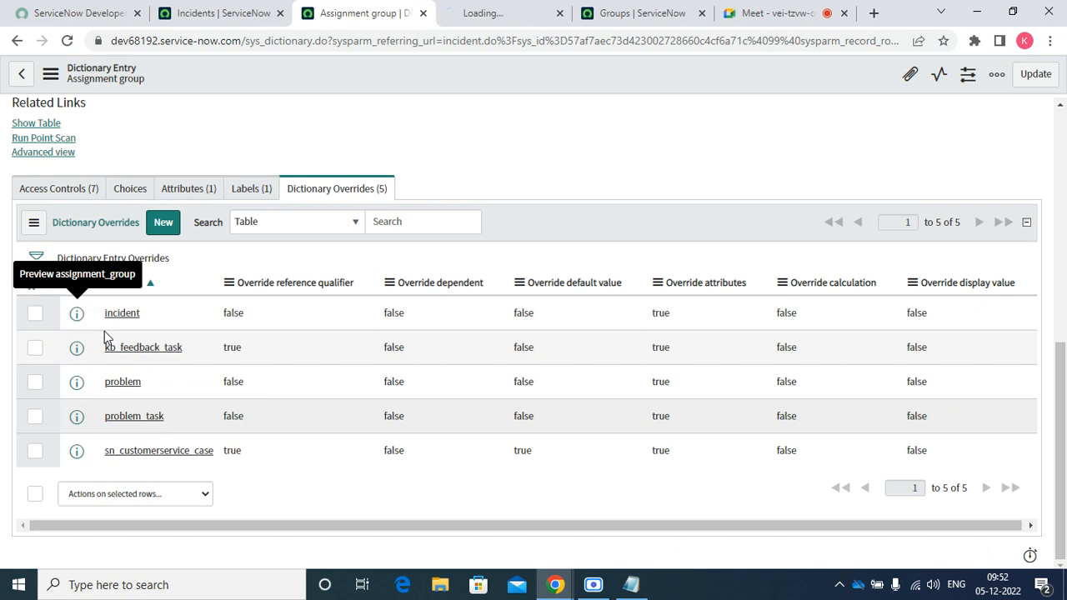
{"action": "left_click", "coordinate": [512, 17]}
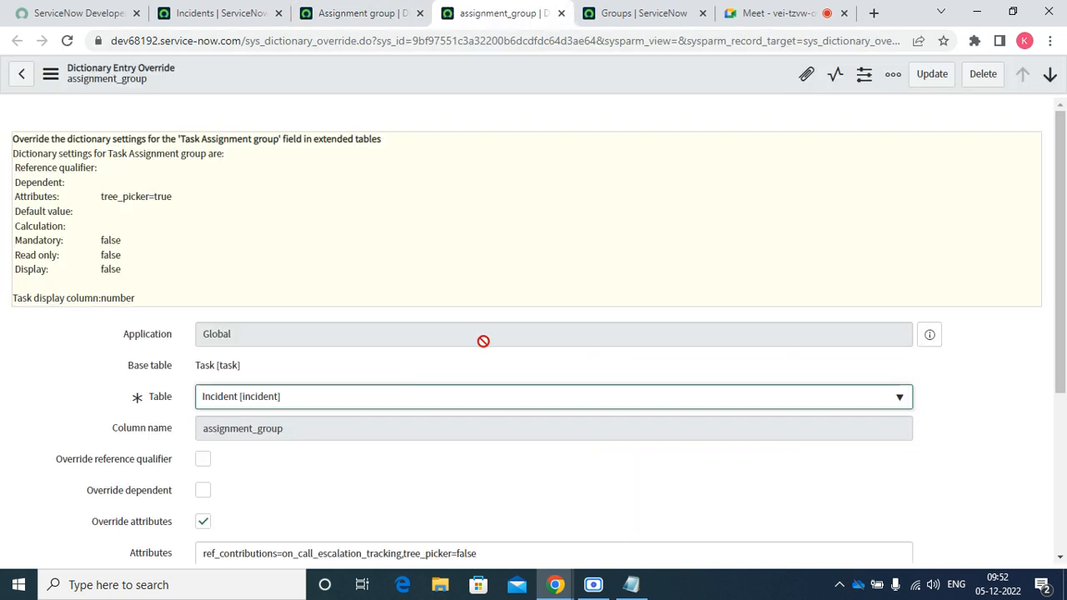
{"action": "double_click", "coordinate": [312, 331]}
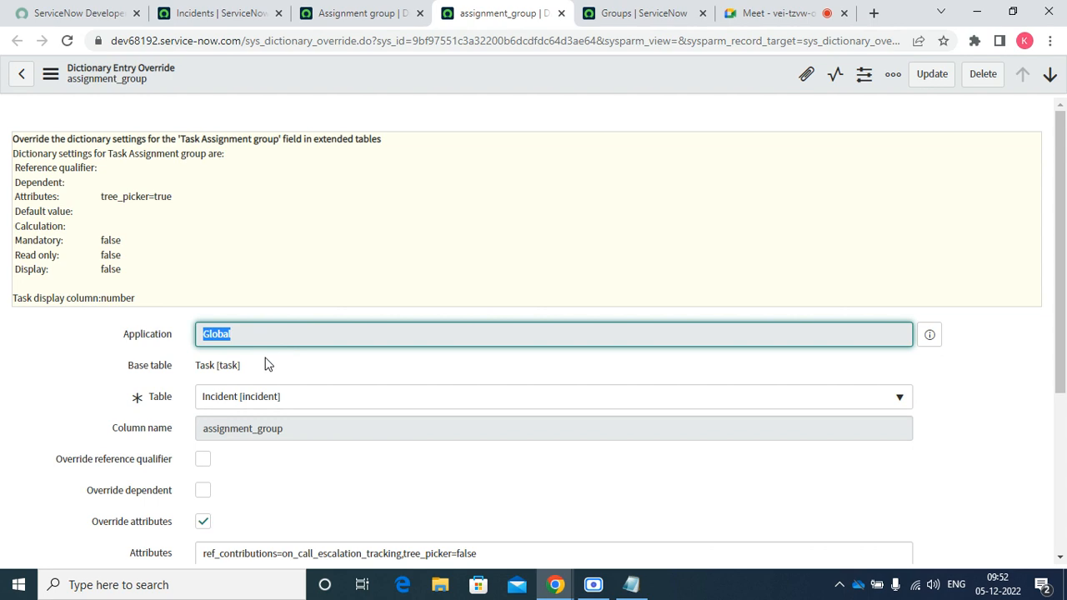
{"action": "triple_click", "coordinate": [265, 360]}
{"action": "left_click_drag", "start_coordinate": [265, 360], "coordinate": [224, 380]}
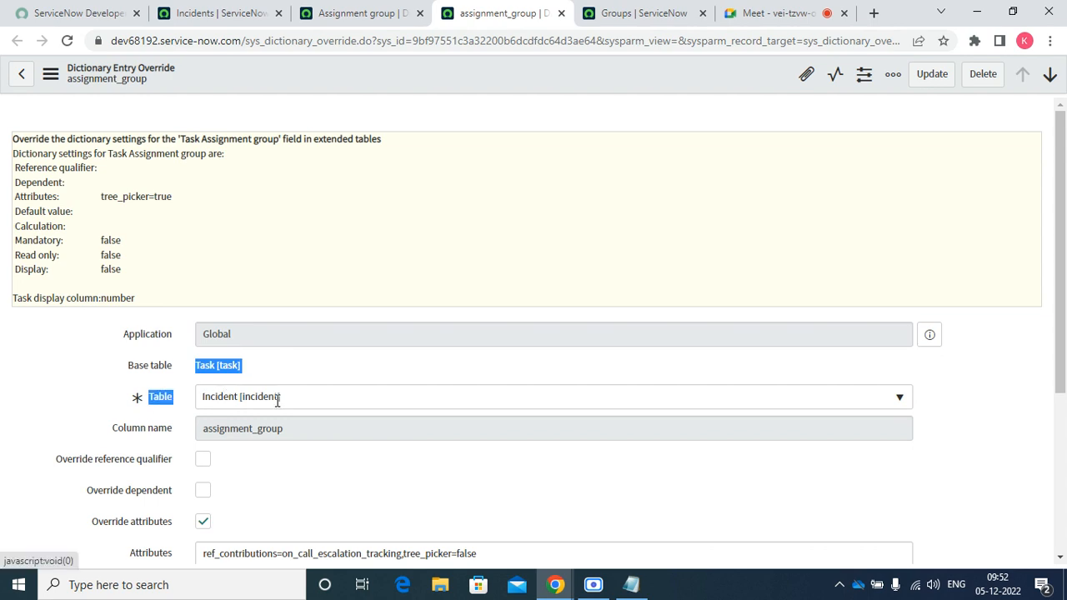
Enable Override mandatory on the incident override, make the field mandatory, and save the override
{"action": "left_click", "coordinate": [1061, 560]}
{"action": "scroll", "coordinate": [1061, 560], "scroll_direction": "down", "scroll_amount": 2}
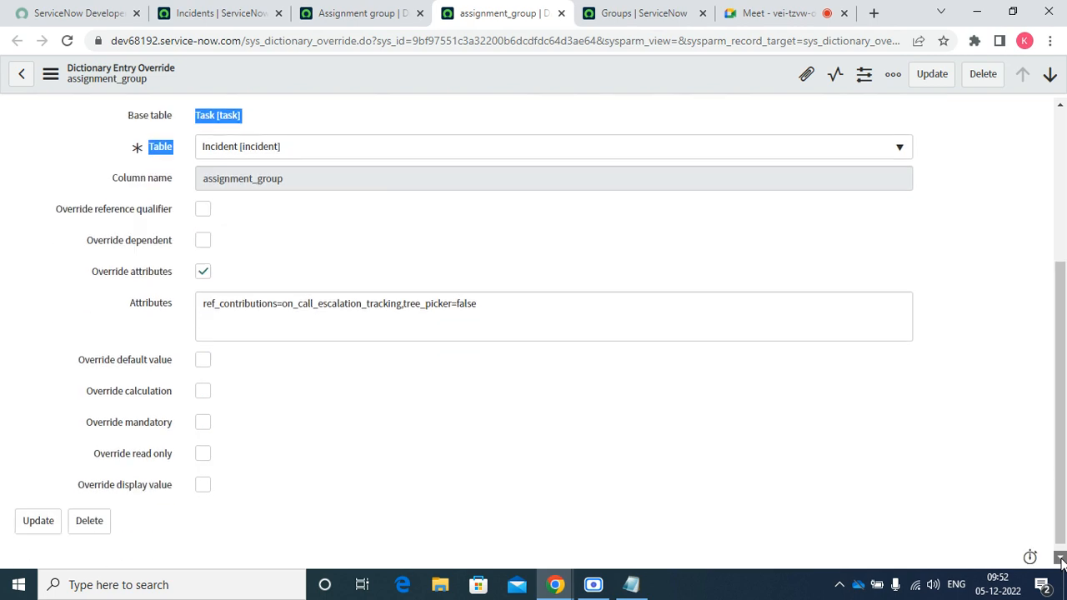
{"action": "left_click", "coordinate": [204, 423]}
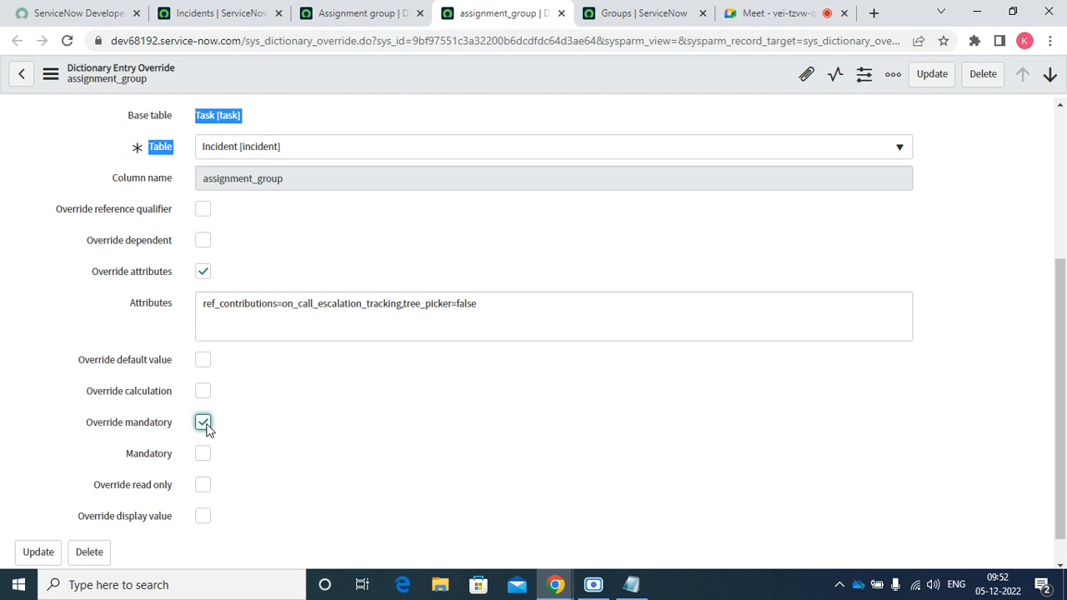
{"action": "left_click", "coordinate": [202, 455]}
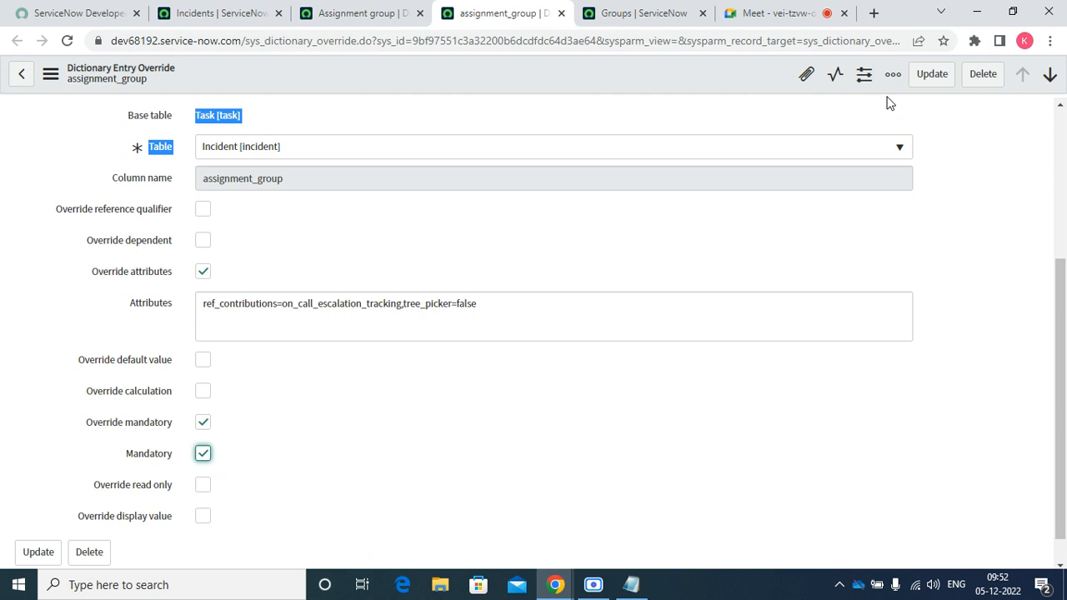
{"action": "left_click", "coordinate": [933, 80]}
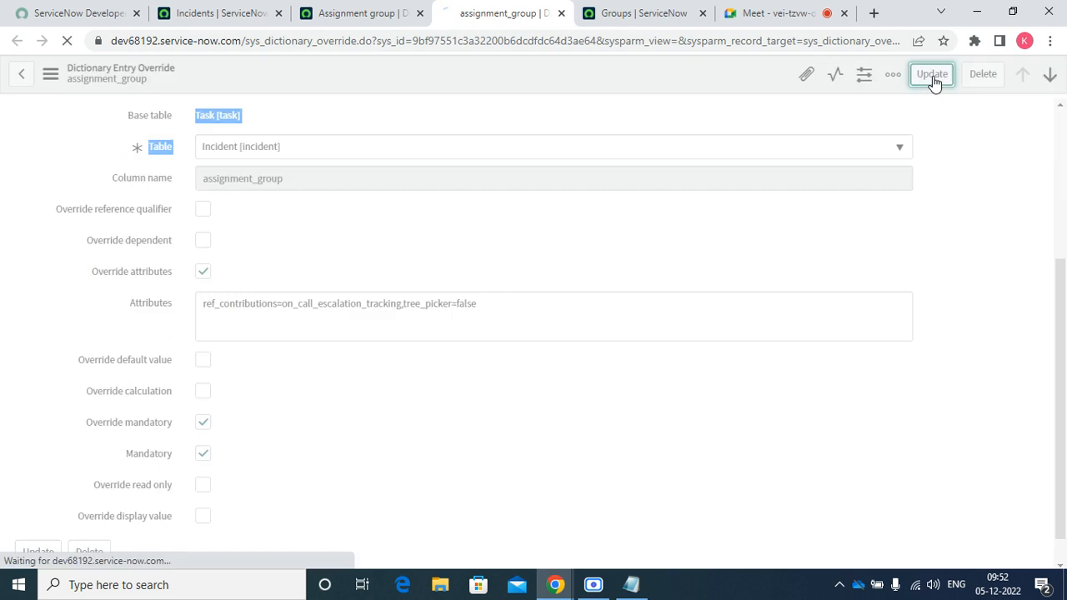
Open INC0009009 from the incident list in a separate tab, and open PRB0007601 from the open problems list
{"action": "left_click", "coordinate": [219, 12]}
{"action": "right_click", "coordinate": [282, 210]}
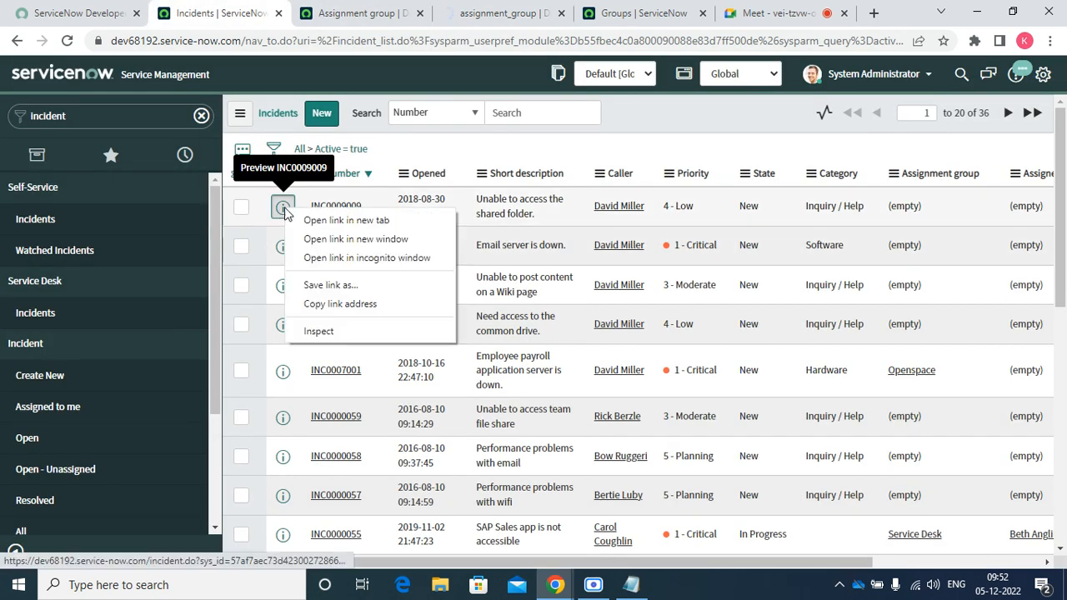
{"action": "left_click", "coordinate": [333, 219]}
{"action": "double_click", "coordinate": [119, 125]}
{"action": "key", "text": "BackSpace"}
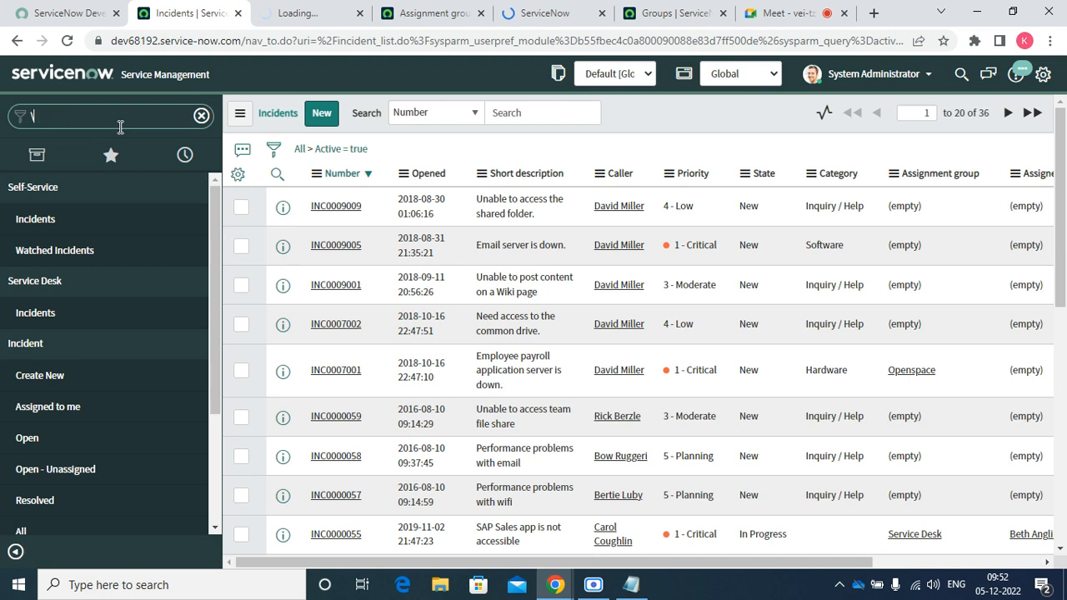
{"action": "type", "text": "proble"}
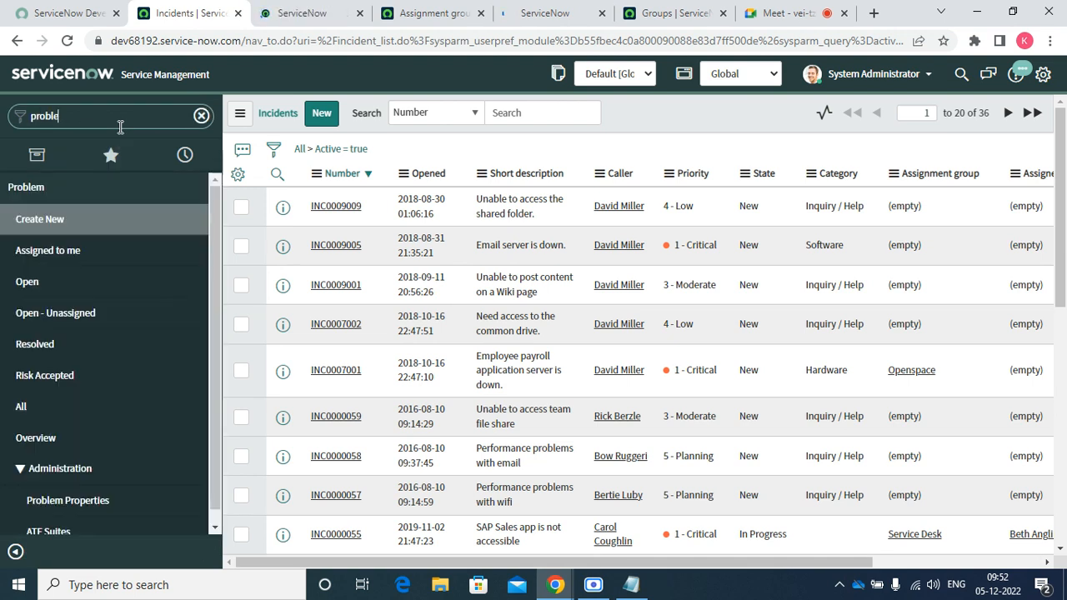
{"action": "left_click", "coordinate": [32, 290]}
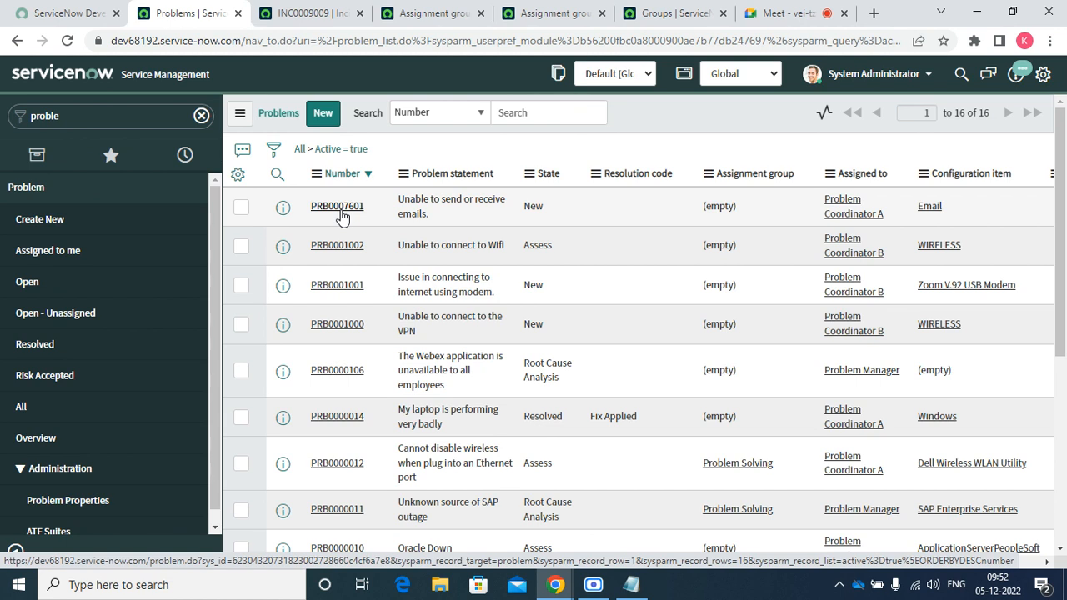
{"action": "left_click", "coordinate": [337, 208]}
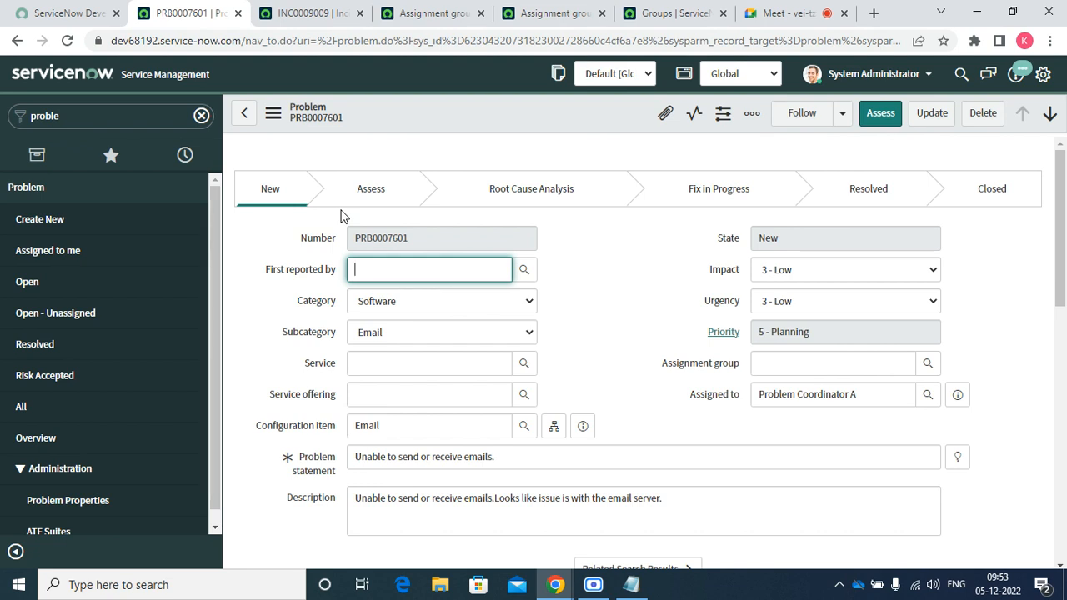
Check the Assignment group field on INC0009009 for the mandatory override
{"action": "left_click", "coordinate": [533, 13]}
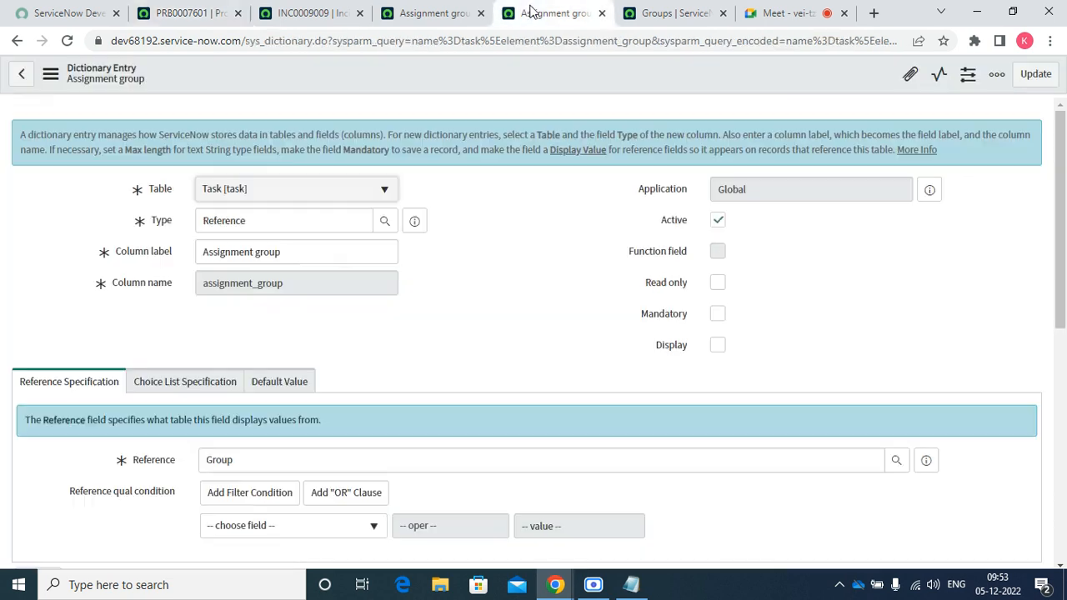
{"action": "left_click", "coordinate": [308, 13]}
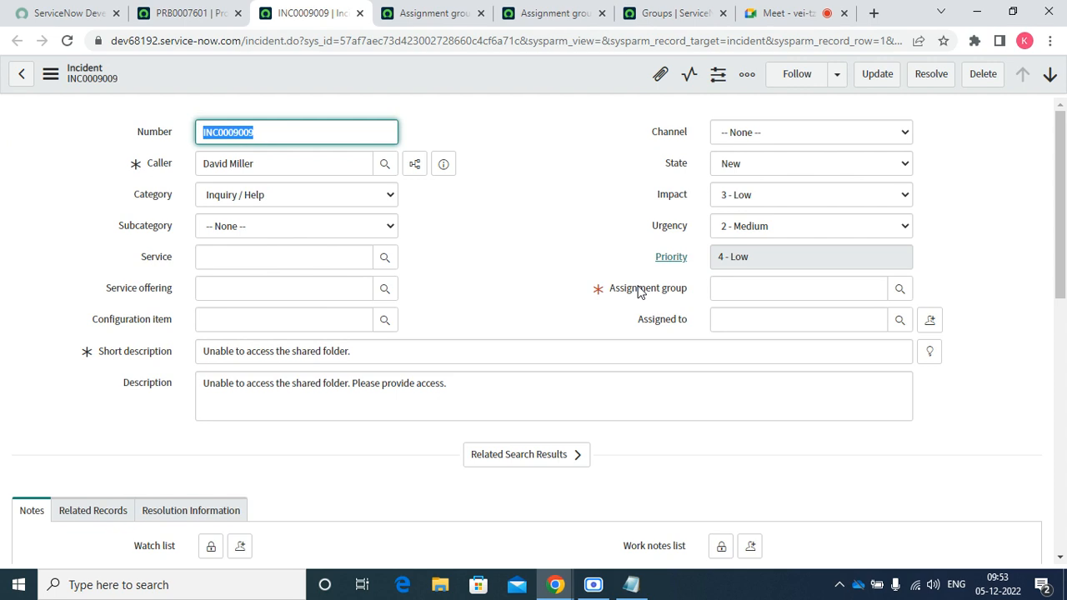
{"action": "left_click", "coordinate": [759, 289]}
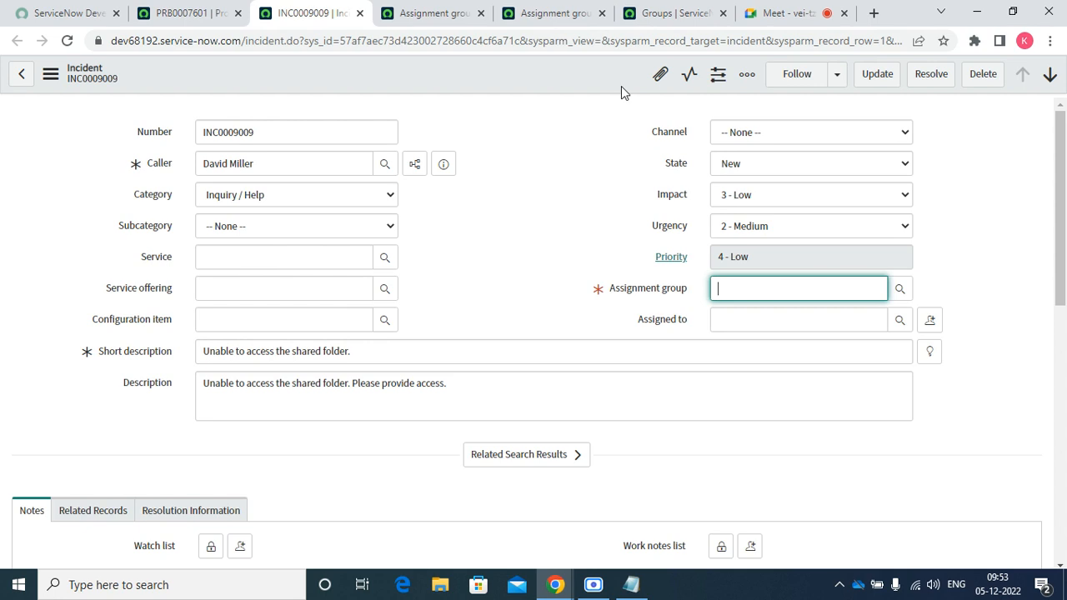
Reopen the incident override from Assignment group's Dictionary Overrides in a separate tab, and close the old Groups tab
{"action": "left_click", "coordinate": [543, 17]}
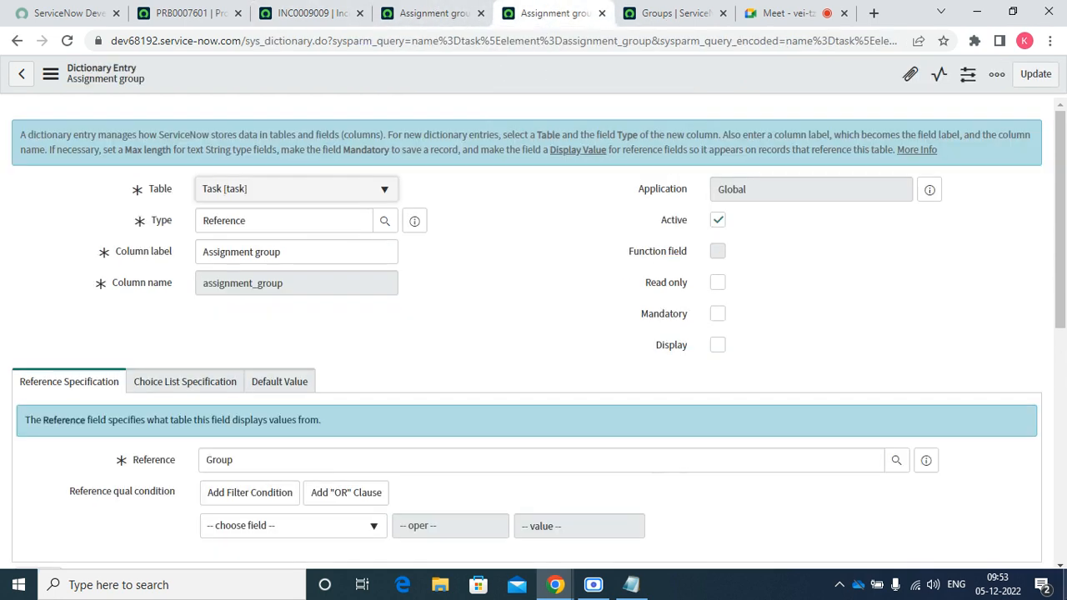
{"action": "left_click", "coordinate": [1060, 566]}
{"action": "left_click", "coordinate": [1060, 568]}
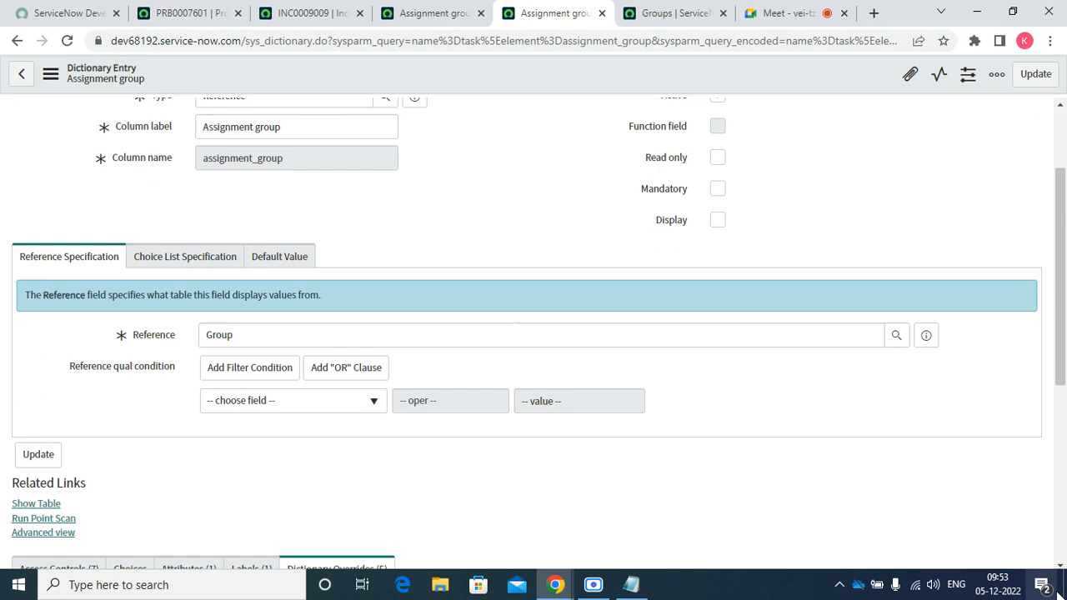
{"action": "scroll", "coordinate": [1060, 568], "scroll_direction": "down", "scroll_amount": 5}
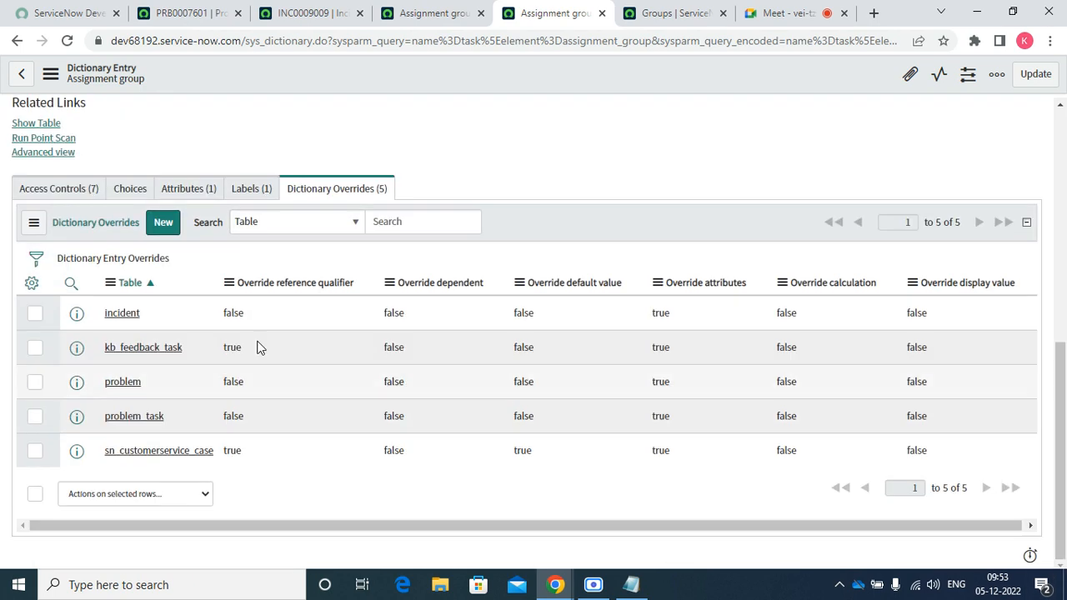
{"action": "right_click", "coordinate": [76, 313]}
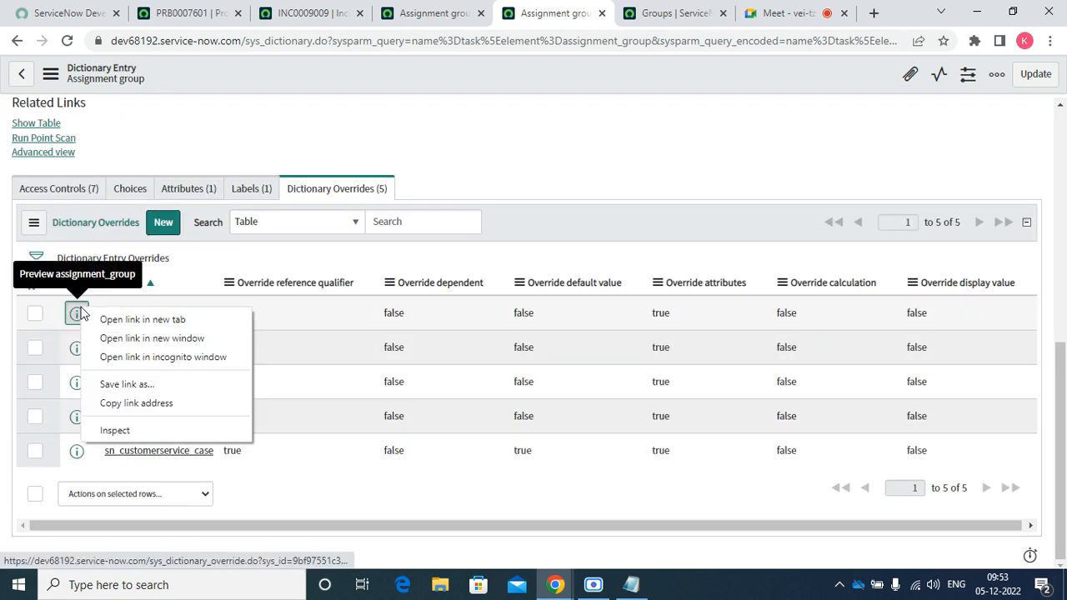
{"action": "left_click", "coordinate": [113, 320]}
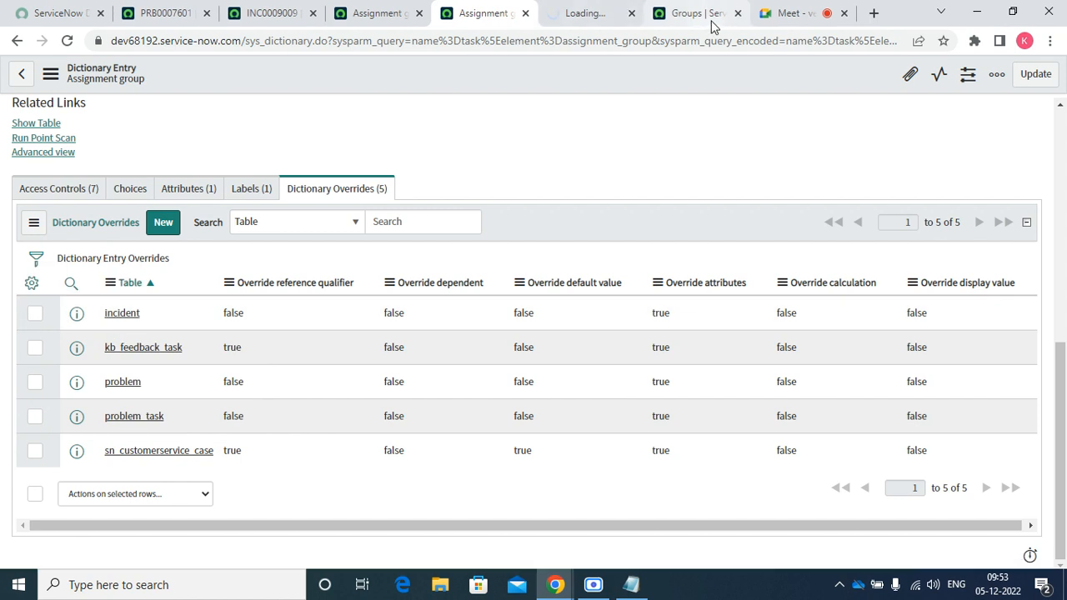
{"action": "left_click", "coordinate": [715, 25]}
{"action": "left_click", "coordinate": [737, 13]}
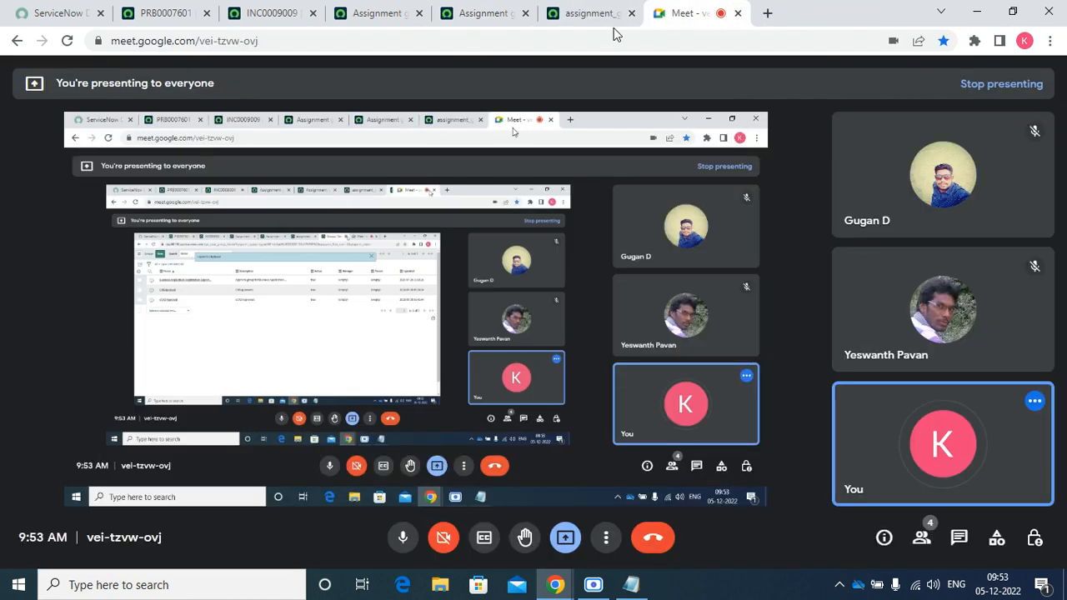
{"action": "left_click", "coordinate": [582, 14]}
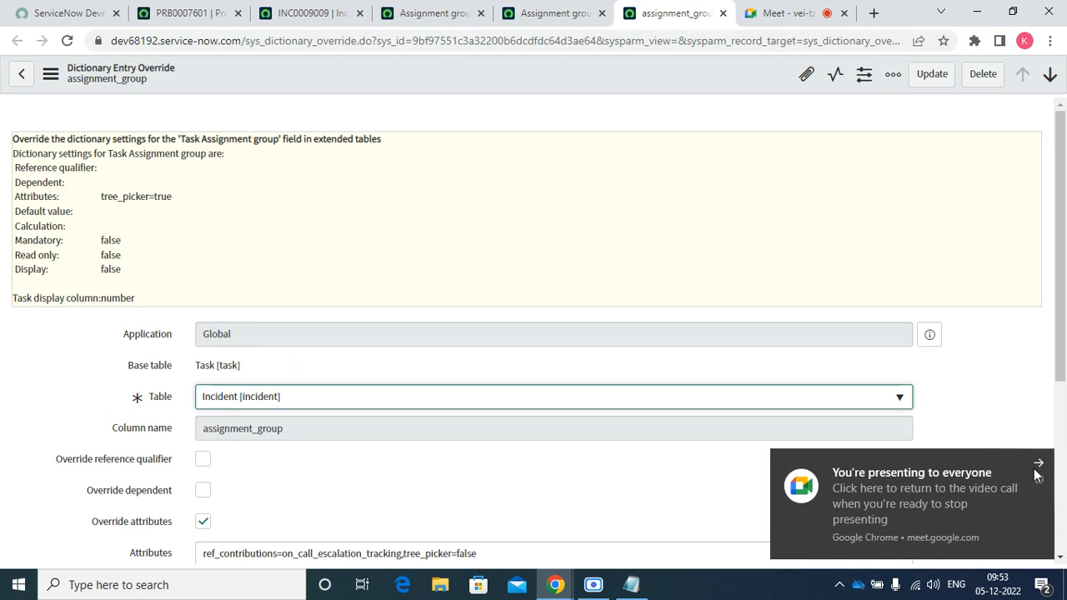
{"action": "left_click", "coordinate": [1038, 464]}
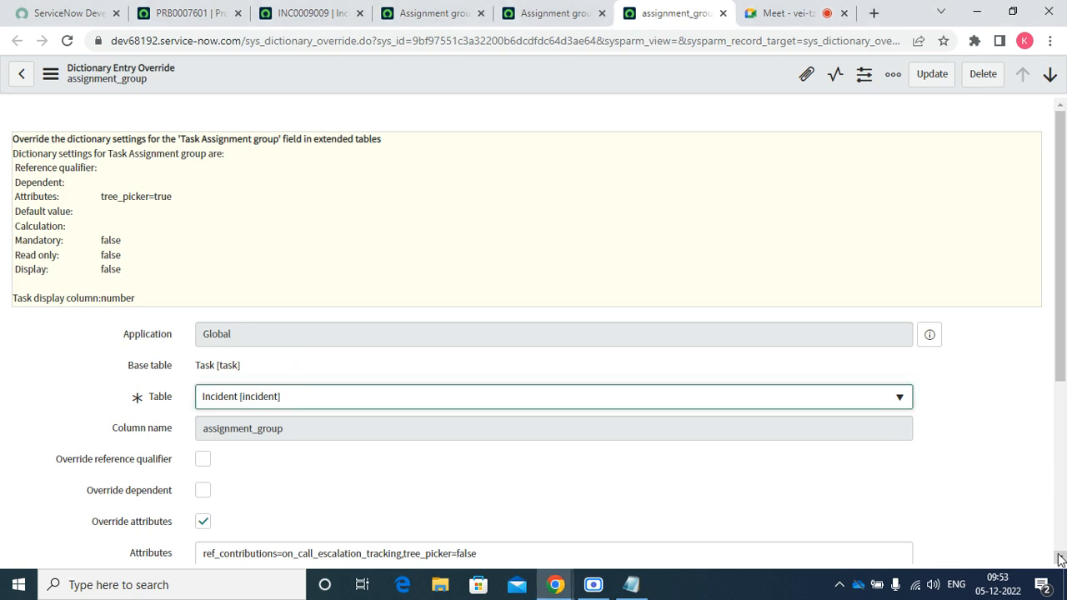
Enable Override reference qualifier on the incident override of Assignment group, ready for a Reference qualifier entry
{"action": "scroll", "coordinate": [1060, 558], "scroll_direction": "down", "scroll_amount": 2}
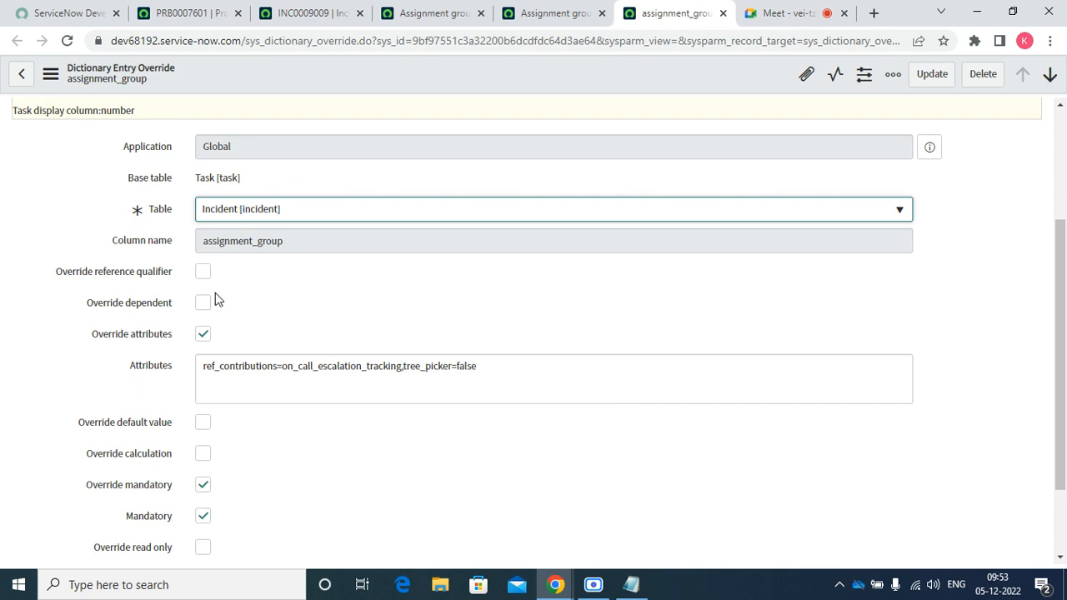
{"action": "left_click", "coordinate": [1060, 559]}
{"action": "left_click", "coordinate": [1060, 559]}
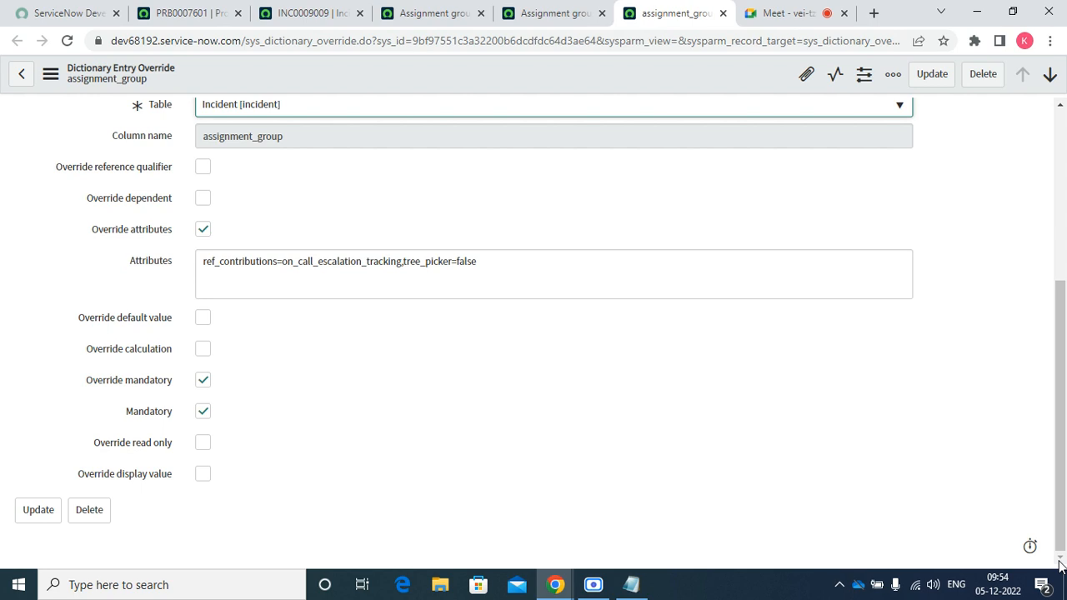
{"action": "left_click", "coordinate": [203, 167]}
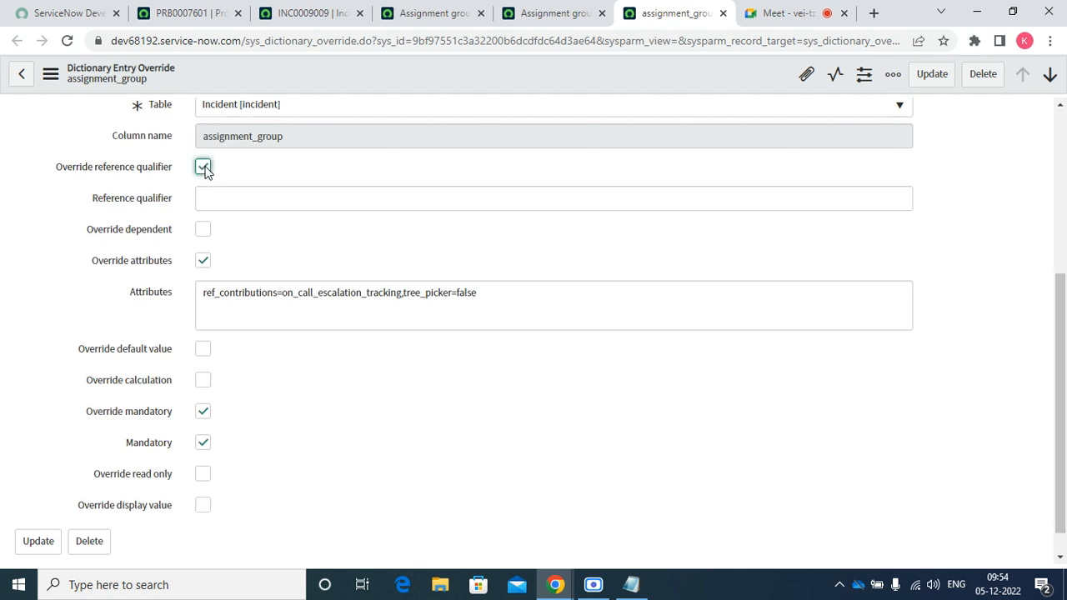
{"action": "left_click", "coordinate": [235, 195]}
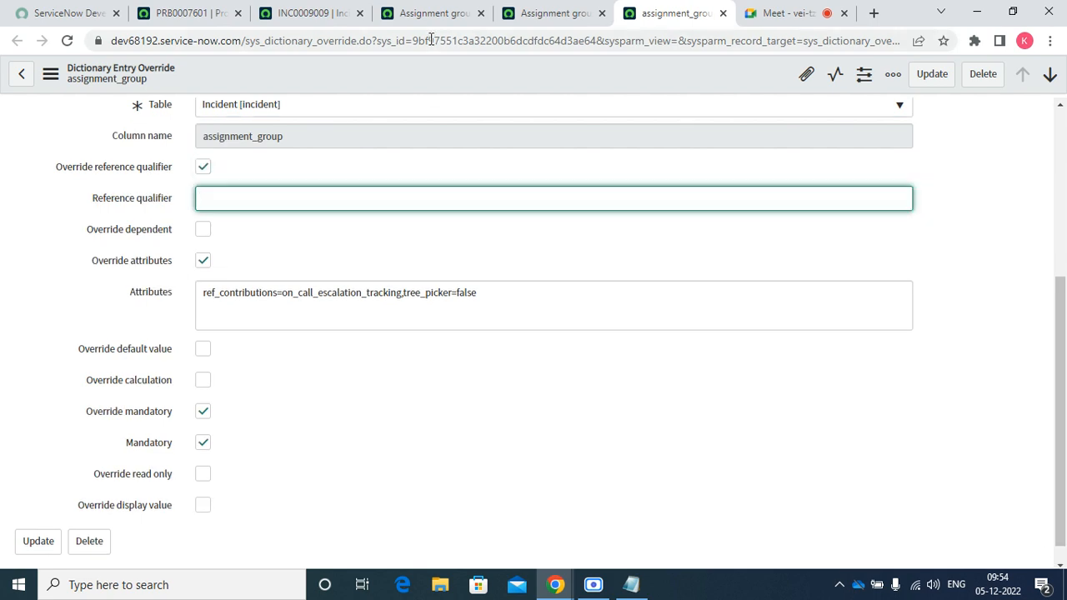
Show the group lookup for INC0009009's Assignment group, and open the System Security Groups list in the PRB0007601 tab
{"action": "left_click", "coordinate": [325, 14]}
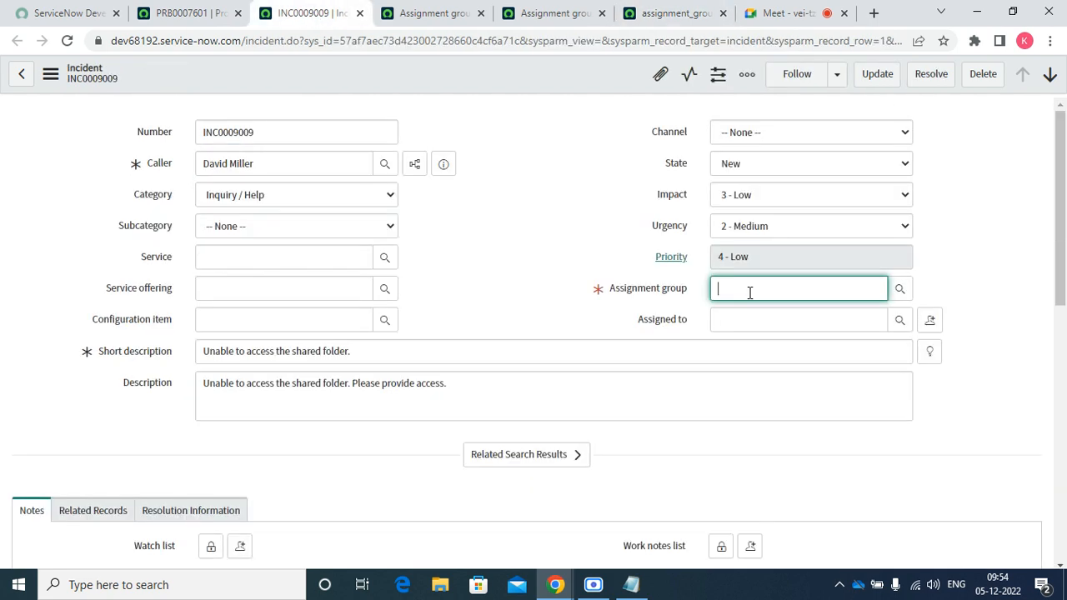
{"action": "left_click", "coordinate": [898, 288]}
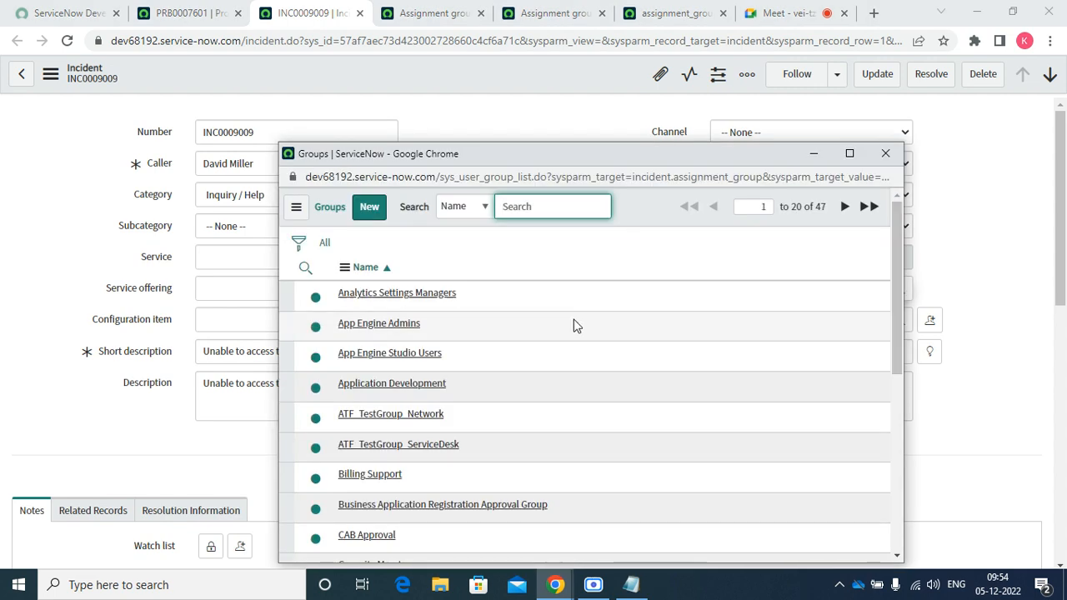
{"action": "left_click", "coordinate": [192, 13]}
{"action": "left_click", "coordinate": [107, 114]}
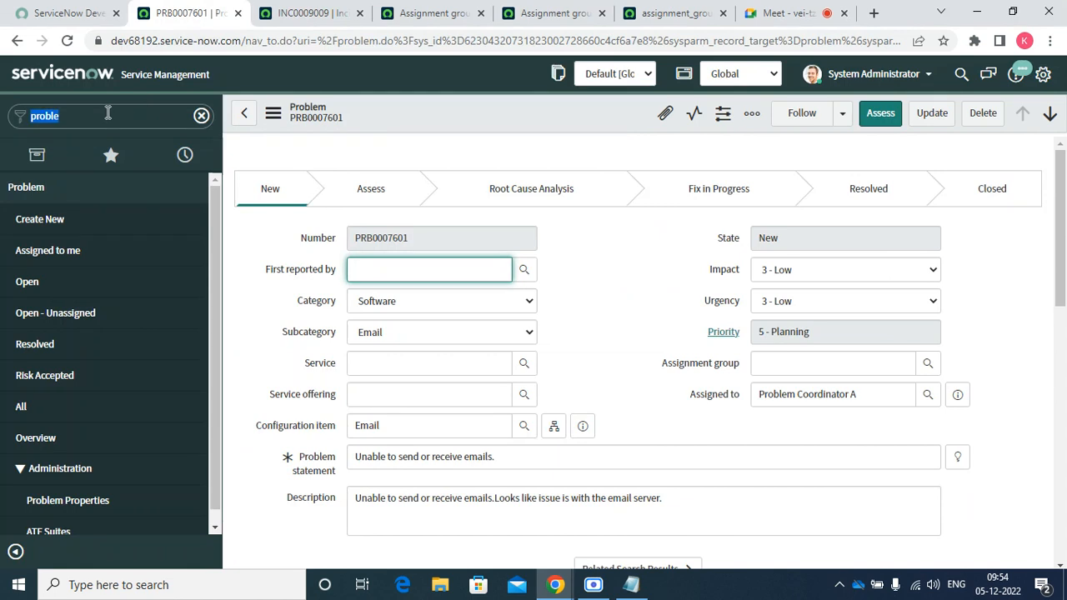
{"action": "type", "text": "group"}
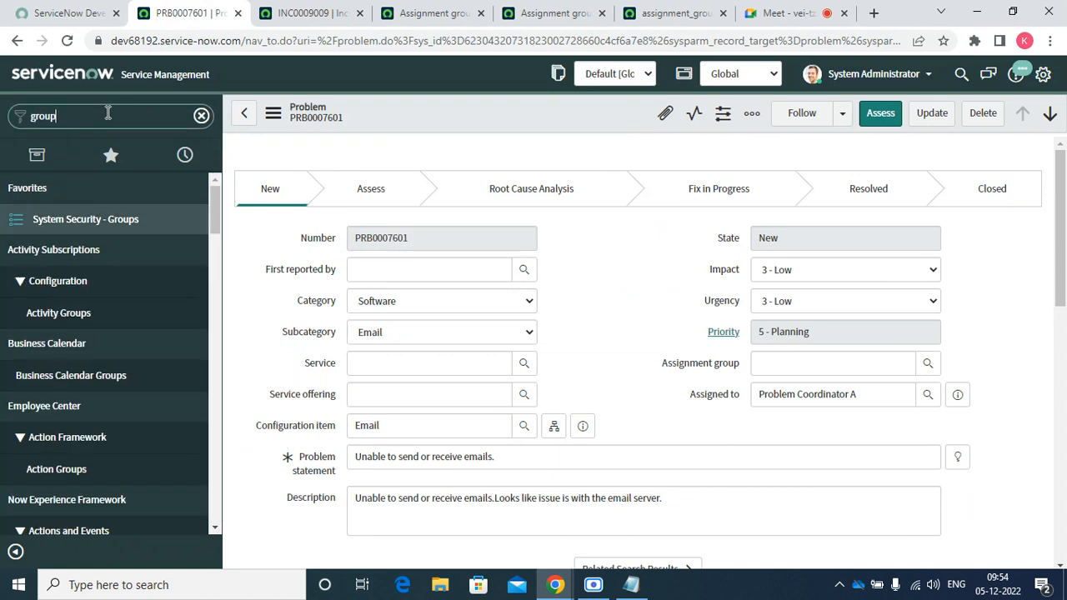
{"action": "left_click", "coordinate": [79, 219]}
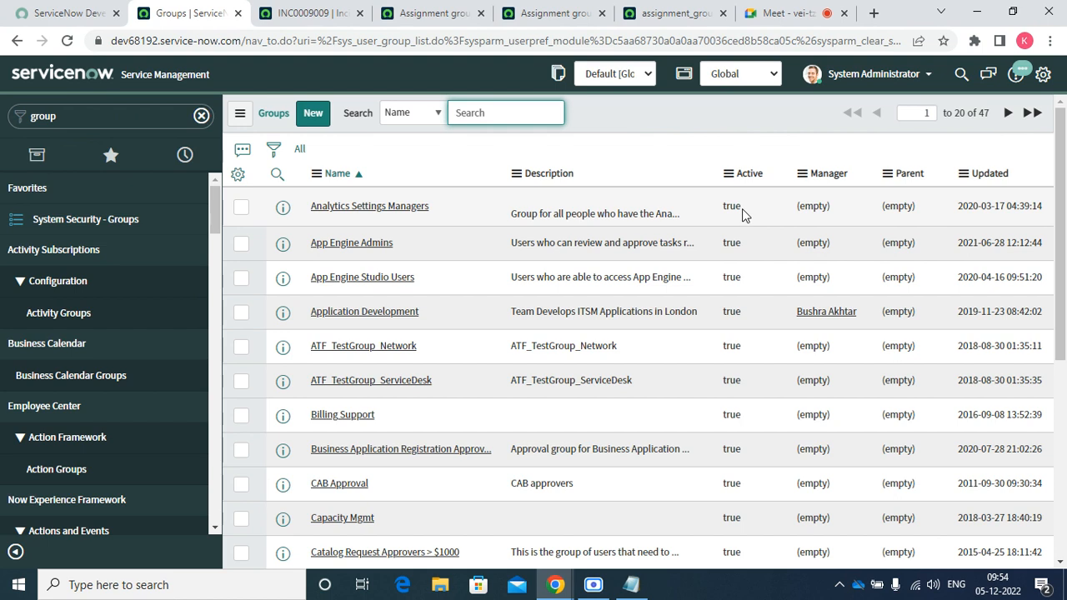
Set Active to false for the Analytics Settings Managers group
{"action": "left_click", "coordinate": [742, 209]}
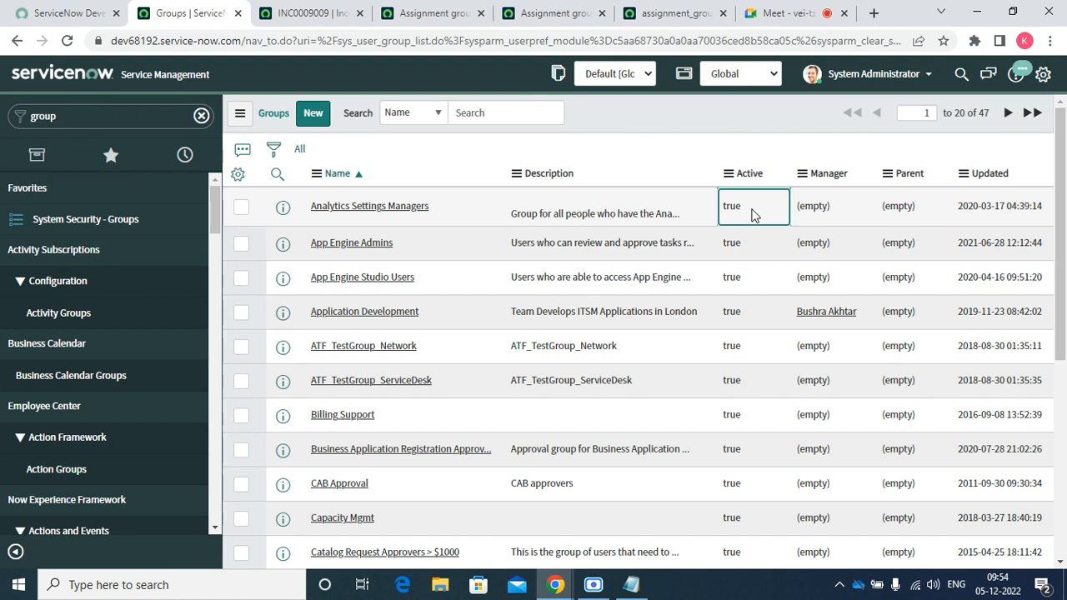
{"action": "double_click", "coordinate": [741, 219]}
{"action": "left_click", "coordinate": [743, 218]}
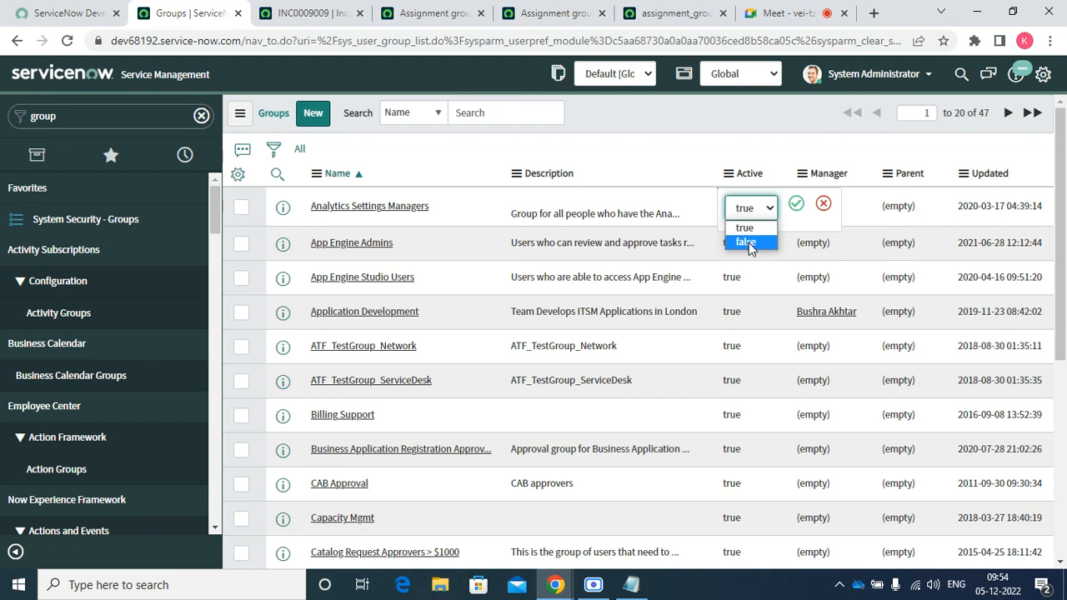
{"action": "left_click", "coordinate": [746, 242]}
{"action": "left_click", "coordinate": [796, 203]}
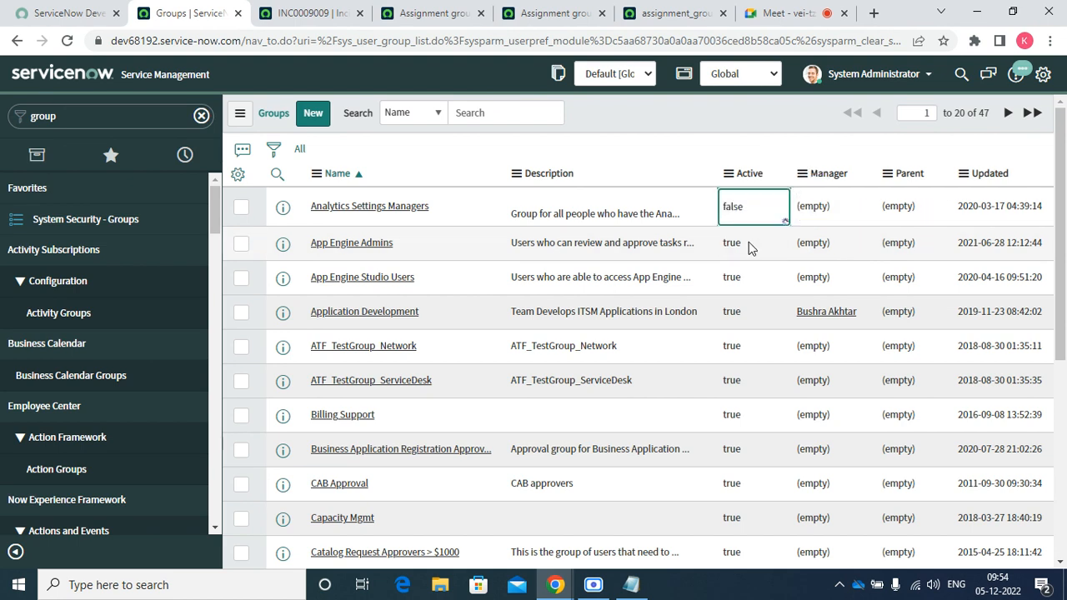
Set Active to false for the App Engine Admins group
{"action": "left_click", "coordinate": [748, 244]}
{"action": "double_click", "coordinate": [748, 244]}
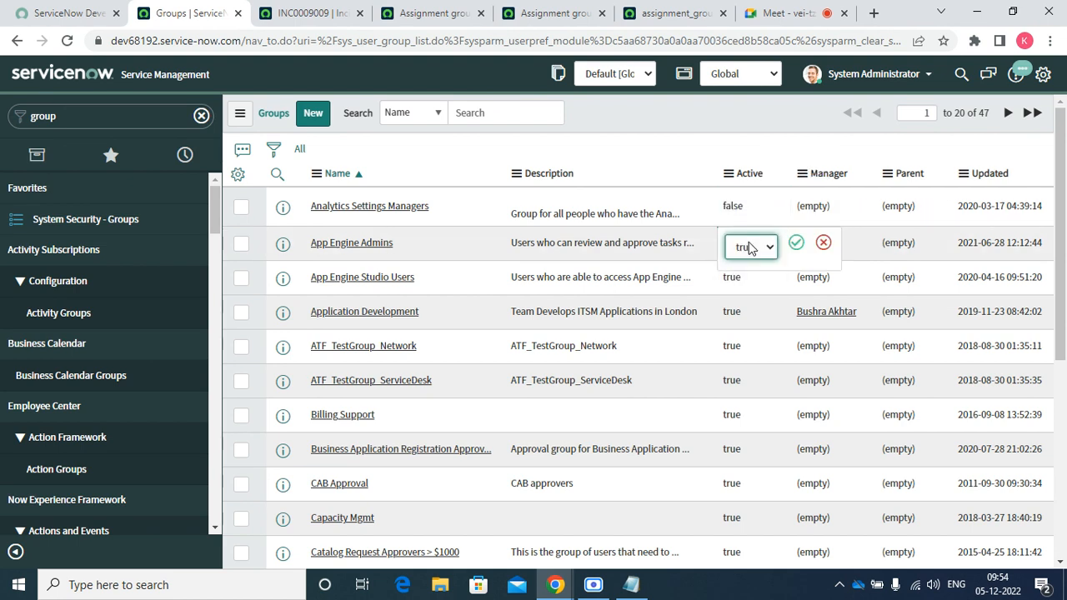
{"action": "left_click", "coordinate": [749, 247]}
{"action": "left_click", "coordinate": [764, 276]}
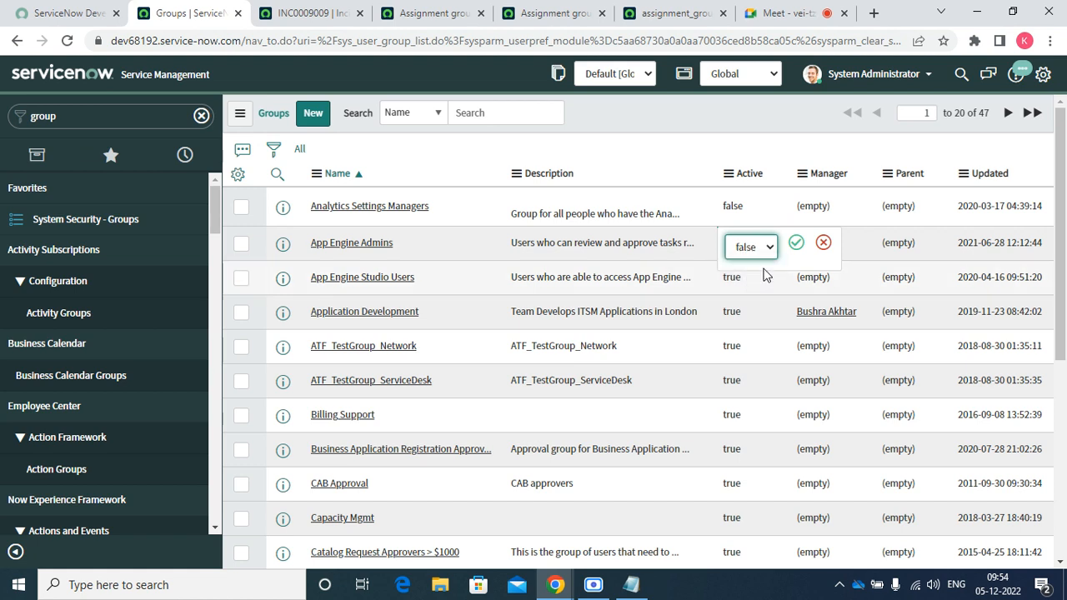
{"action": "left_click", "coordinate": [796, 242]}
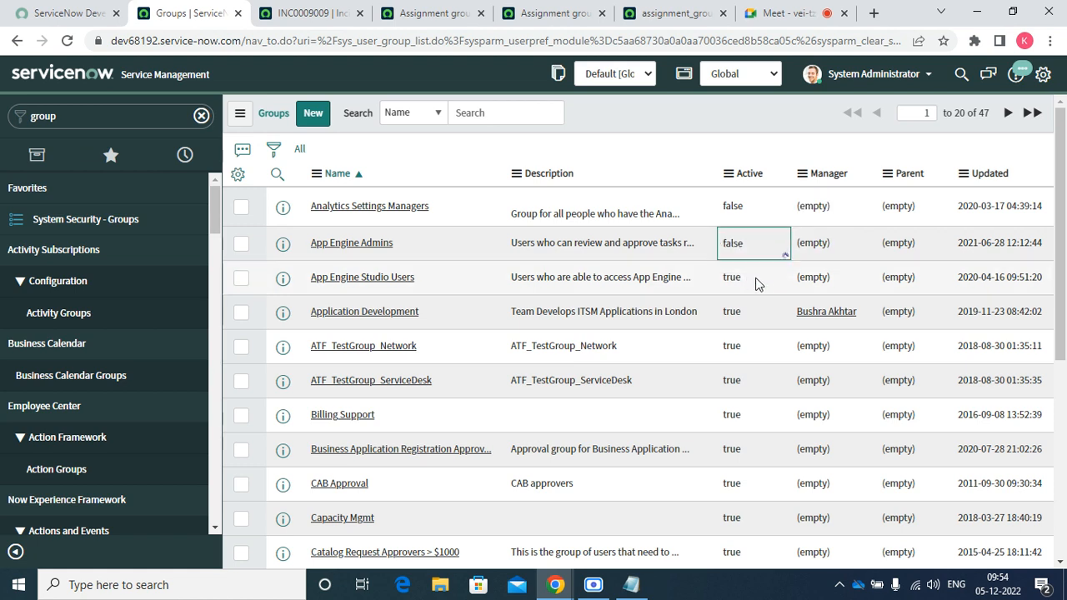
Set Active to false for the App Engine Studio Users group
{"action": "left_click", "coordinate": [755, 282]}
{"action": "double_click", "coordinate": [756, 282]}
{"action": "left_click", "coordinate": [756, 282]}
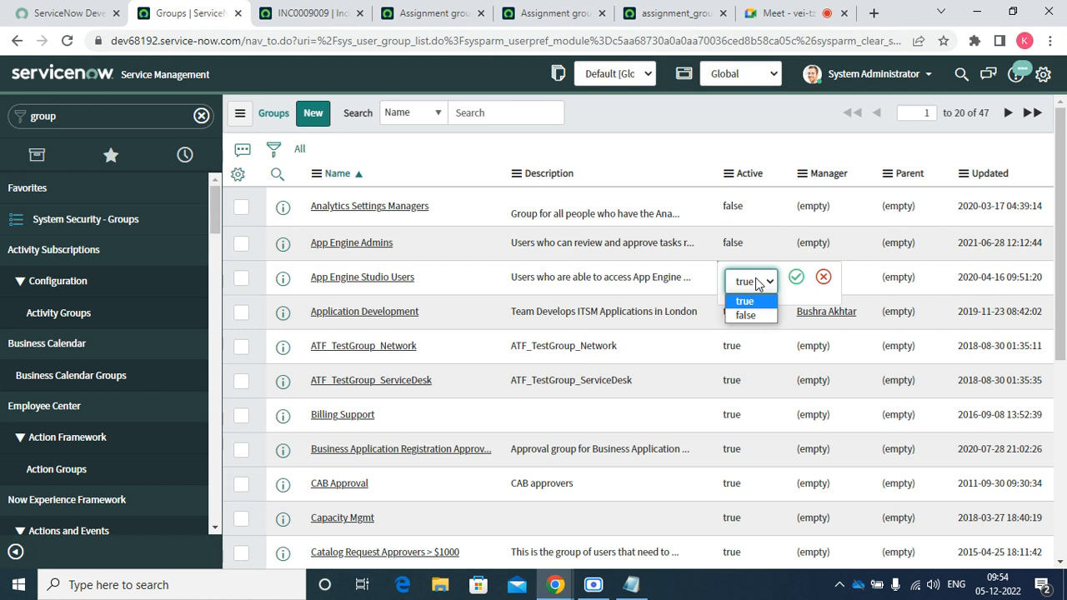
{"action": "left_click", "coordinate": [745, 315]}
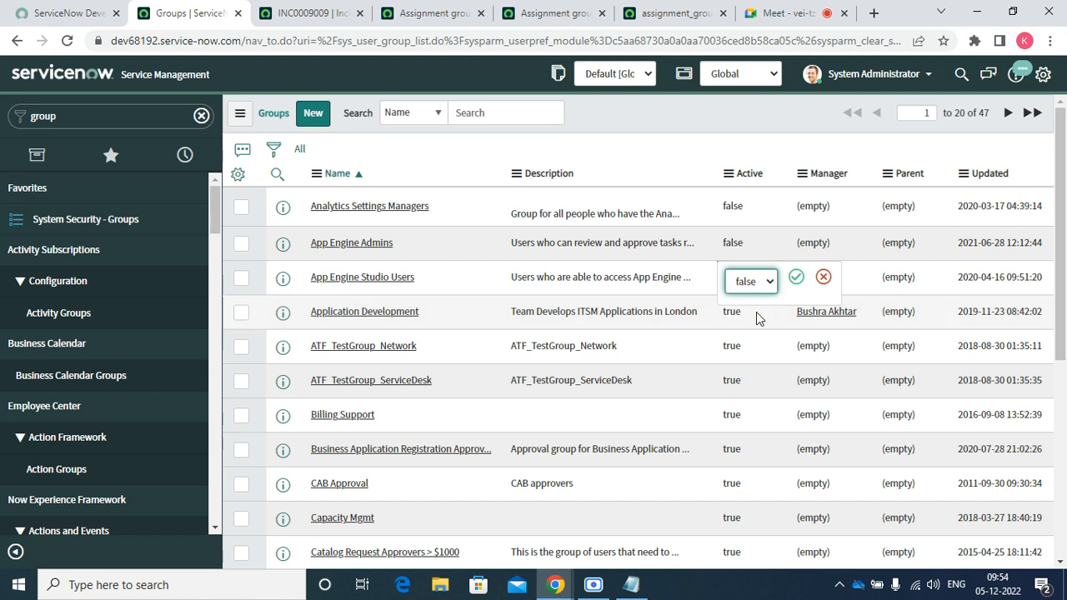
{"action": "left_click", "coordinate": [797, 280]}
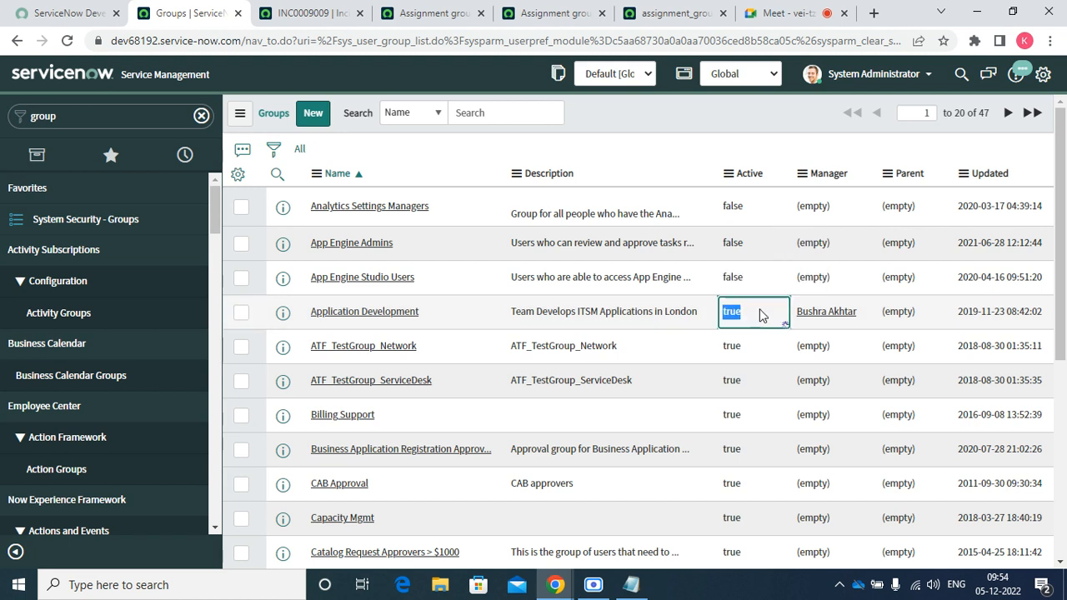
Set Active to false for the Application Development group
{"action": "double_click", "coordinate": [760, 314]}
{"action": "left_click", "coordinate": [759, 314]}
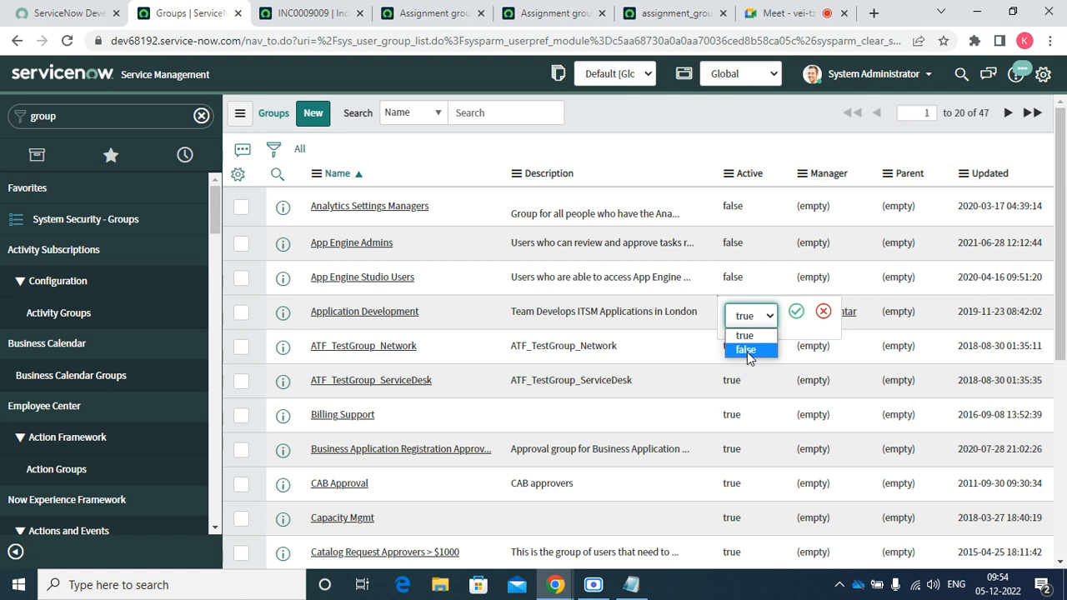
{"action": "left_click", "coordinate": [747, 350]}
{"action": "left_click", "coordinate": [796, 314]}
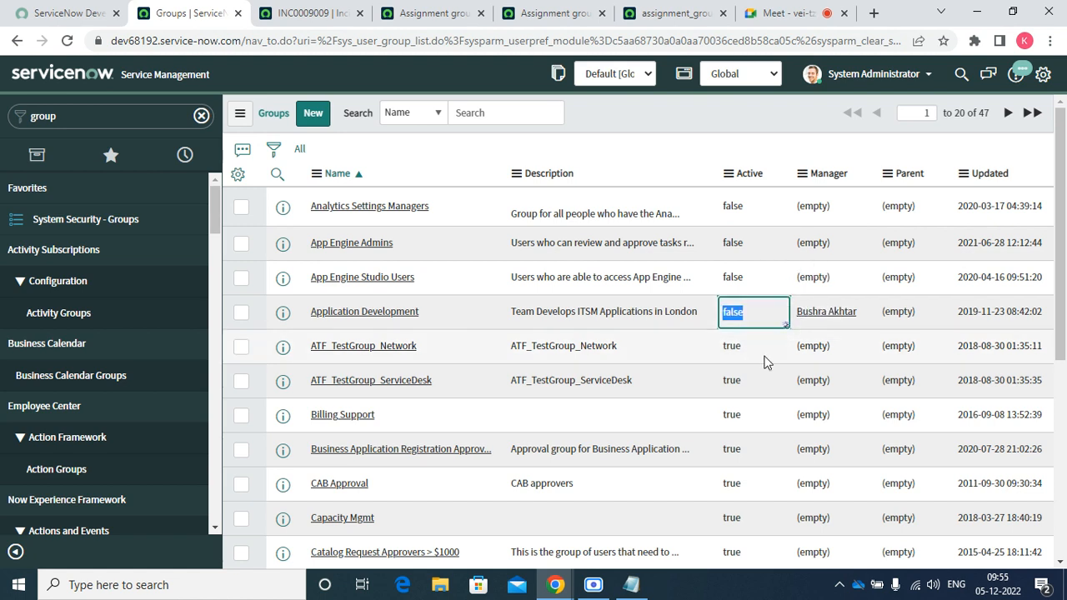
Filter the Groups list to records matching Active = true and copy the resulting filter query
{"action": "right_click", "coordinate": [730, 346]}
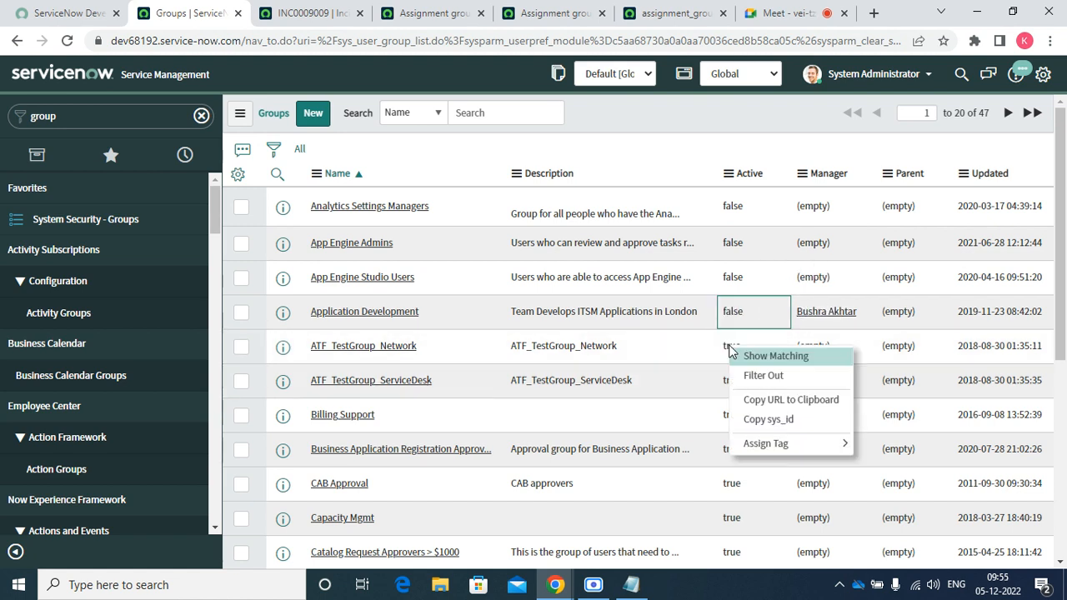
{"action": "left_click", "coordinate": [758, 363]}
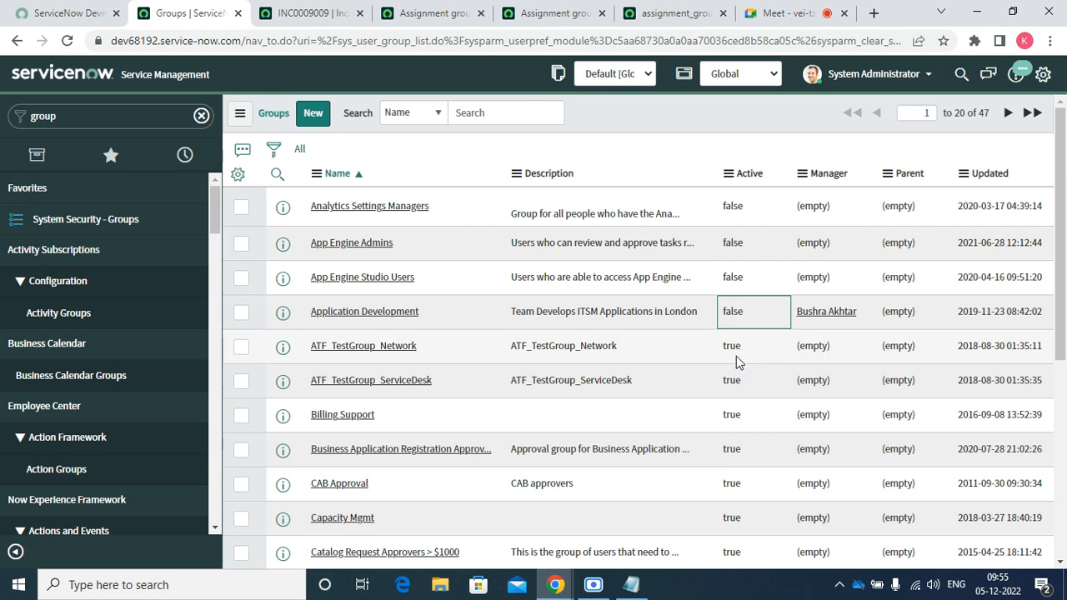
{"action": "right_click", "coordinate": [733, 350]}
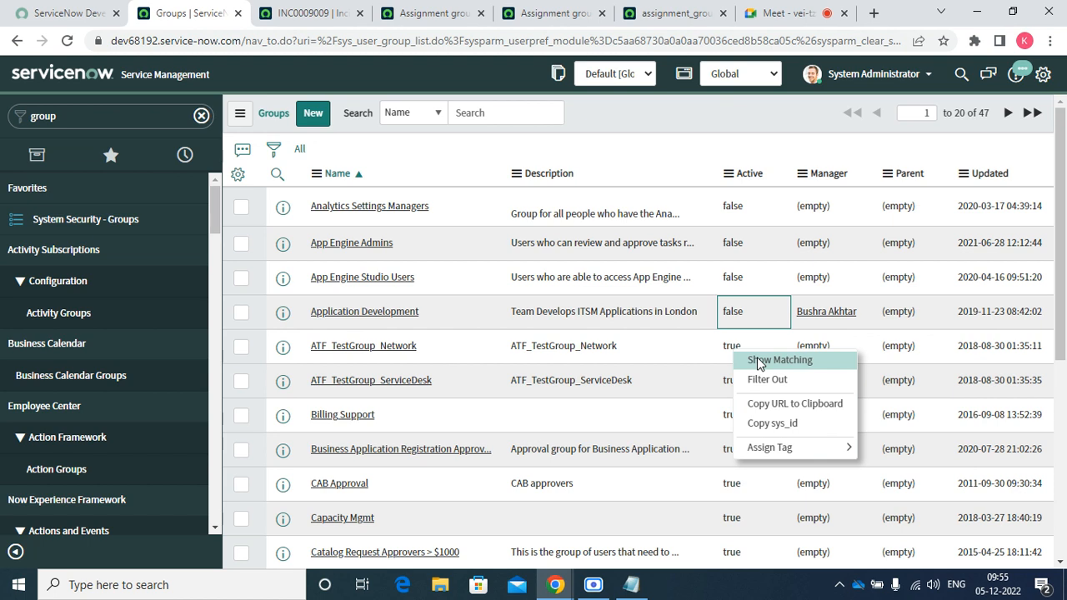
{"action": "left_click", "coordinate": [759, 364]}
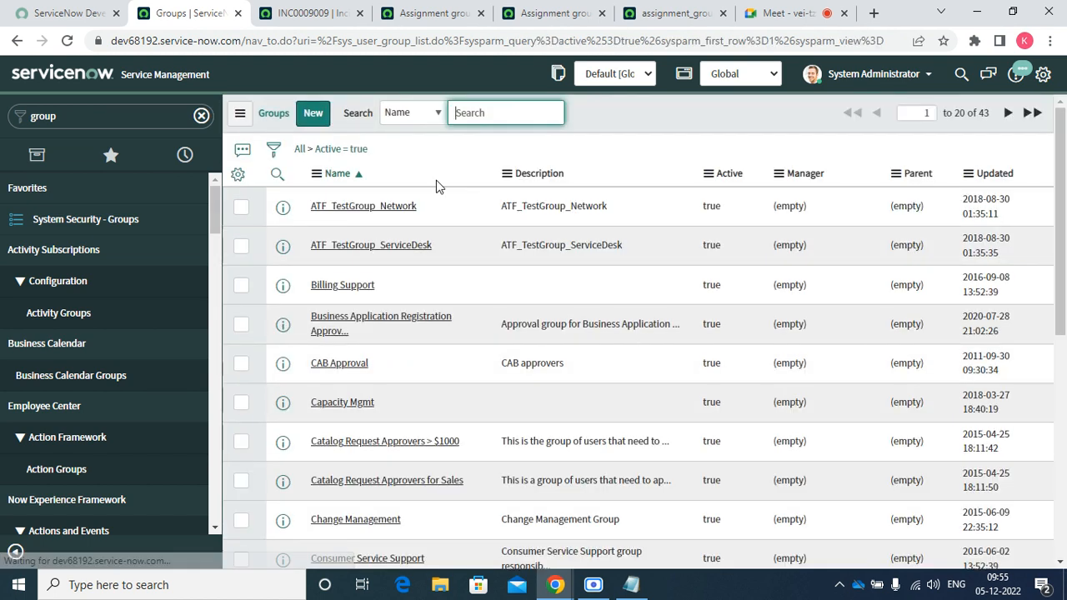
{"action": "right_click", "coordinate": [360, 150]}
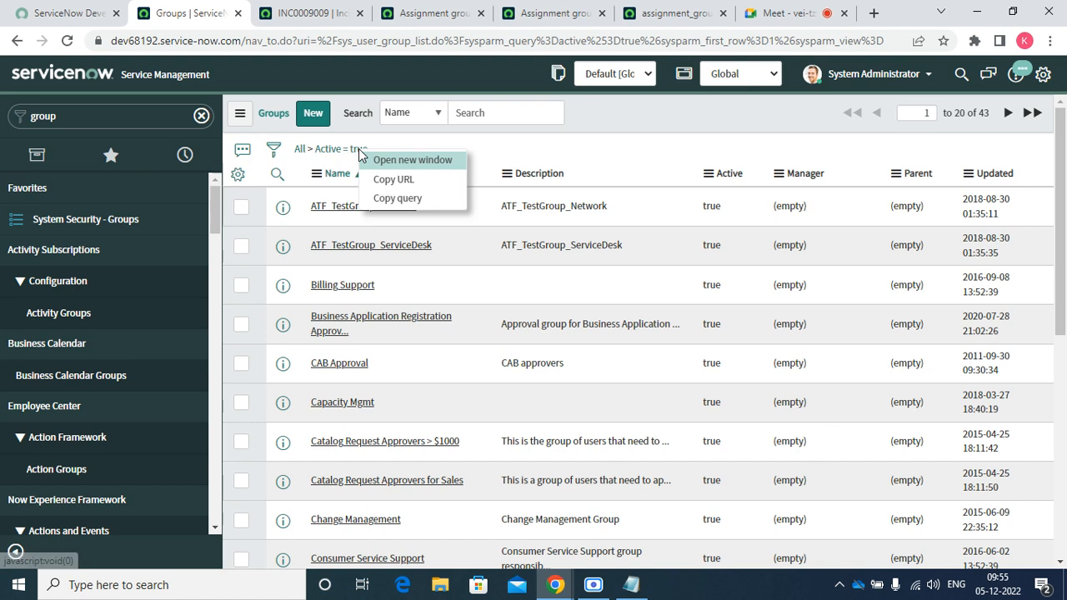
{"action": "left_click", "coordinate": [409, 198]}
Paste active=true as the Reference qualifier in the incident dictionary override for assignment_group and save the record
{"action": "left_click", "coordinate": [571, 15]}
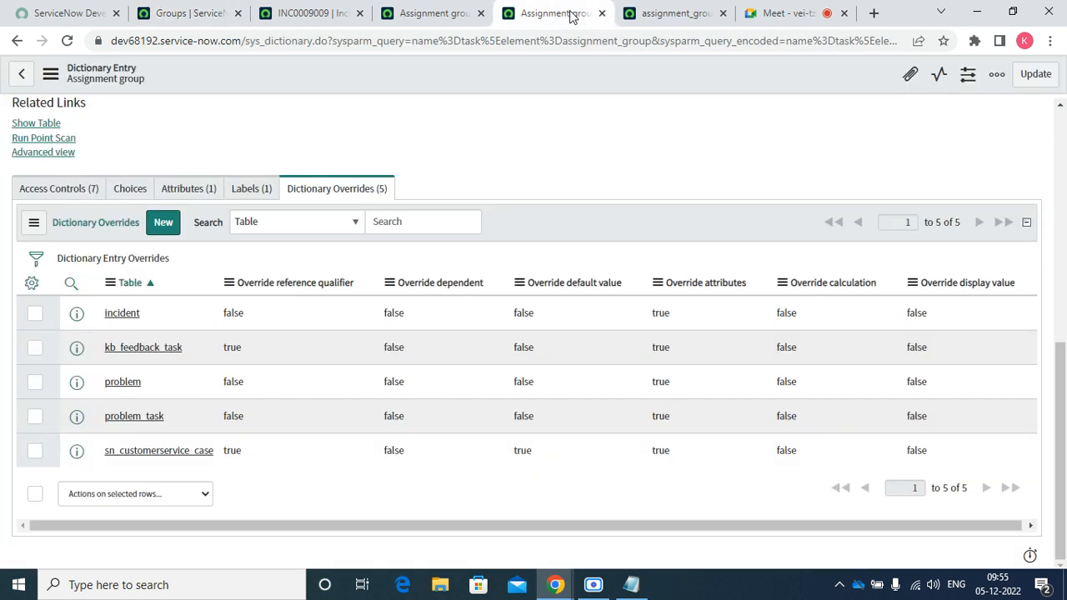
{"action": "left_click", "coordinate": [656, 13]}
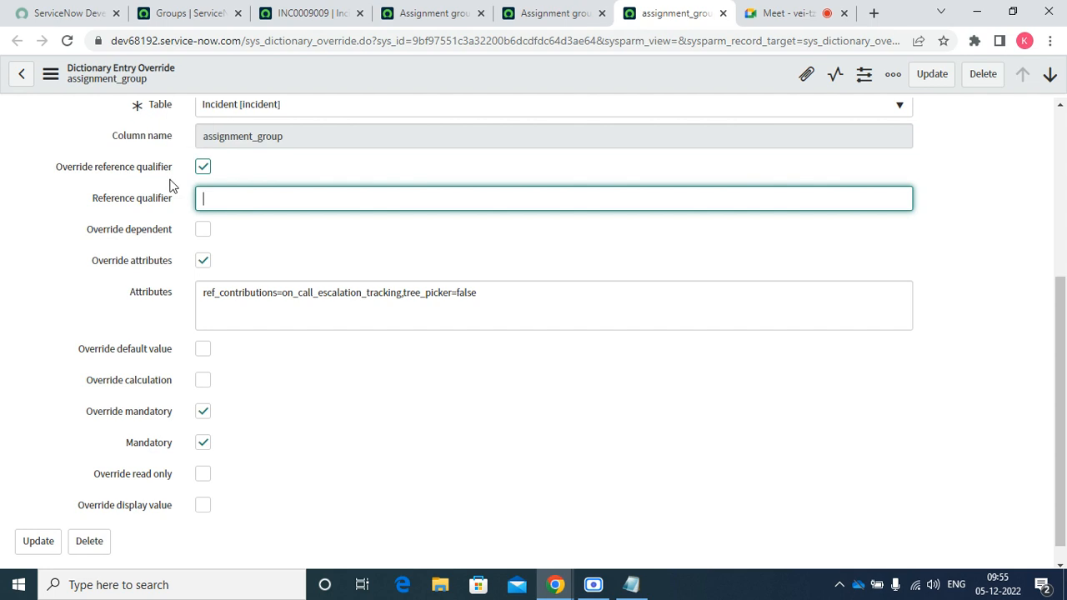
{"action": "right_click", "coordinate": [229, 201]}
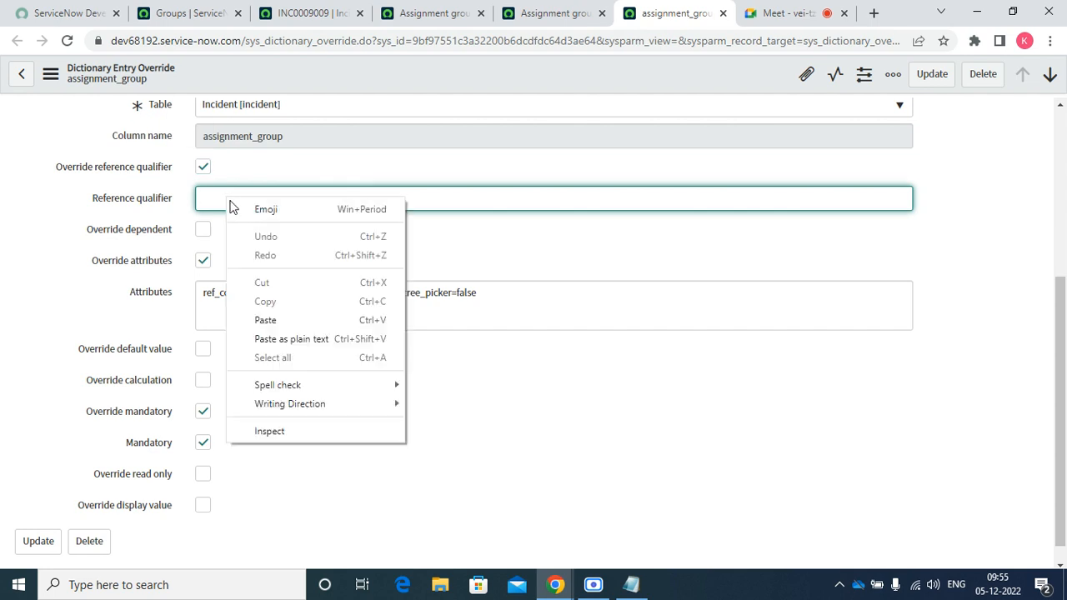
{"action": "left_click", "coordinate": [264, 320]}
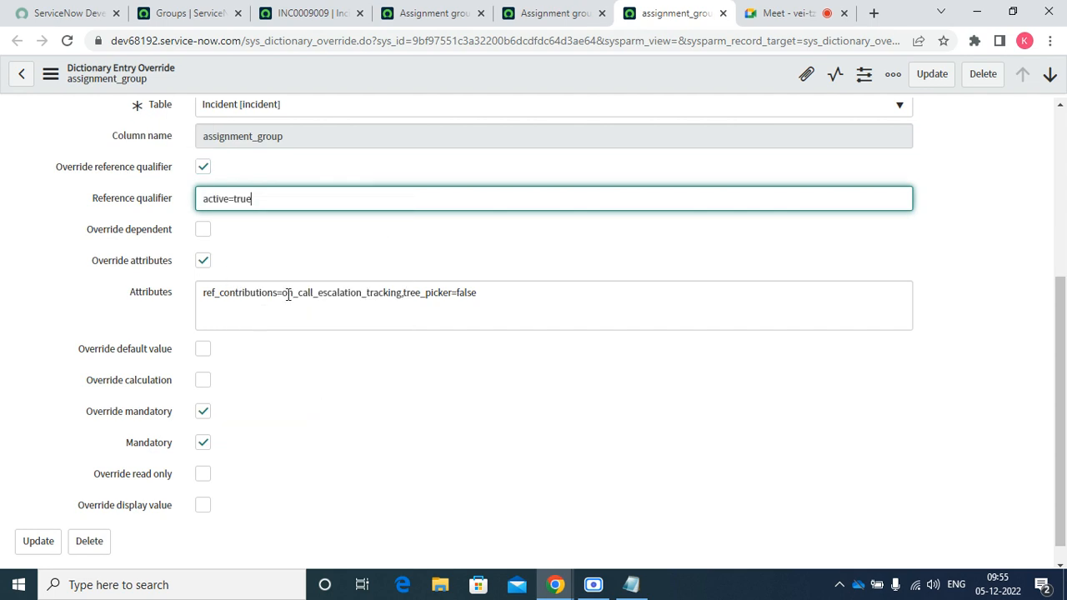
{"action": "right_click", "coordinate": [519, 75]}
{"action": "left_click", "coordinate": [543, 81]}
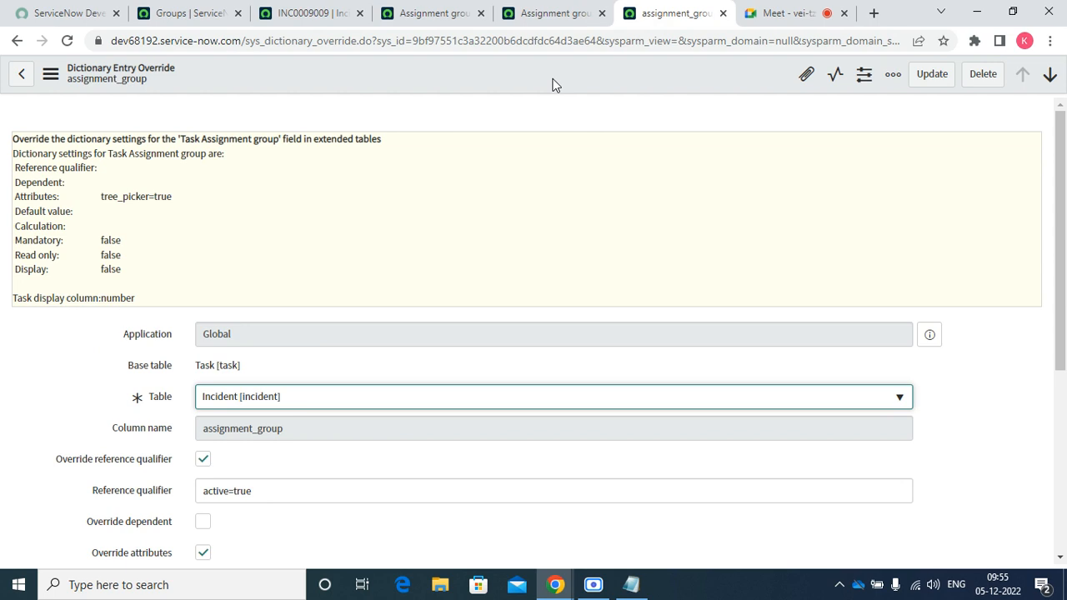
Check the groups offered in the Assignment group lookup of incident INC0009009, then close the lookup
{"action": "left_click", "coordinate": [313, 12]}
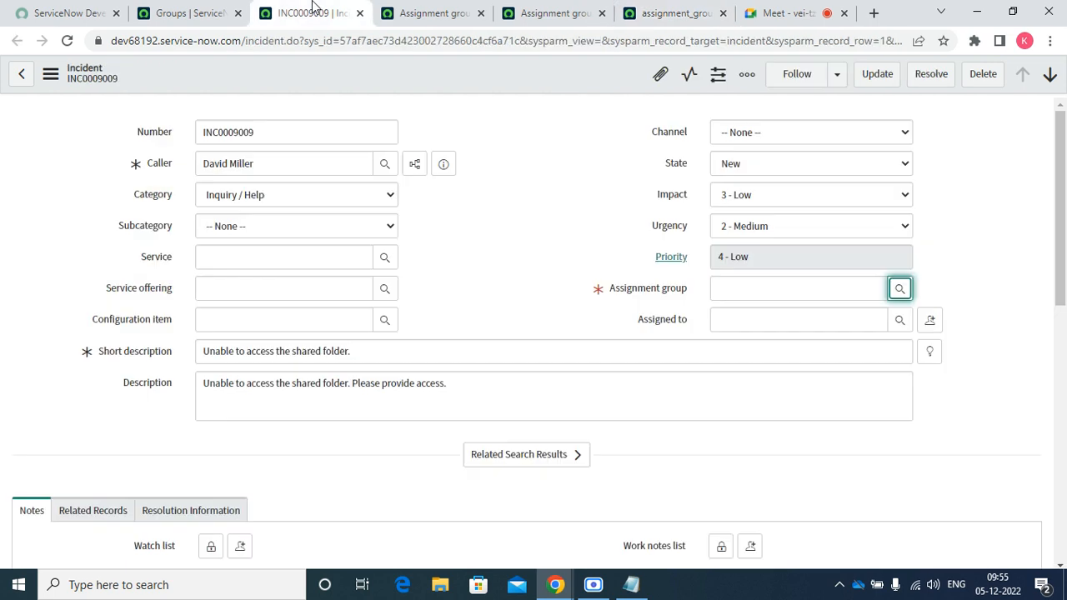
{"action": "left_click", "coordinate": [899, 290]}
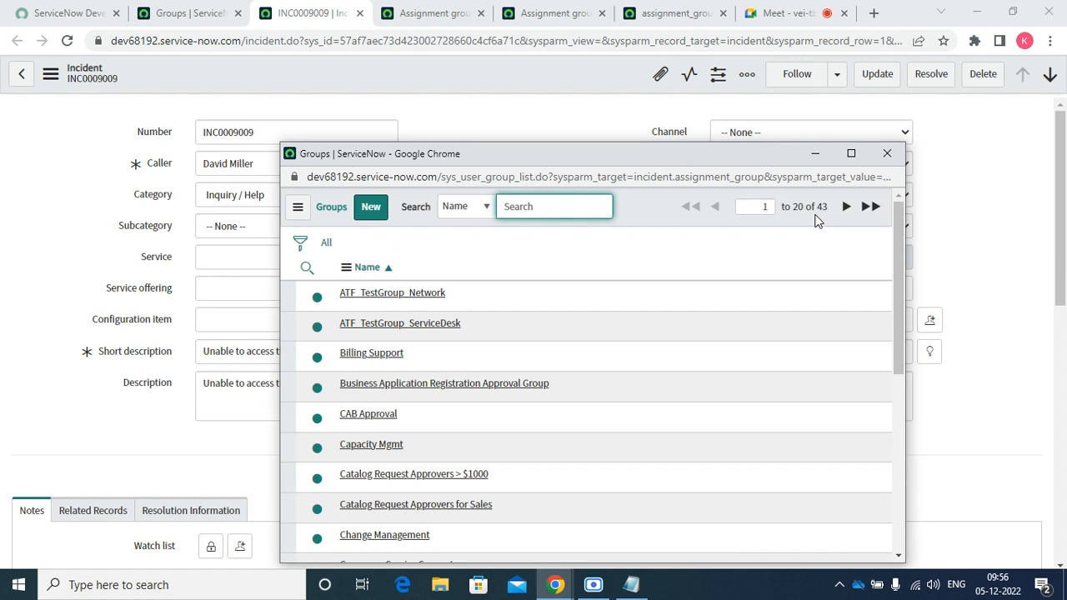
{"action": "left_click", "coordinate": [821, 158]}
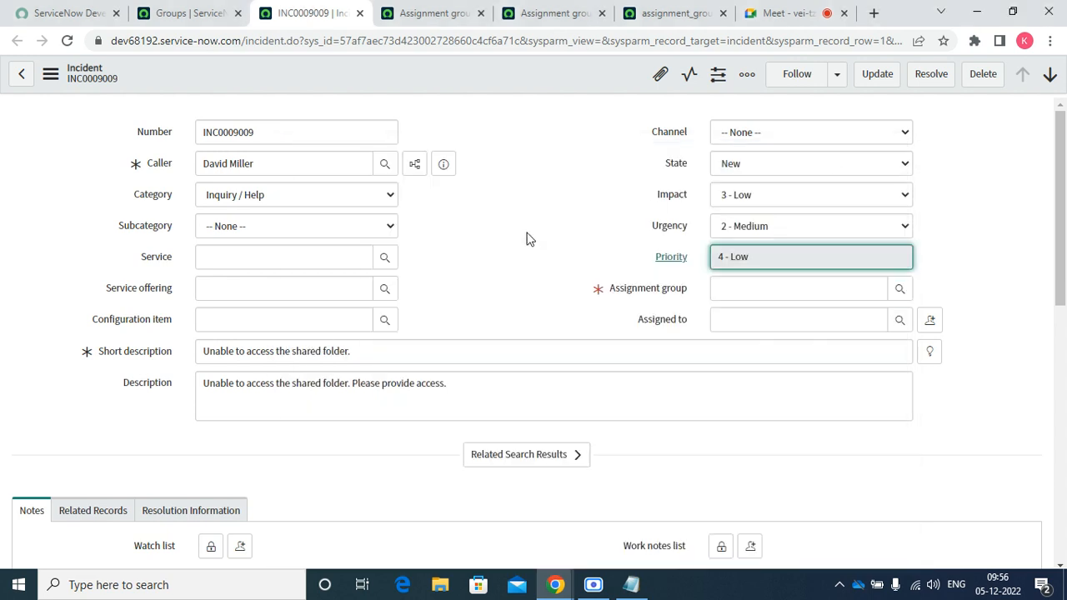
Open problem PRB0007601 from the open problems list and check the groups offered in its Assignment group lookup
{"action": "left_click", "coordinate": [409, 18]}
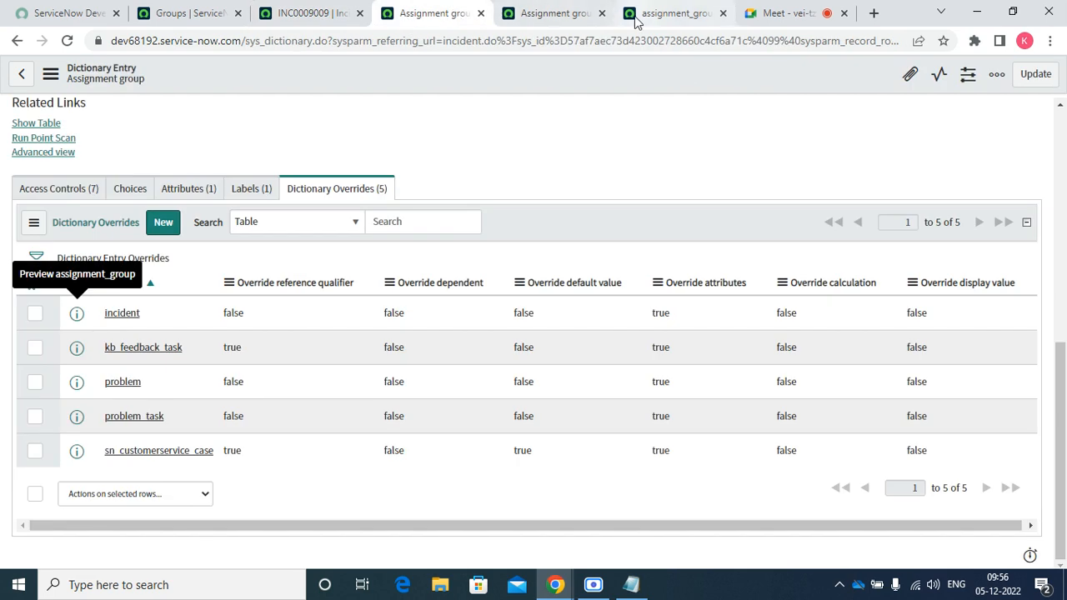
{"action": "left_click", "coordinate": [188, 13]}
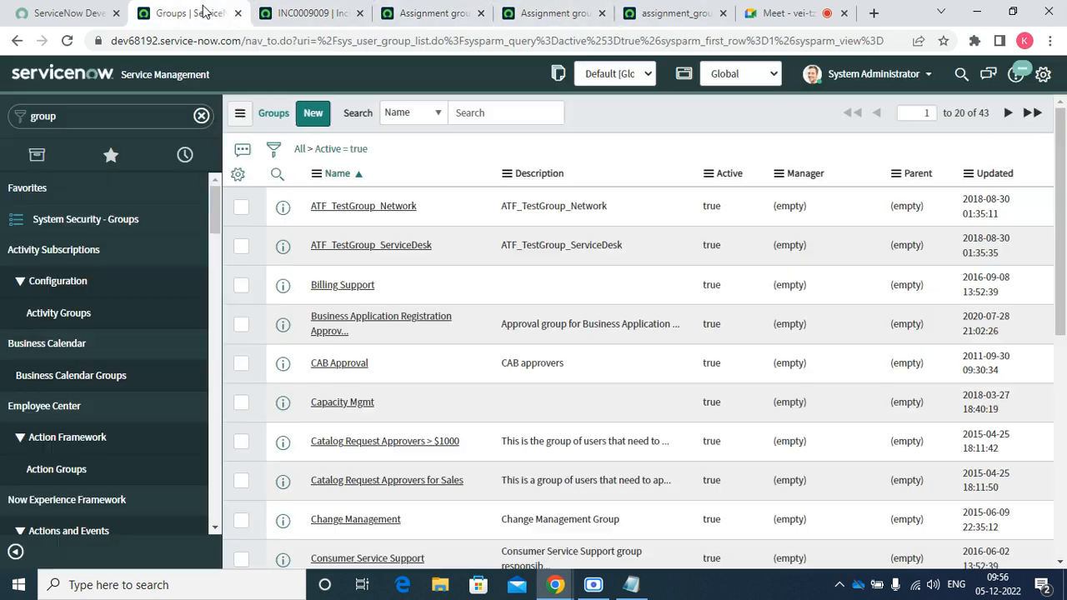
{"action": "left_click", "coordinate": [84, 125]}
{"action": "type", "text": "problem"}
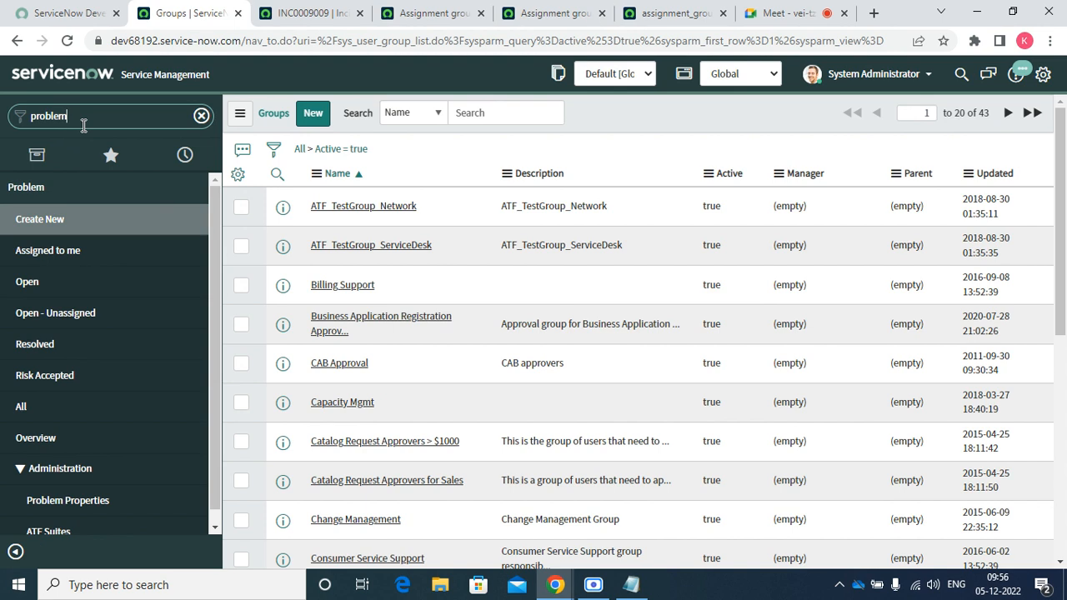
{"action": "left_click", "coordinate": [33, 289]}
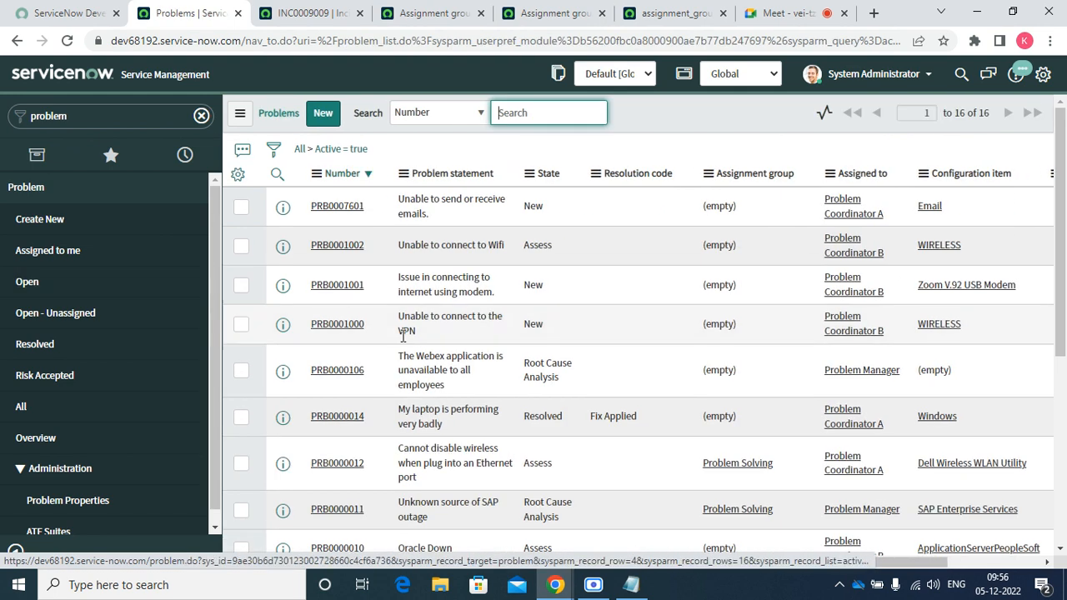
{"action": "left_click", "coordinate": [350, 212]}
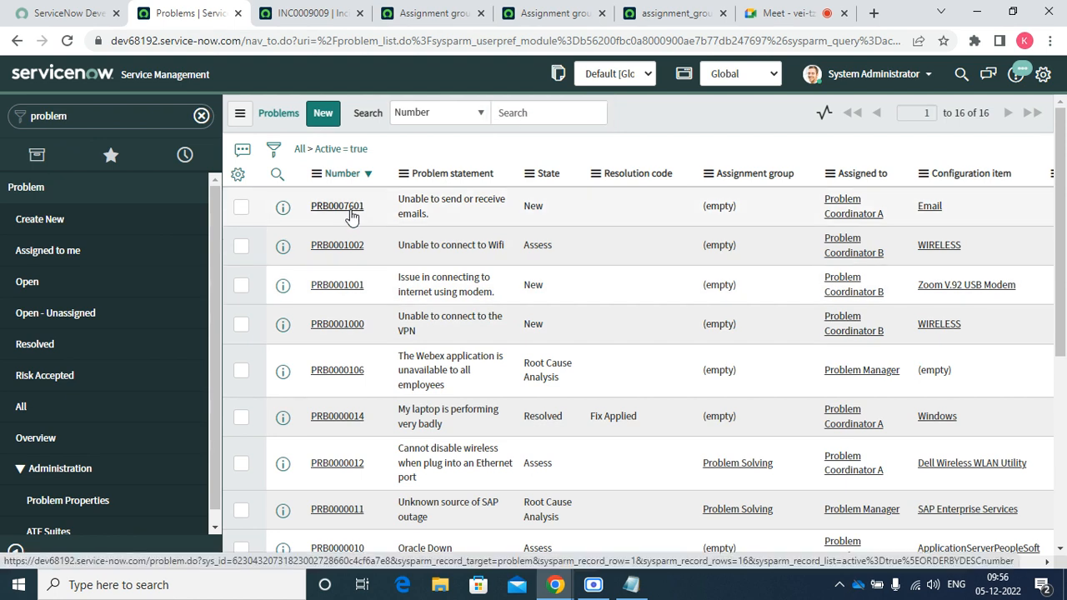
{"action": "left_click", "coordinate": [351, 215]}
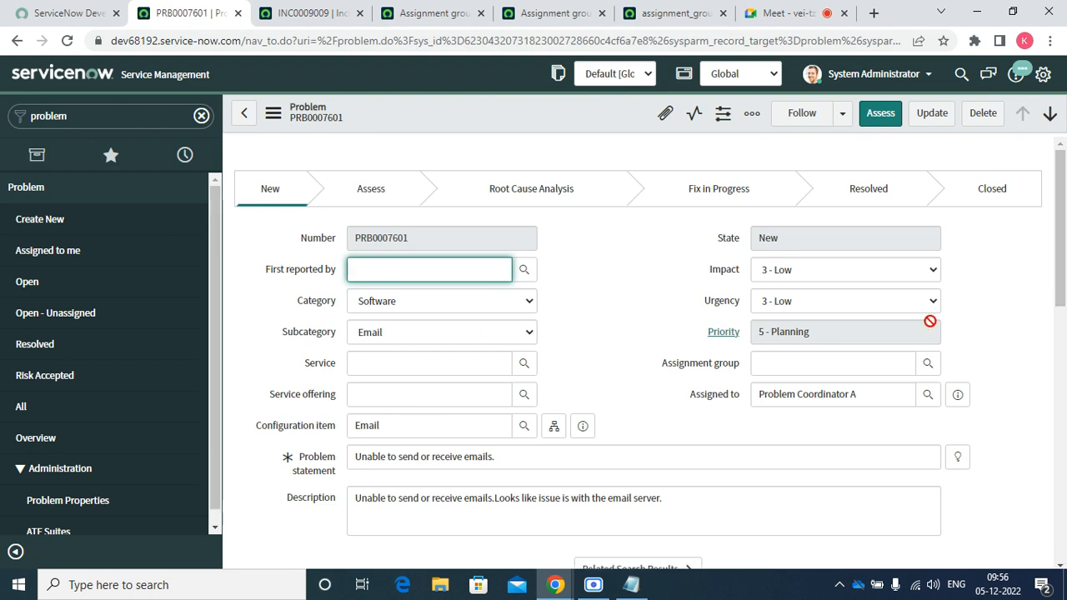
{"action": "left_click", "coordinate": [929, 364]}
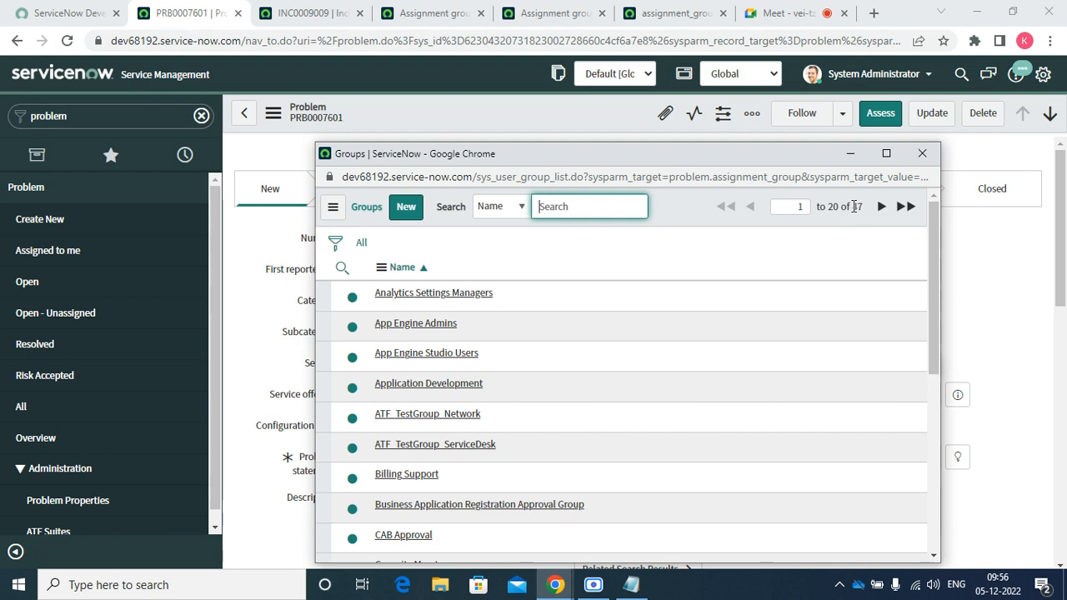
{"action": "left_click", "coordinate": [923, 155]}
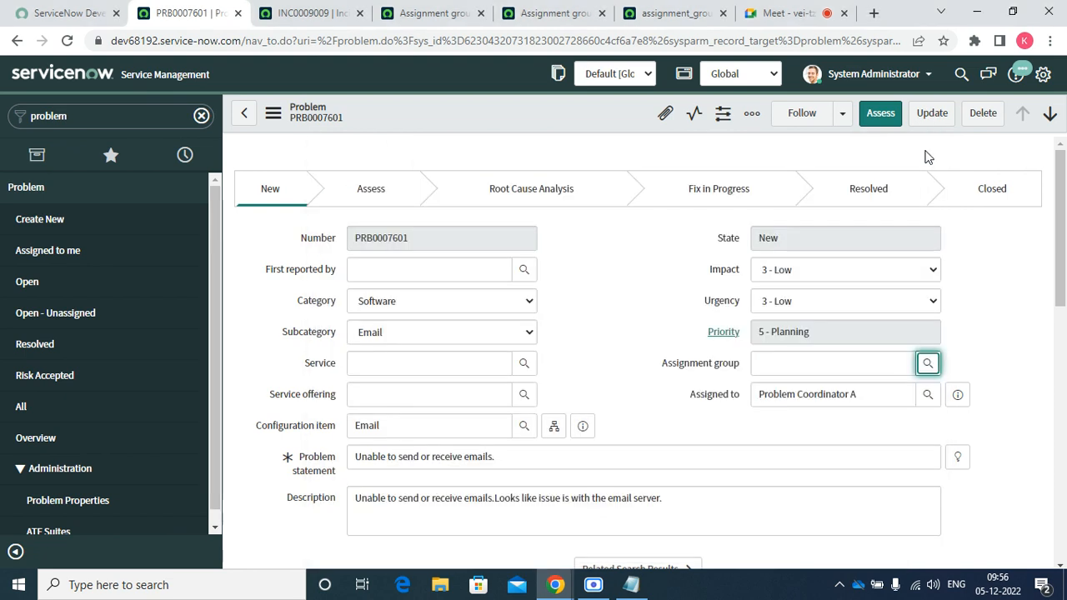
Open the unfiltered System Security Groups list and show its filter condition builder
{"action": "left_click", "coordinate": [114, 118]}
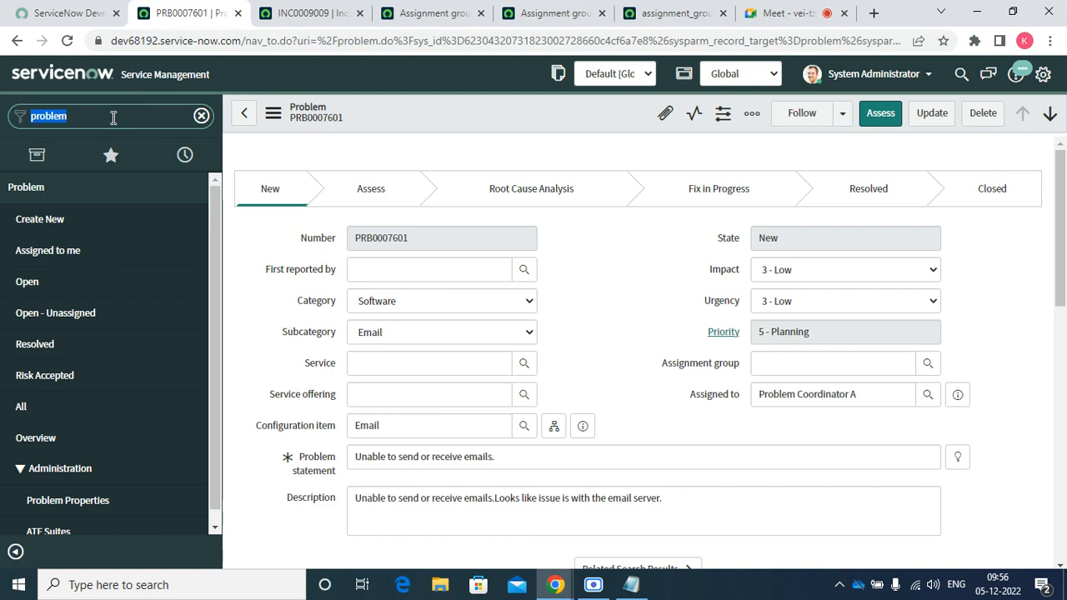
{"action": "type", "text": "group"}
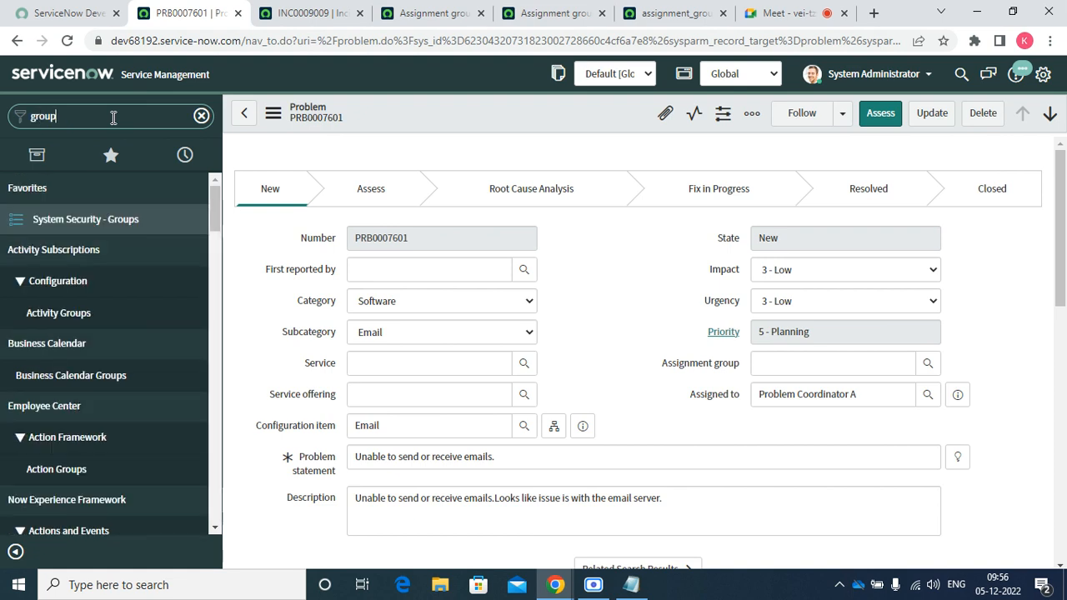
{"action": "left_click", "coordinate": [104, 222]}
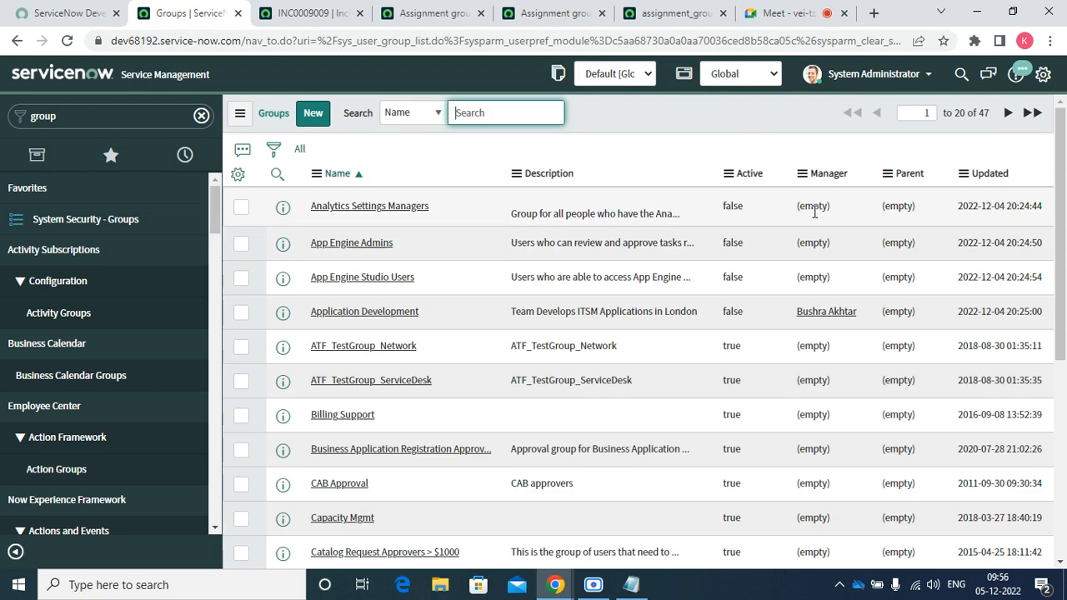
{"action": "left_click", "coordinate": [273, 149]}
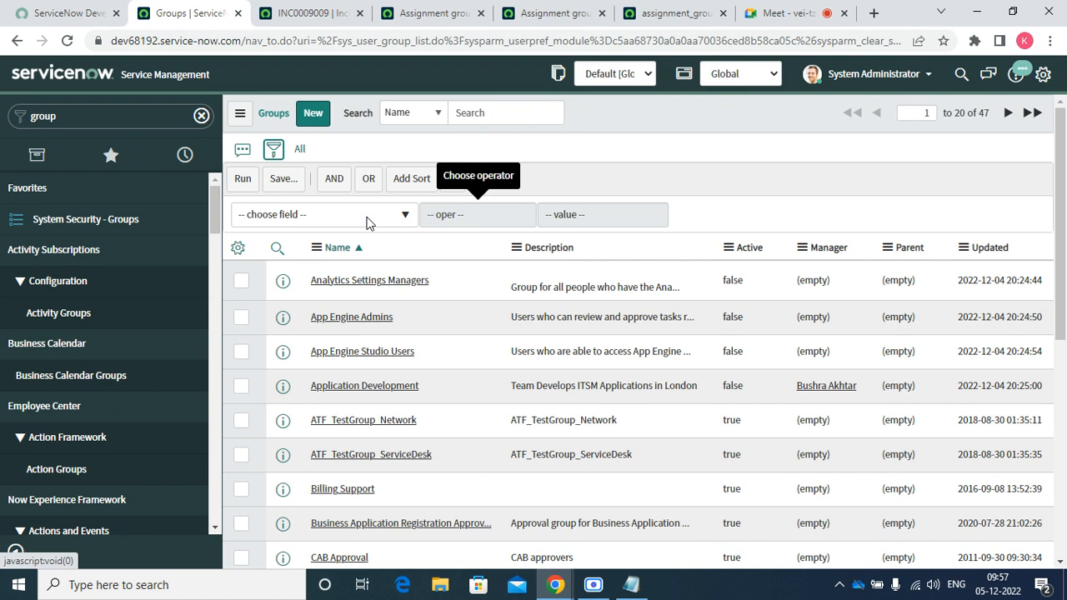
Add the filter condition Active is true to the Groups list
{"action": "left_click", "coordinate": [367, 219]}
{"action": "type", "text": "ativ"}
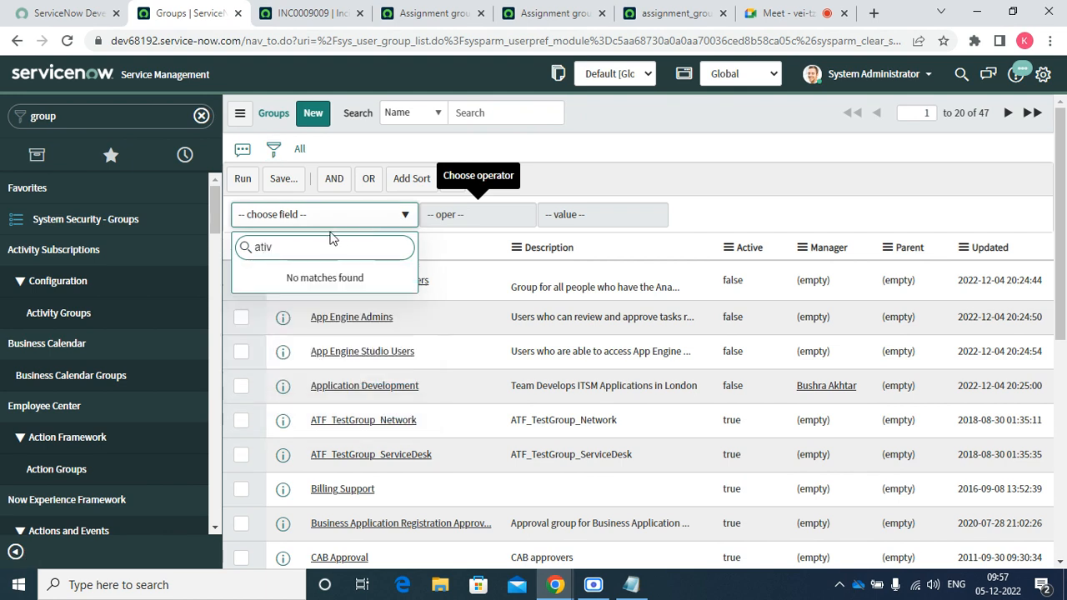
{"action": "key", "text": "BackSpace"}
{"action": "key", "text": "BackSpace"}
{"action": "type", "text": "c"}
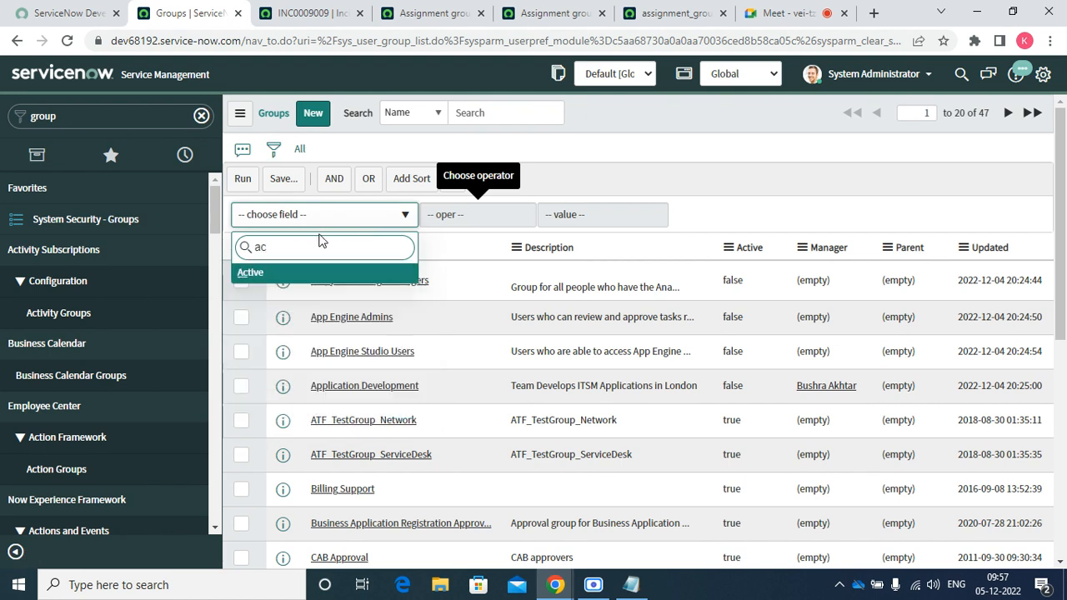
{"action": "key", "text": "Return"}
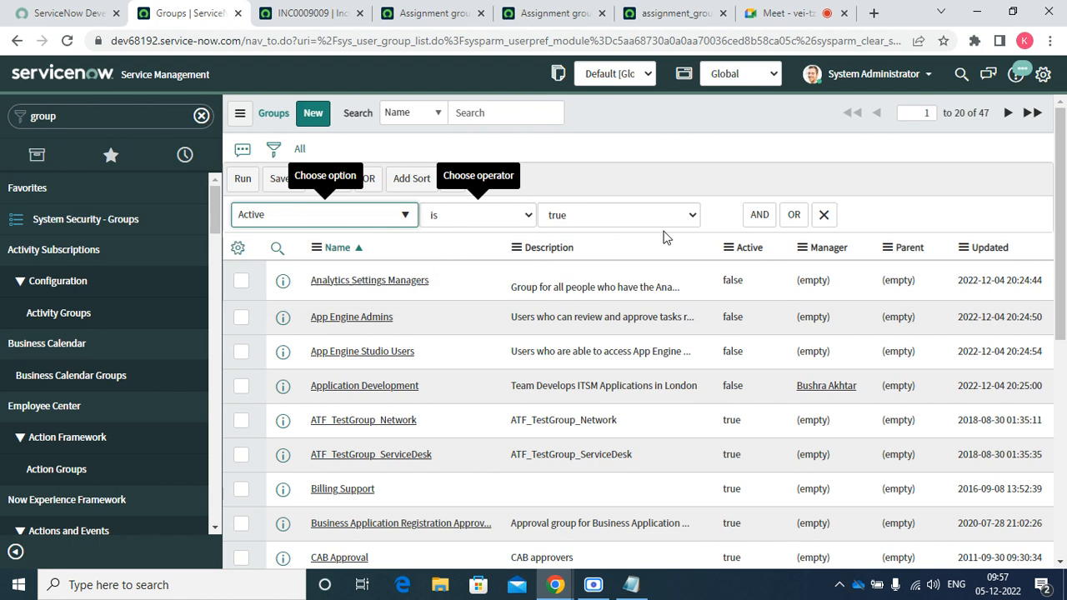
Add a second required condition, Manager is not empty, and run the Groups filter
{"action": "left_click", "coordinate": [758, 217]}
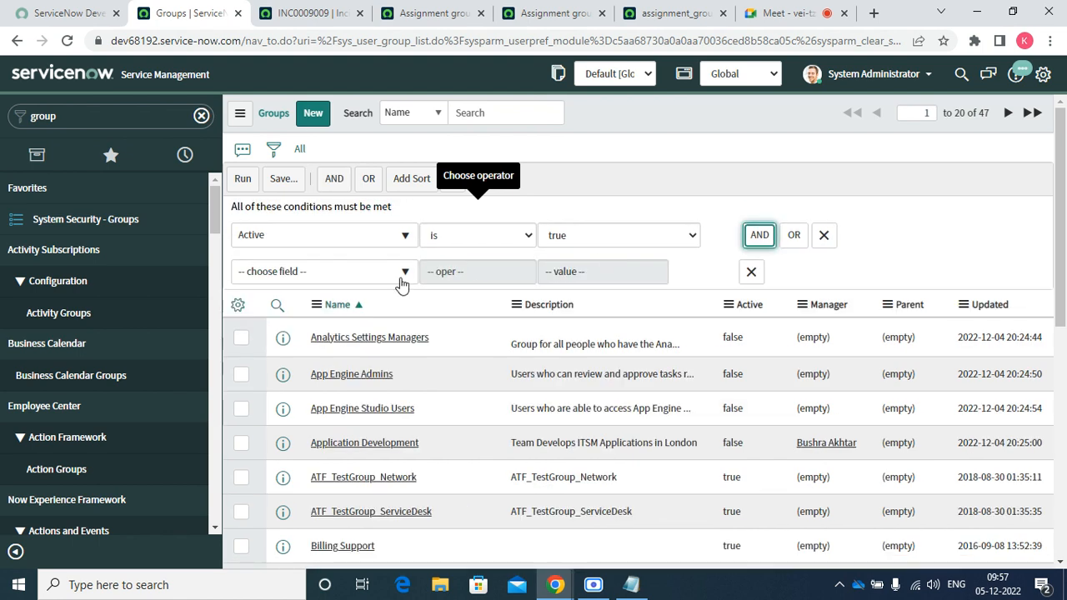
{"action": "left_click", "coordinate": [402, 280]}
{"action": "type", "text": "mana"}
{"action": "key", "text": "Down"}
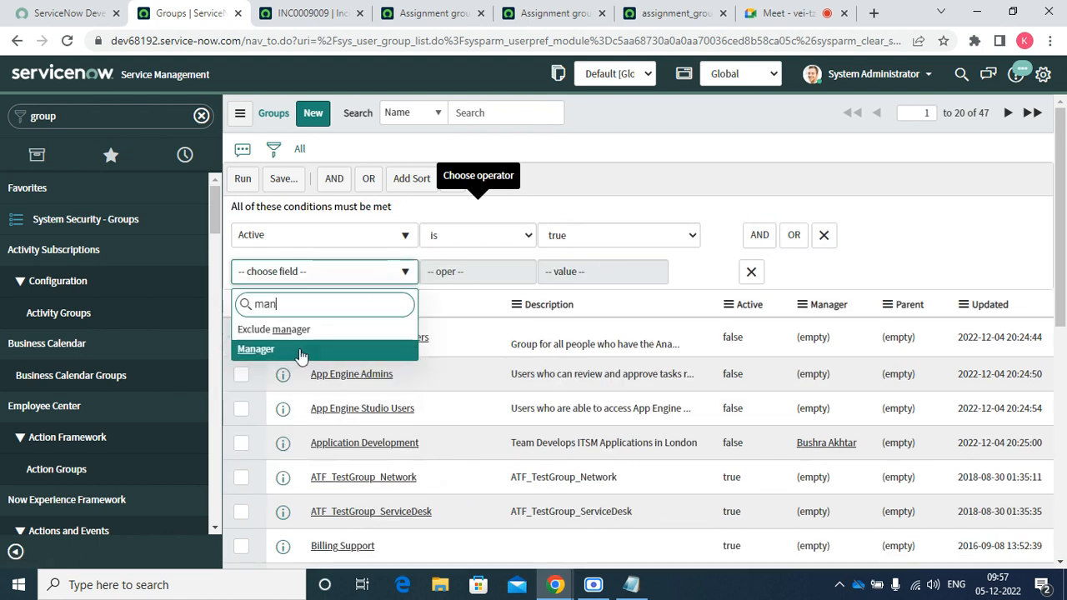
{"action": "key", "text": "Return"}
{"action": "left_click", "coordinate": [505, 273]}
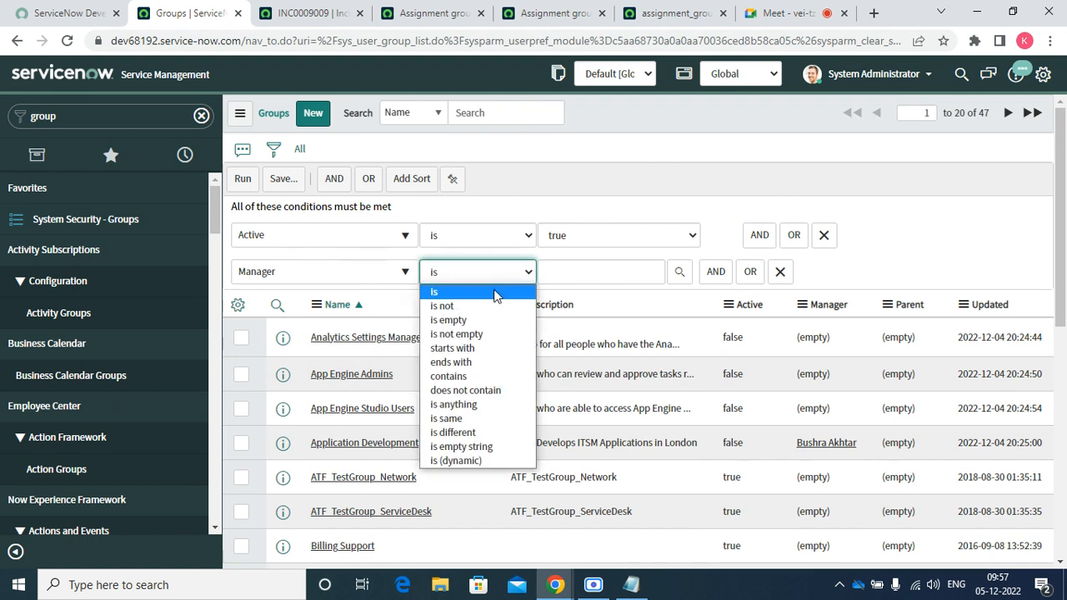
{"action": "left_click", "coordinate": [473, 336]}
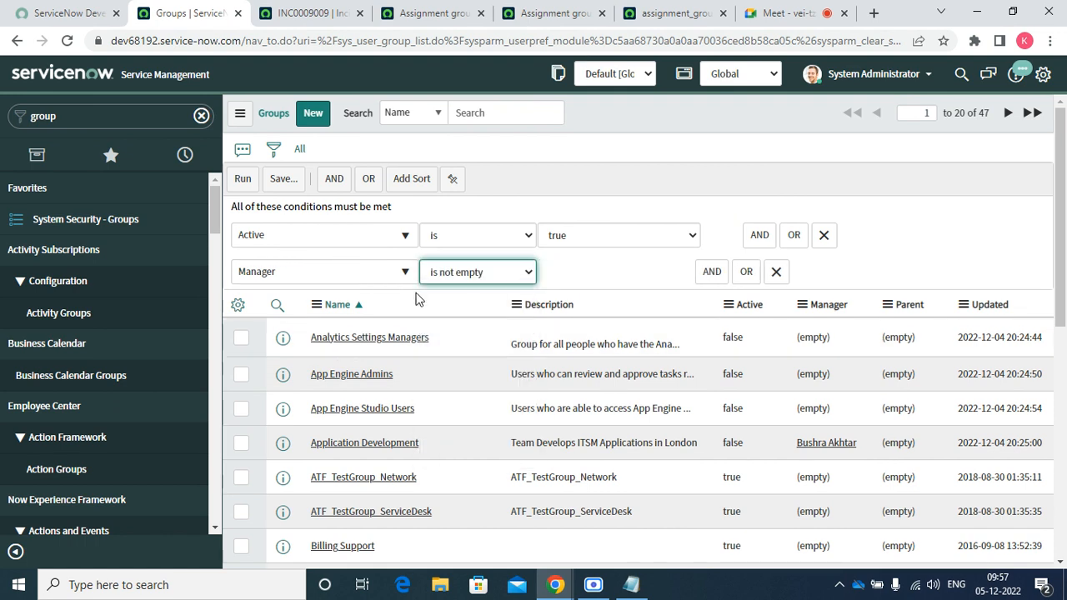
{"action": "left_click", "coordinate": [242, 178]}
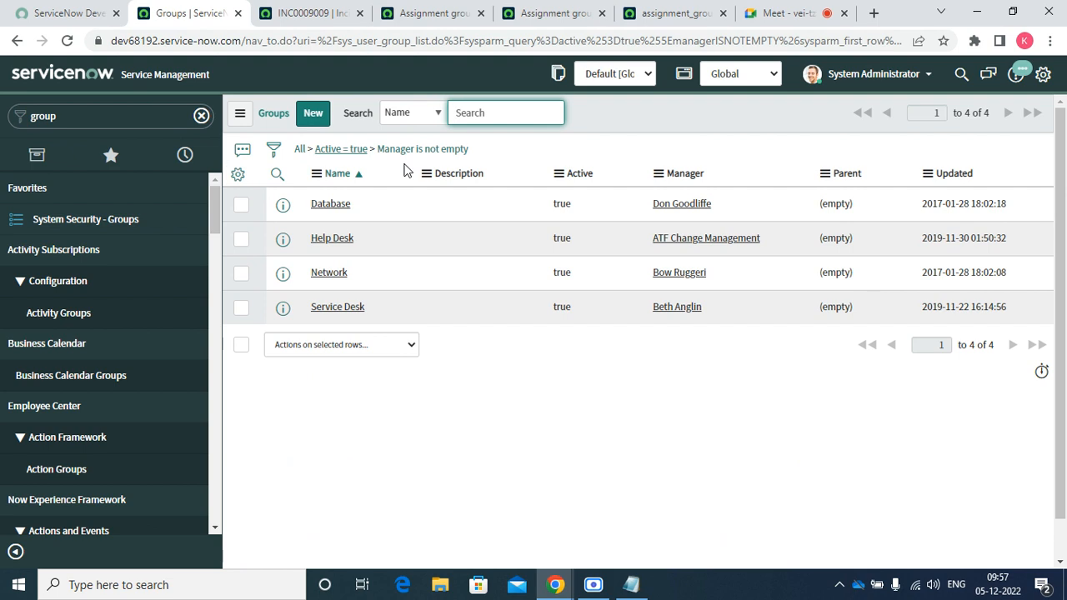
Copy the Groups filter's query and open the problem table's Assignment group dictionary override in a new browser tab
{"action": "right_click", "coordinate": [457, 151]}
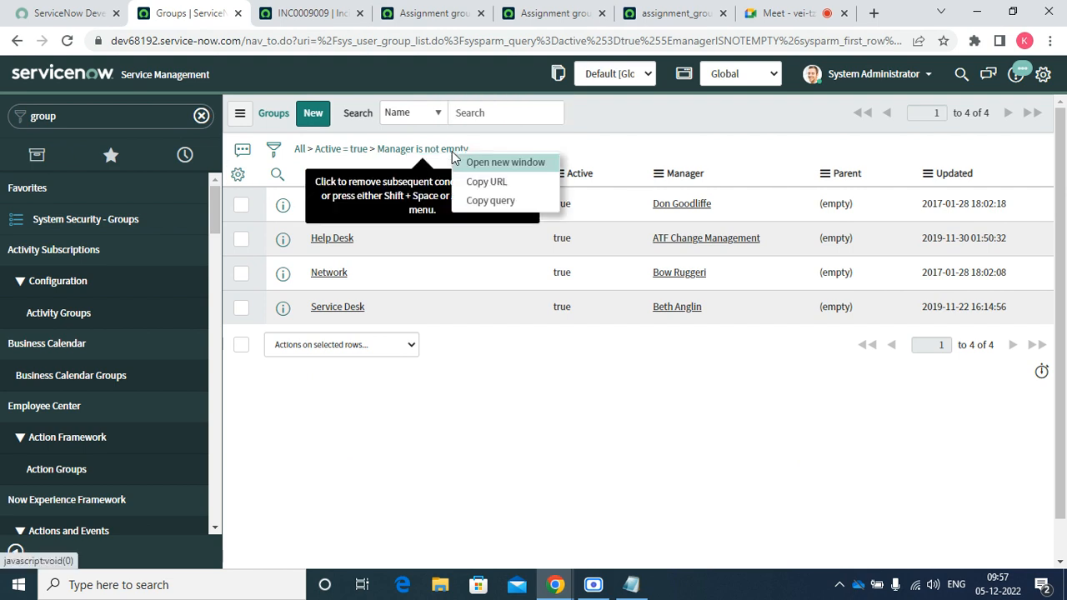
{"action": "left_click", "coordinate": [485, 197]}
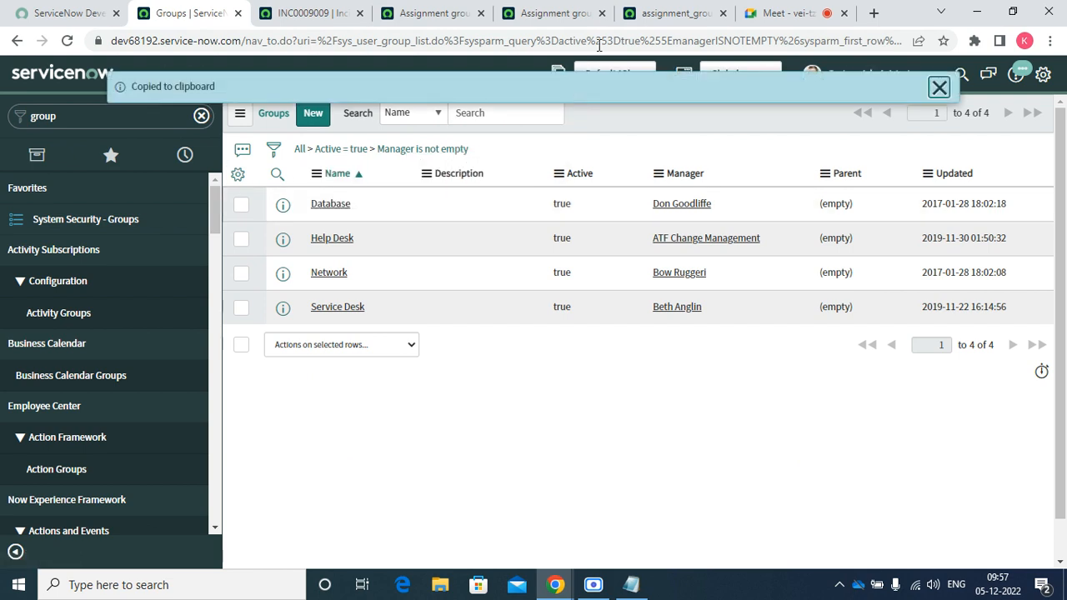
{"action": "left_click", "coordinate": [652, 22]}
{"action": "left_click", "coordinate": [550, 23]}
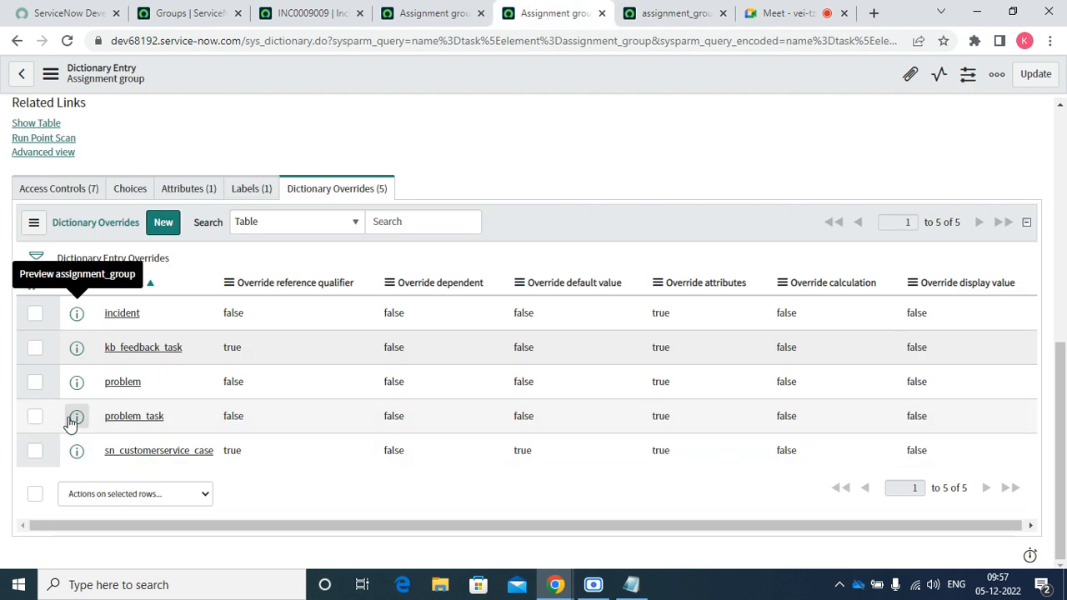
{"action": "right_click", "coordinate": [79, 383]}
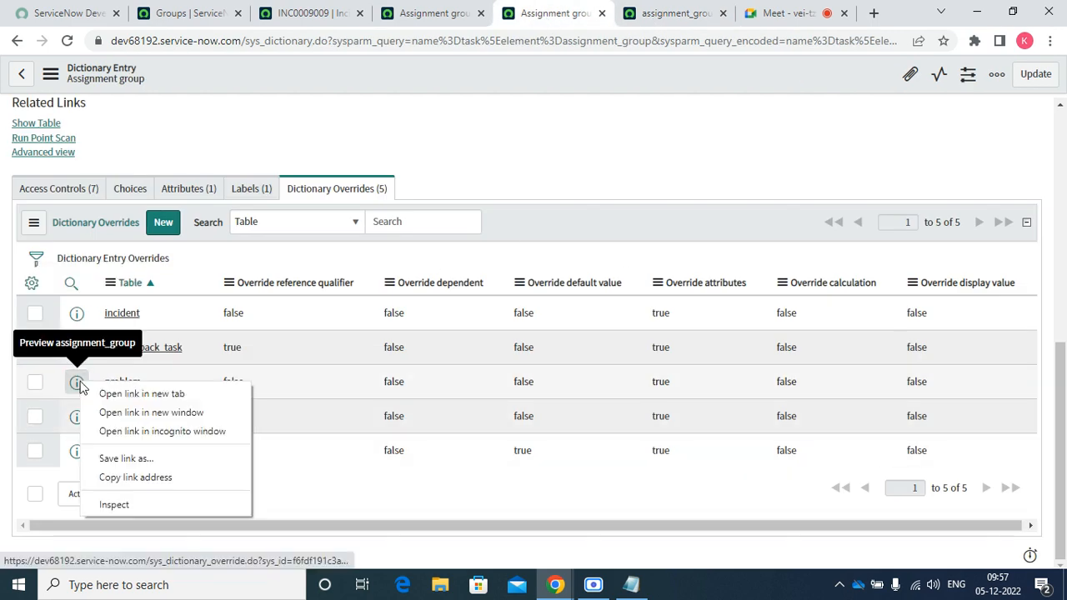
{"action": "left_click", "coordinate": [142, 394]}
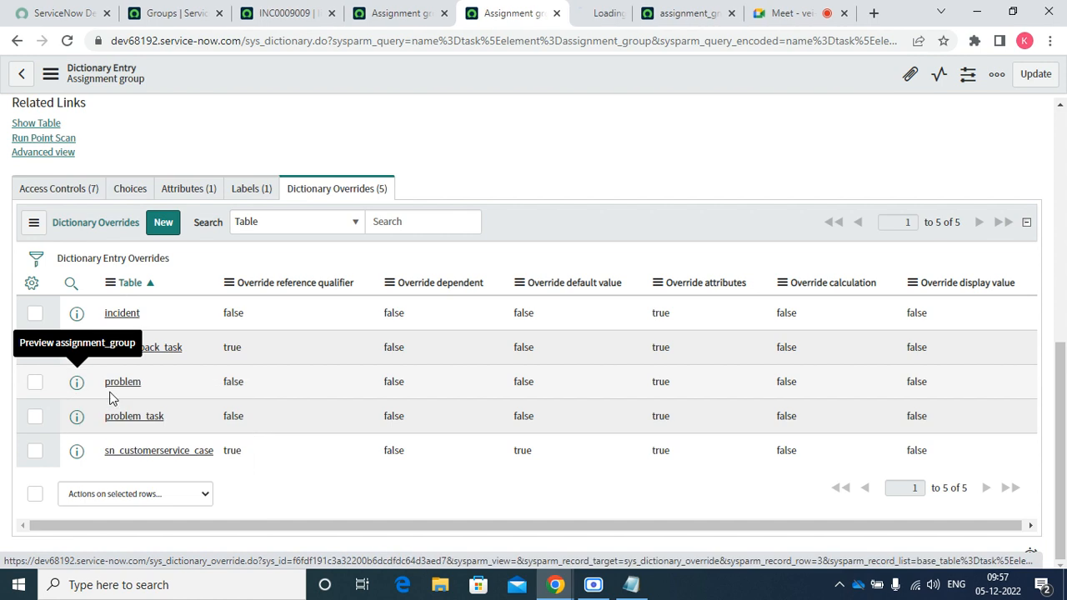
{"action": "left_click", "coordinate": [582, 14]}
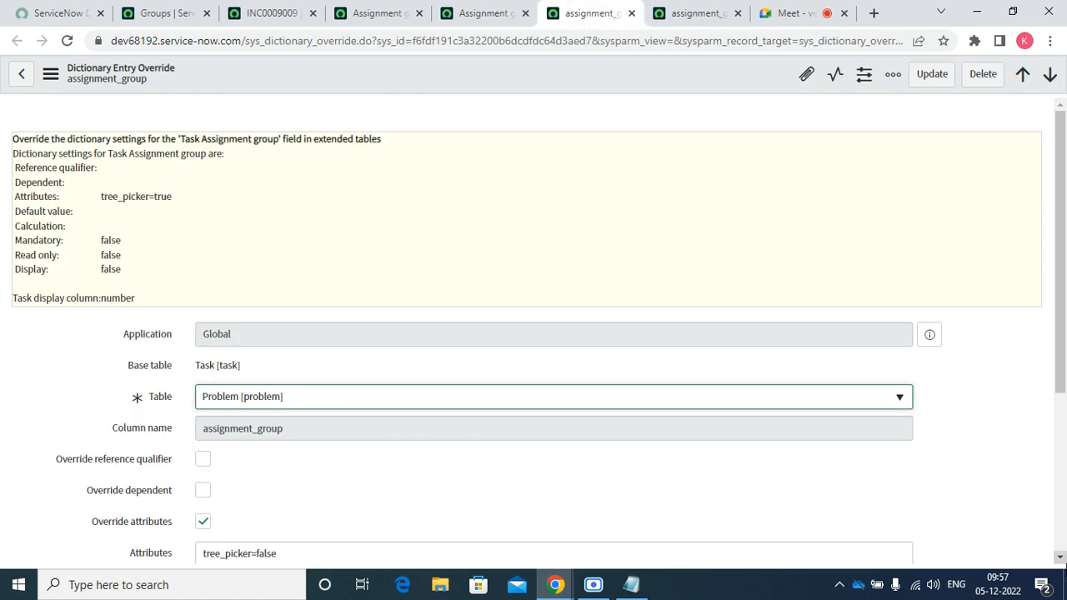
Enable Override reference qualifier, paste active=true^managerISNOTEMPTY as the reference qualifier, and save the override
{"action": "left_click", "coordinate": [1060, 557]}
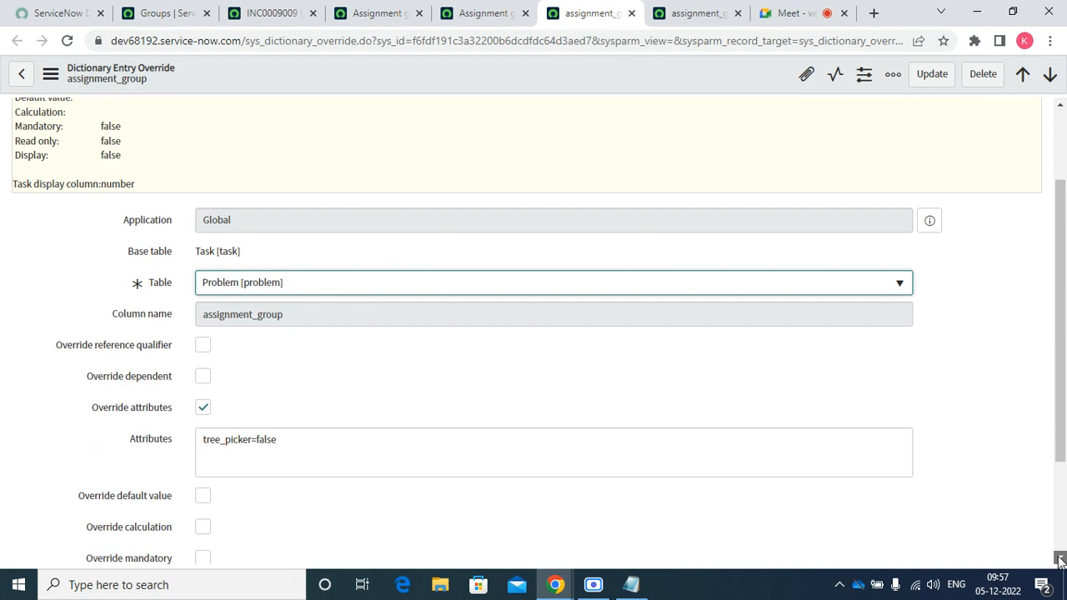
{"action": "left_click", "coordinate": [1060, 560]}
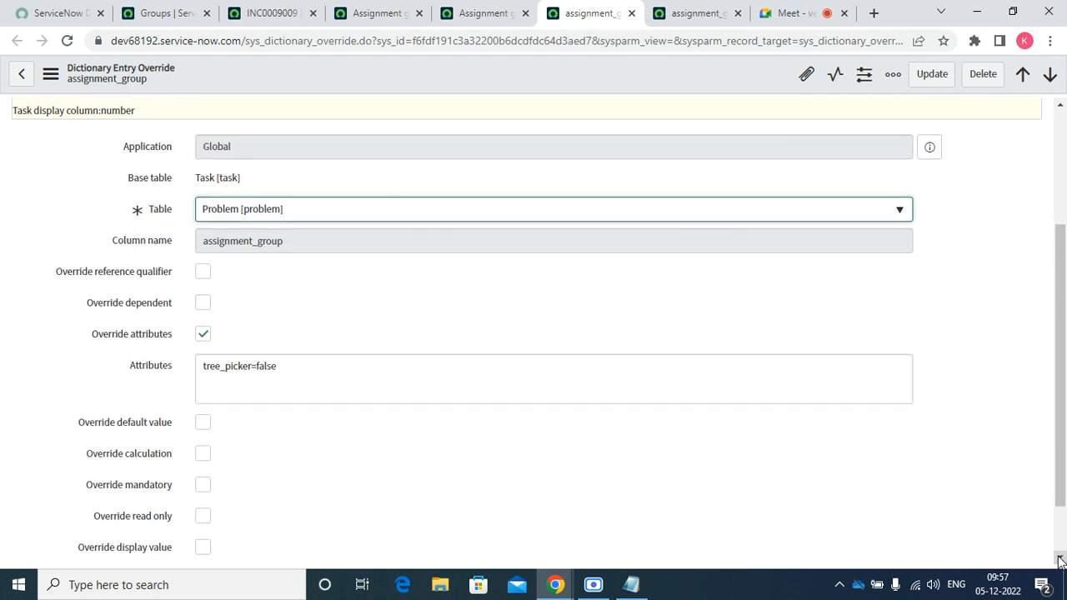
{"action": "left_click", "coordinate": [213, 273]}
{"action": "left_click", "coordinate": [229, 301]}
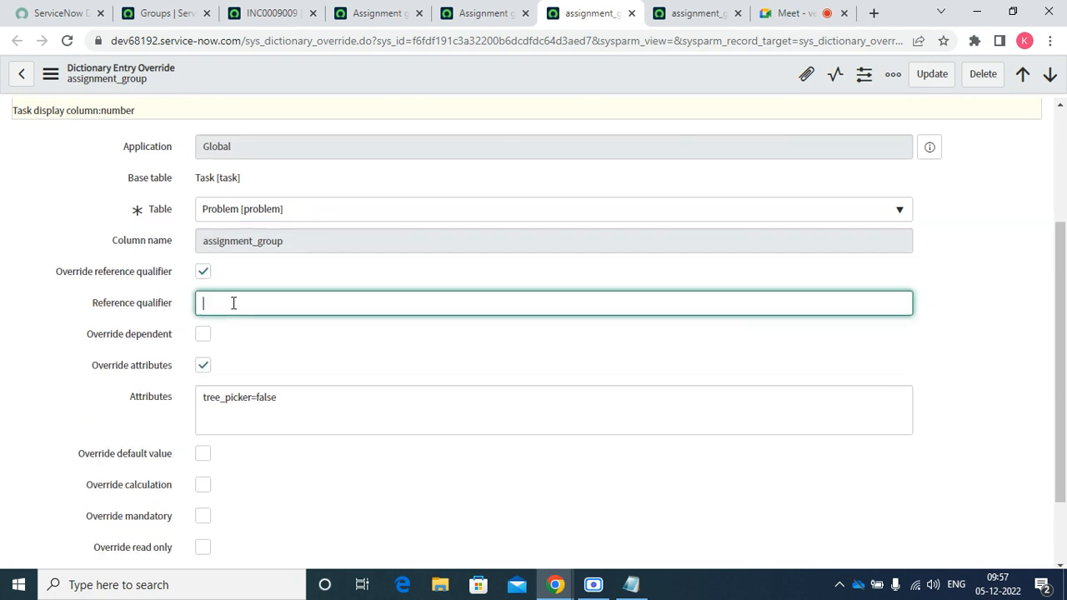
{"action": "right_click", "coordinate": [233, 309]}
{"action": "left_click", "coordinate": [274, 426]}
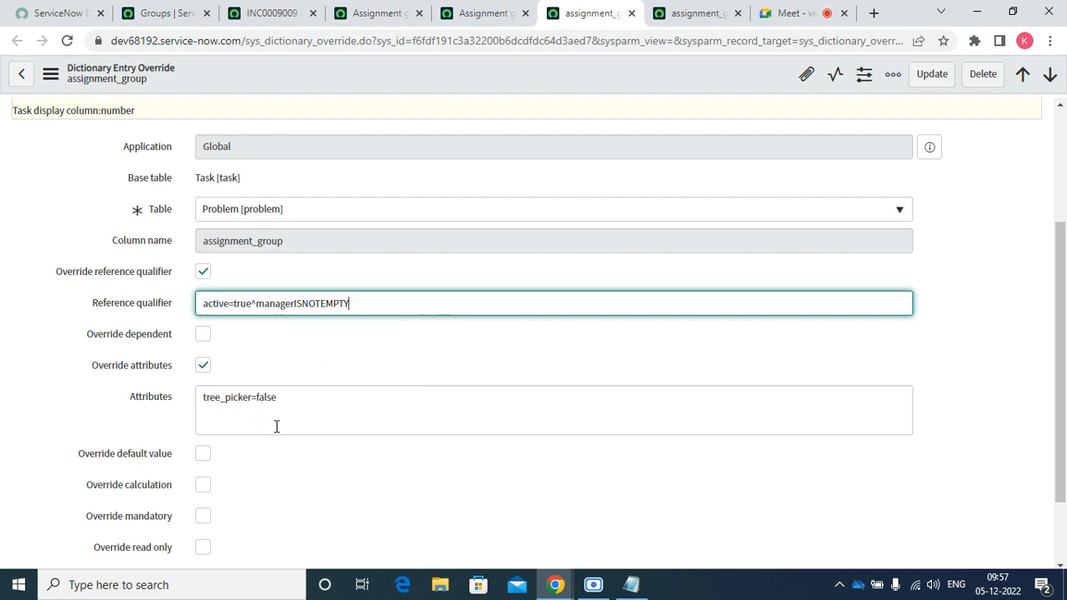
{"action": "right_click", "coordinate": [701, 77]}
{"action": "left_click", "coordinate": [722, 88]}
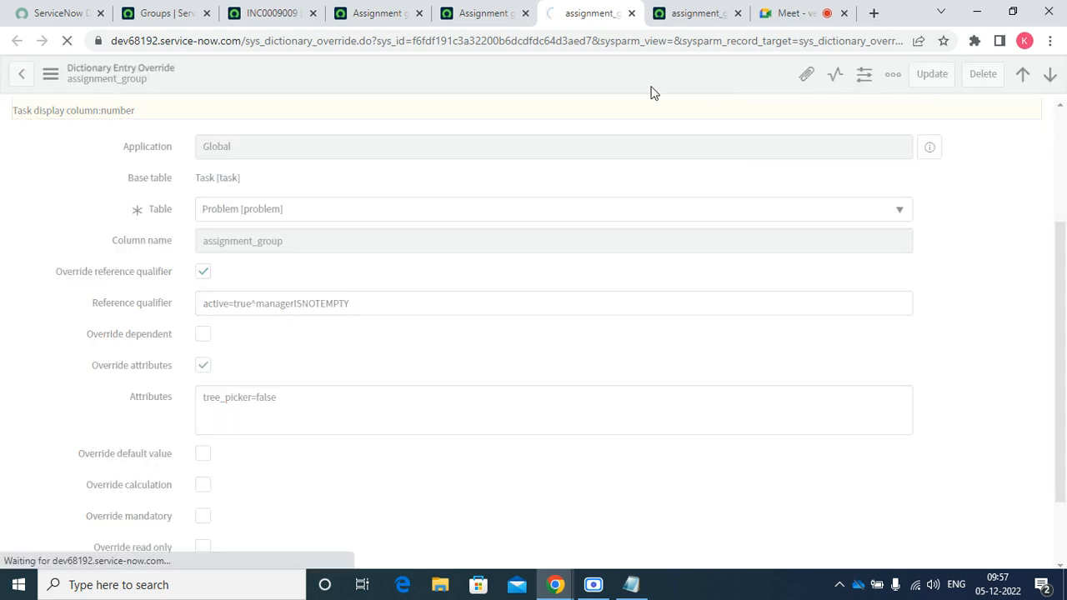
Find the Problem module's open records and open problem PRB0007601
{"action": "left_click", "coordinate": [142, 10]}
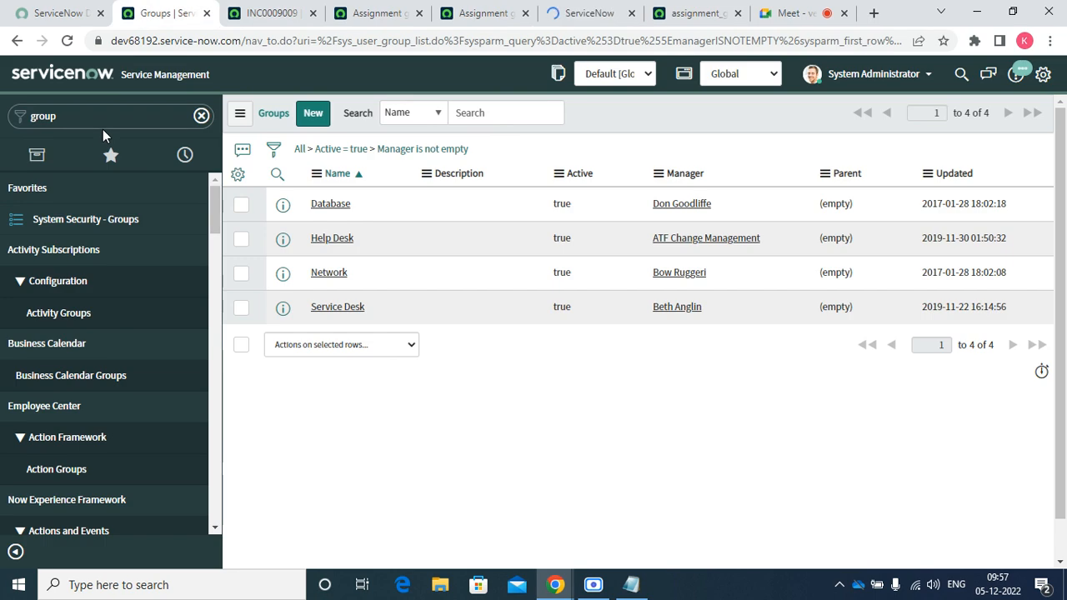
{"action": "left_click", "coordinate": [123, 109]}
{"action": "key", "text": "BackSpace"}
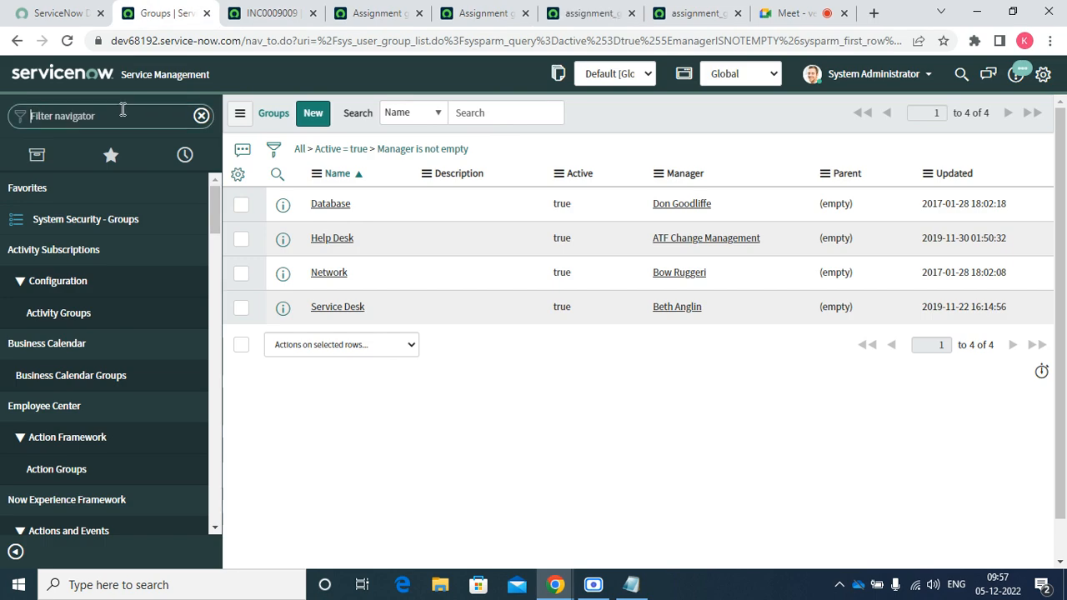
{"action": "type", "text": "pro"}
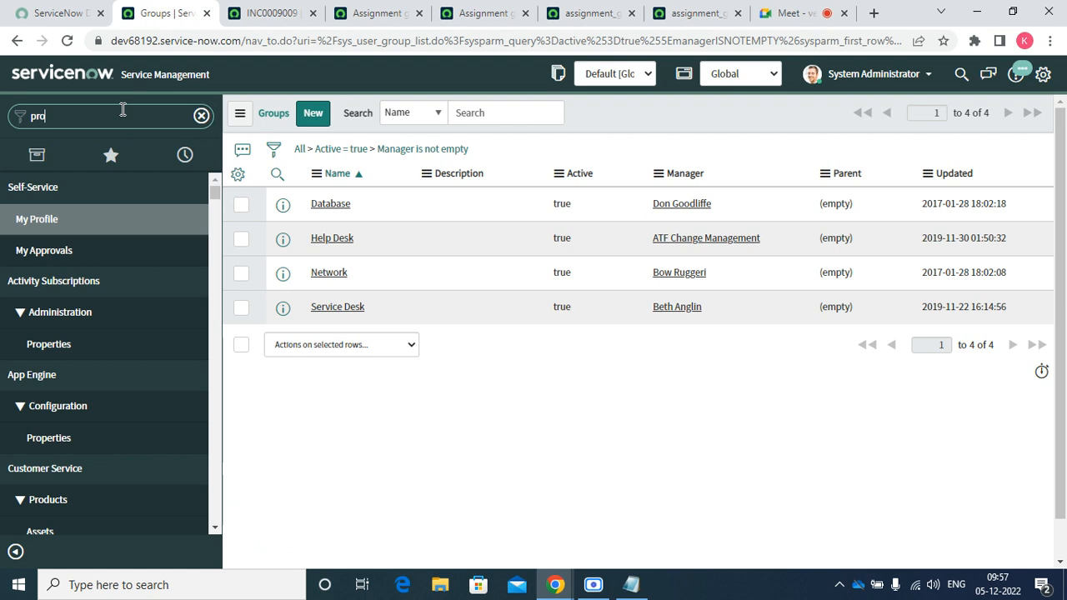
{"action": "type", "text": "bl"}
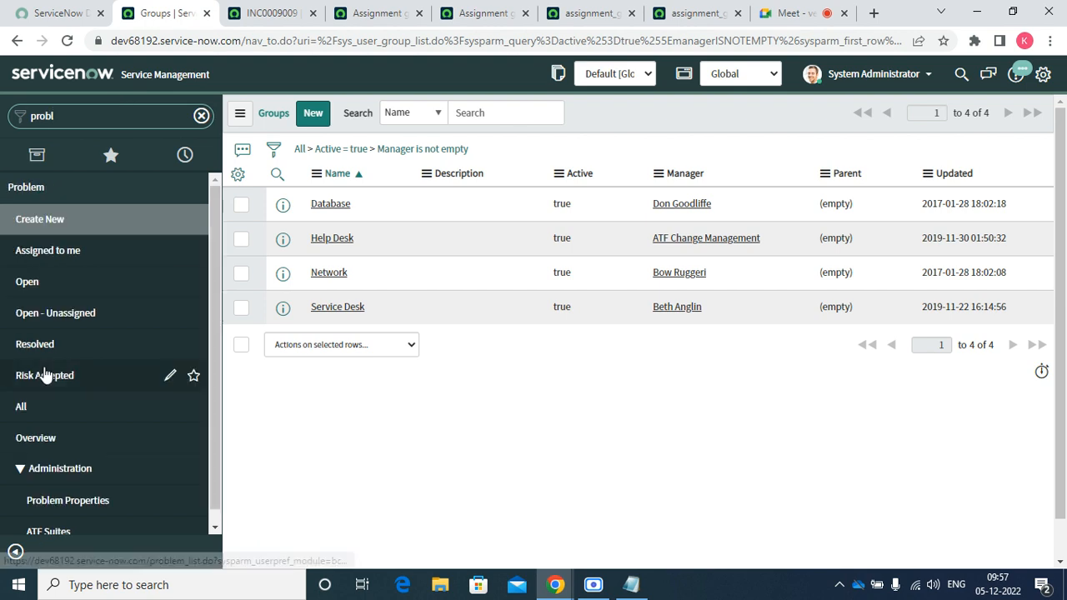
{"action": "left_click", "coordinate": [25, 285]}
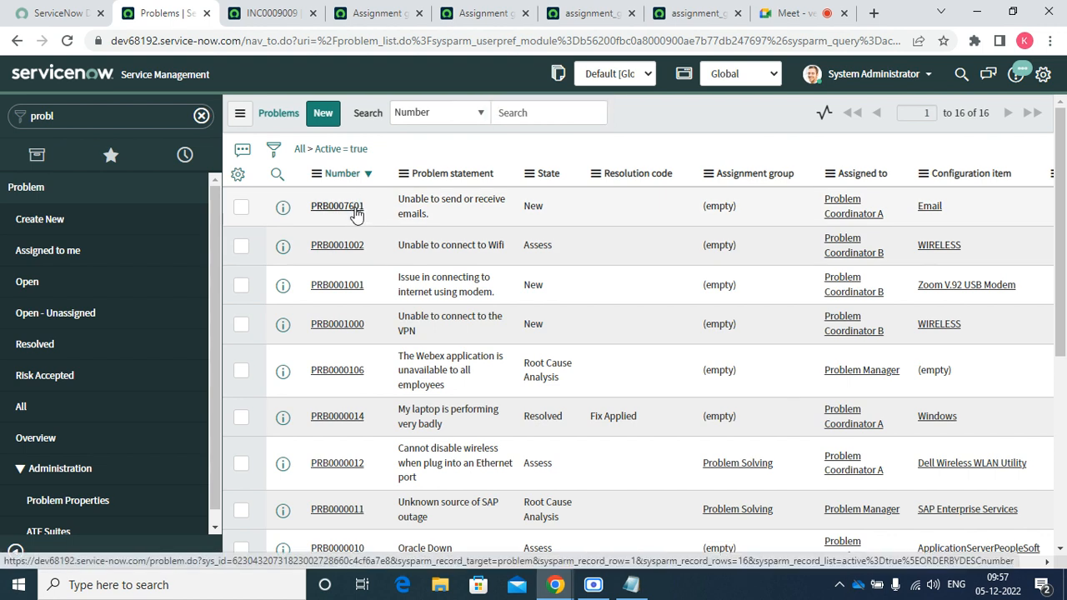
{"action": "left_click", "coordinate": [354, 210]}
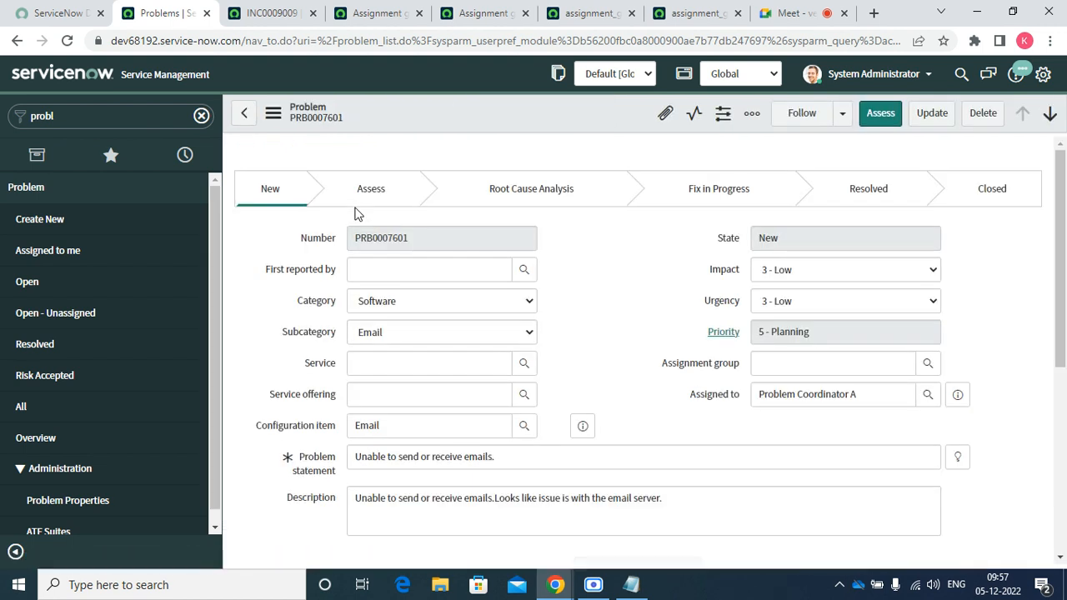
Compare the groups offered for Assignment group on problem PRB0007601 and on incident INC0009009
{"action": "left_click", "coordinate": [928, 362]}
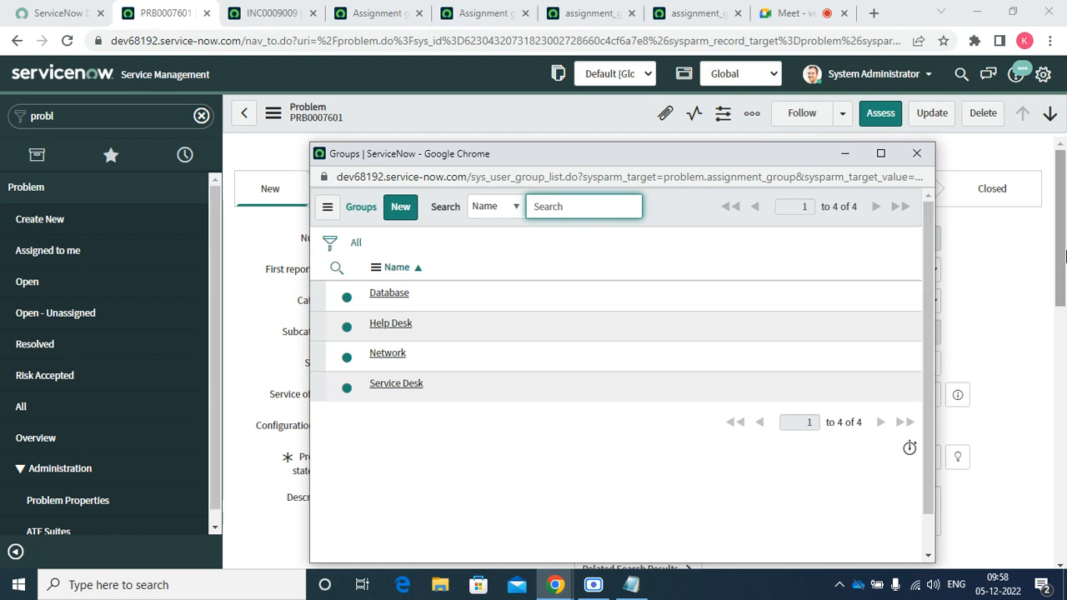
{"action": "left_click", "coordinate": [915, 155]}
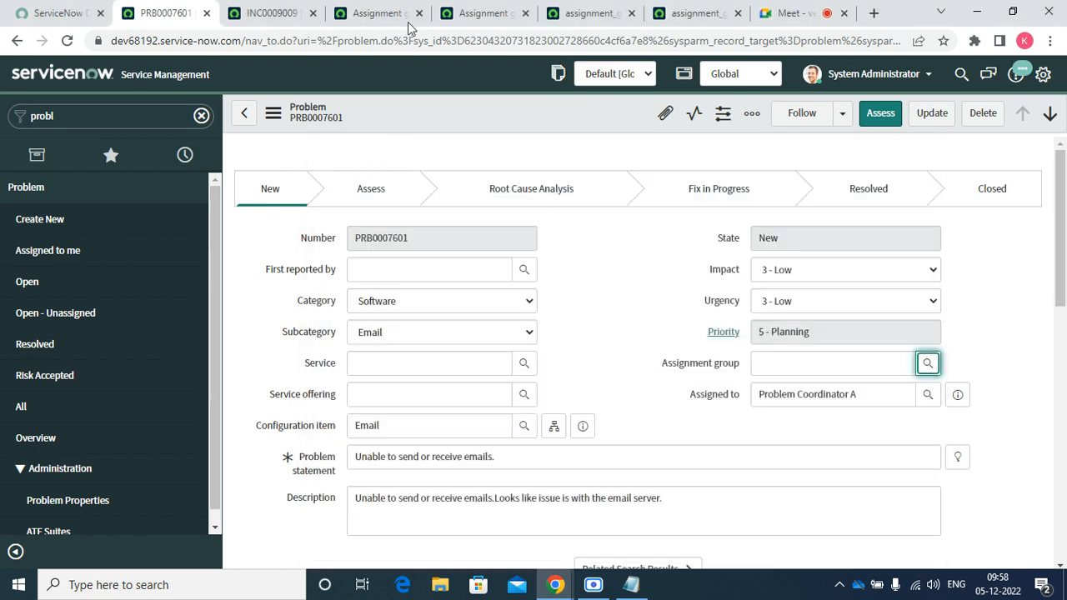
{"action": "left_click", "coordinate": [300, 13]}
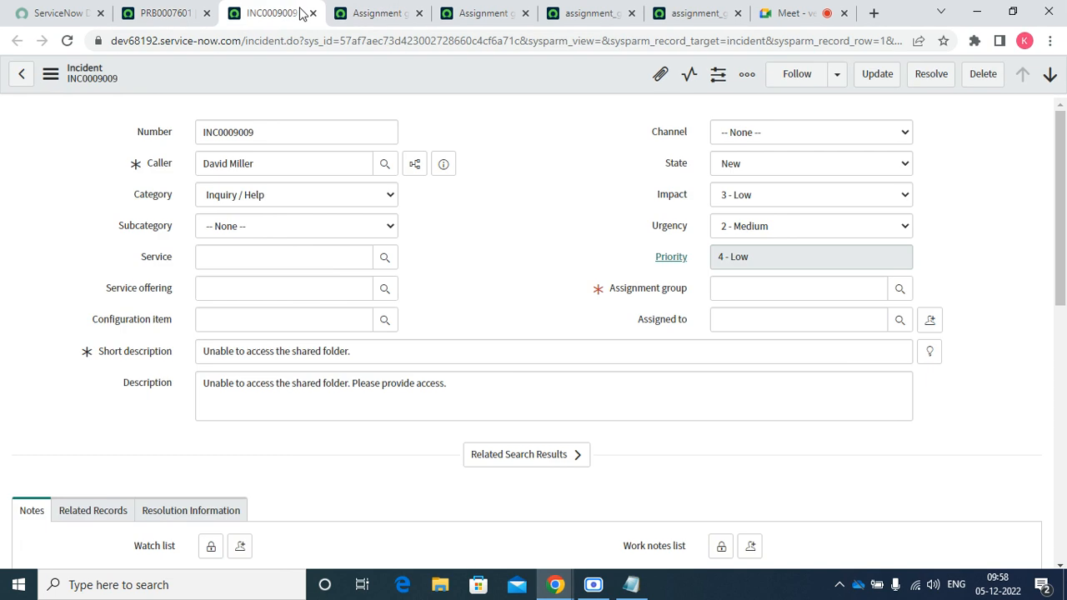
{"action": "left_click", "coordinate": [900, 295]}
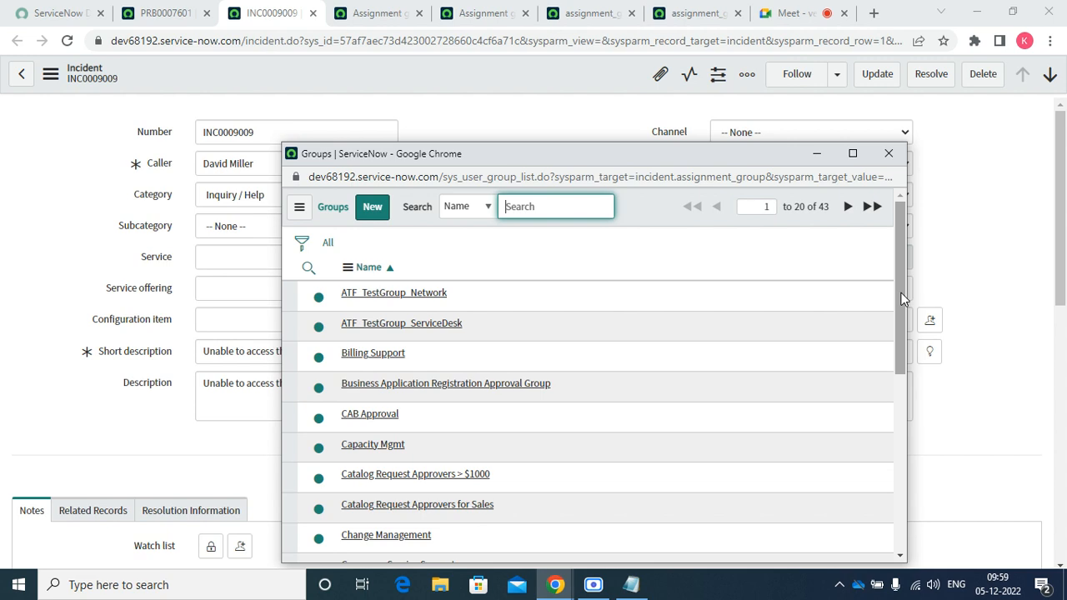
{"action": "left_click", "coordinate": [158, 8]}
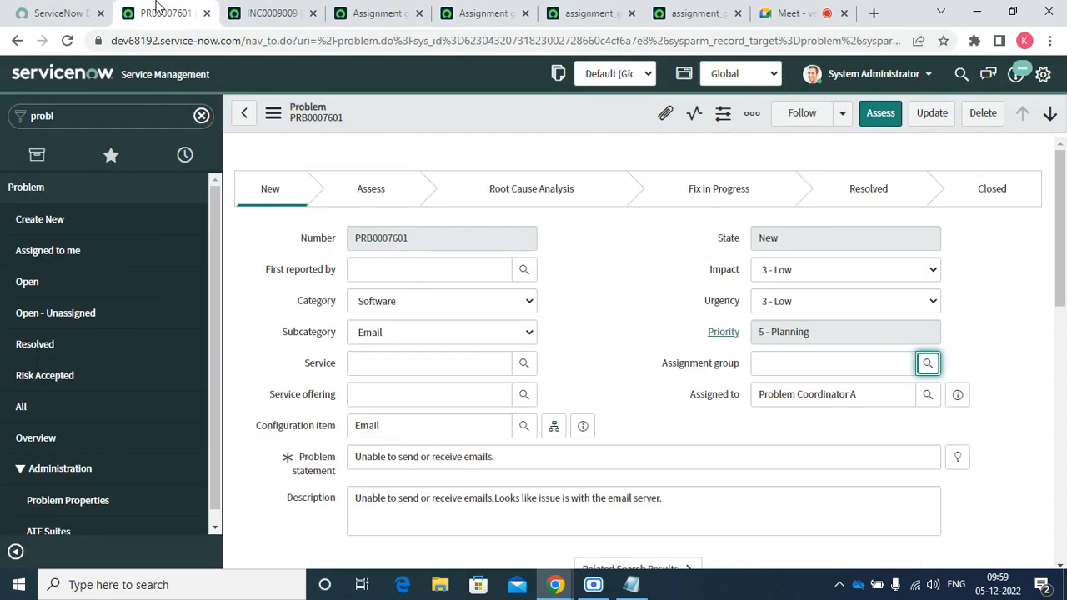
Preview the fields revealed by Override dependent and Override default value on the problem table's assignment_group override, leaving both options off
{"action": "left_click", "coordinate": [593, 13]}
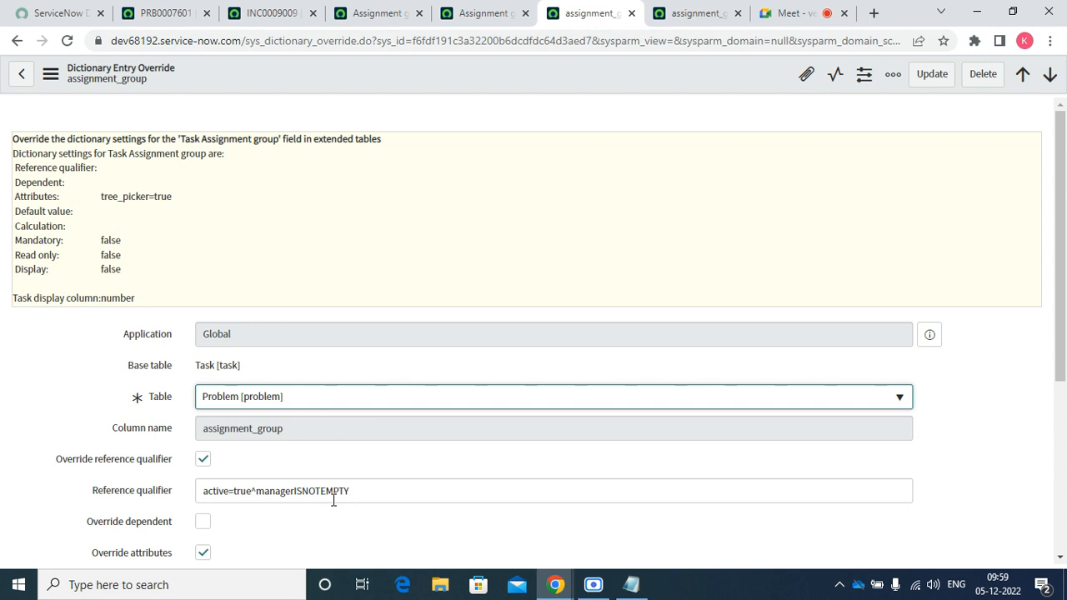
{"action": "left_click", "coordinate": [1061, 556]}
{"action": "left_click", "coordinate": [467, 305]}
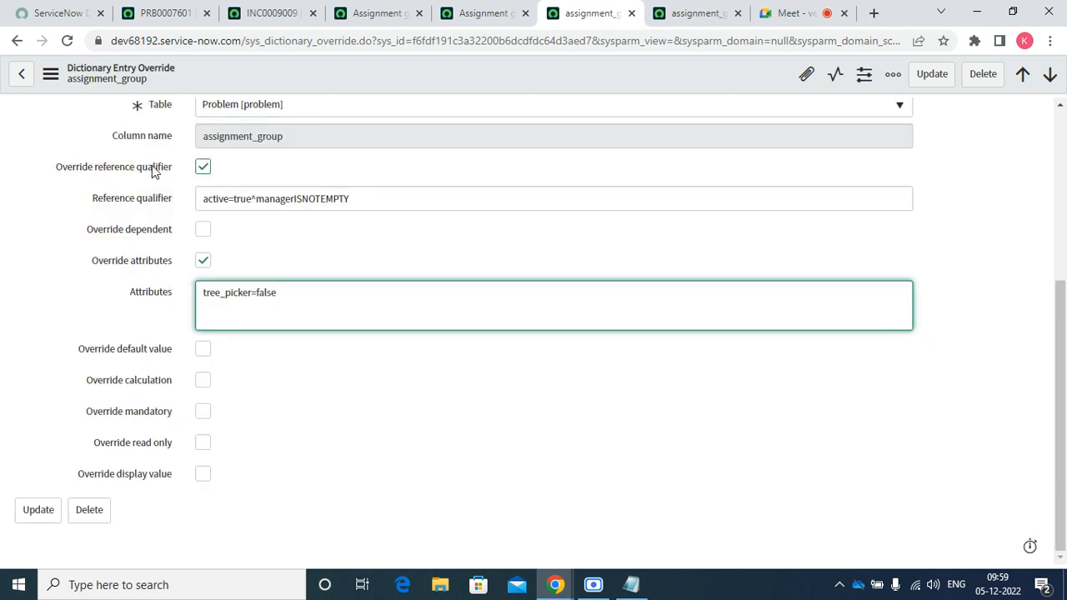
{"action": "left_click", "coordinate": [203, 228]}
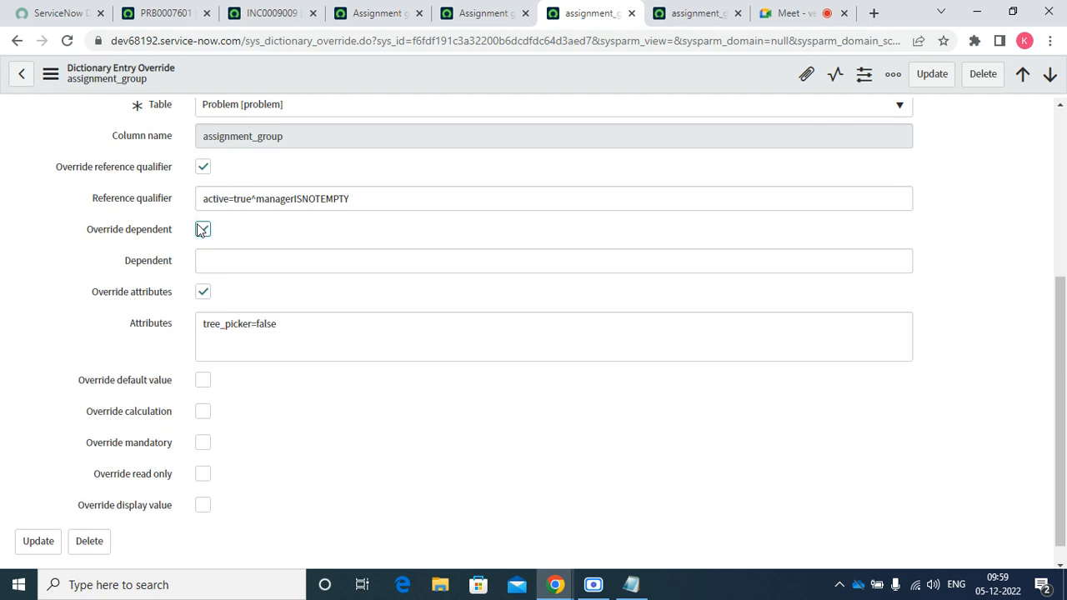
{"action": "left_click", "coordinate": [203, 229]}
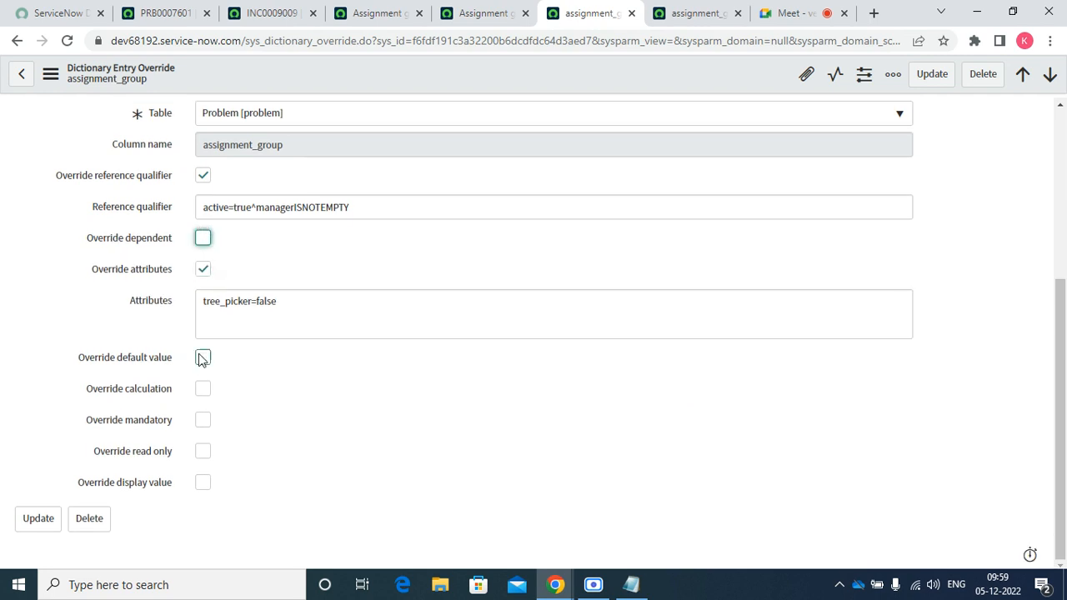
{"action": "left_click", "coordinate": [202, 359]}
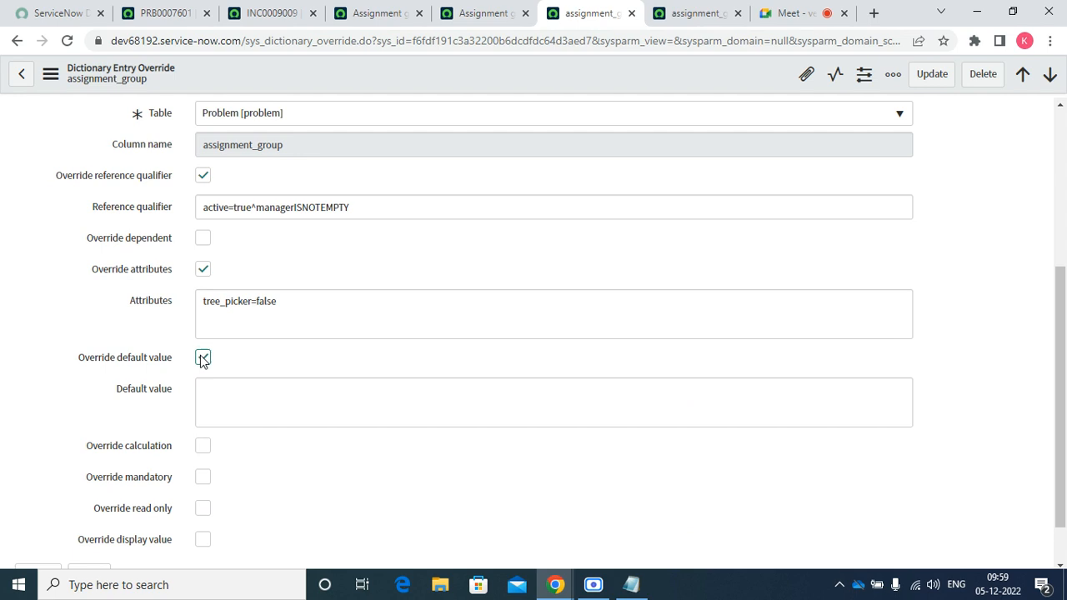
{"action": "left_click", "coordinate": [202, 358]}
Look through the Resolution Information and Related Records sections of incident INC0009009
{"action": "left_click", "coordinate": [258, 13]}
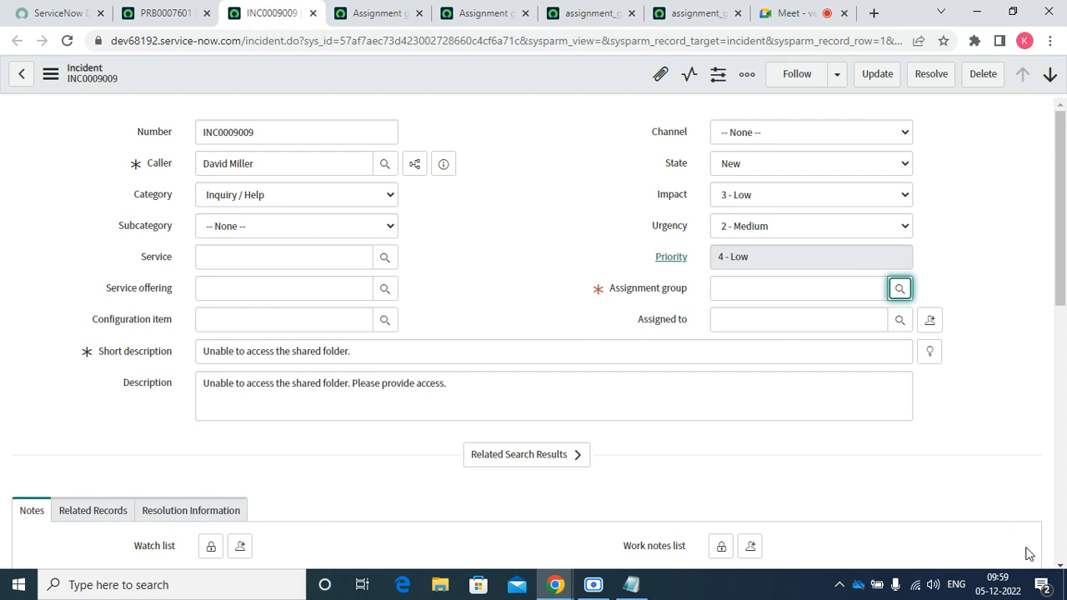
{"action": "left_click", "coordinate": [1061, 565]}
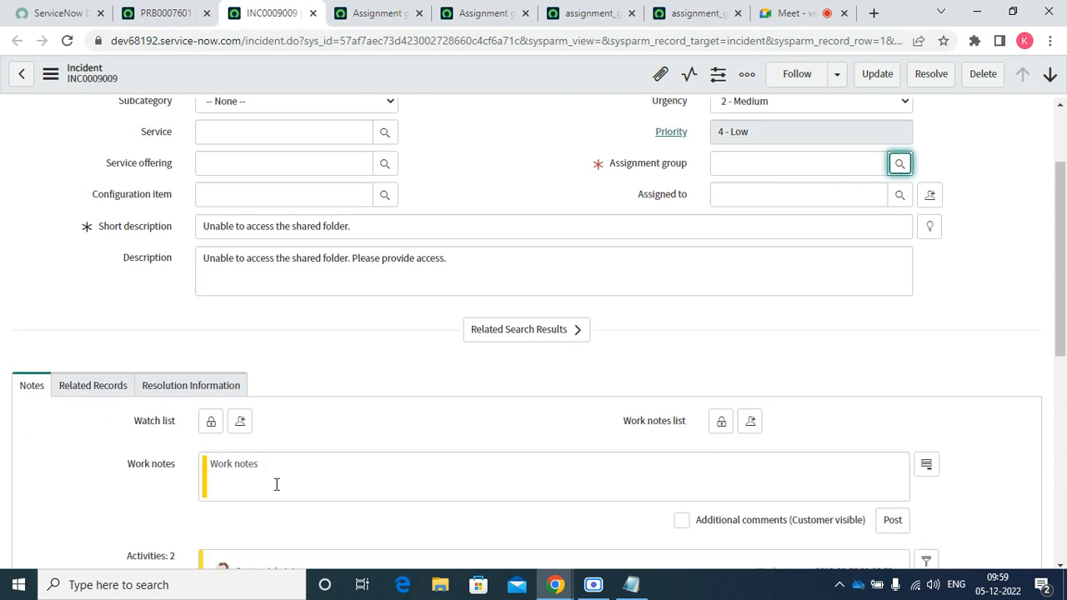
{"action": "left_click", "coordinate": [186, 388]}
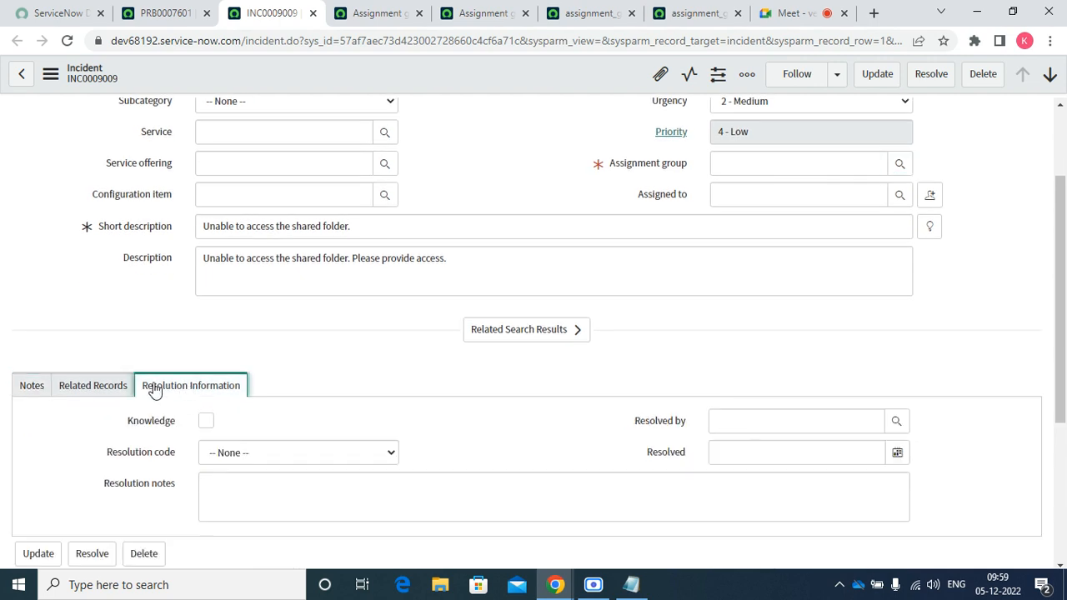
{"action": "left_click", "coordinate": [95, 384]}
Open the Incident form's layout configuration and add the Opened by field to the selected fields
{"action": "right_click", "coordinate": [464, 61]}
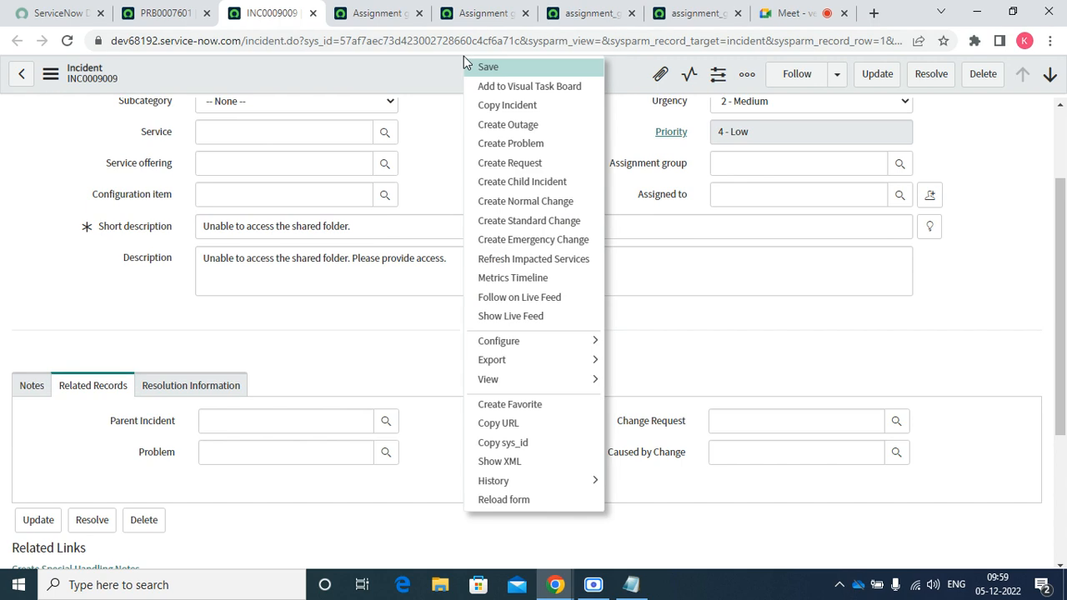
{"action": "mouse_move", "coordinate": [552, 344]}
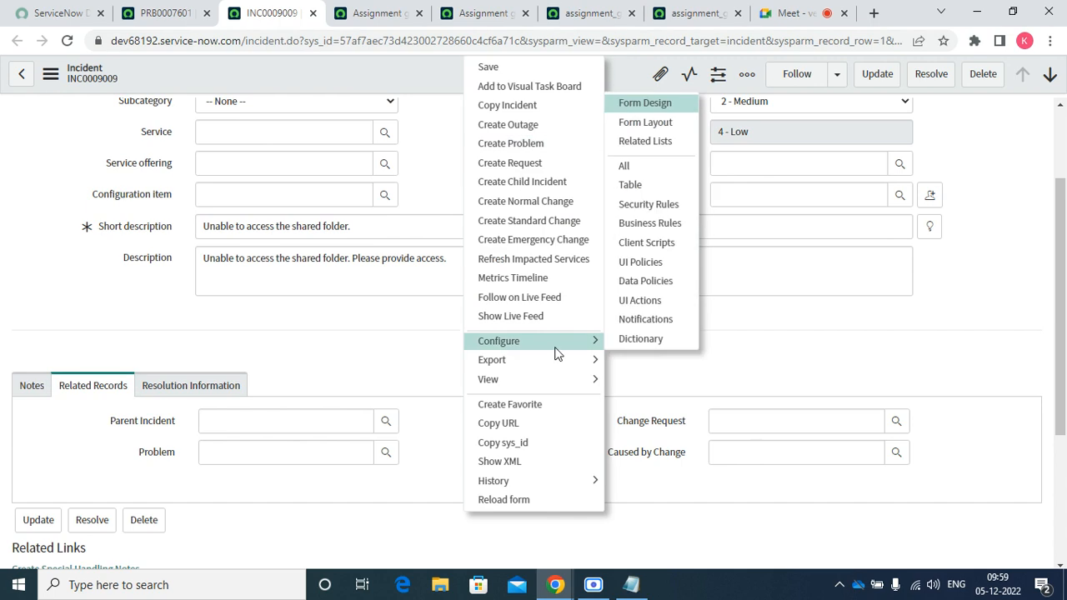
{"action": "left_click", "coordinate": [675, 127]}
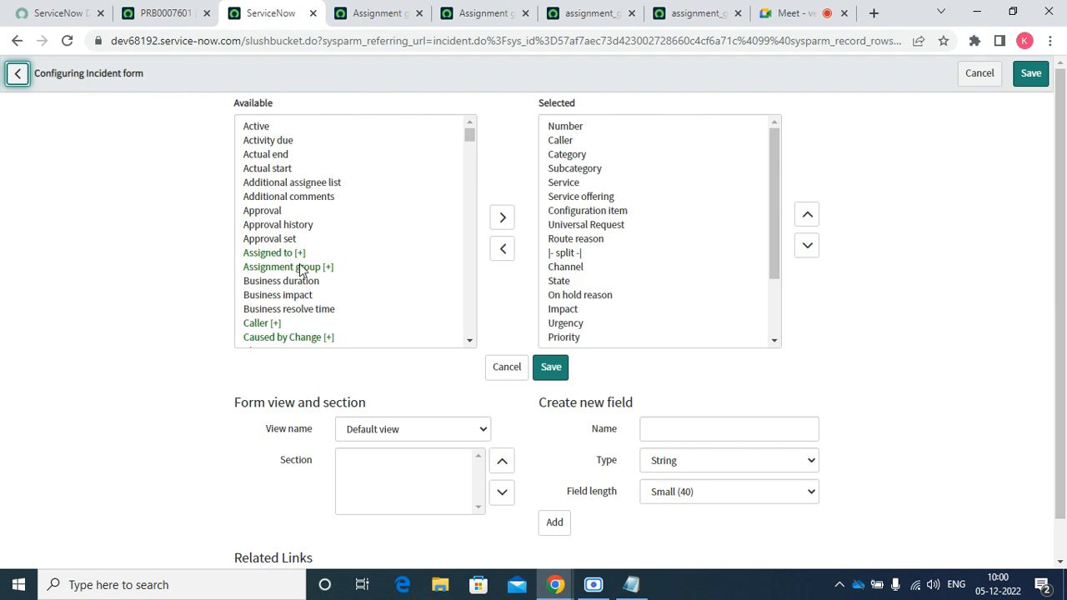
{"action": "left_click", "coordinate": [294, 213]}
{"action": "key", "text": "o"}
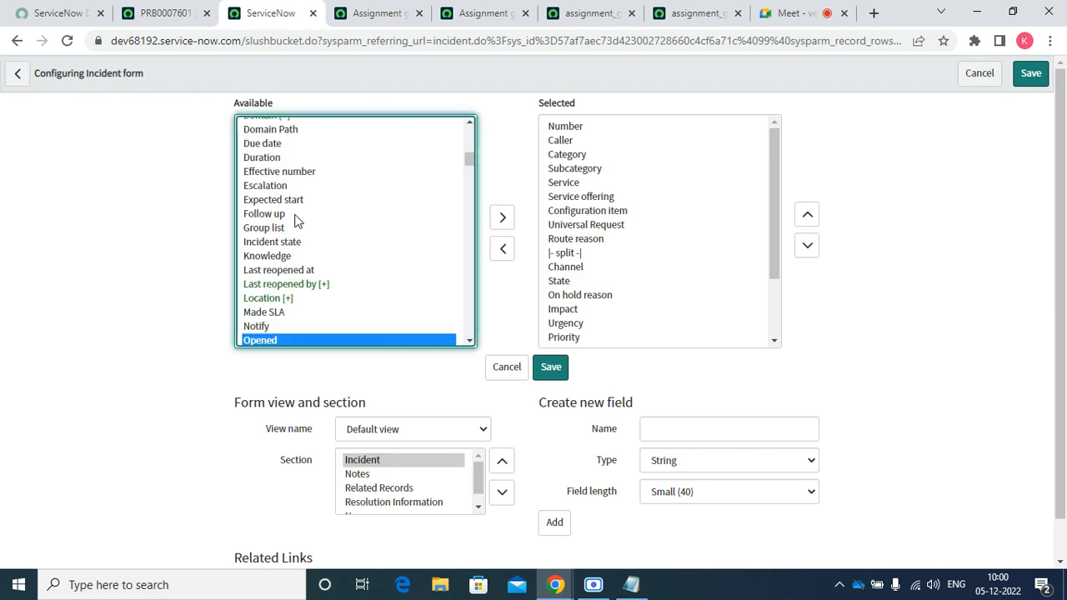
{"action": "left_click", "coordinate": [470, 342]}
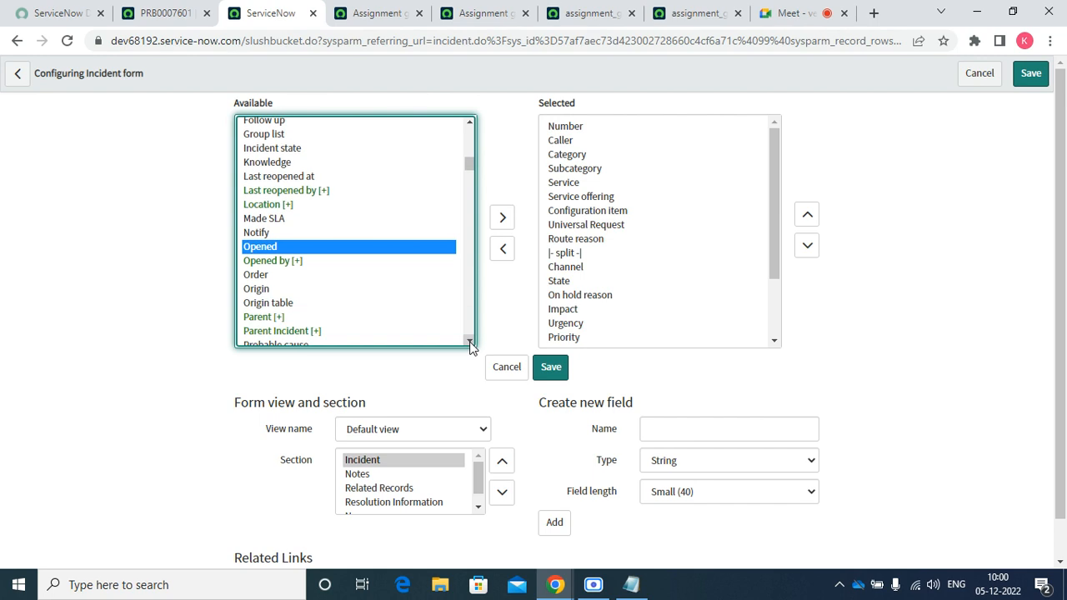
{"action": "left_click", "coordinate": [296, 263]}
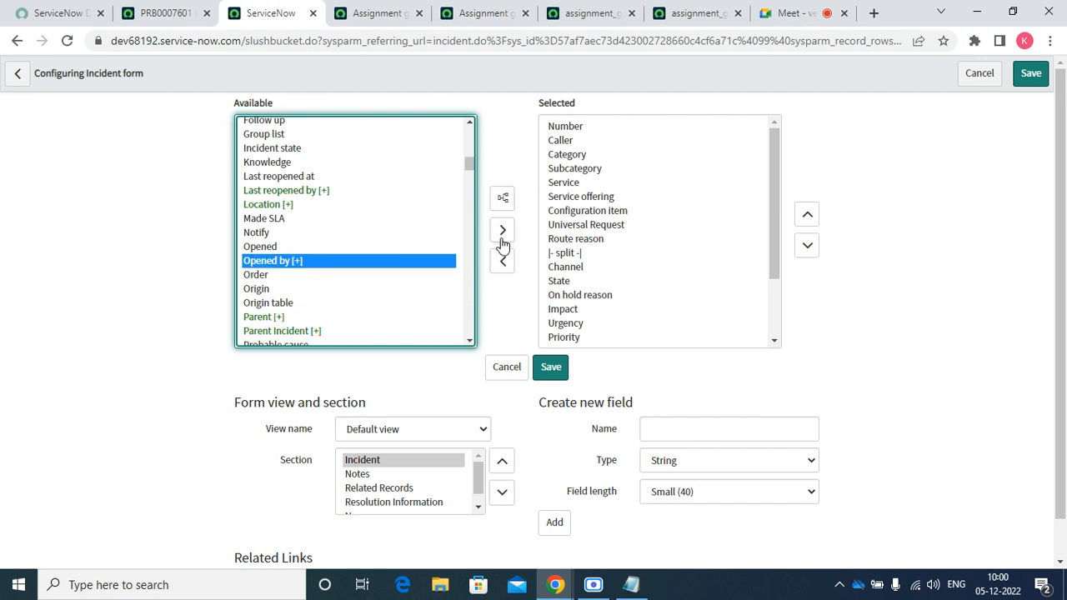
{"action": "left_click", "coordinate": [501, 234]}
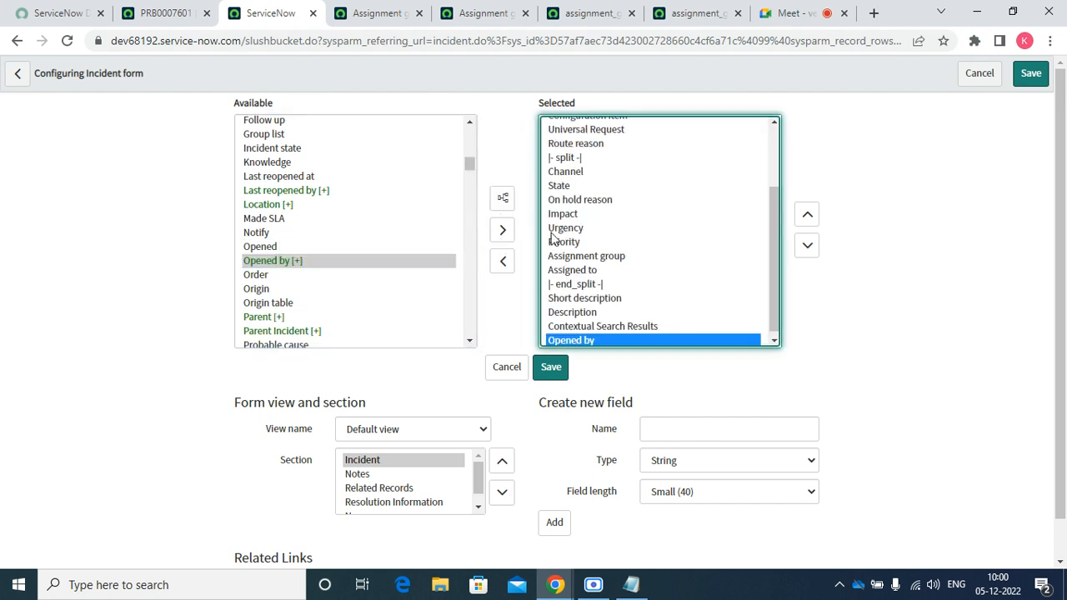
Move the Opened by field up to directly below Channel and save the Incident form layout
{"action": "left_click", "coordinate": [806, 215]}
{"action": "left_click", "coordinate": [807, 215]}
{"action": "left_click", "coordinate": [807, 215]}
{"action": "left_click", "coordinate": [807, 215]}
{"action": "left_click", "coordinate": [807, 215]}
{"action": "left_click", "coordinate": [807, 215]}
{"action": "left_click", "coordinate": [806, 215]}
{"action": "left_click", "coordinate": [806, 215]}
{"action": "left_click", "coordinate": [807, 215]}
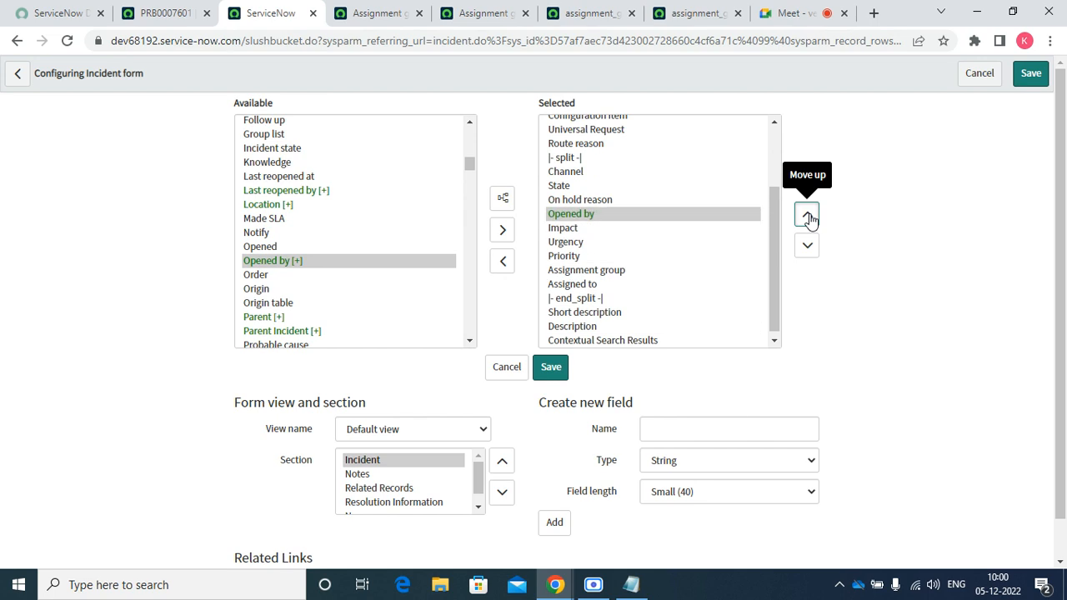
{"action": "left_click", "coordinate": [807, 215]}
{"action": "left_click", "coordinate": [807, 215]}
{"action": "left_click", "coordinate": [550, 368]}
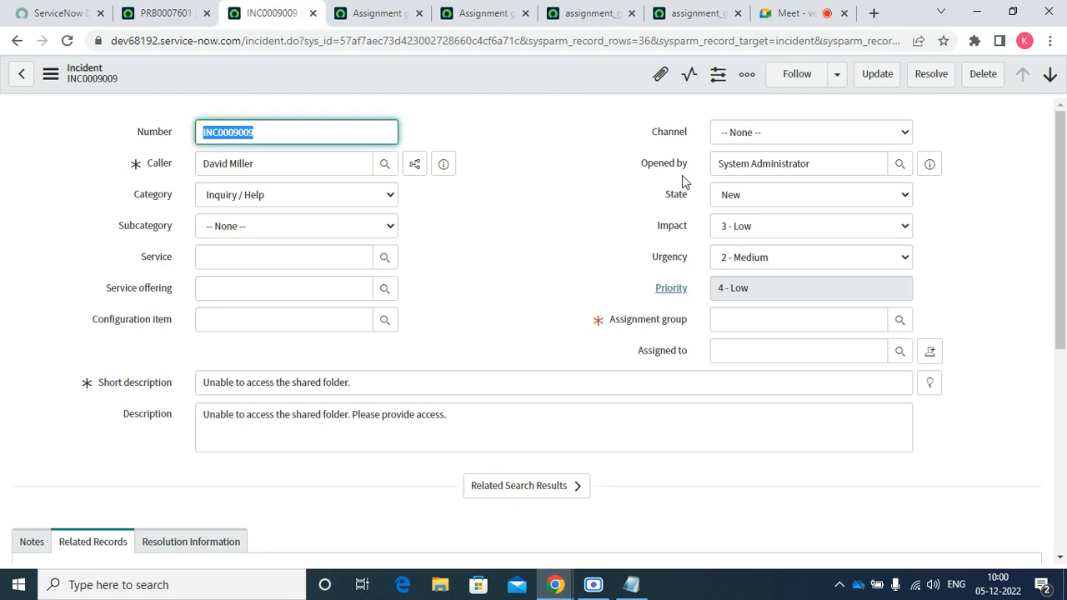
Check the dictionary info of the Opened by field on the incident form to see which table defines it
{"action": "right_click", "coordinate": [642, 181]}
{"action": "left_click", "coordinate": [646, 163]}
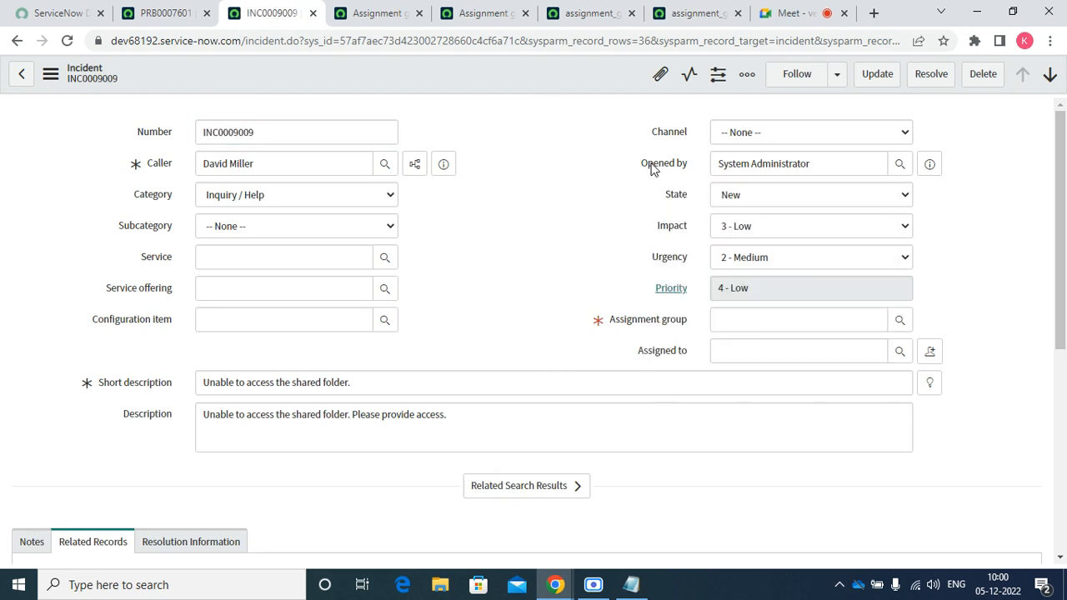
{"action": "right_click", "coordinate": [646, 164]}
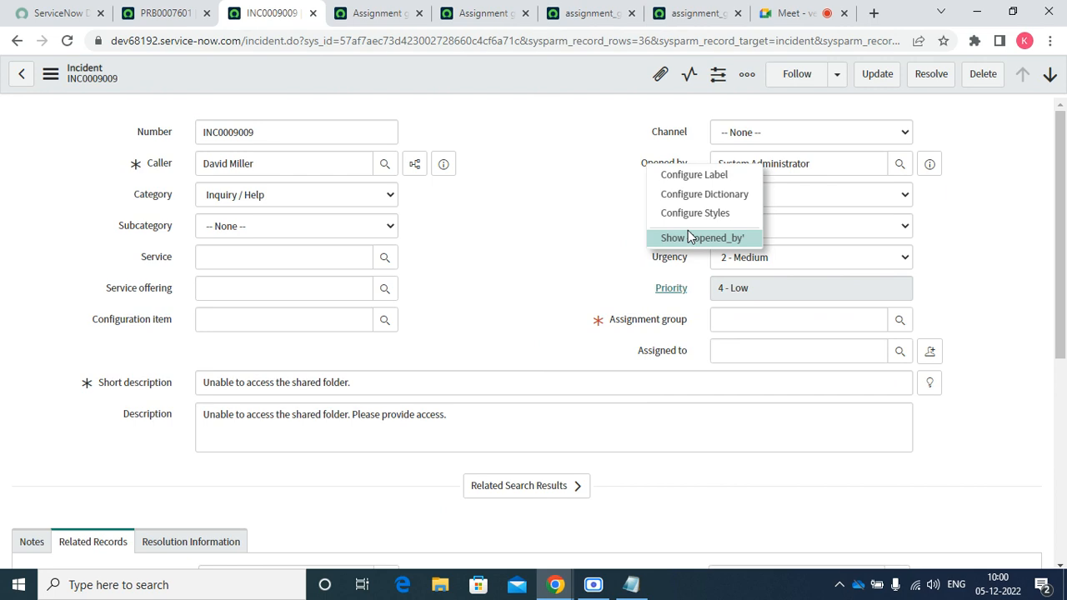
{"action": "left_click", "coordinate": [688, 232]}
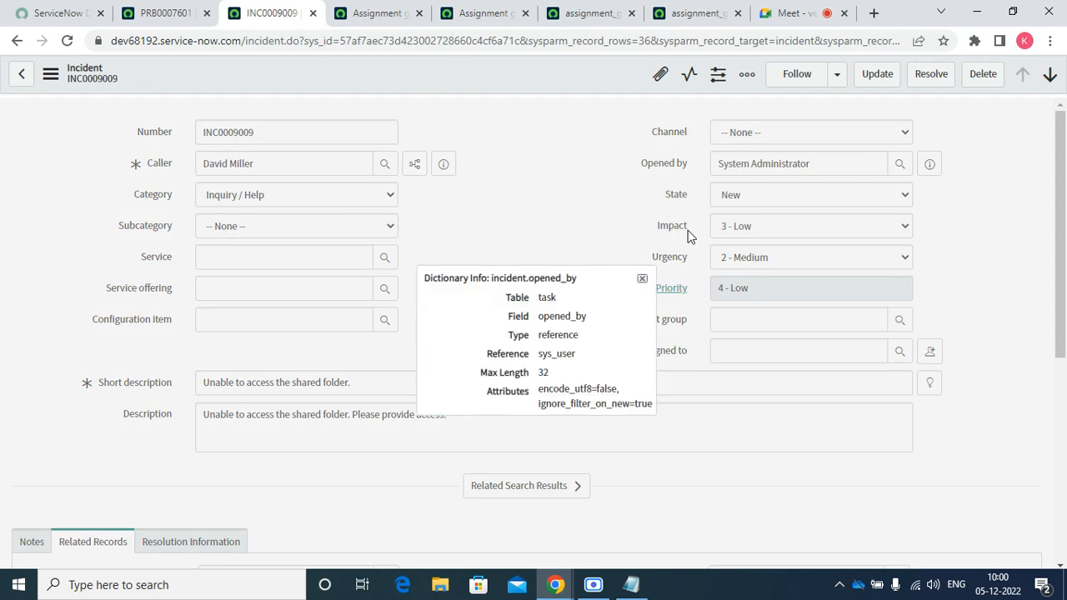
{"action": "double_click", "coordinate": [546, 298]}
{"action": "left_click_drag", "start_coordinate": [546, 298], "coordinate": [644, 283]}
{"action": "left_click", "coordinate": [644, 279]}
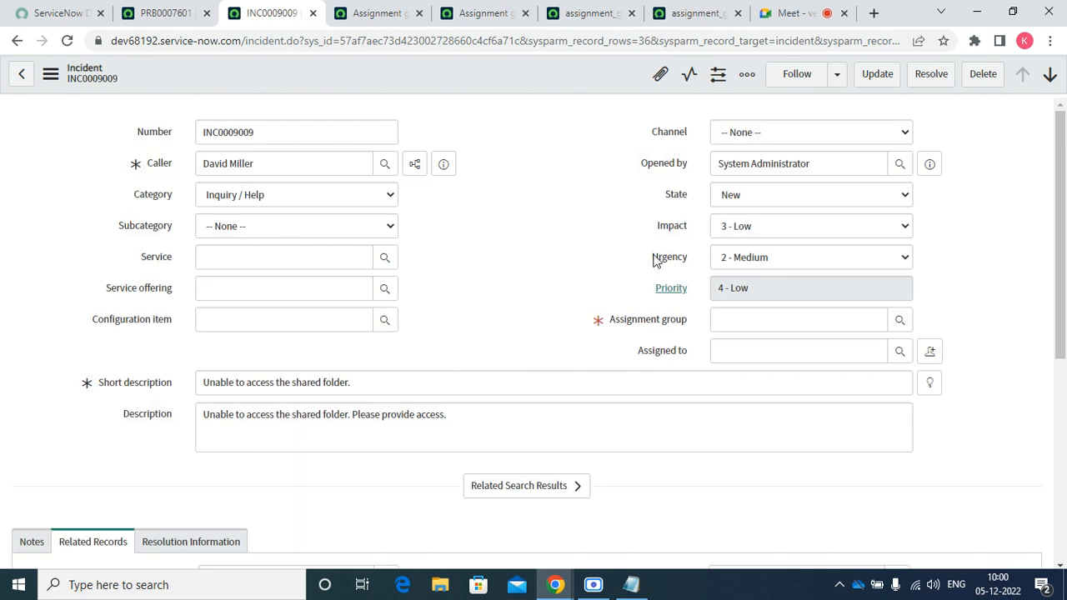
Open the Opened by field's dictionary entry and open its incident dictionary override in a new browser tab
{"action": "right_click", "coordinate": [654, 165]}
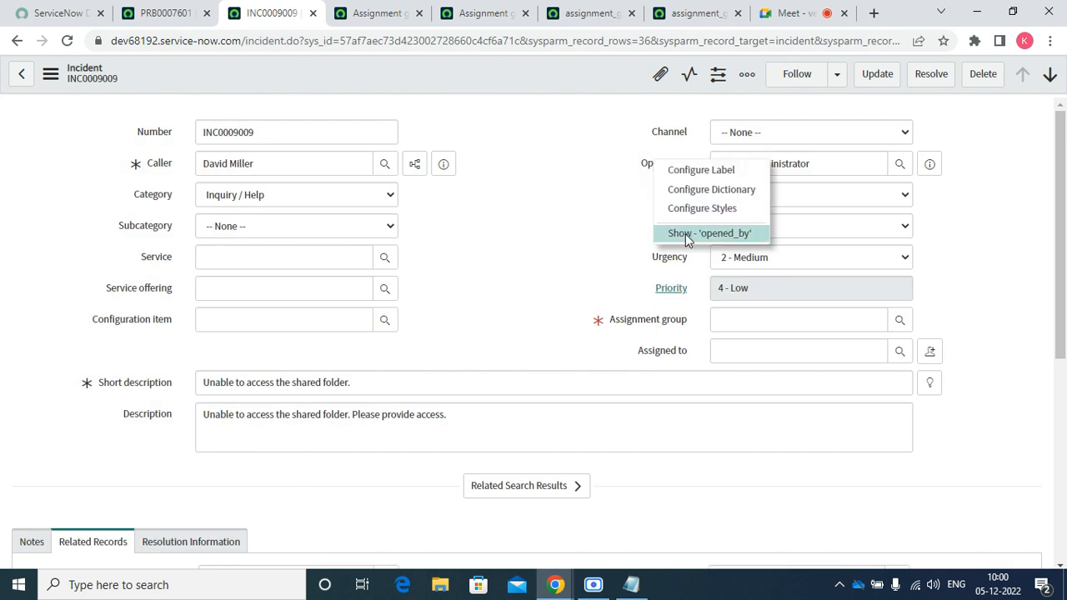
{"action": "left_click", "coordinate": [710, 191]}
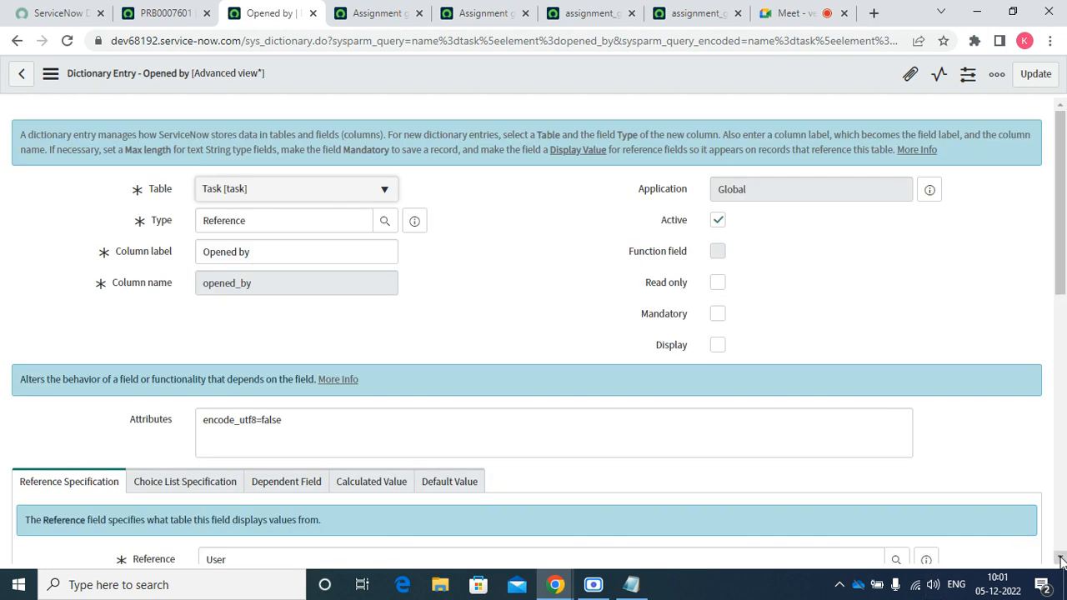
{"action": "left_click_drag", "start_coordinate": [1060, 560], "coordinate": [1060, 560]}
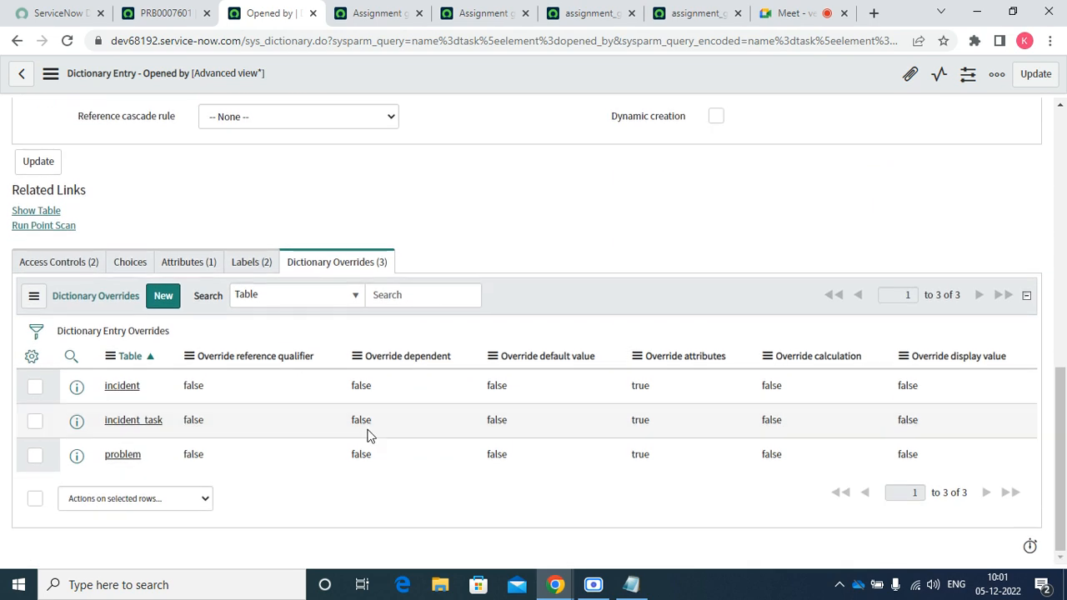
{"action": "right_click", "coordinate": [76, 389]}
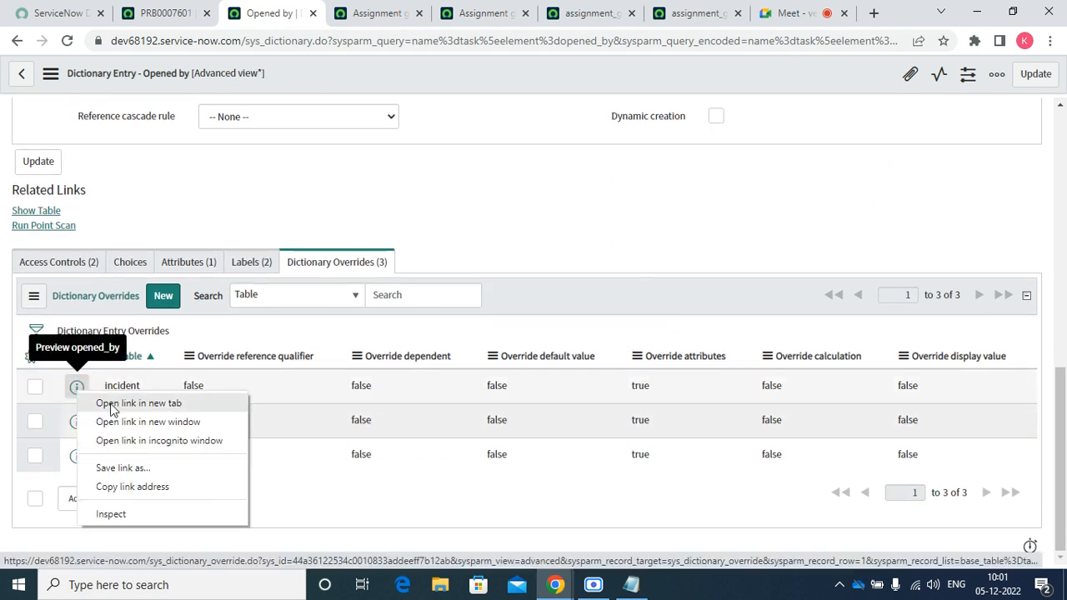
{"action": "left_click", "coordinate": [112, 404]}
Review the default value settings in the Opened by dictionary entry and switch to the incident override's browser tab
{"action": "left_click", "coordinate": [1060, 105]}
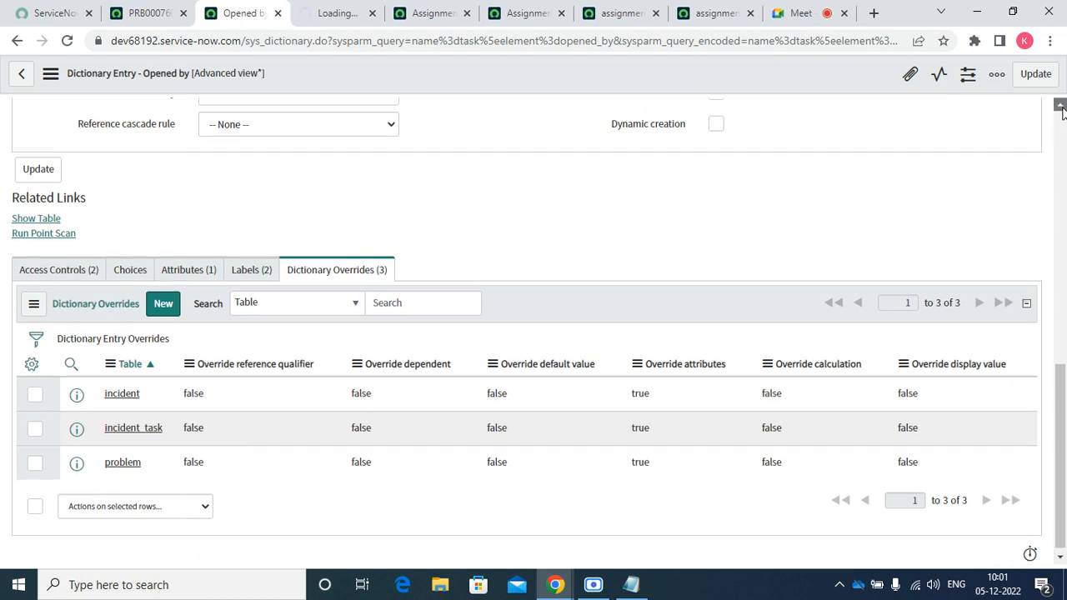
{"action": "scroll", "coordinate": [354, 196], "scroll_direction": "up", "scroll_amount": 5}
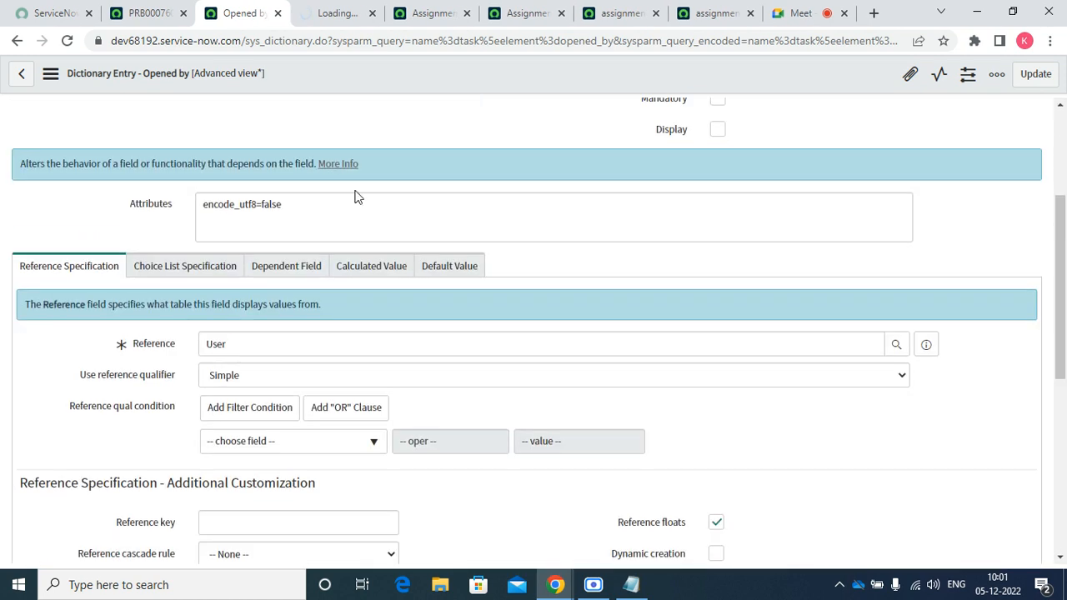
{"action": "left_click", "coordinate": [436, 265]}
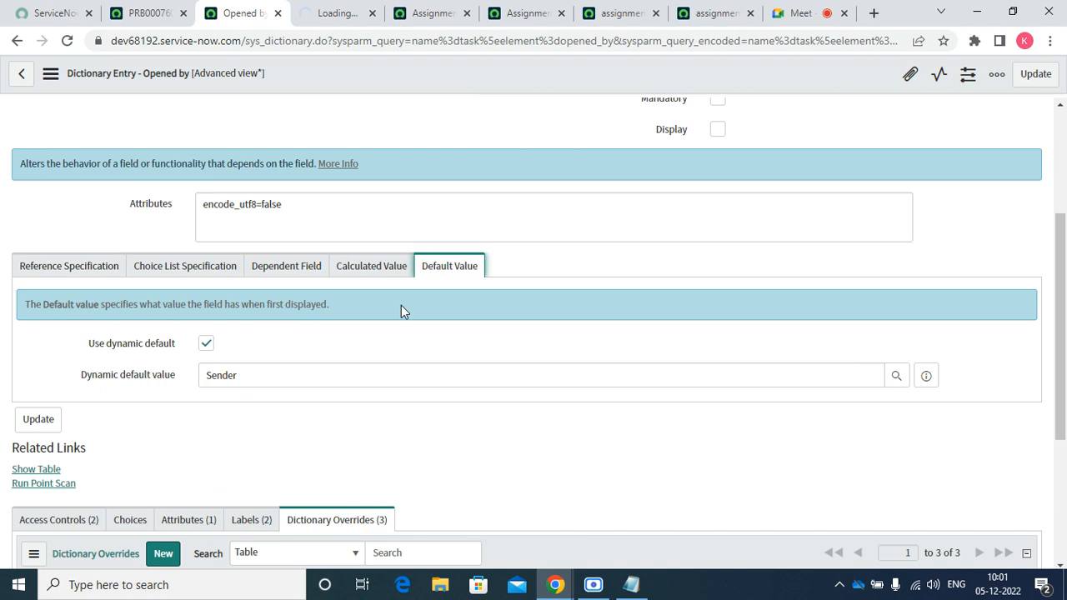
{"action": "left_click", "coordinate": [340, 15]}
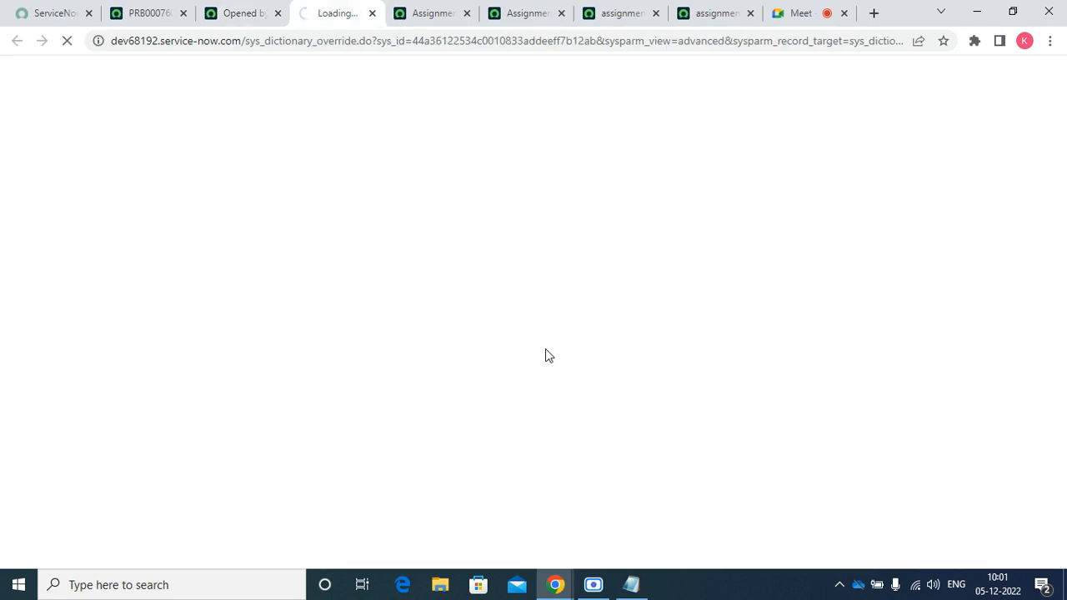
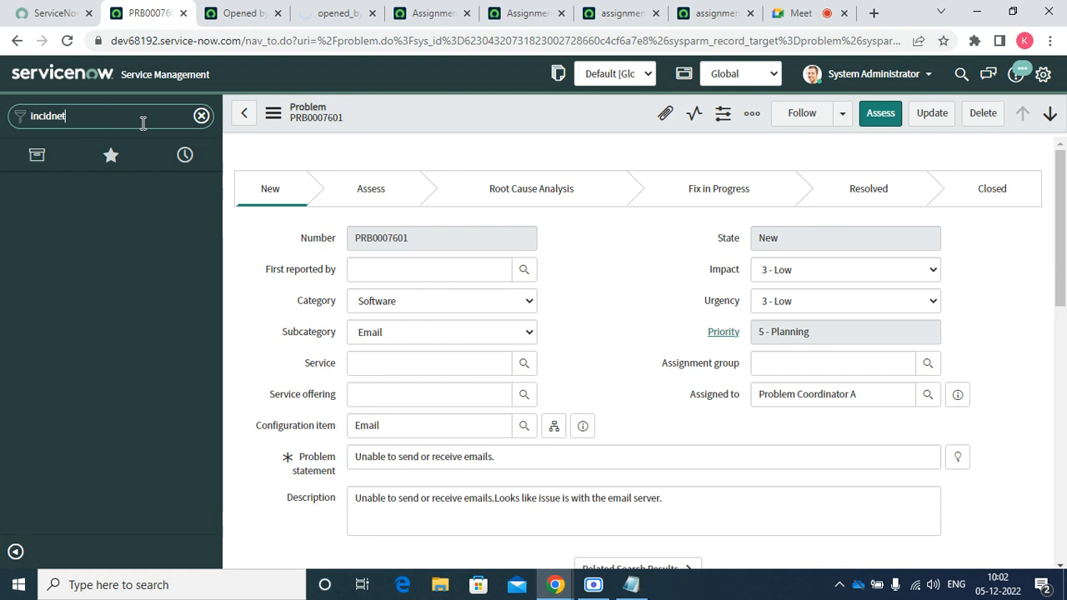
Find the incident modules in the navigator, start a new incident record and fill in the caller's name
{"action": "type", "text": "nt"}
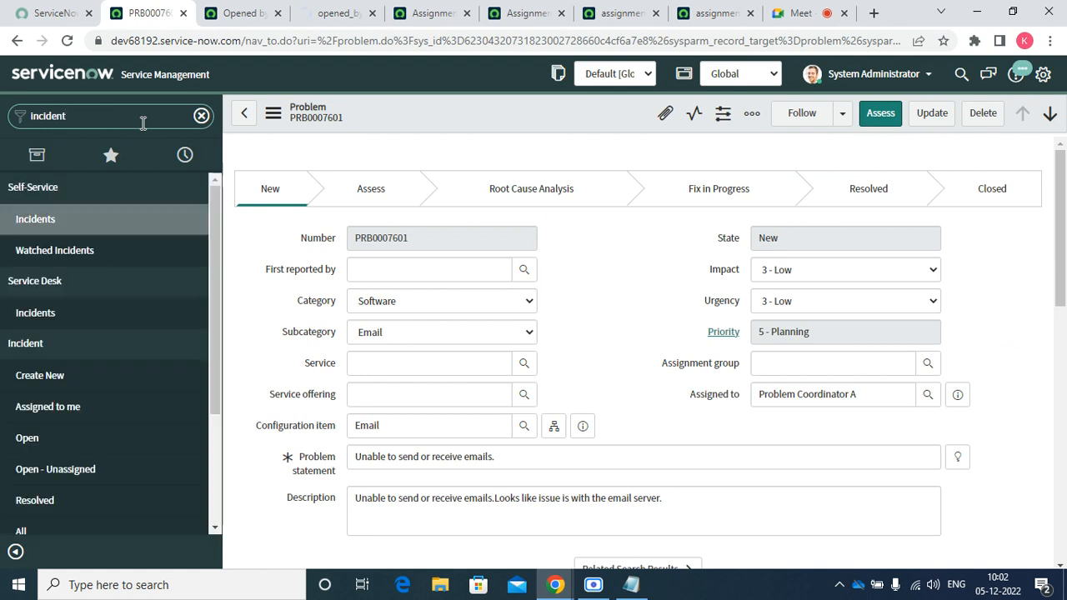
{"action": "left_click", "coordinate": [57, 387]}
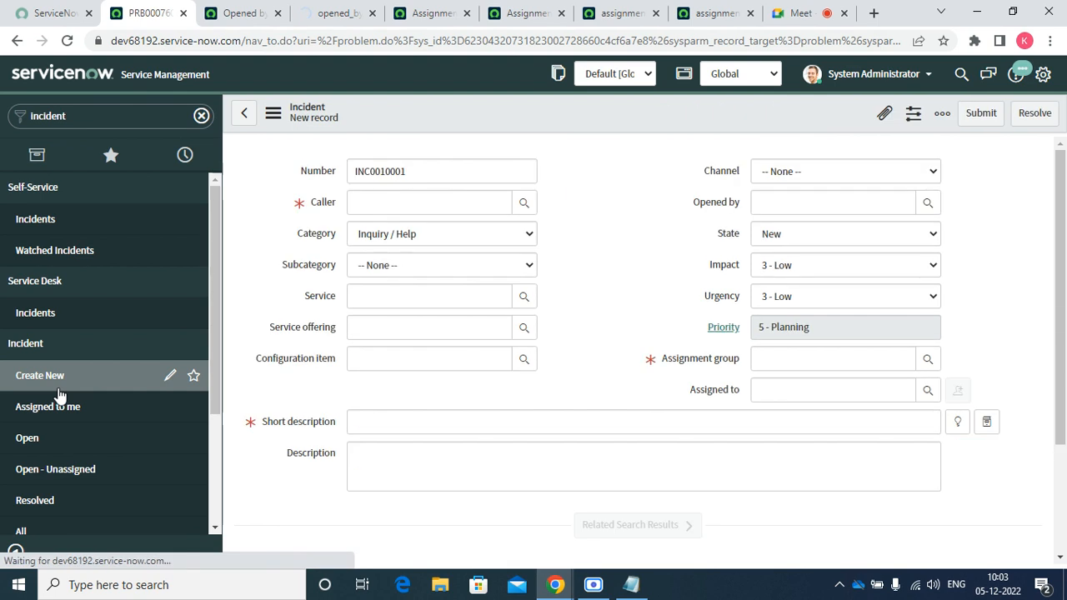
{"action": "left_click", "coordinate": [382, 207]}
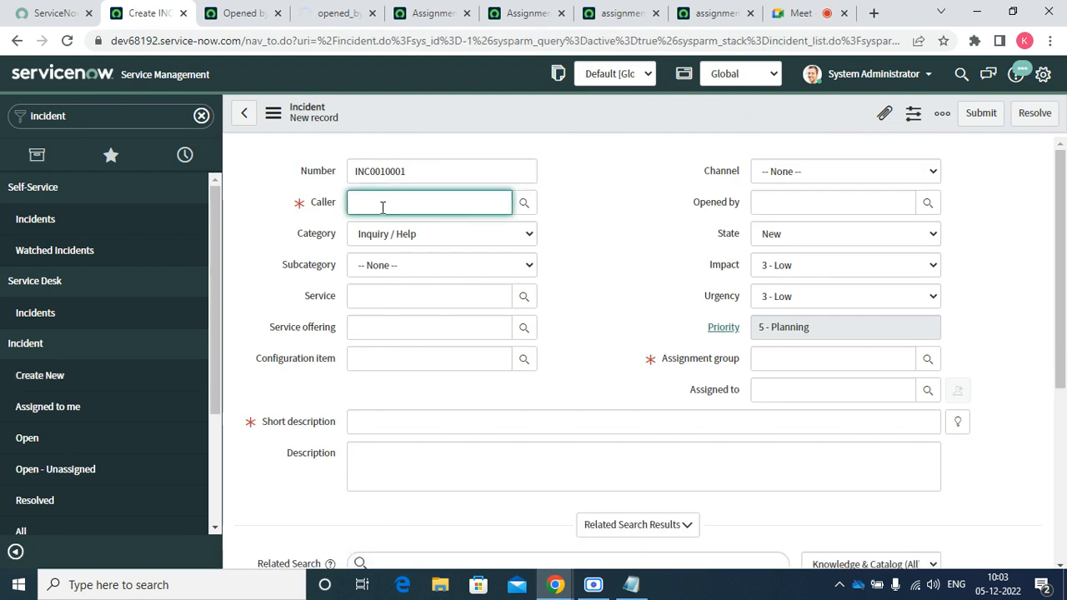
{"action": "type", "text": "abel"}
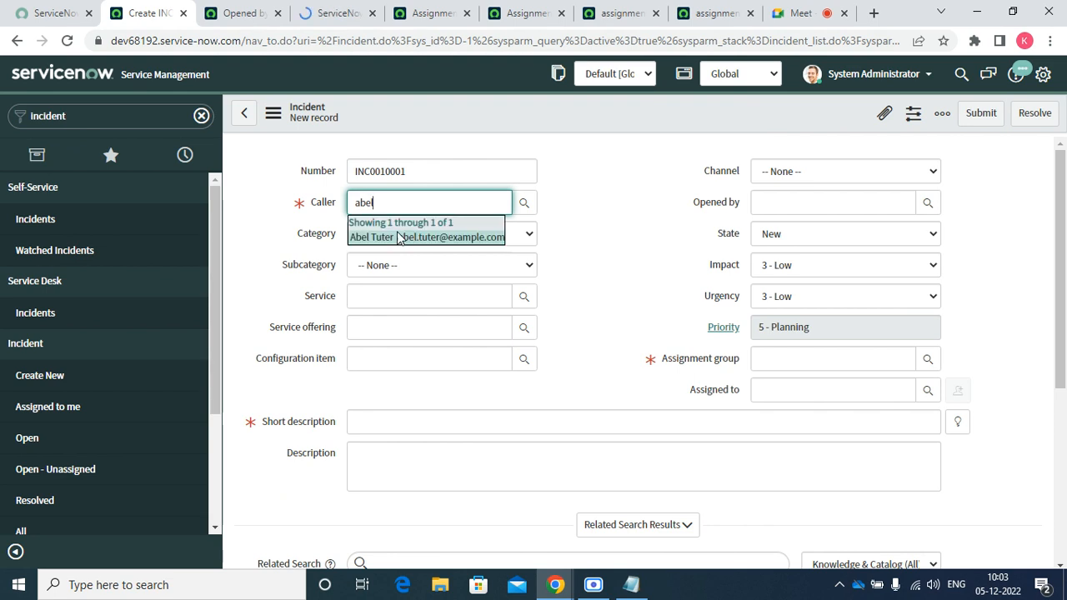
{"action": "left_click", "coordinate": [398, 239]}
Enter the short description "Test inident" and the description "Test incident for dictionary override" for the new incident
{"action": "left_click", "coordinate": [379, 423]}
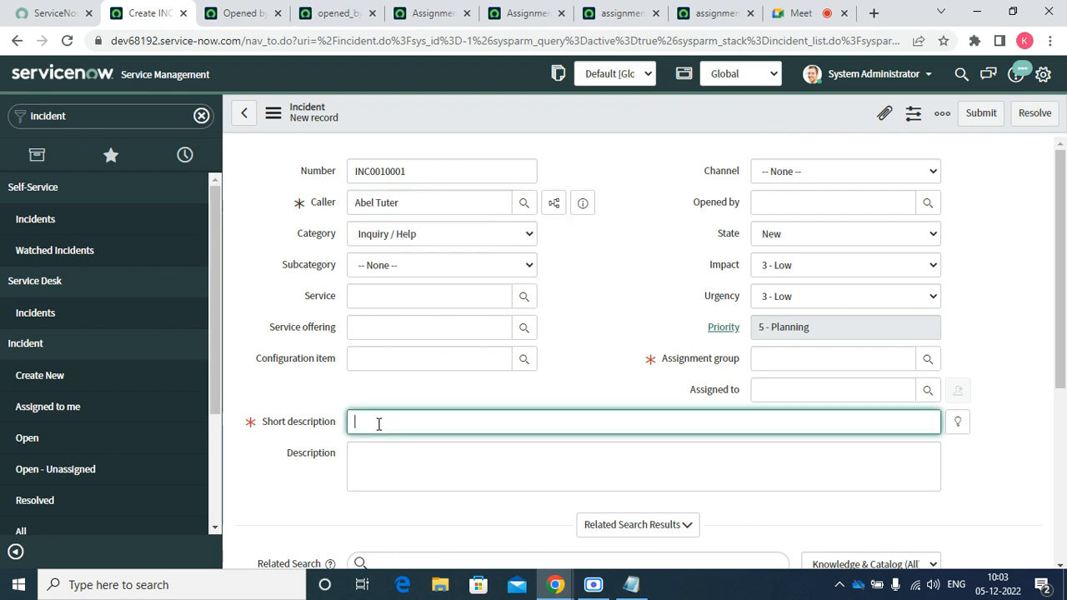
{"action": "type", "text": "Test for"}
{"action": "type", "text": "cidetn"}
{"action": "type", "text": "nt"}
{"action": "key", "text": "Tab"}
{"action": "type", "text": "Te"}
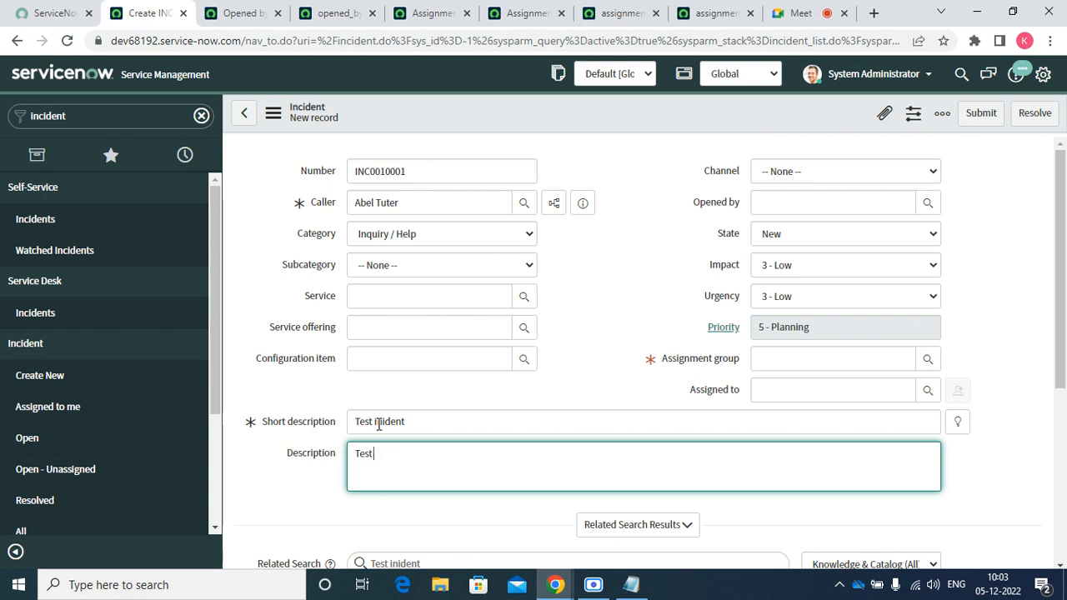
{"action": "type", "text": "st incident for dictionart c"}
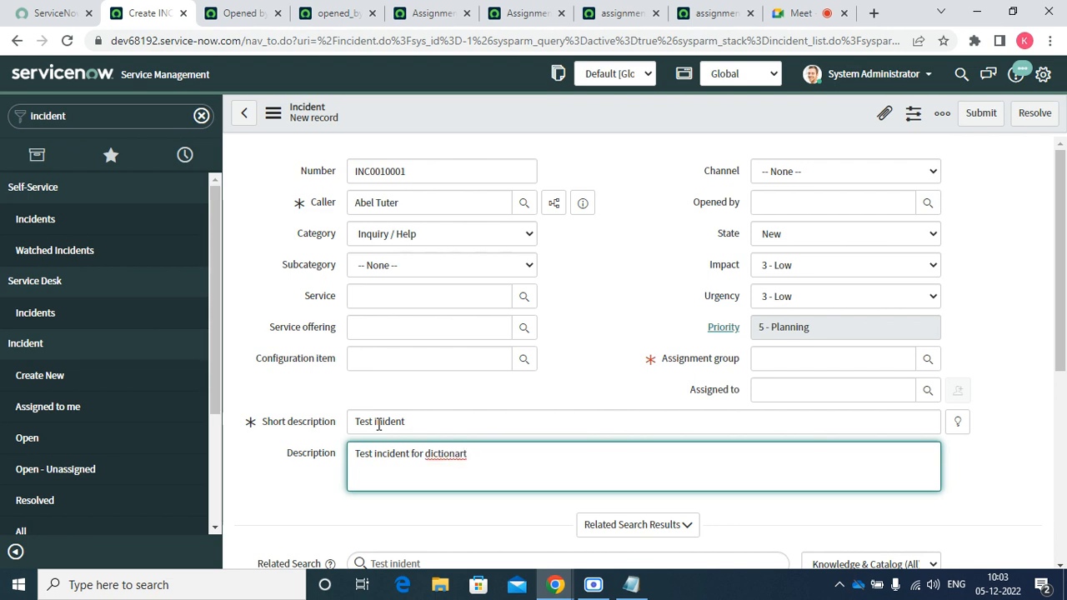
{"action": "key", "text": "BackSpace"}
{"action": "type", "text": "y ovee"}
{"action": "key", "text": "BackSpace"}
{"action": "key", "text": "BackSpace"}
{"action": "type", "text": "rride"}
{"action": "key", "text": "Tab"}
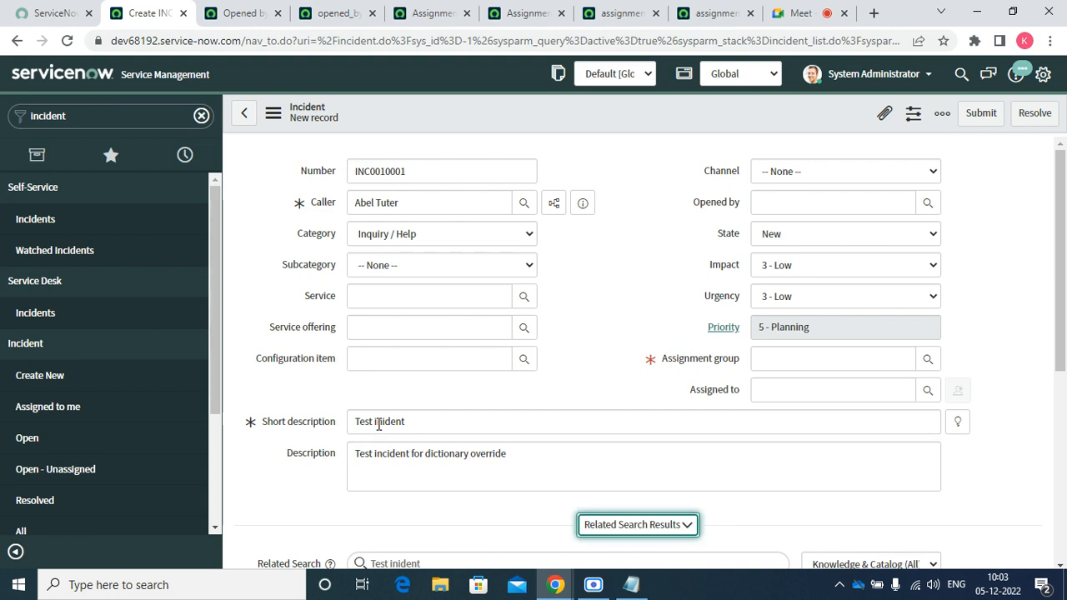
Set the incident's Assignment group to Database, save the record and check its Opened by field
{"action": "left_click", "coordinate": [789, 361]}
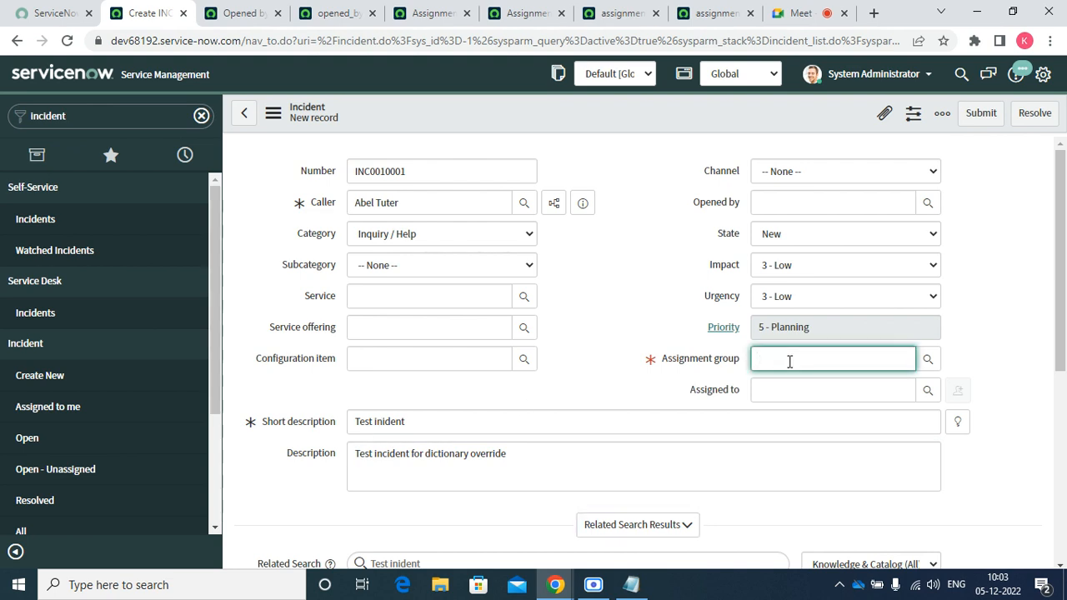
{"action": "type", "text": "data"}
{"action": "key", "text": "Down"}
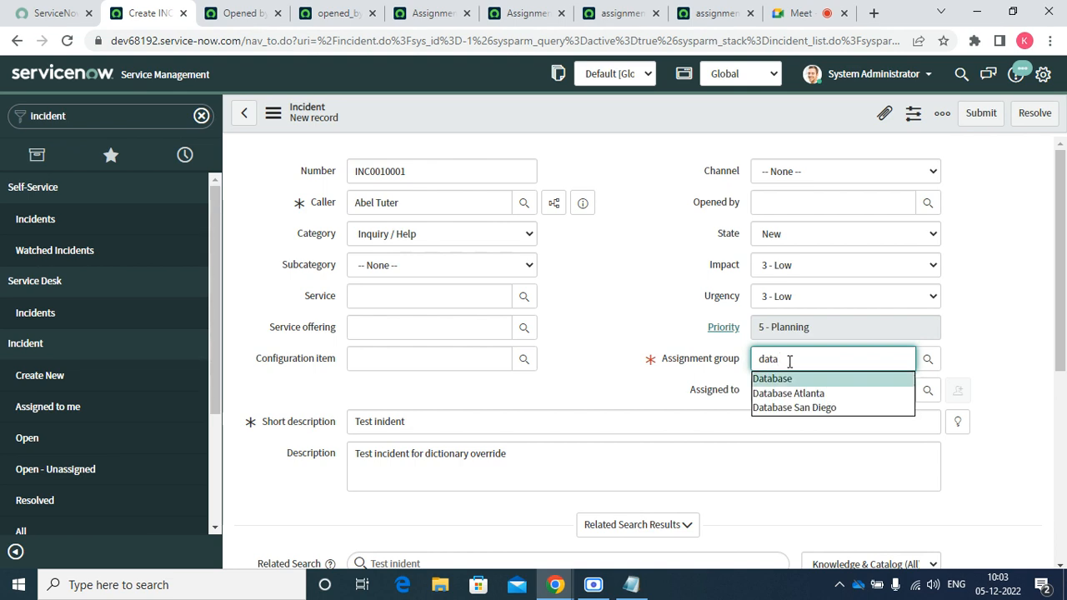
{"action": "key", "text": "Return"}
{"action": "key", "text": "Tab"}
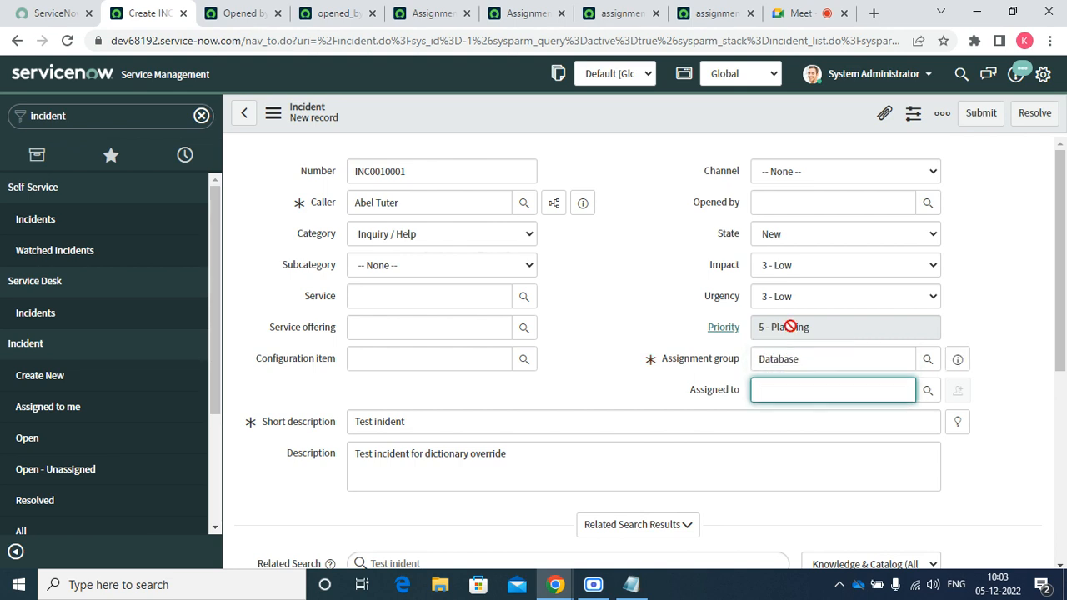
{"action": "right_click", "coordinate": [540, 115]}
{"action": "left_click", "coordinate": [550, 125]}
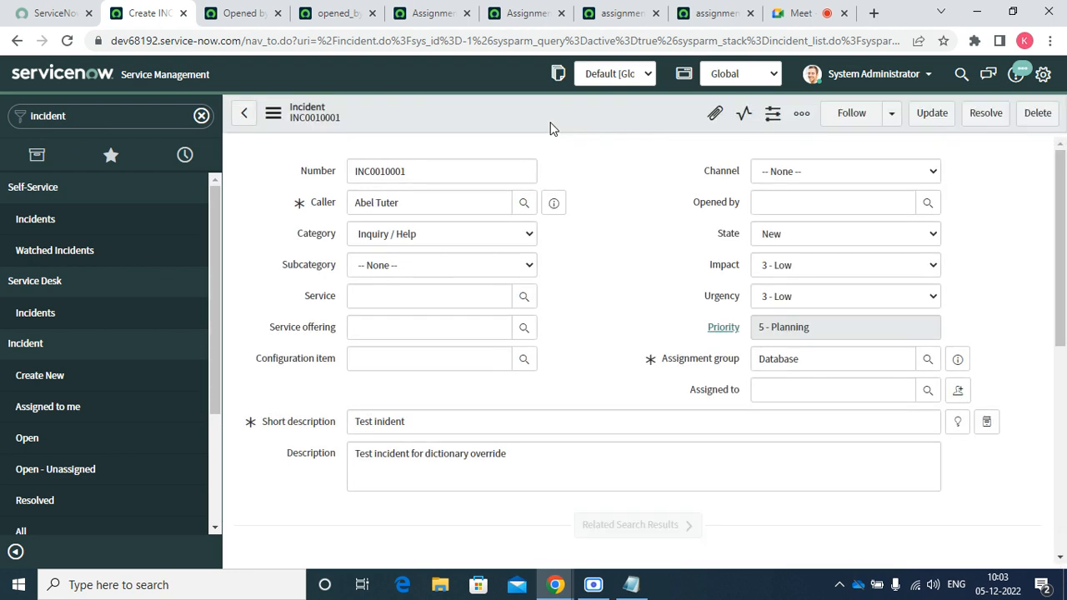
{"action": "left_click", "coordinate": [779, 207]}
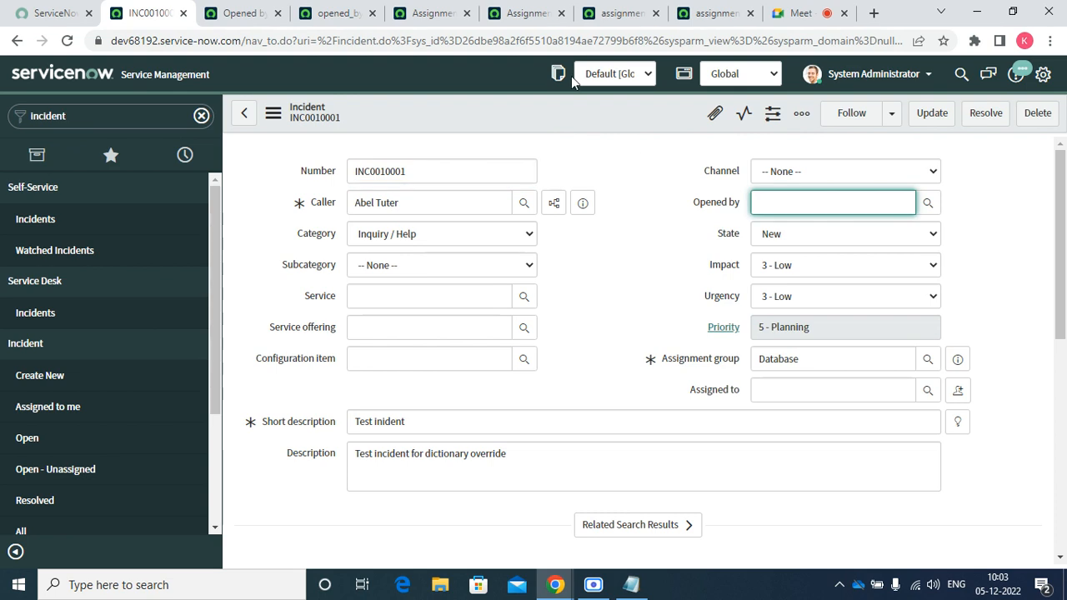
Close the browser tabs of the two assignment_group overrides and one Assignment group dictionary entry
{"action": "left_click", "coordinate": [526, 25]}
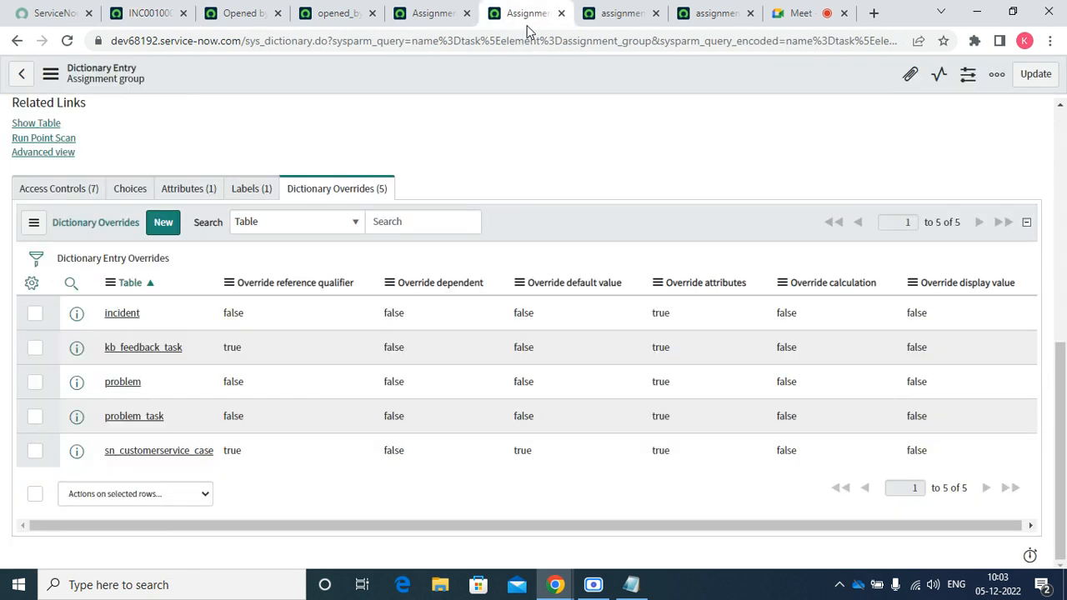
{"action": "left_click", "coordinate": [148, 13]}
{"action": "left_click", "coordinate": [600, 13]}
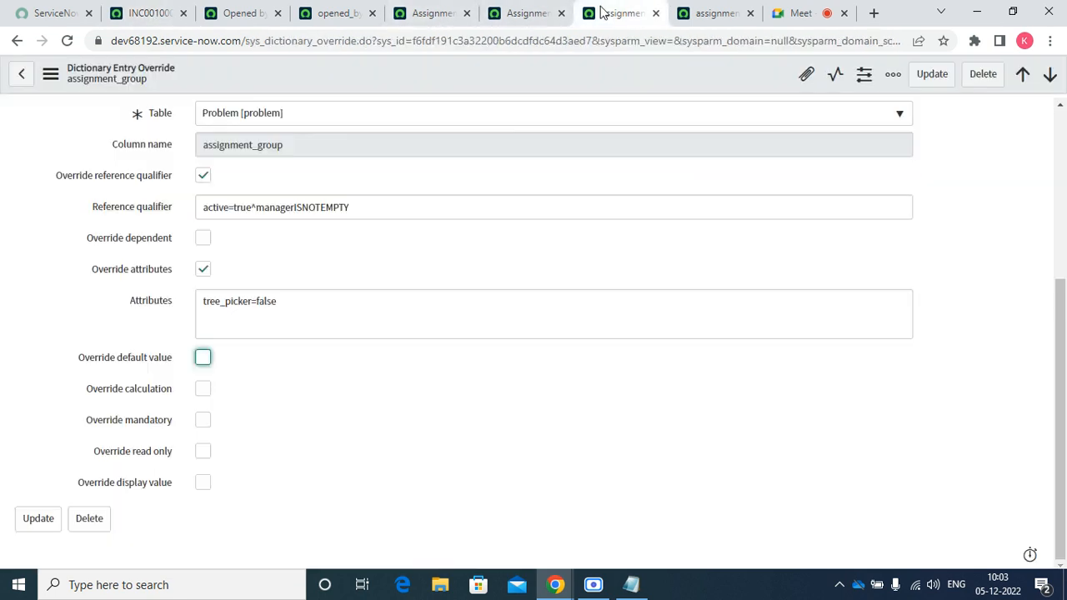
{"action": "left_click", "coordinate": [655, 14]}
{"action": "left_click", "coordinate": [657, 15]}
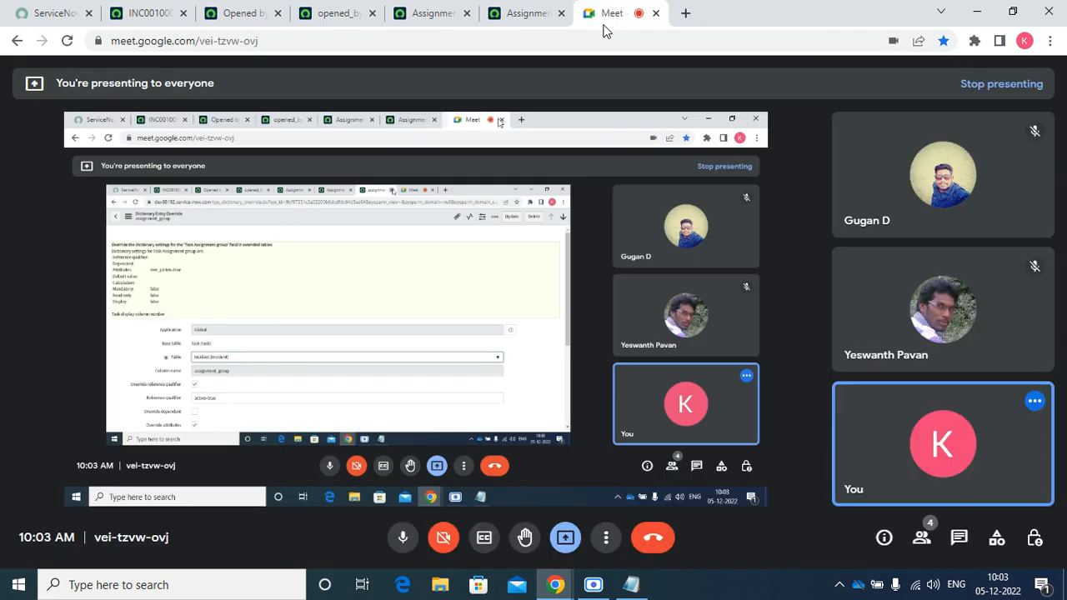
{"action": "left_click", "coordinate": [518, 17]}
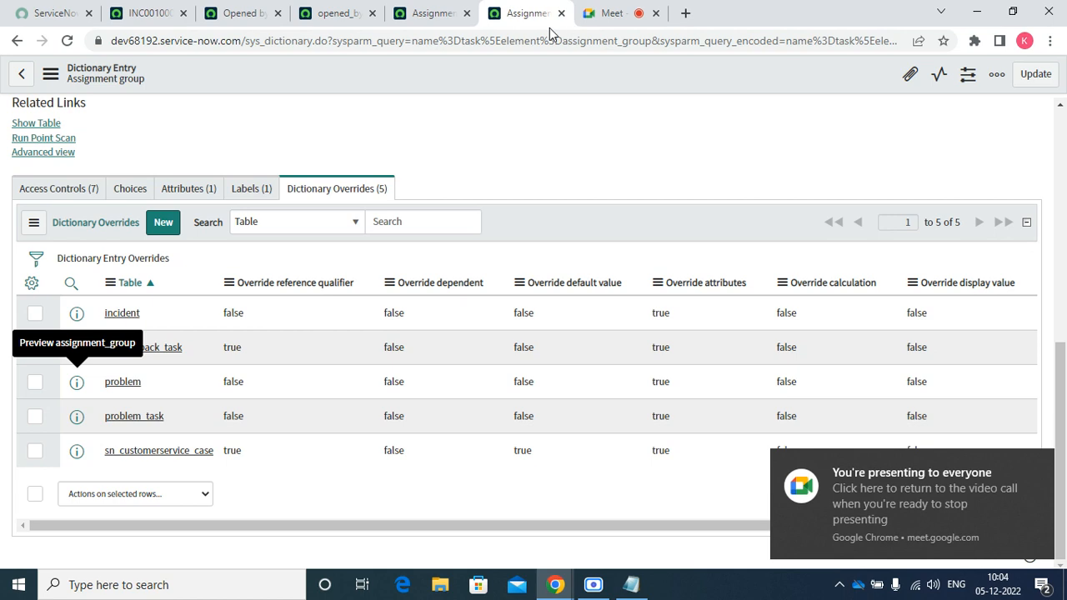
{"action": "left_click", "coordinate": [562, 14]}
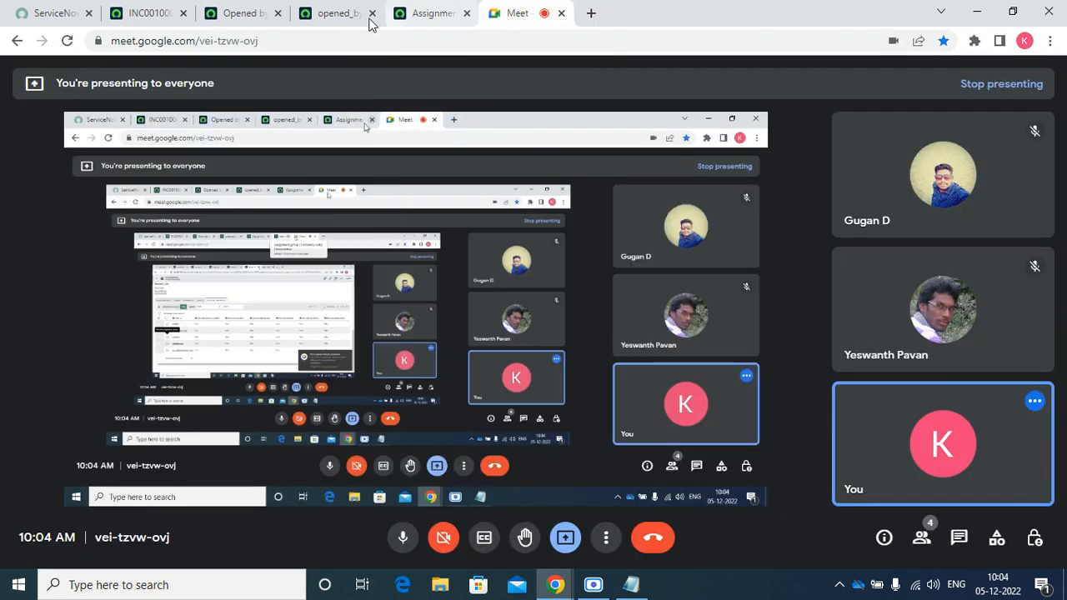
Turn off Override default value in the incident table's opened_by dictionary override and save it
{"action": "left_click", "coordinate": [325, 8]}
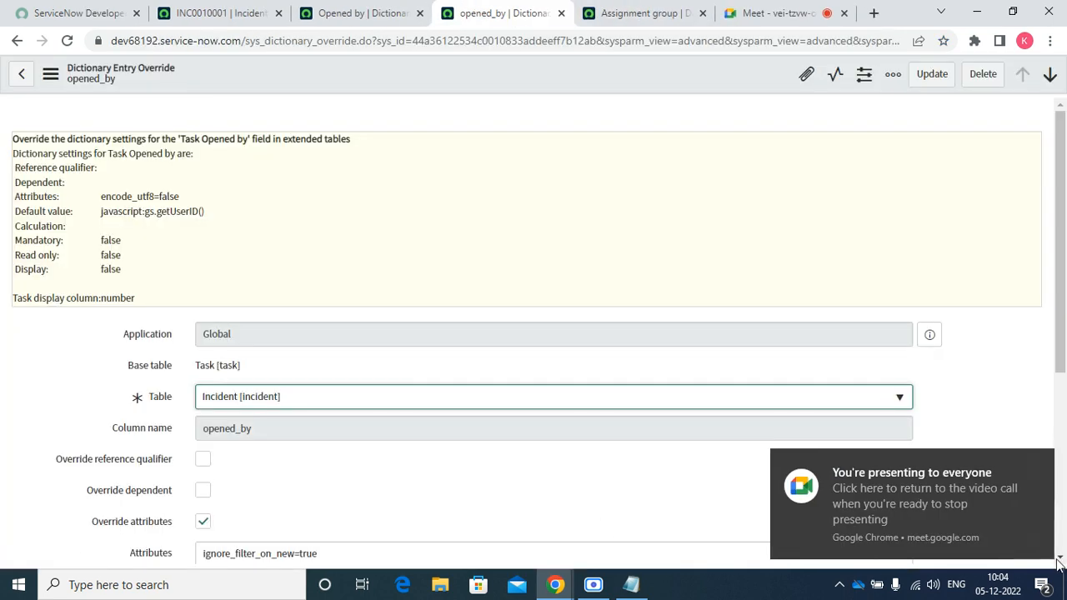
{"action": "left_click", "coordinate": [1043, 470]}
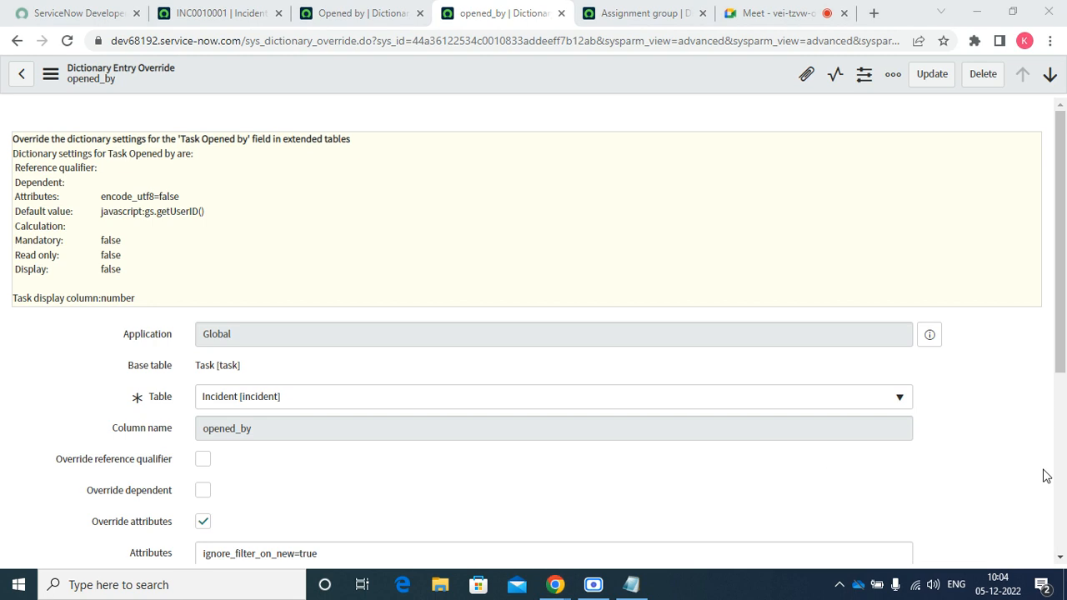
{"action": "left_click", "coordinate": [1060, 558]}
{"action": "left_click", "coordinate": [1060, 557]}
{"action": "scroll", "coordinate": [1060, 560], "scroll_direction": "down", "scroll_amount": 3}
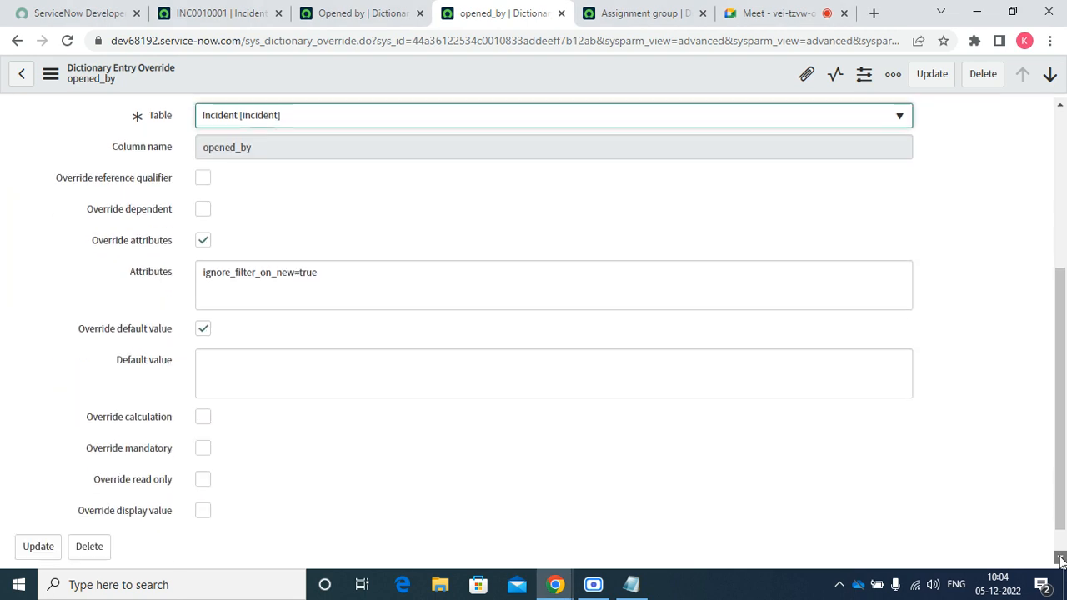
{"action": "left_click", "coordinate": [203, 298]}
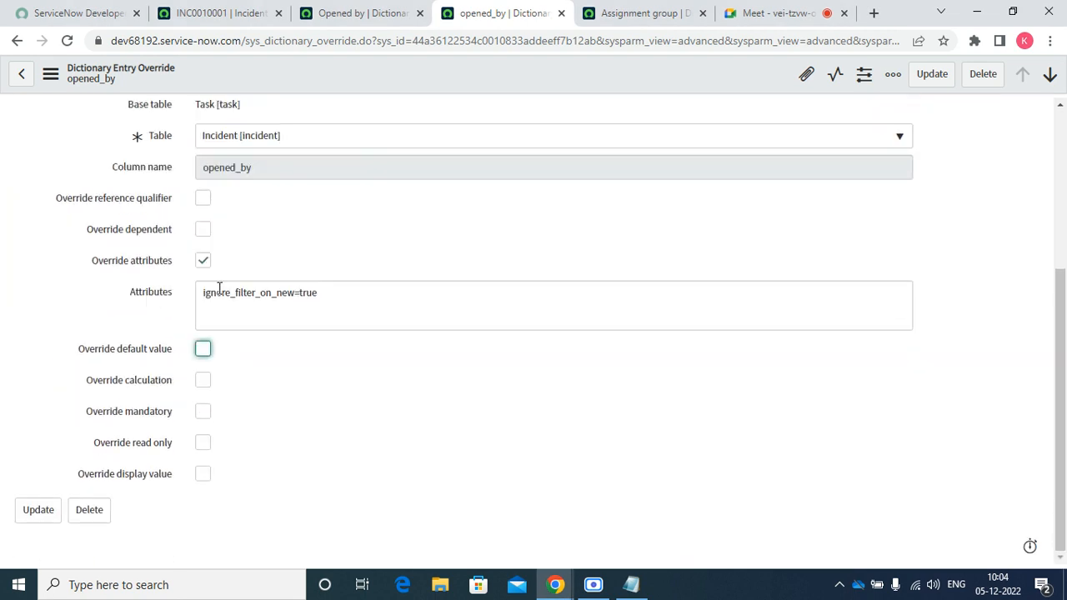
{"action": "right_click", "coordinate": [493, 85]}
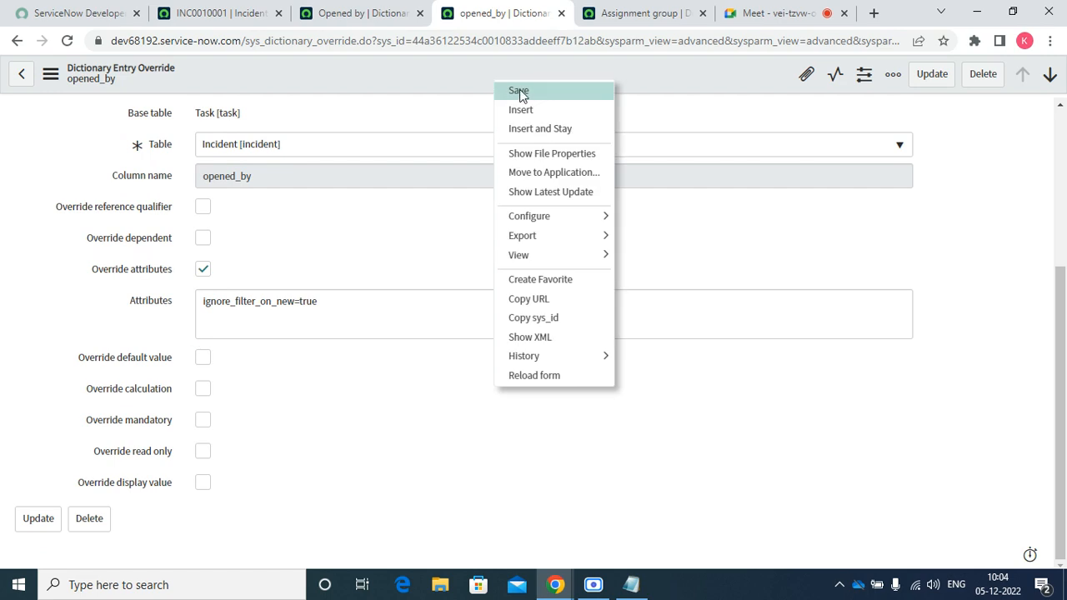
{"action": "left_click", "coordinate": [517, 91]}
Start another new incident, fill in the caller's name and check the default value in Opened by
{"action": "left_click", "coordinate": [215, 20]}
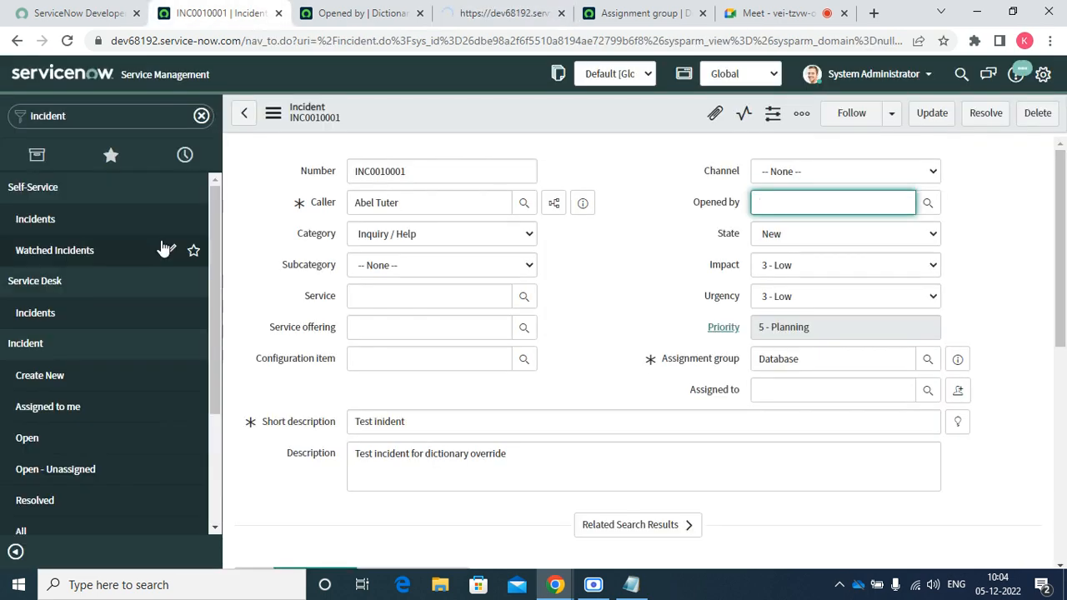
{"action": "left_click", "coordinate": [30, 379]}
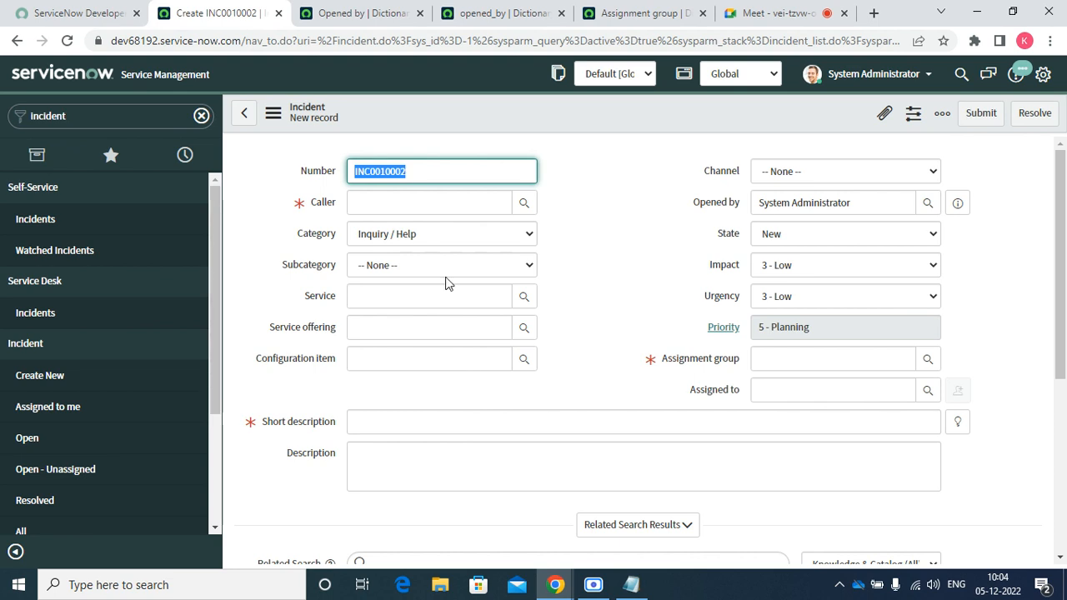
{"action": "left_click", "coordinate": [410, 206]}
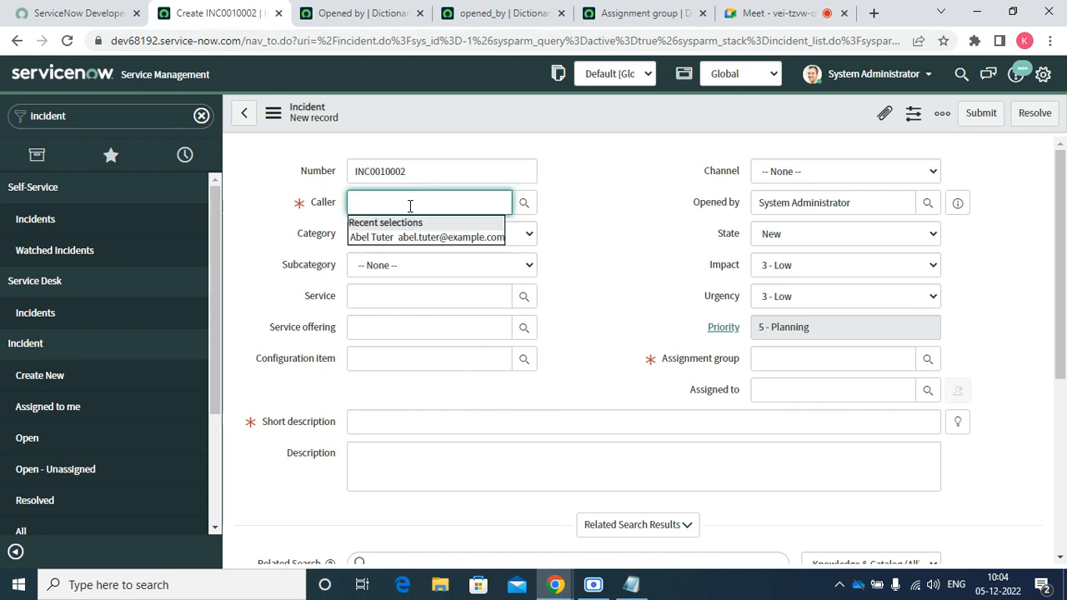
{"action": "key", "text": "Down"}
{"action": "key", "text": "Tab"}
{"action": "key", "text": "Tab"}
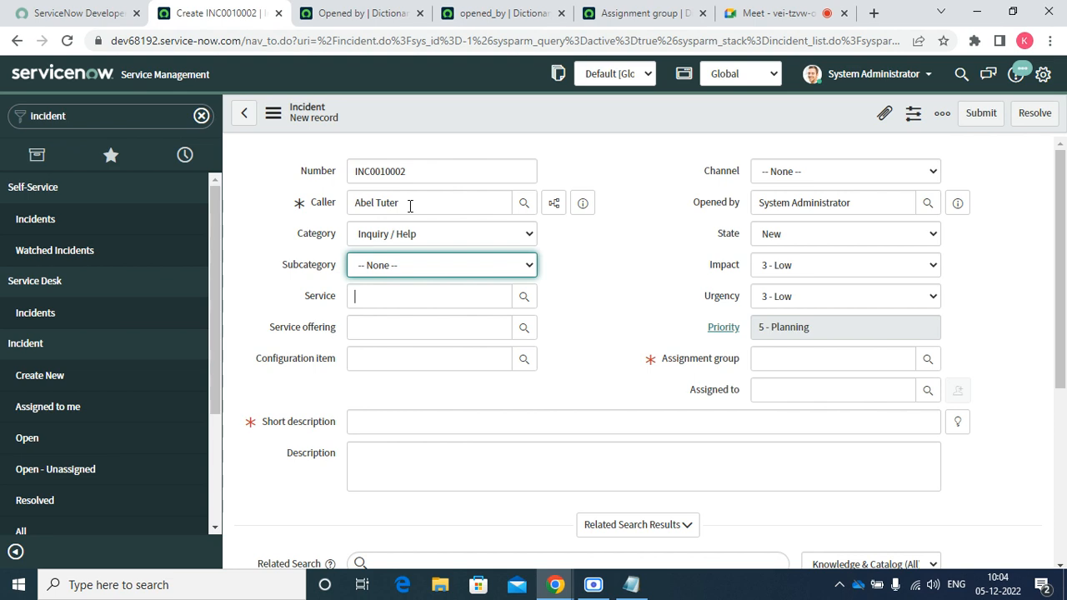
{"action": "key", "text": "Tab"}
{"action": "key", "text": "Tab"}
{"action": "key", "text": "Tab"}
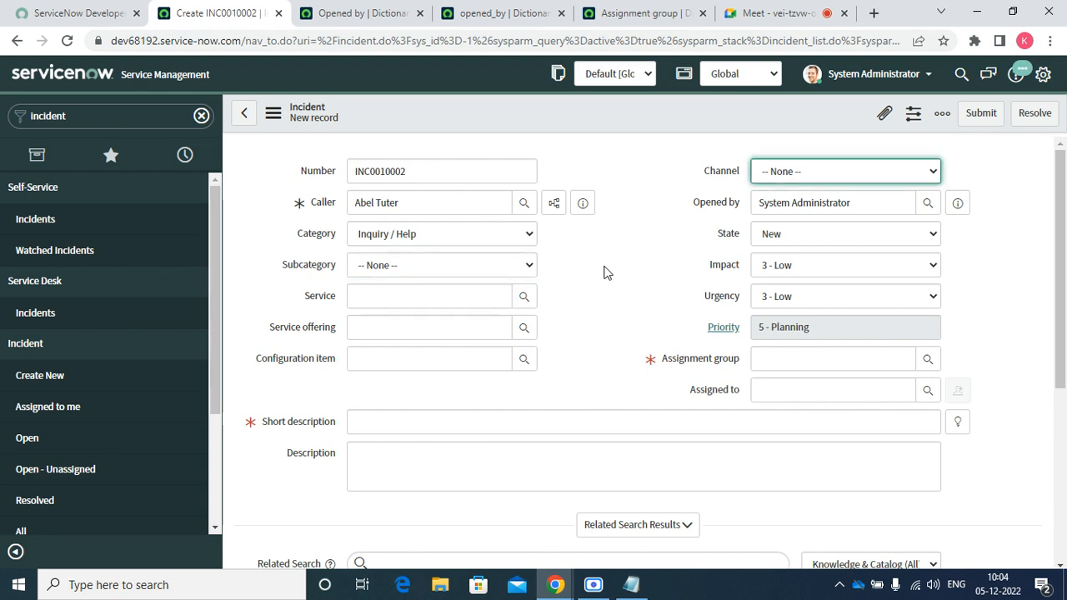
{"action": "left_click", "coordinate": [846, 206]}
{"action": "triple_click", "coordinate": [845, 205]}
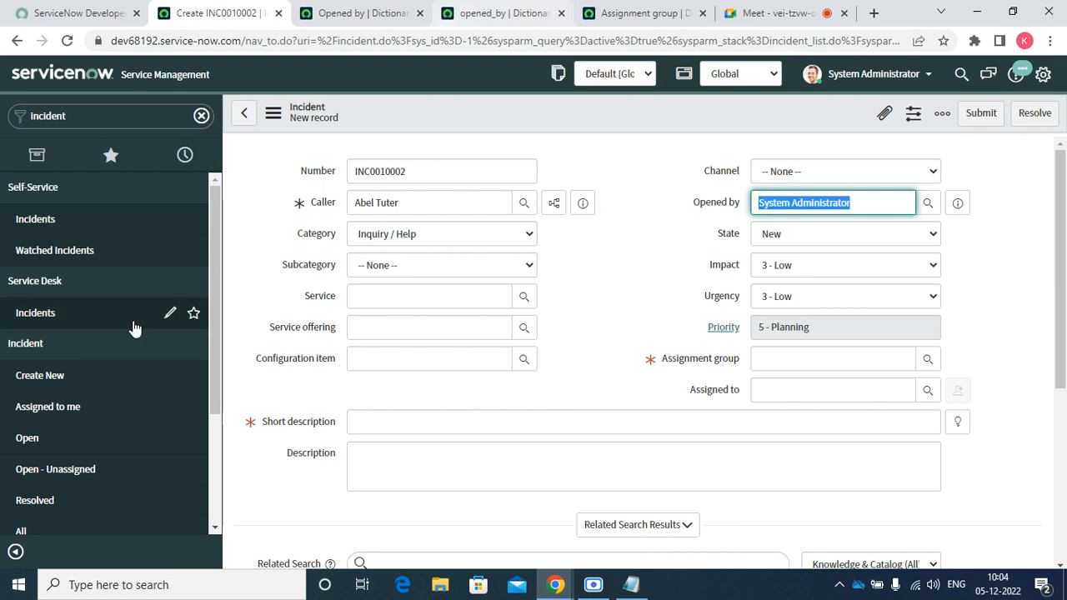
Open the list of open incidents in a new browser tab and check Opened by on the saved test incident
{"action": "right_click", "coordinate": [33, 437]}
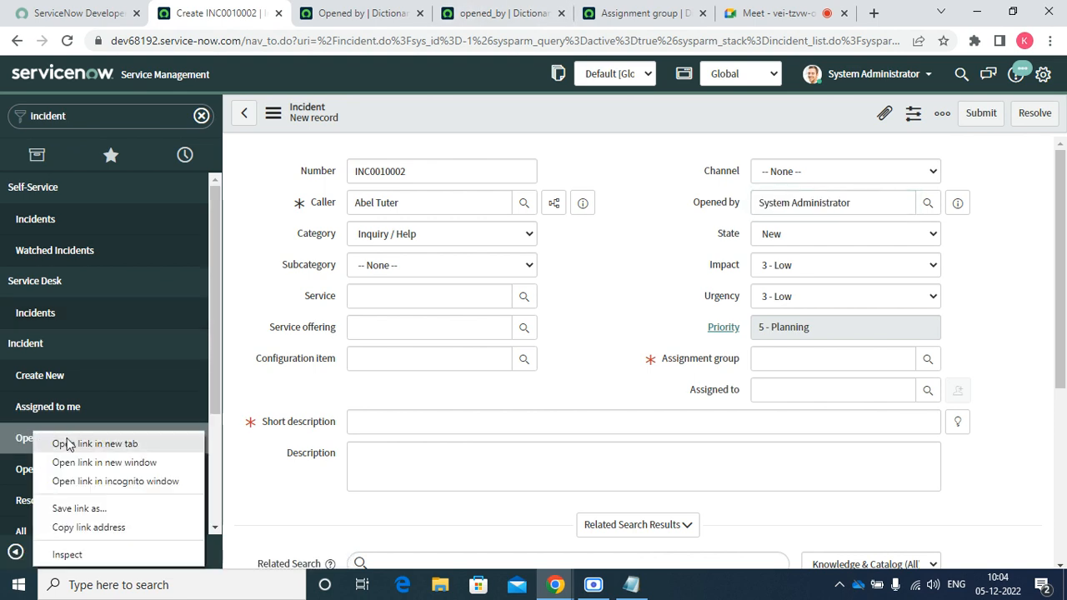
{"action": "left_click", "coordinate": [61, 441]}
{"action": "left_click", "coordinate": [325, 12]}
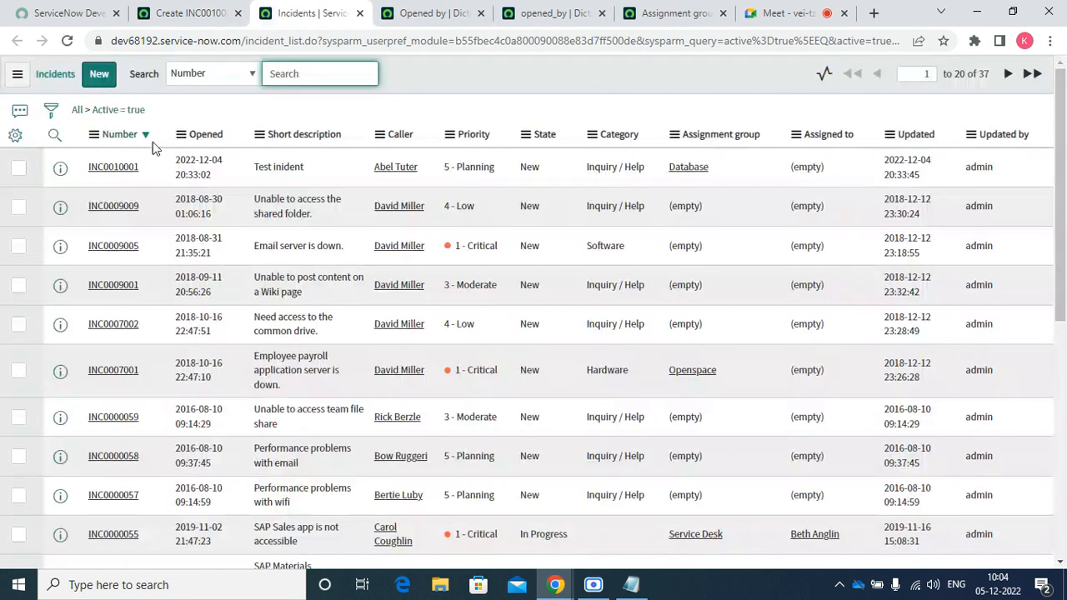
{"action": "left_click", "coordinate": [117, 167]}
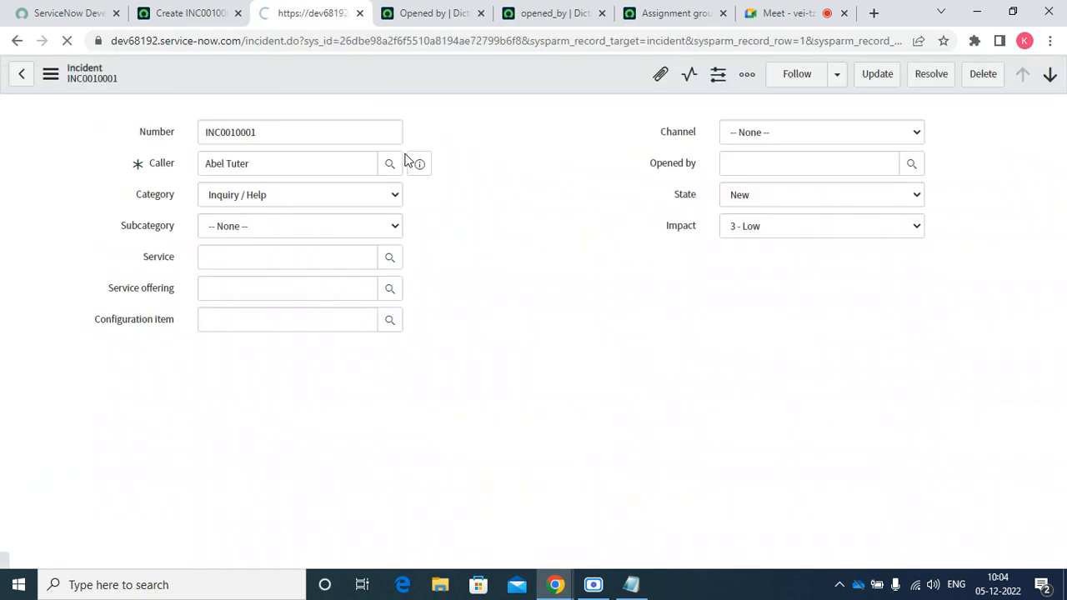
{"action": "left_click", "coordinate": [773, 162]}
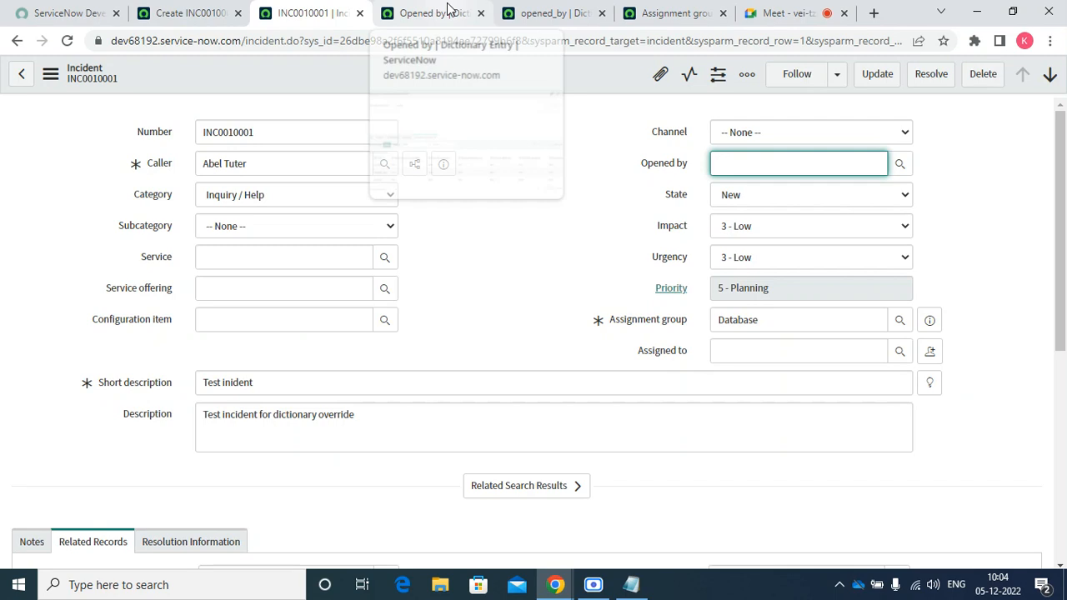
In the unsaved new incident, set Assignment group to Database and Short description to "Database test incident"
{"action": "left_click", "coordinate": [185, 13]}
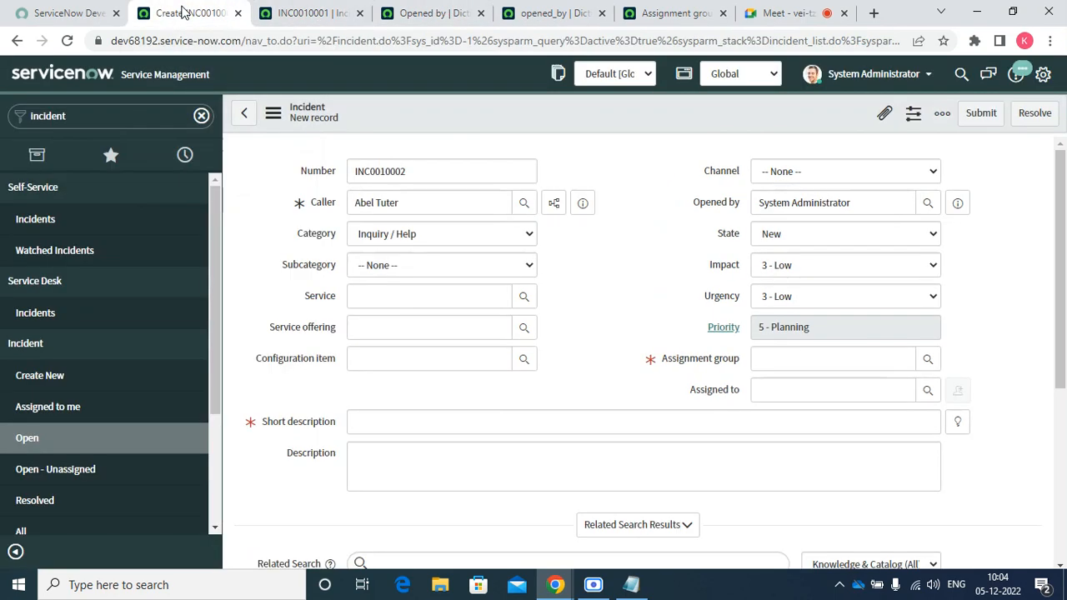
{"action": "left_click", "coordinate": [783, 360]}
{"action": "type", "text": "data"}
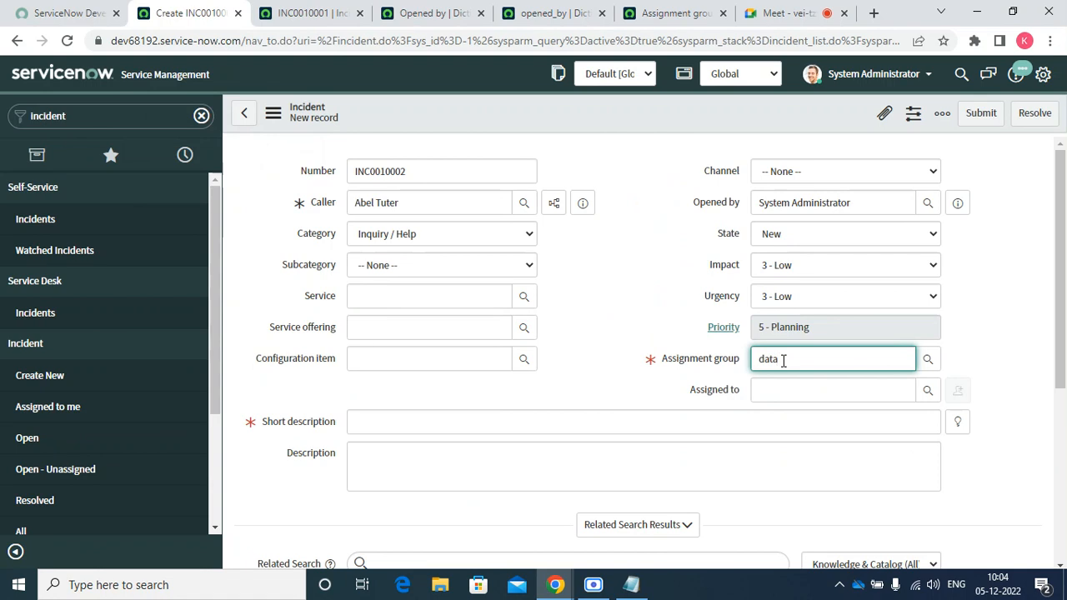
{"action": "key", "text": "Tab"}
{"action": "key", "text": "Tab"}
{"action": "type", "text": "D"}
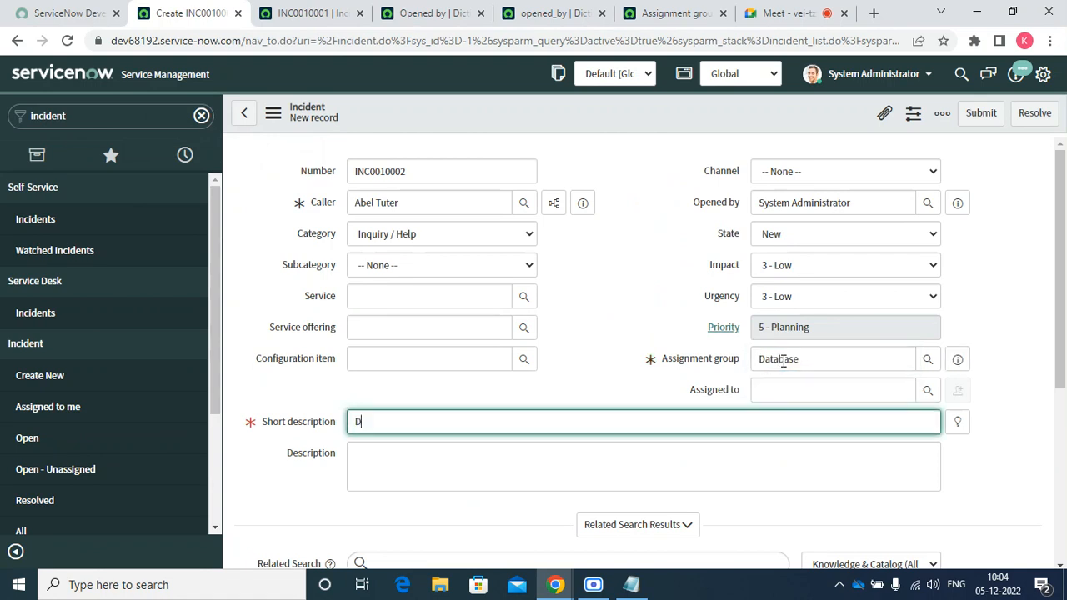
{"action": "type", "text": "atabaseT"}
{"action": "key", "text": "BackSpace"}
{"action": "type", "text": "test inico"}
{"action": "key", "text": "BackSpace"}
{"action": "key", "text": "BackSpace"}
{"action": "key", "text": "BackSpace"}
{"action": "type", "text": "detnnt"}
Enter "Database test incident1" as the new incident's description and save the record
{"action": "key", "text": "Tab"}
{"action": "type", "text": "D"}
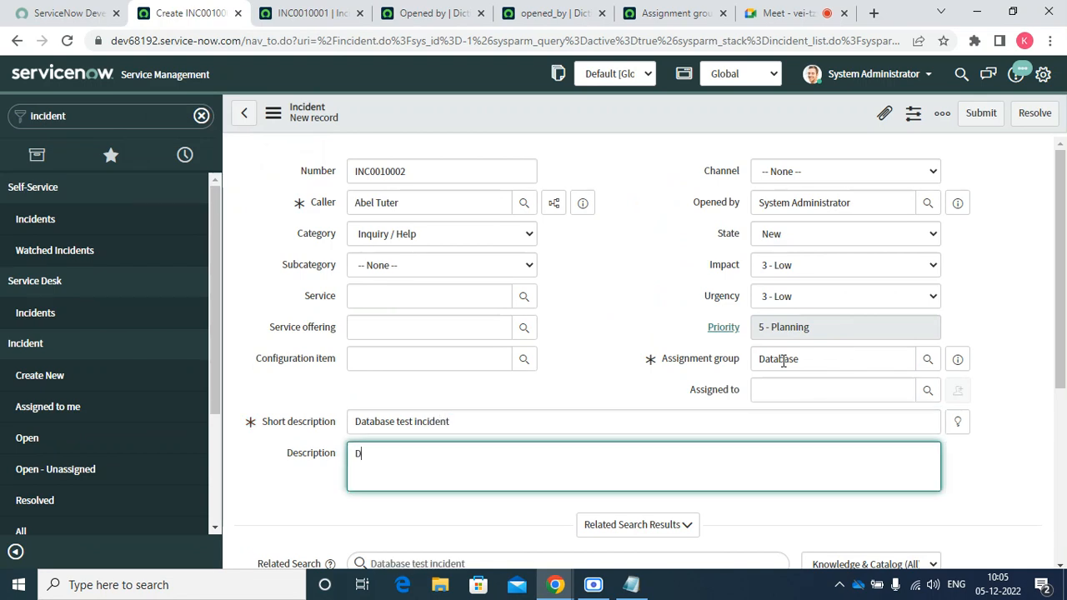
{"action": "type", "text": "atabase test inc"}
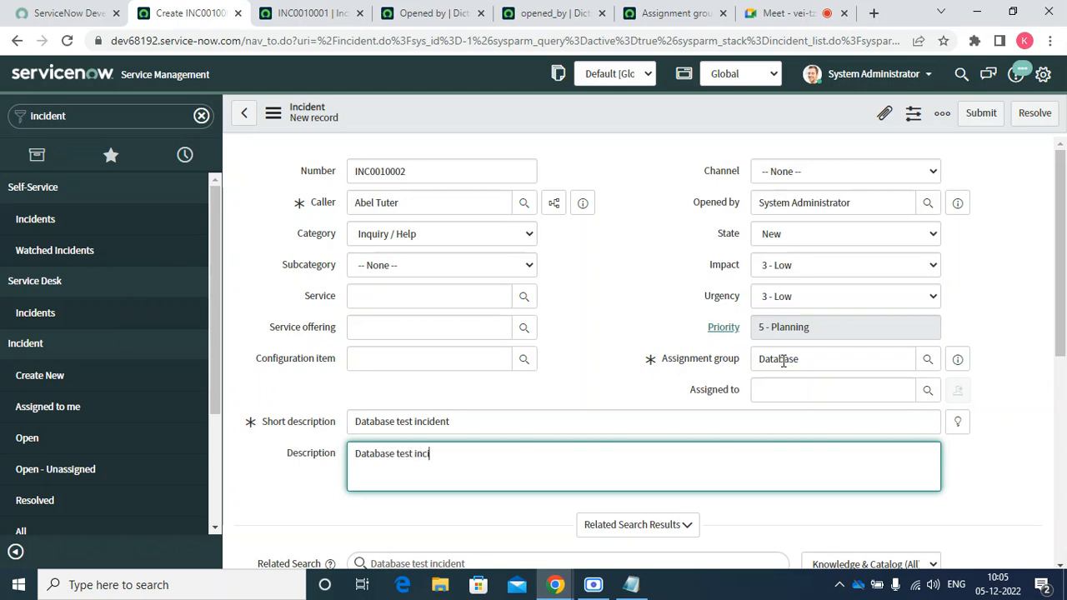
{"action": "type", "text": "ient"}
{"action": "type", "text": "rnt"}
{"action": "type", "text": "ent1"}
{"action": "right_click", "coordinate": [534, 121]}
{"action": "left_click", "coordinate": [563, 129]}
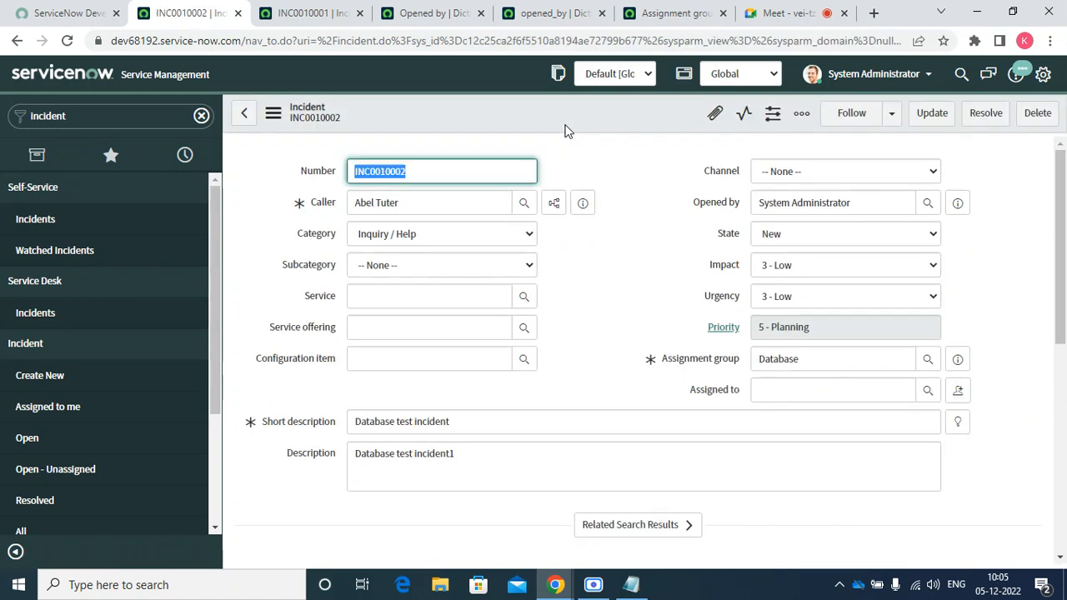
Look through the saved incident form and check the value in Opened by
{"action": "left_click", "coordinate": [1060, 556]}
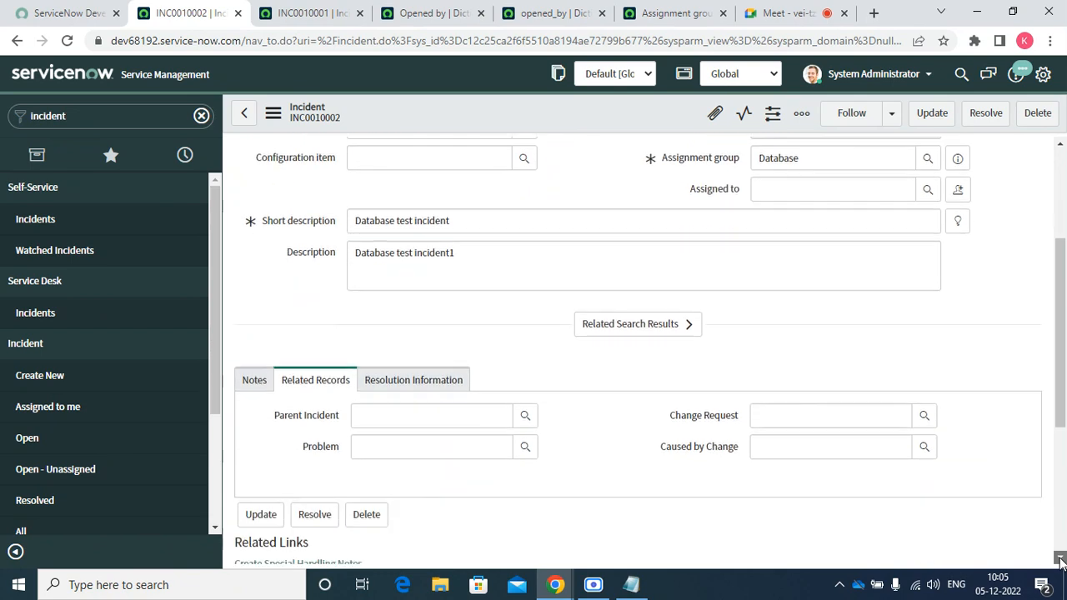
{"action": "left_click", "coordinate": [1061, 146]}
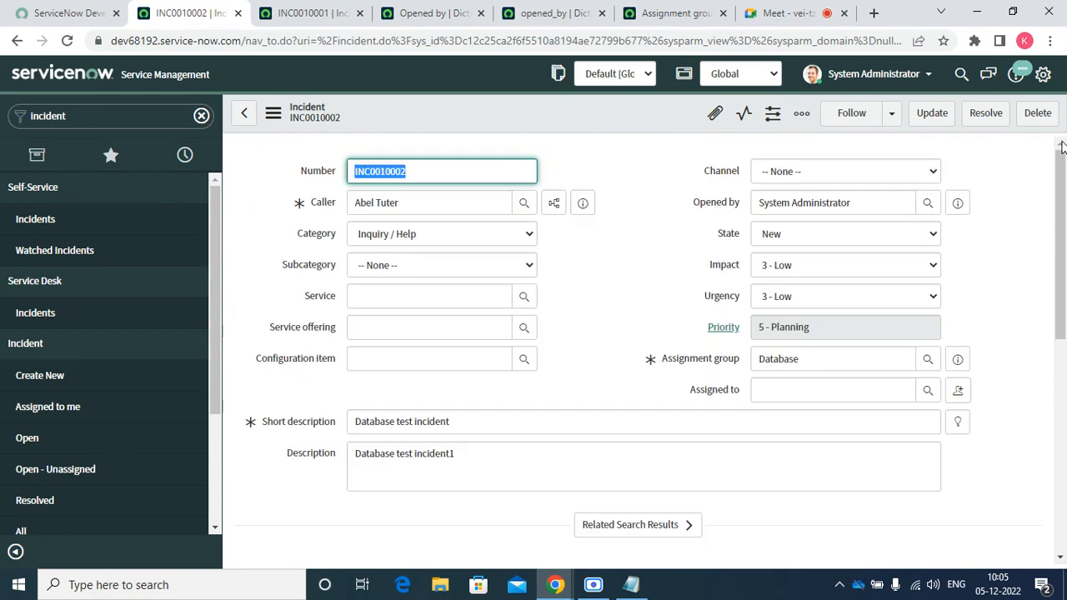
{"action": "triple_click", "coordinate": [874, 205]}
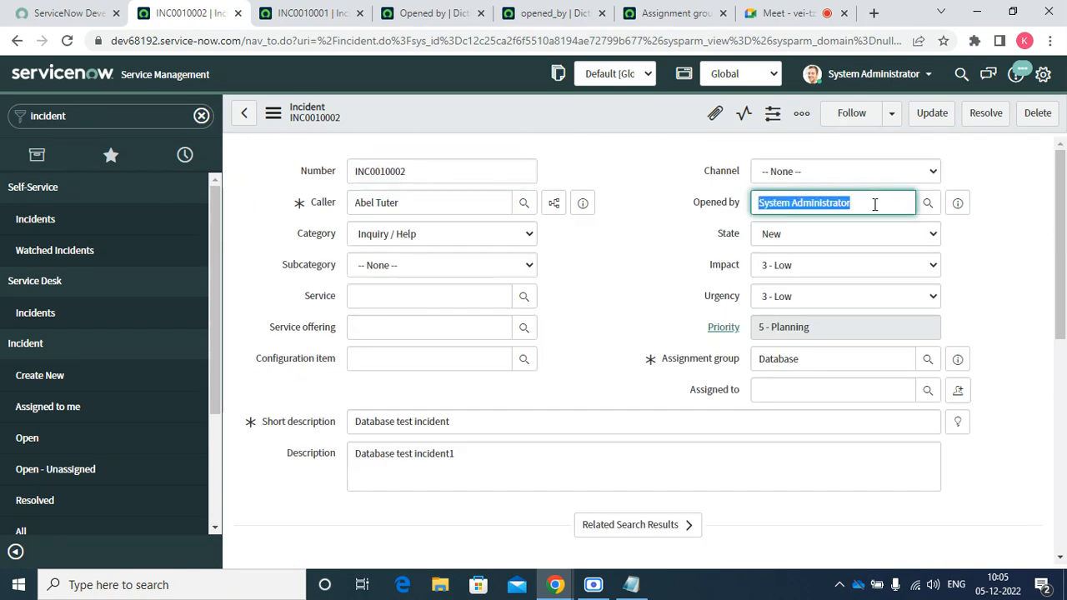
Turn on Override read only and Read only in the incident table's opened_by dictionary override and save it
{"action": "left_click", "coordinate": [440, 13]}
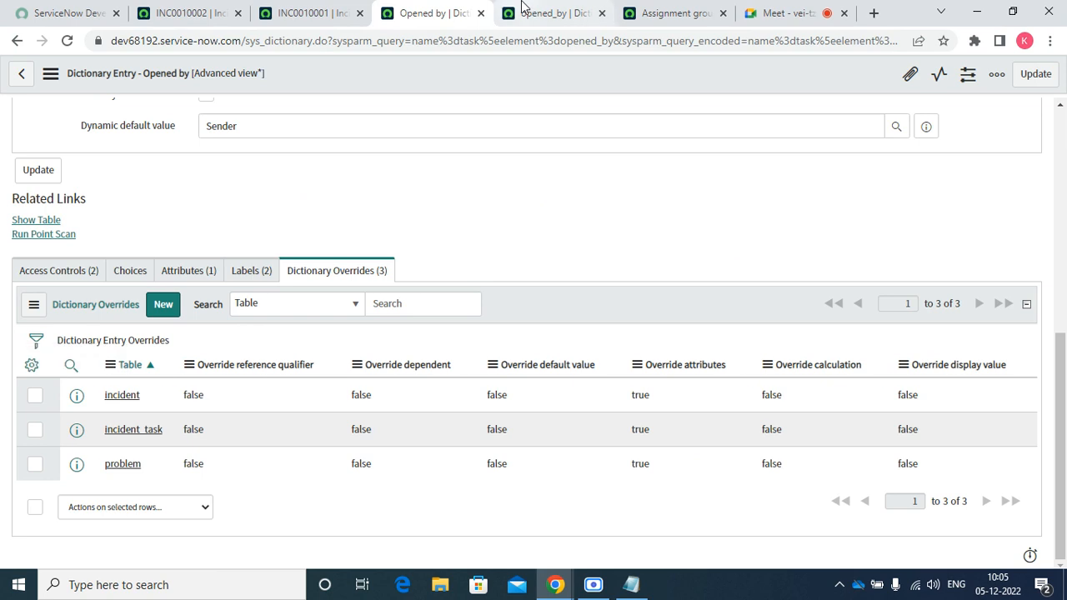
{"action": "left_click", "coordinate": [552, 13]}
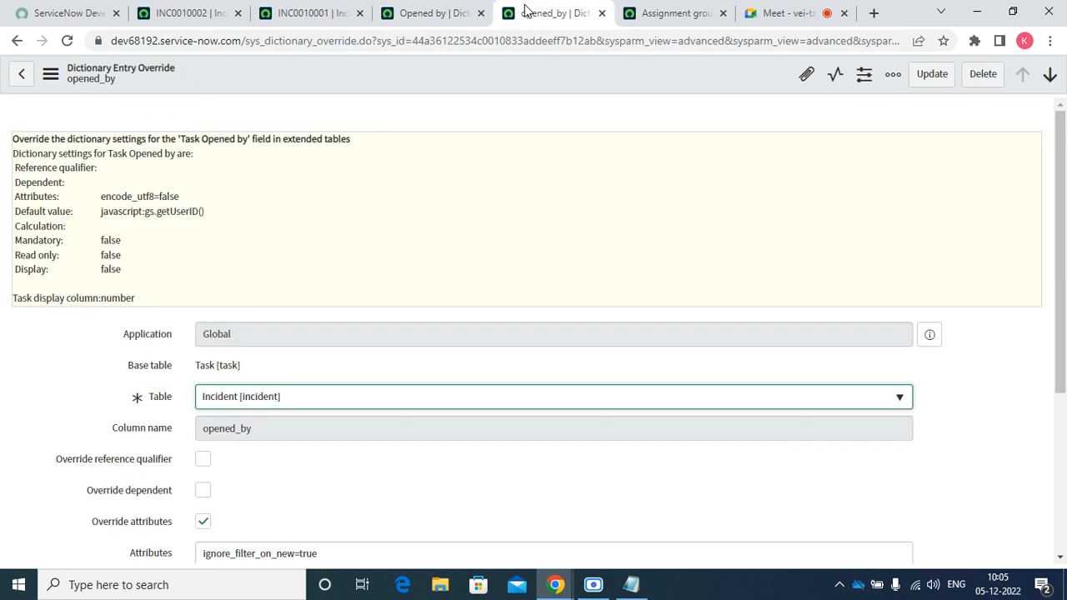
{"action": "left_click", "coordinate": [1059, 556]}
{"action": "scroll", "coordinate": [1057, 556], "scroll_direction": "down", "scroll_amount": 3}
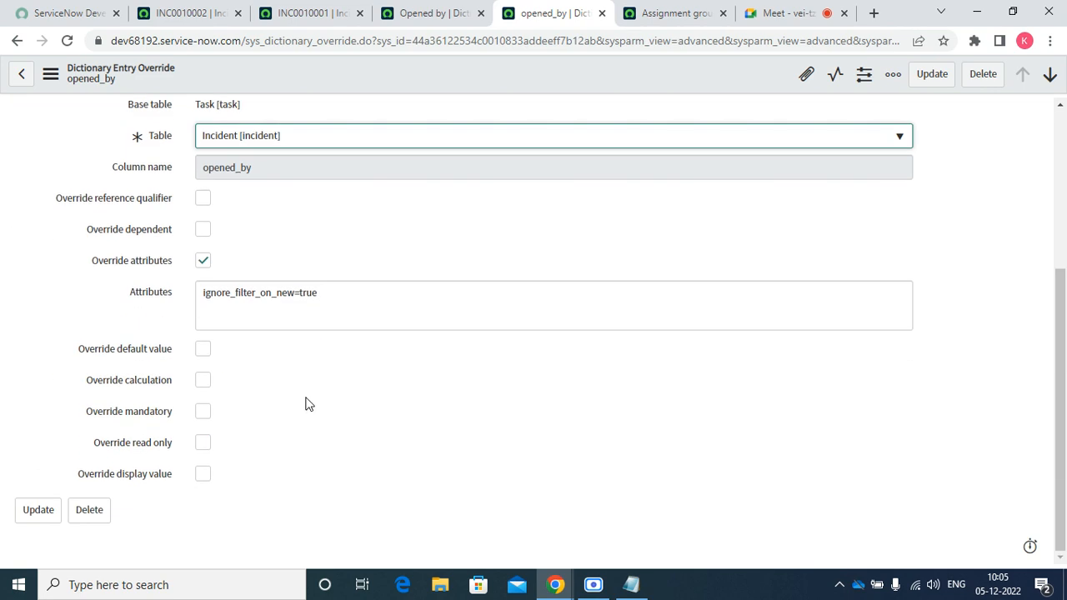
{"action": "left_click", "coordinate": [204, 443]}
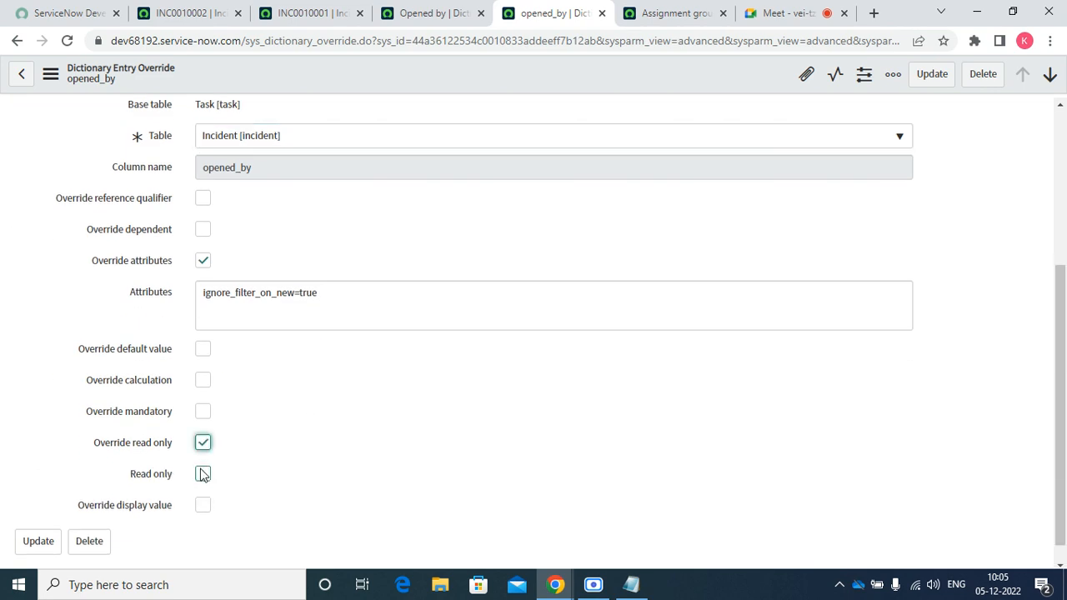
{"action": "left_click", "coordinate": [203, 473]}
{"action": "right_click", "coordinate": [563, 80]}
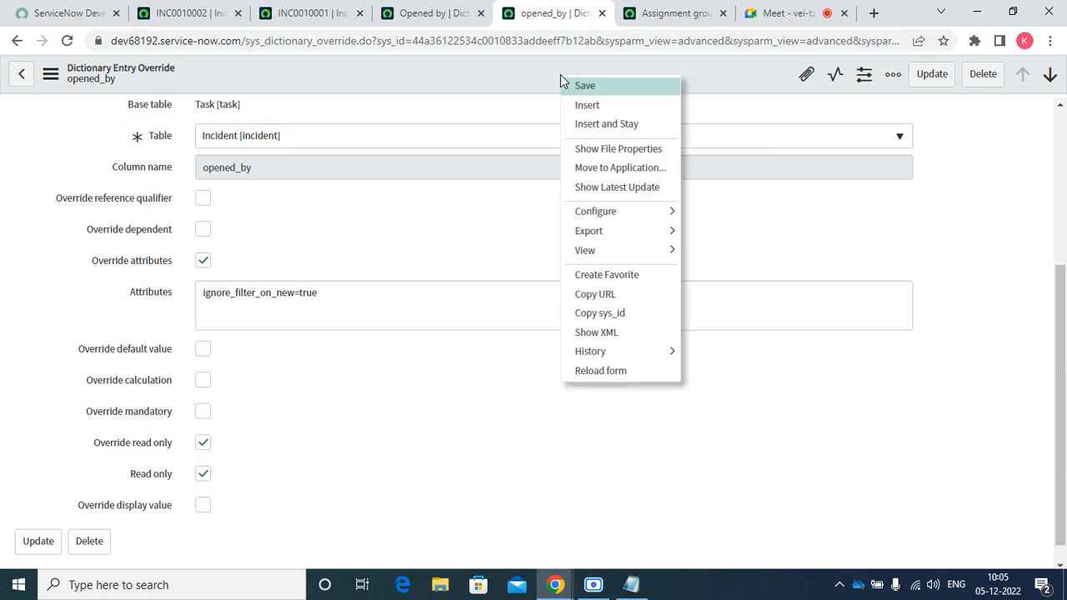
{"action": "left_click", "coordinate": [585, 86]}
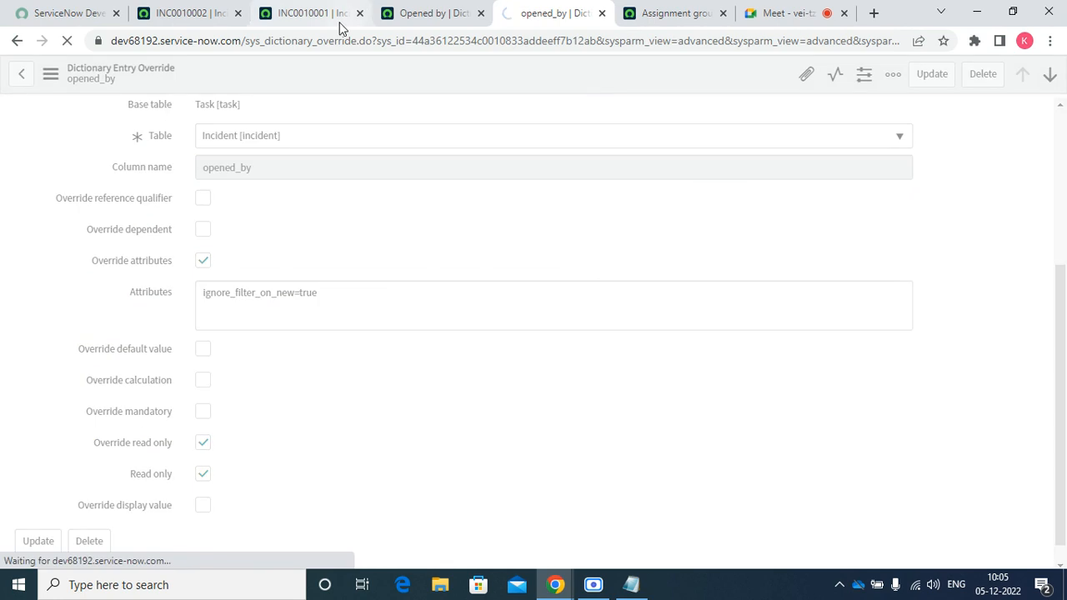
Reload the first test incident and check whether Opened by can be edited
{"action": "left_click", "coordinate": [315, 13]}
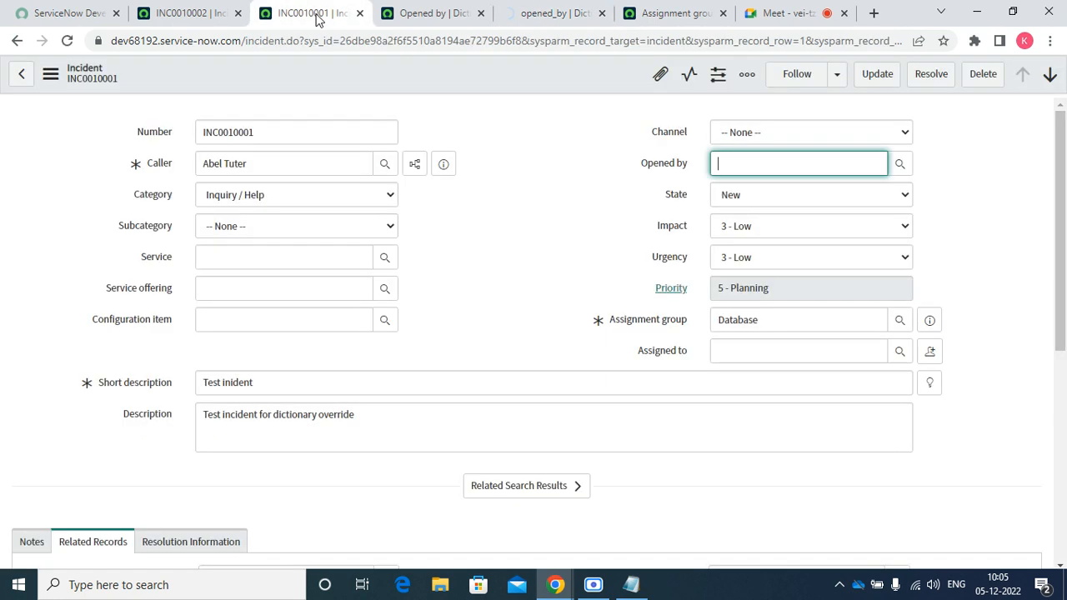
{"action": "left_click", "coordinate": [66, 41]}
{"action": "left_click", "coordinate": [765, 166]}
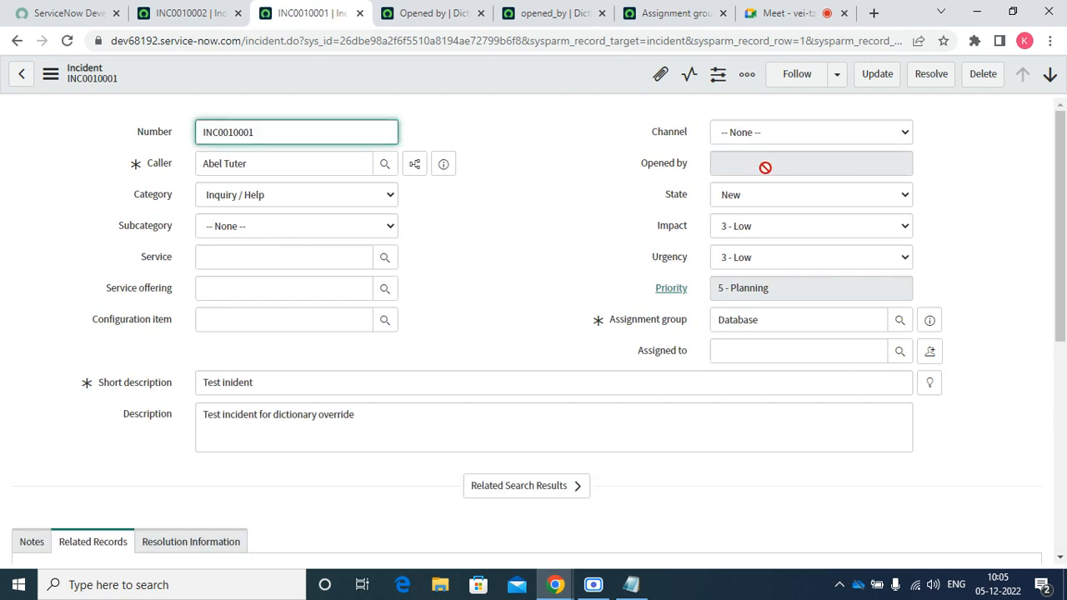
Reload the second test incident, the one described as a database test, and check its Opened by field
{"action": "left_click", "coordinate": [438, 12]}
{"action": "left_click", "coordinate": [209, 11]}
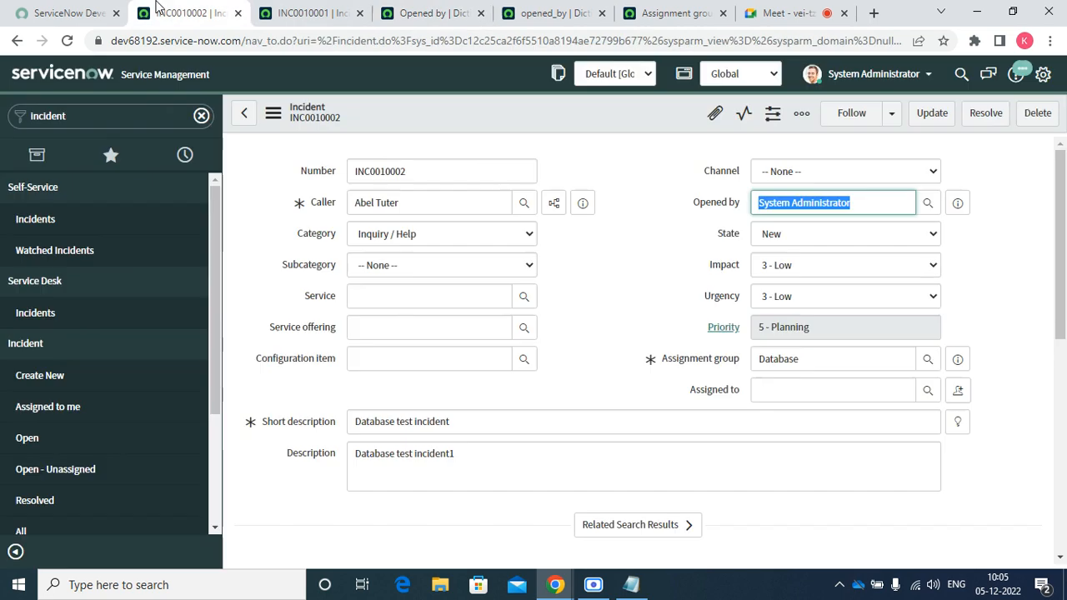
{"action": "left_click", "coordinate": [273, 117]}
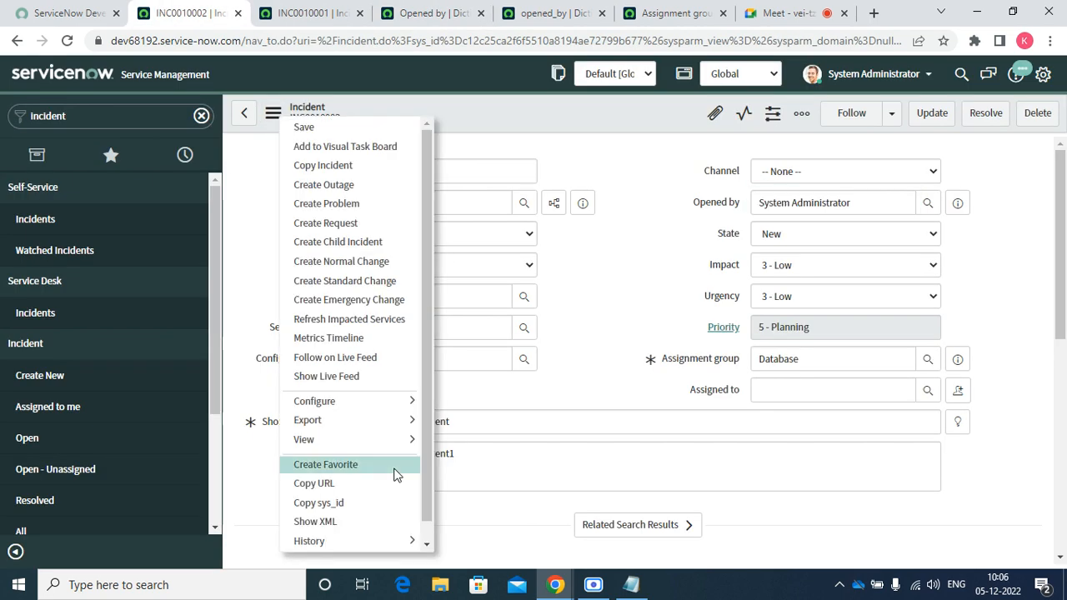
{"action": "left_click", "coordinate": [237, 110]}
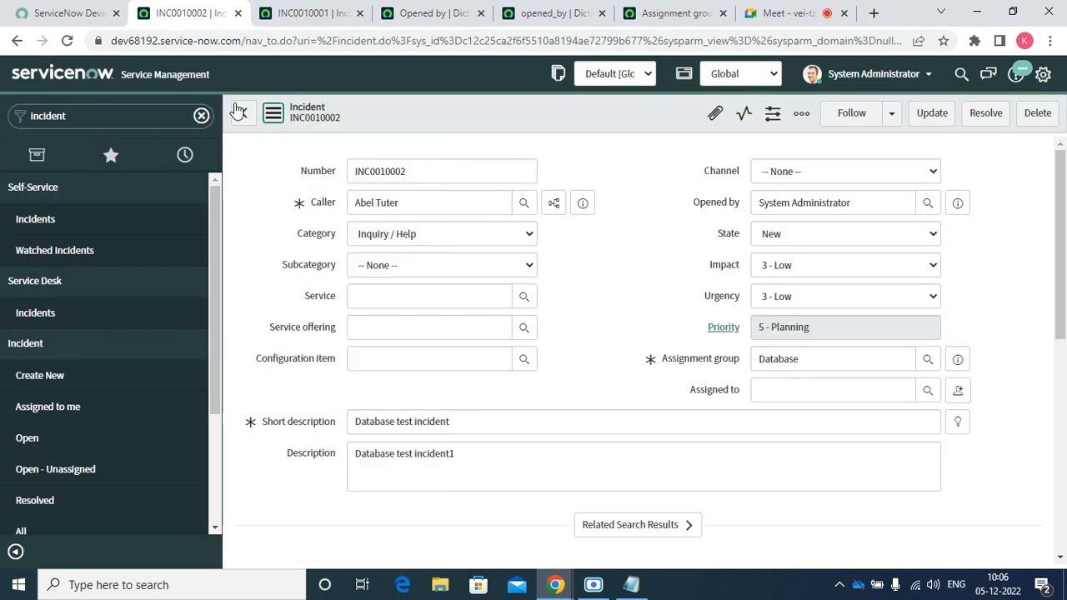
{"action": "left_click", "coordinate": [67, 40]}
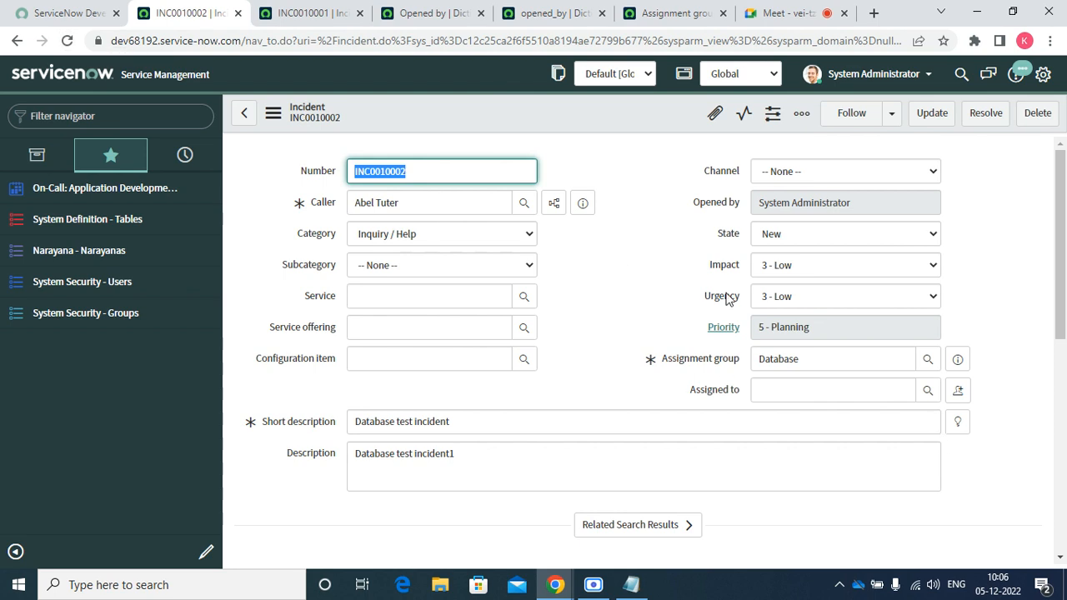
Turn on Override display value in the incident table's opened_by override, save it and reload the first test incident
{"action": "left_click", "coordinate": [552, 12]}
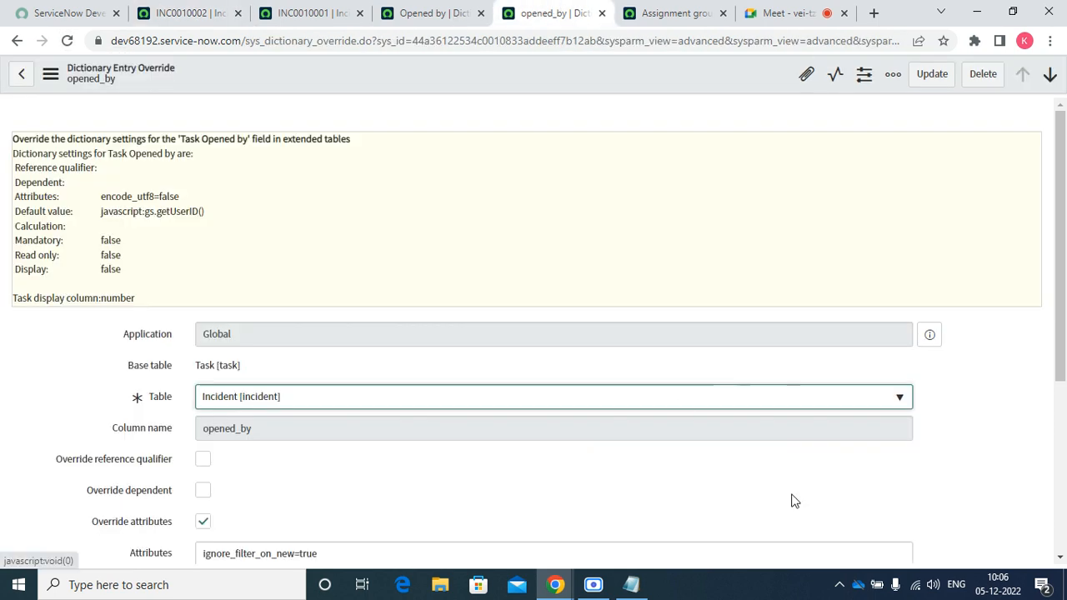
{"action": "left_click", "coordinate": [1059, 557]}
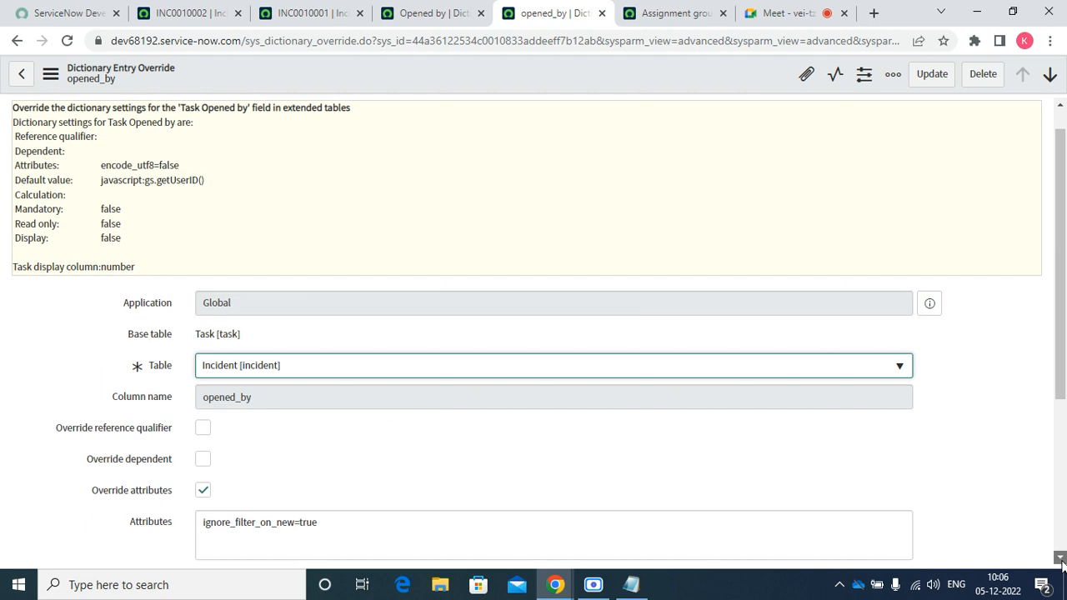
{"action": "scroll", "coordinate": [1059, 557], "scroll_direction": "down", "scroll_amount": 3}
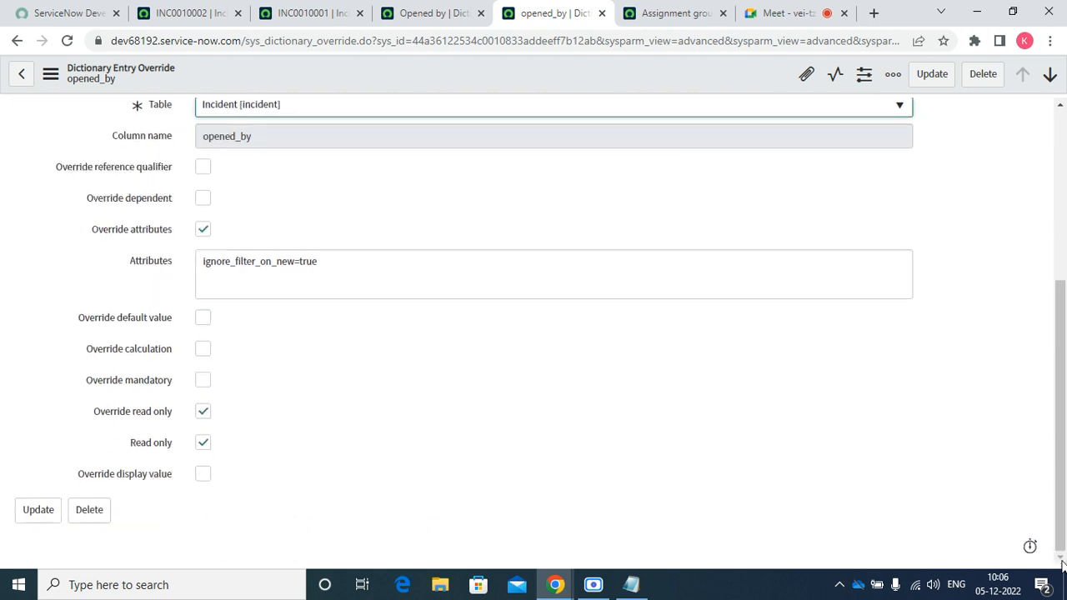
{"action": "left_click", "coordinate": [204, 351]}
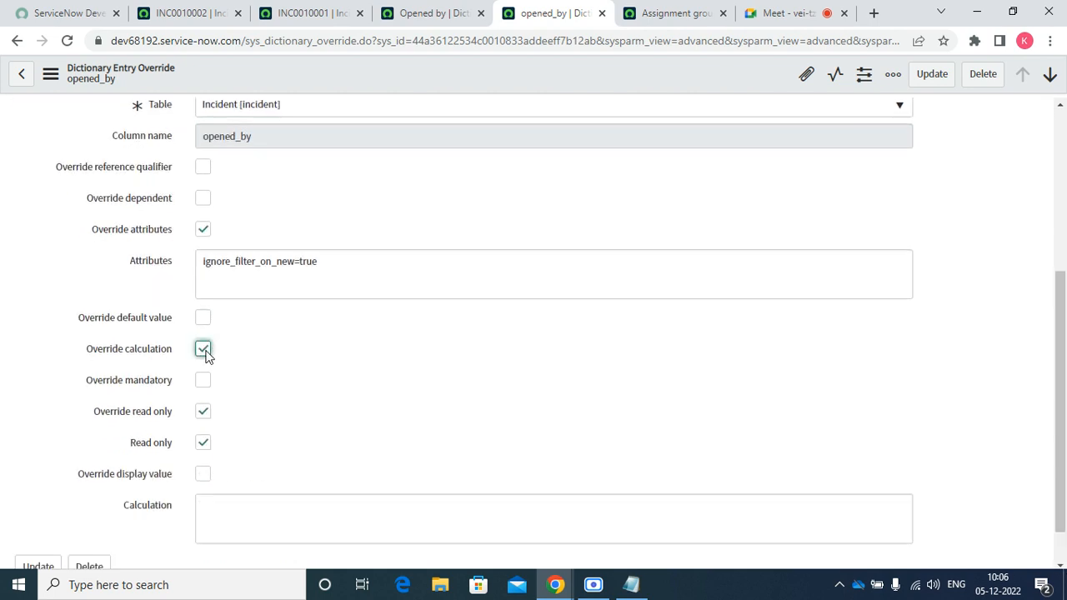
{"action": "left_click", "coordinate": [205, 351]}
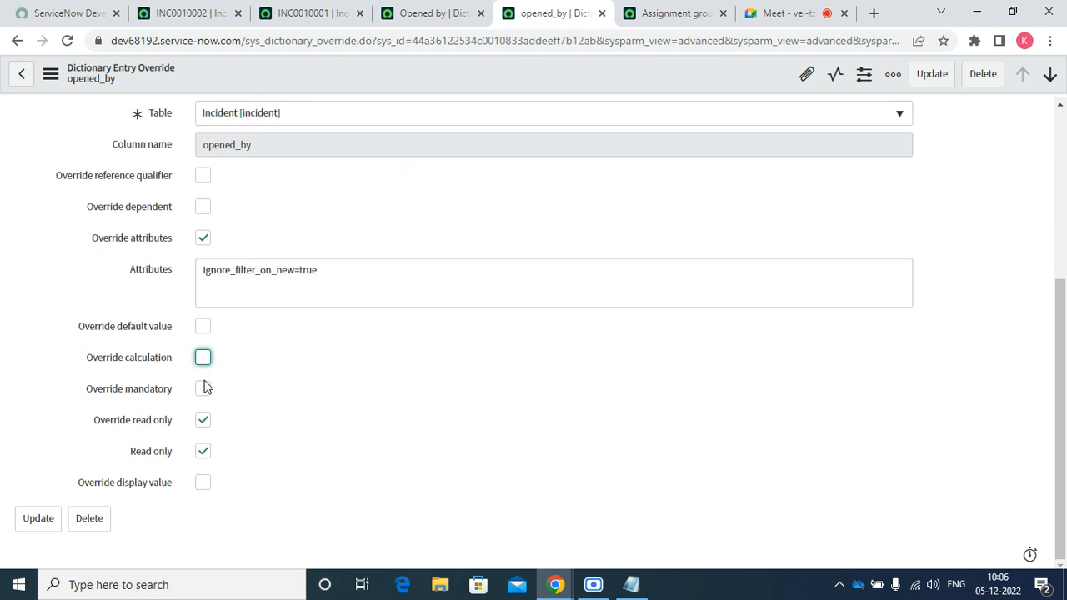
{"action": "left_click", "coordinate": [201, 488]}
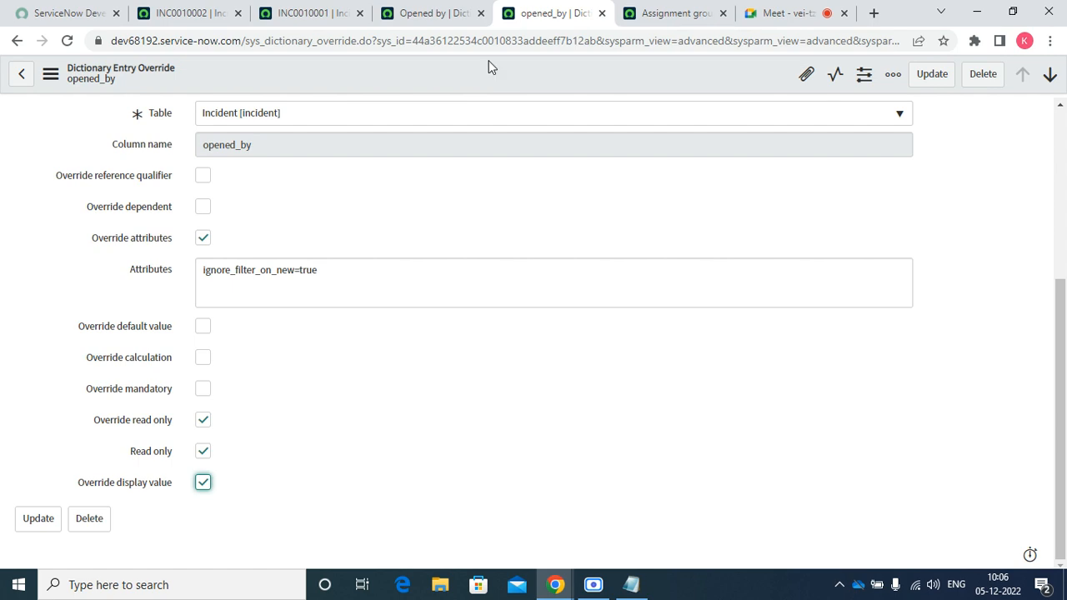
{"action": "left_click", "coordinate": [325, 12]}
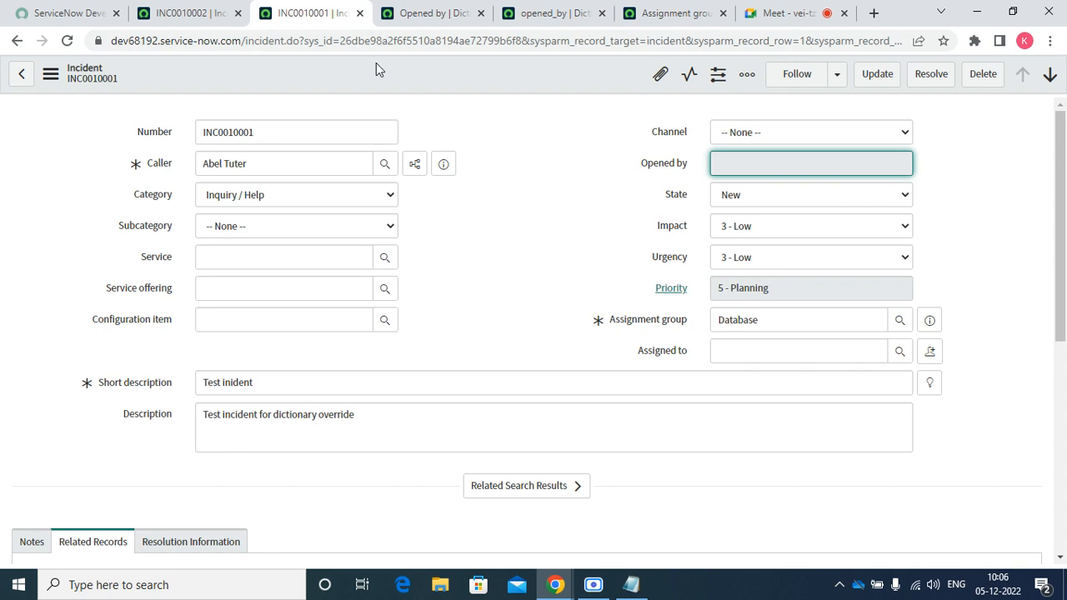
{"action": "left_click", "coordinate": [558, 15]}
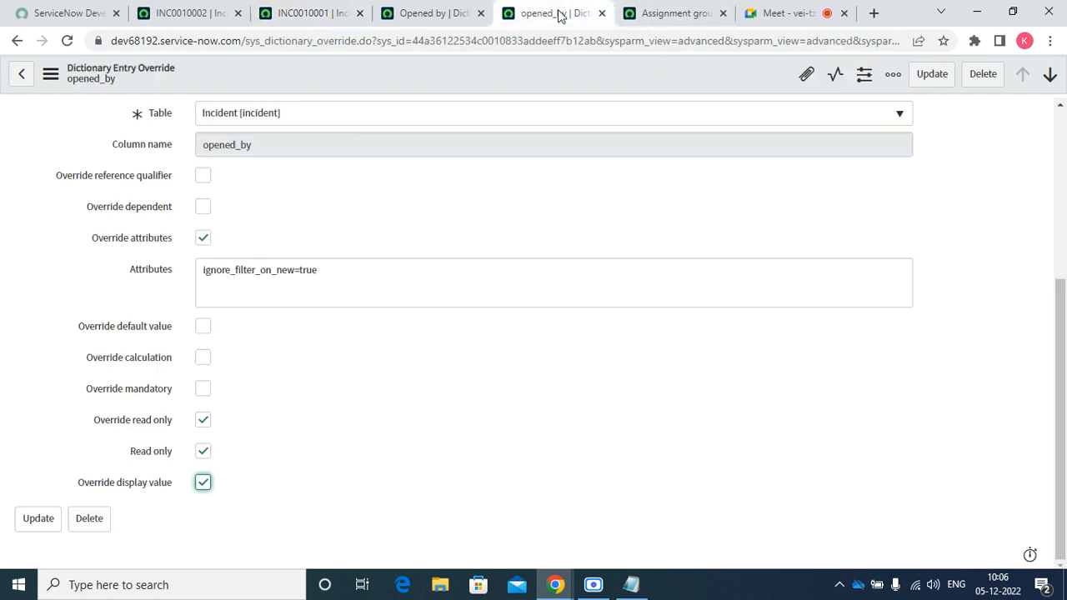
{"action": "right_click", "coordinate": [408, 73]}
{"action": "left_click", "coordinate": [439, 87]}
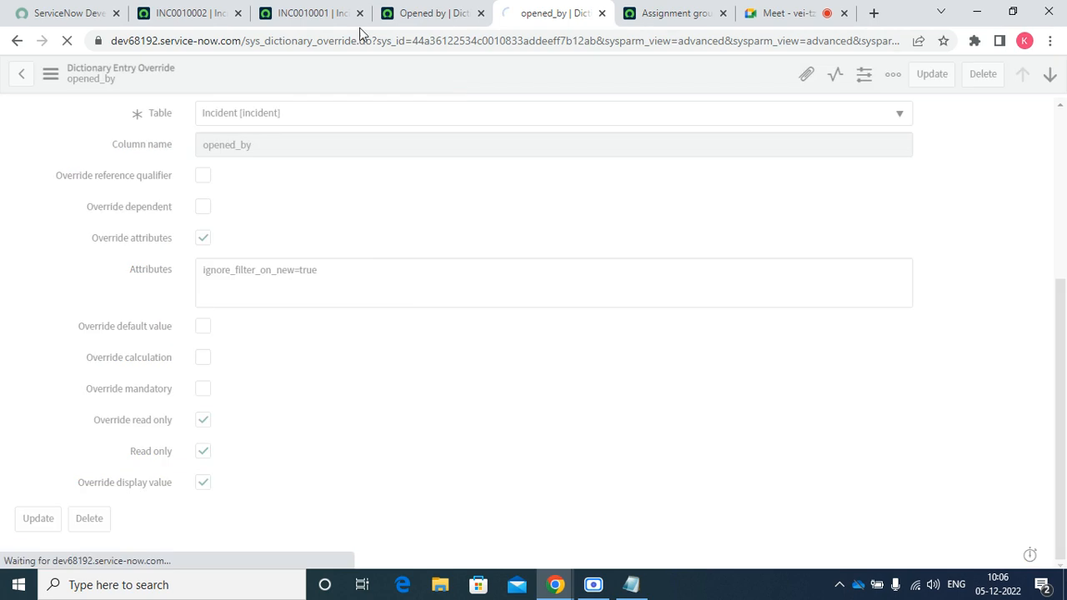
{"action": "left_click", "coordinate": [310, 12]}
{"action": "left_click", "coordinate": [68, 42]}
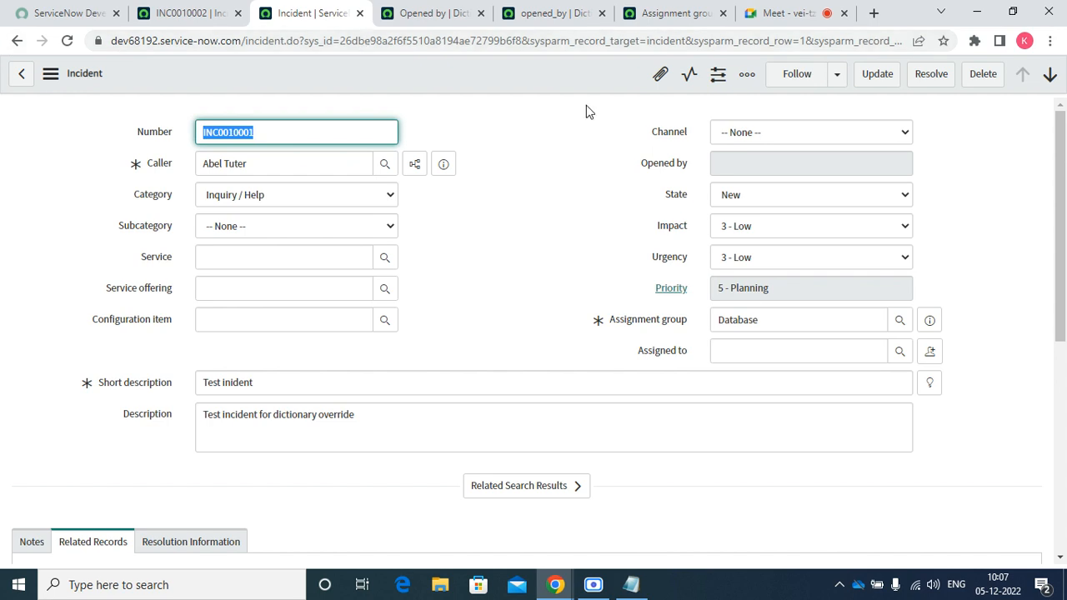
Open the Groups list and bring up the table definition behind it
{"action": "left_click", "coordinate": [190, 13]}
{"action": "left_click", "coordinate": [90, 313]}
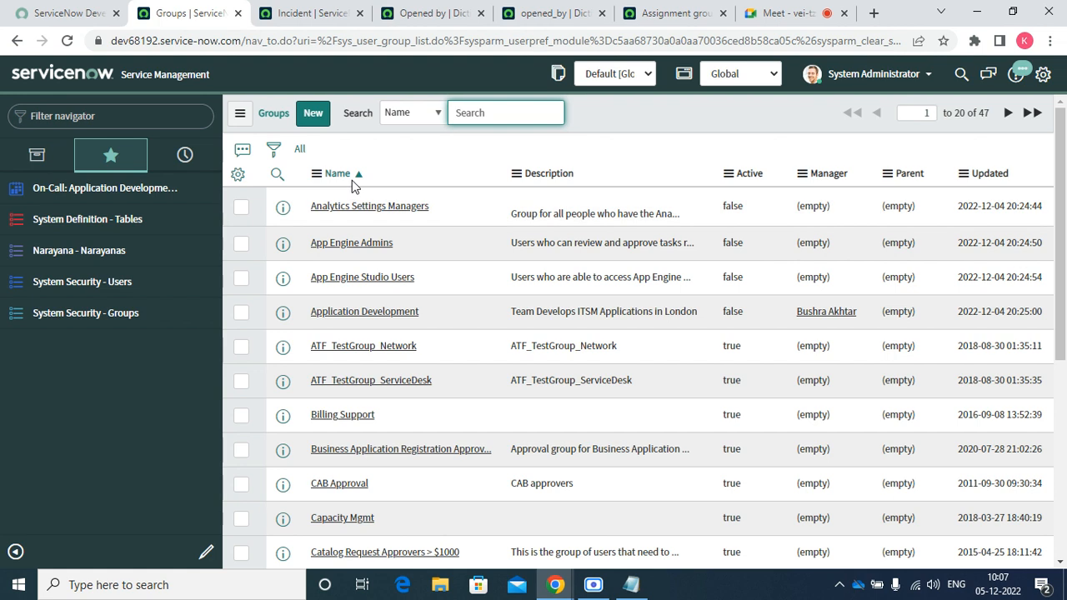
{"action": "right_click", "coordinate": [351, 180]}
{"action": "mouse_move", "coordinate": [391, 336]}
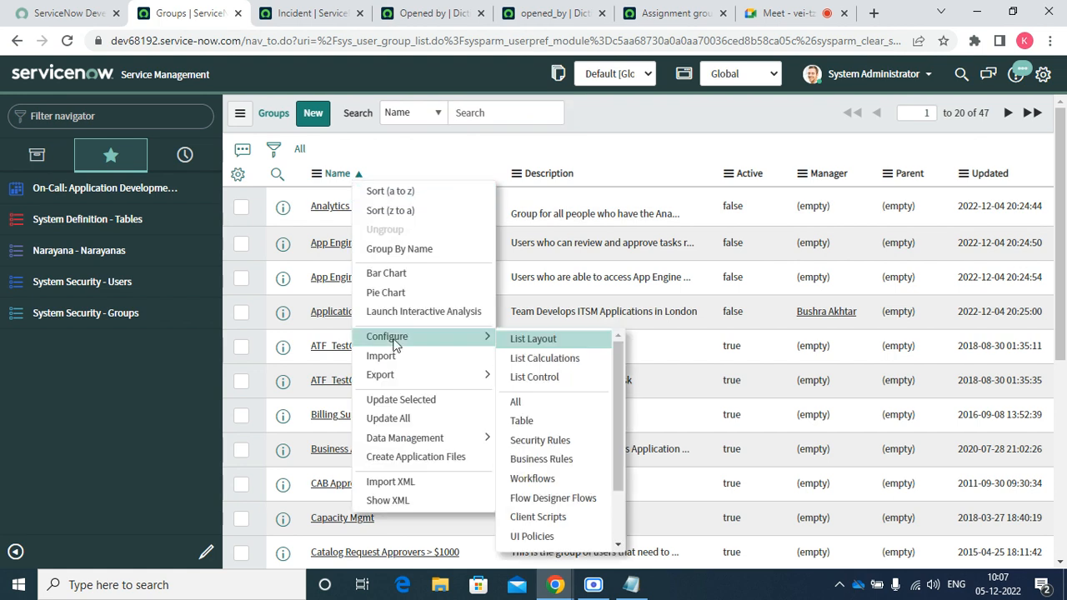
{"action": "left_click", "coordinate": [532, 427]}
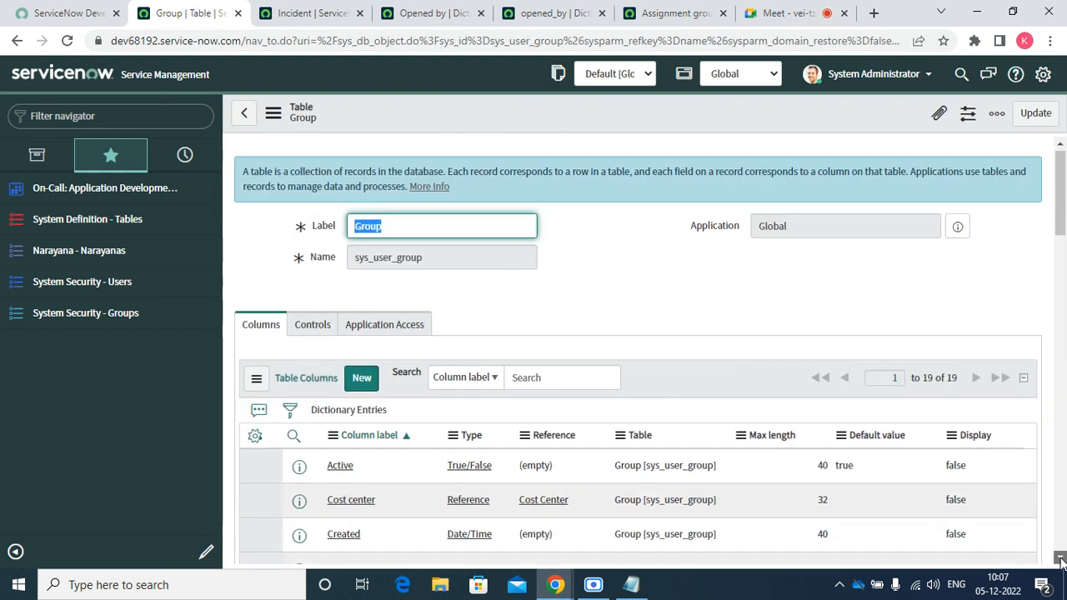
Filter the Group table's columns to those whose Display is not false, and clear that filter
{"action": "scroll", "coordinate": [1060, 560], "scroll_direction": "down", "scroll_amount": 3}
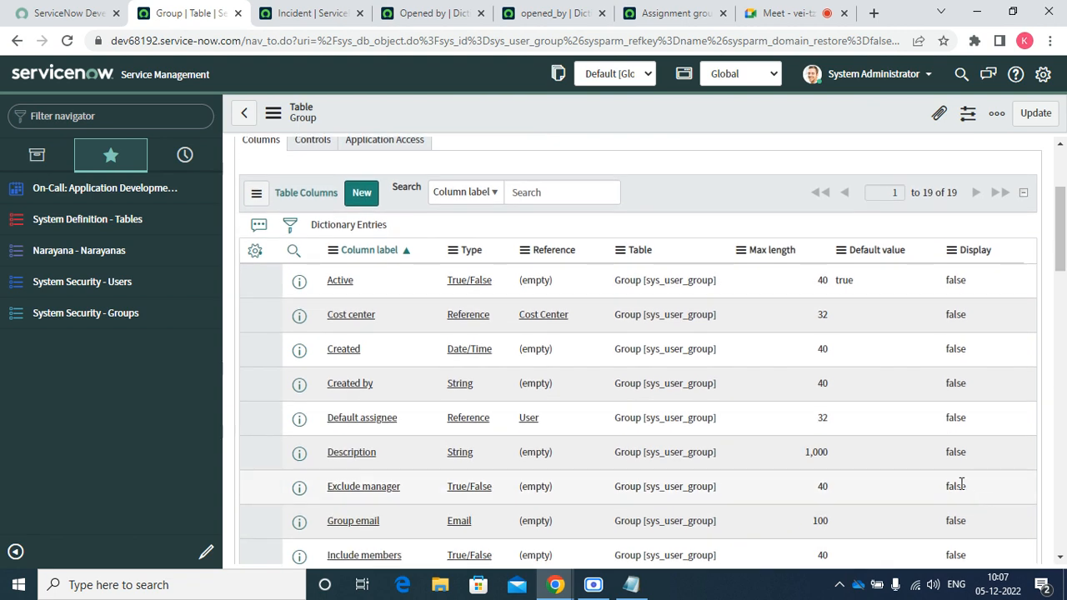
{"action": "right_click", "coordinate": [960, 484]}
{"action": "left_click", "coordinate": [894, 367]}
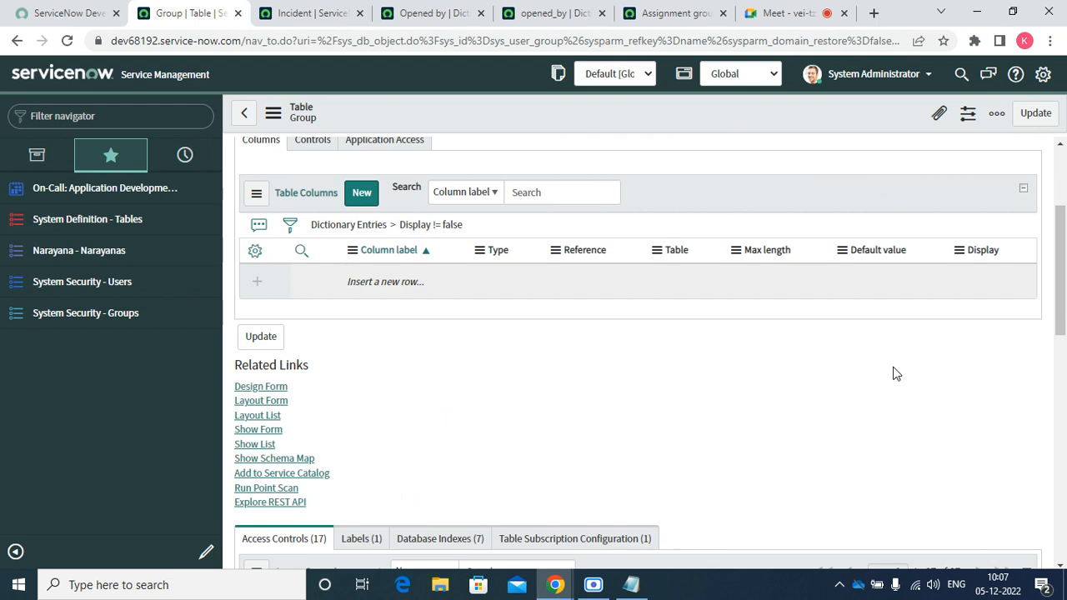
{"action": "left_click", "coordinate": [355, 226]}
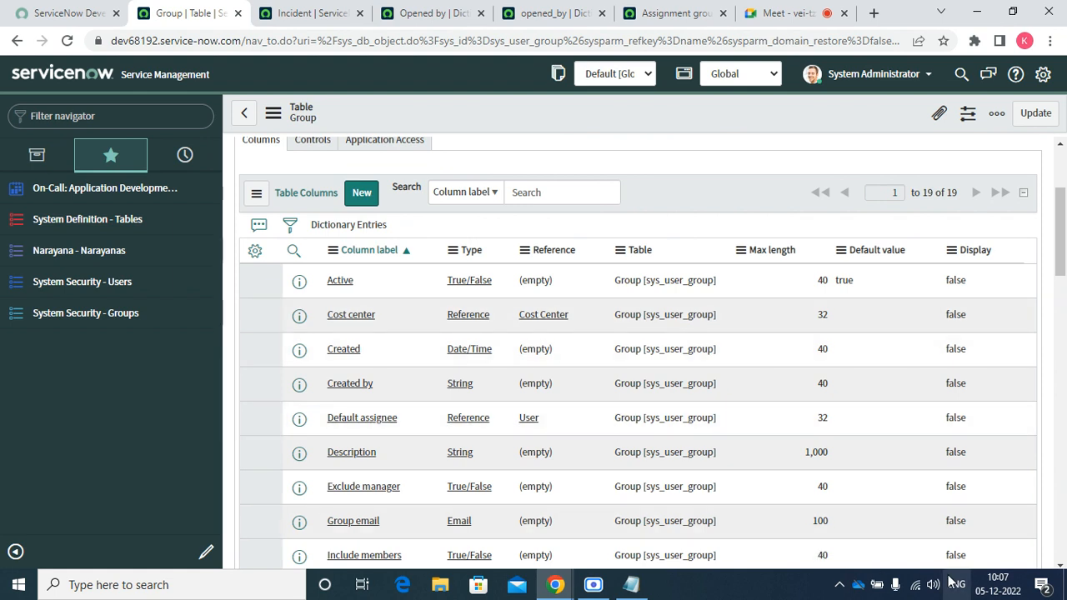
Set Display to true for the Name column of the Group table and reload the first test incident
{"action": "scroll", "coordinate": [1061, 565], "scroll_direction": "down", "scroll_amount": 5}
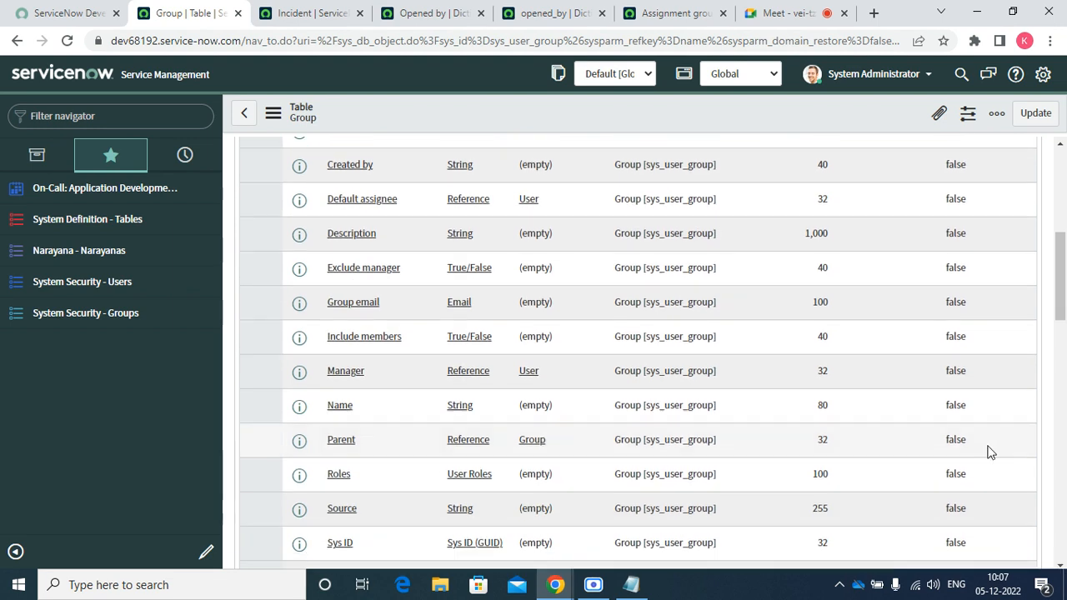
{"action": "double_click", "coordinate": [958, 405]}
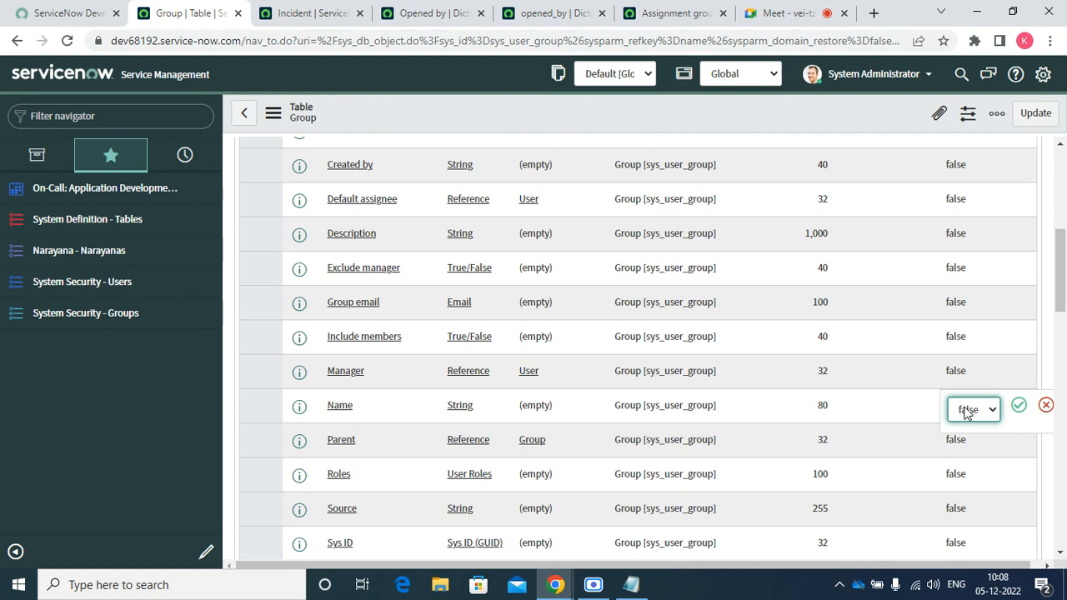
{"action": "left_click", "coordinate": [965, 409]}
{"action": "left_click", "coordinate": [966, 431]}
{"action": "left_click", "coordinate": [1018, 407]}
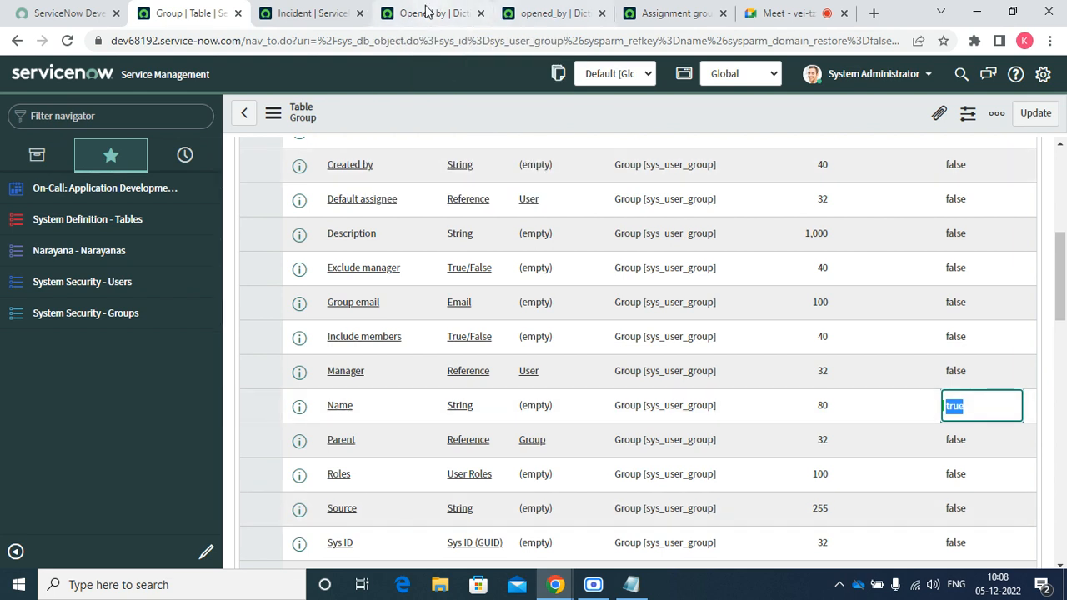
{"action": "left_click", "coordinate": [319, 15]}
{"action": "left_click", "coordinate": [69, 40]}
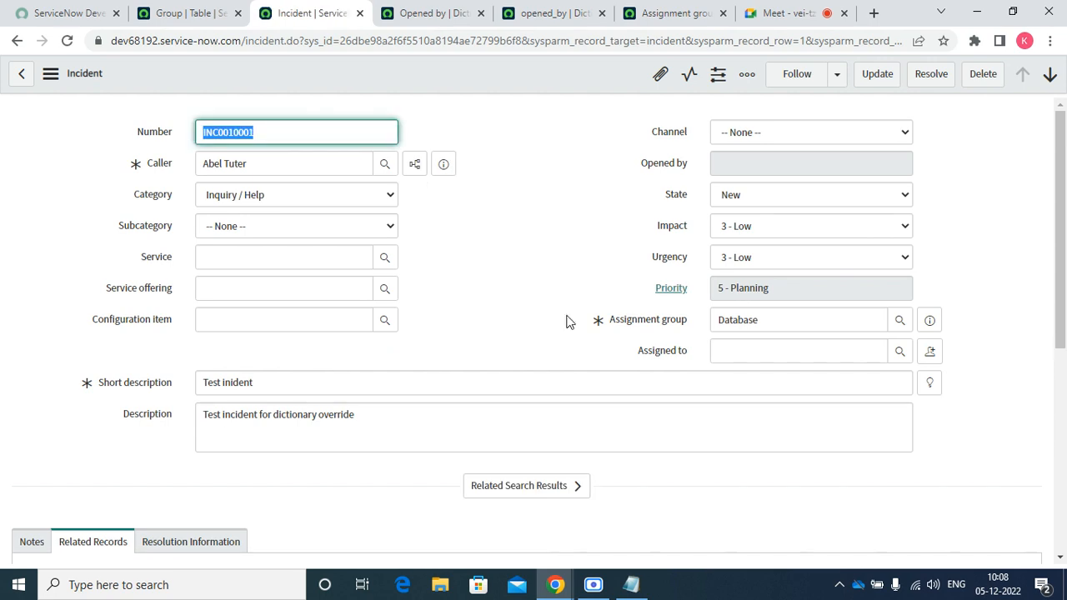
Set Display to true for the Description column of the Group table
{"action": "left_click", "coordinate": [191, 15]}
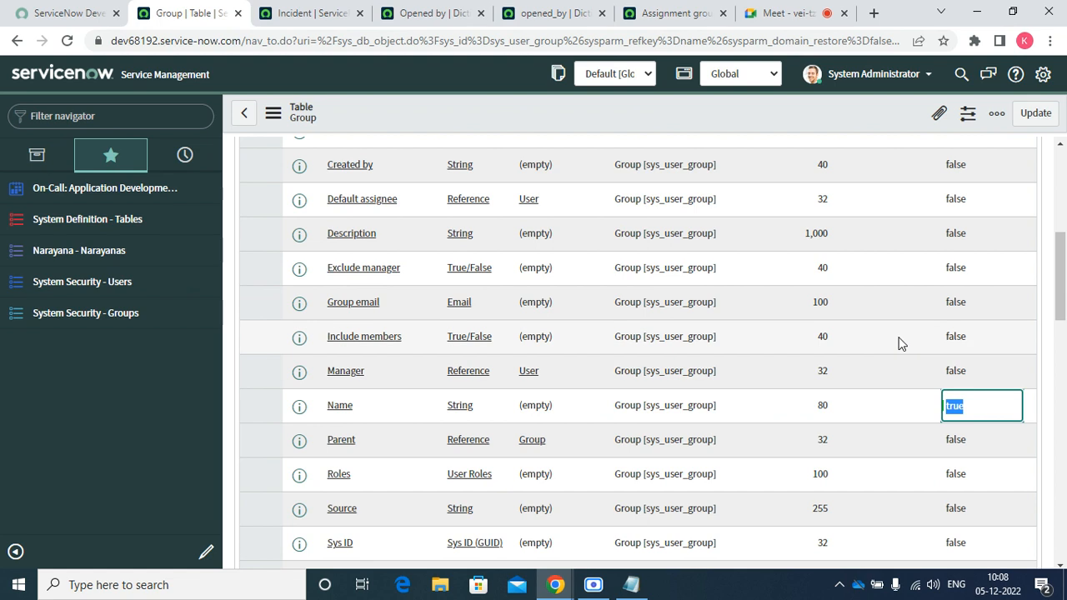
{"action": "left_click", "coordinate": [966, 234]}
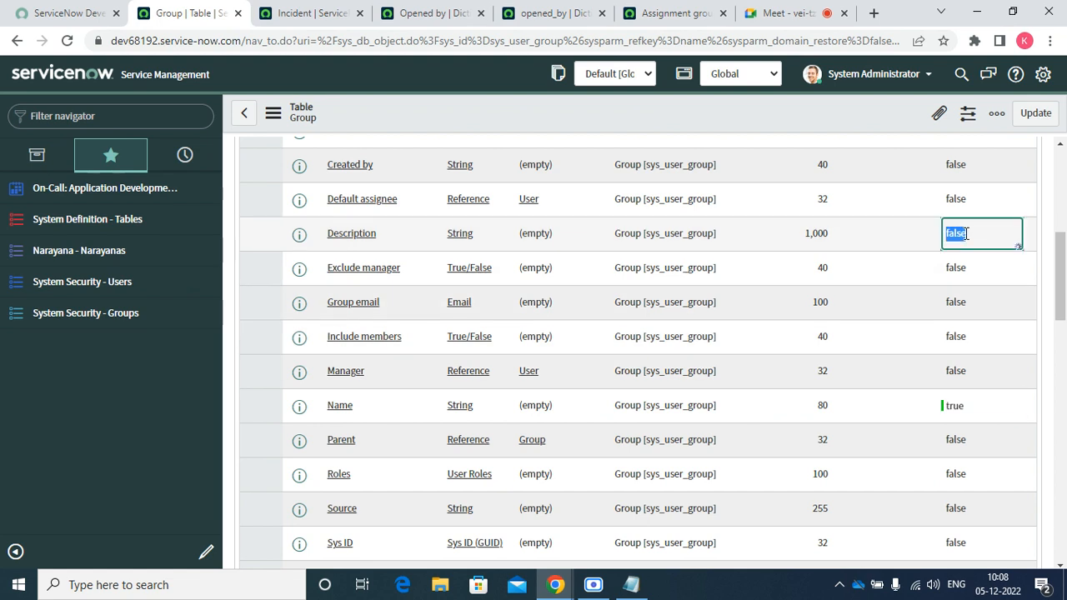
{"action": "left_click", "coordinate": [966, 234]}
{"action": "left_click", "coordinate": [972, 237]}
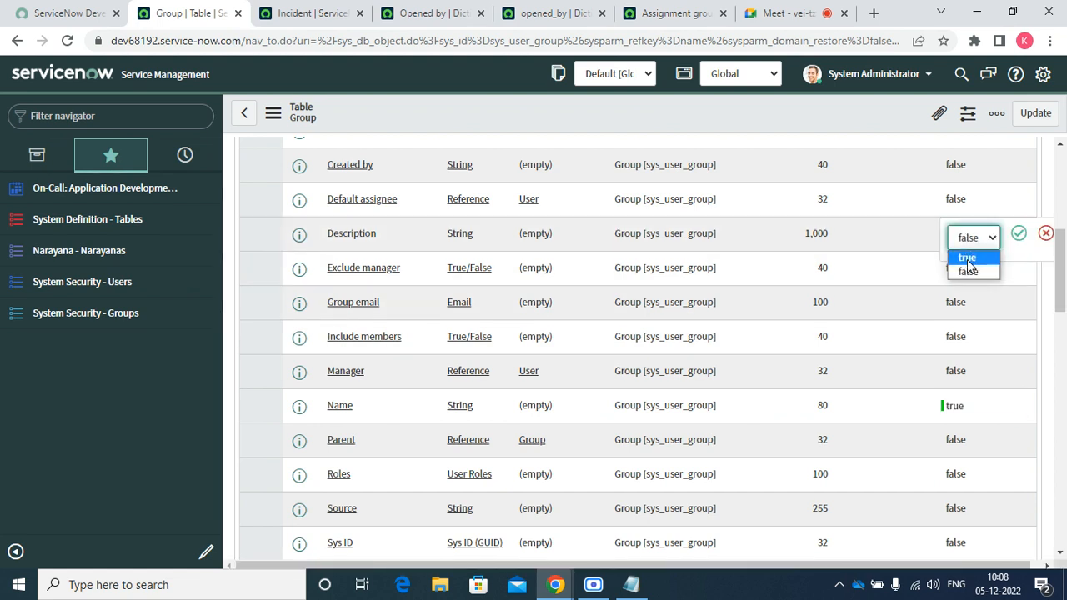
{"action": "left_click", "coordinate": [967, 258]}
{"action": "left_click", "coordinate": [1017, 236]}
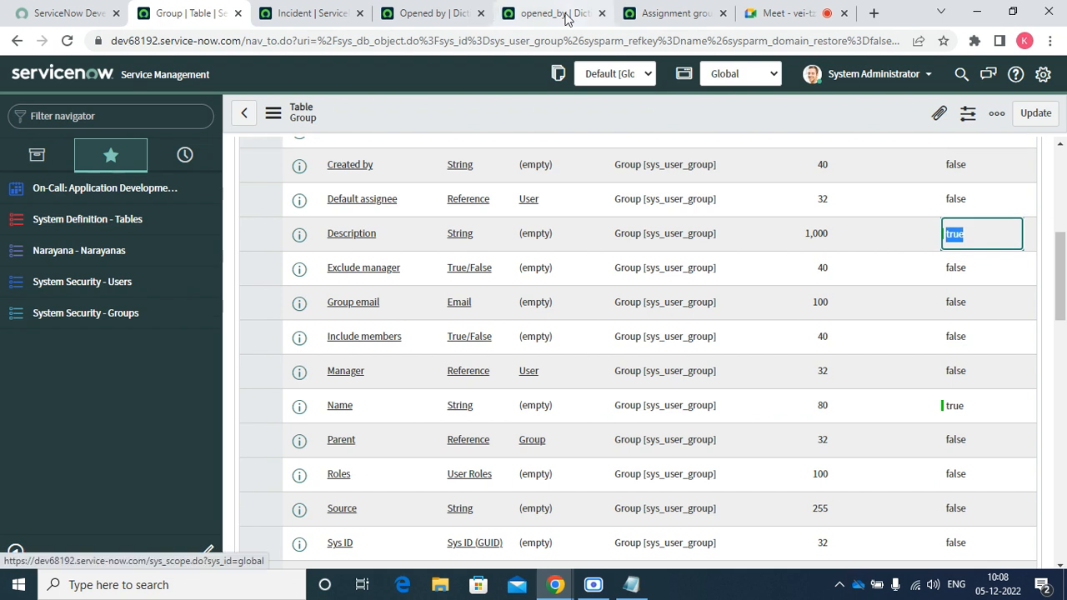
Reload the first test incident and check how groups are displayed in its Assignment group lookup and field
{"action": "left_click", "coordinate": [328, 18]}
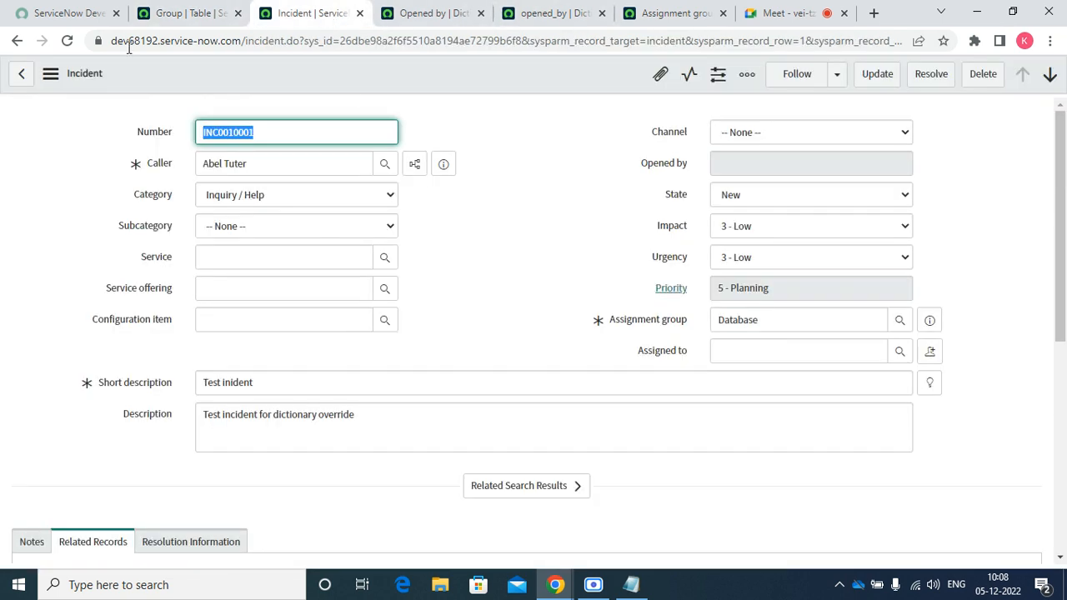
{"action": "left_click", "coordinate": [68, 45]}
{"action": "left_click", "coordinate": [898, 322]}
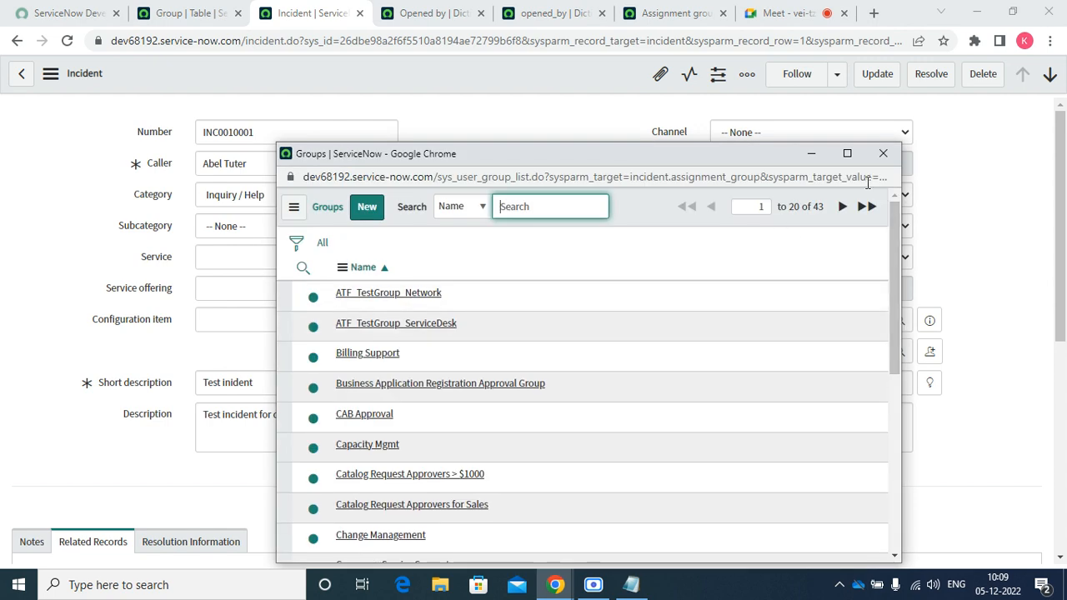
{"action": "left_click", "coordinate": [883, 153]}
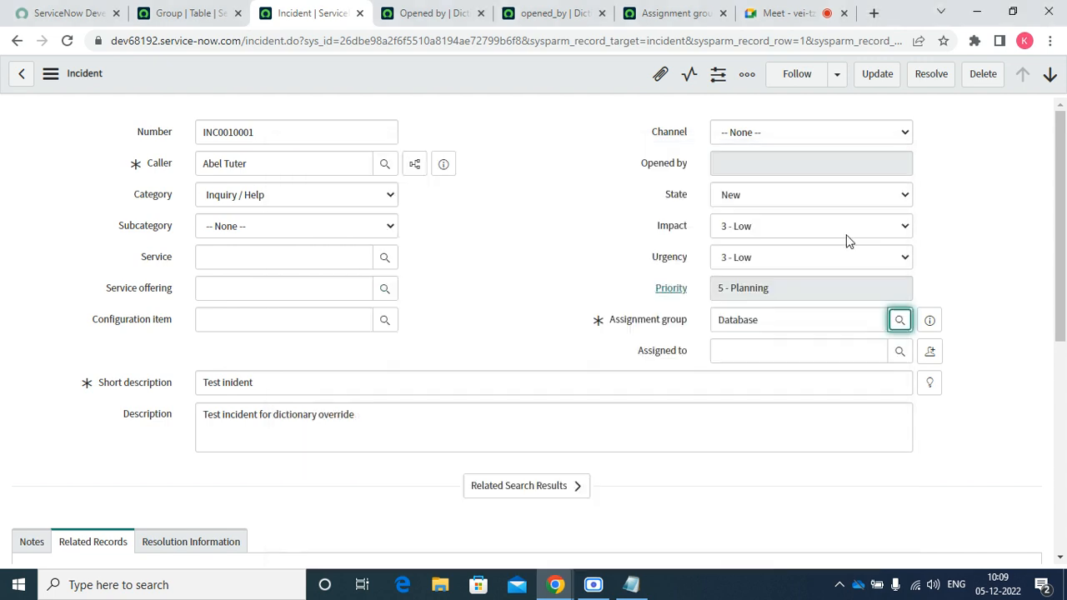
{"action": "double_click", "coordinate": [781, 328]}
Review the incident table's opened_by dictionary override, save it again and return to the first test incident
{"action": "left_click", "coordinate": [202, 15]}
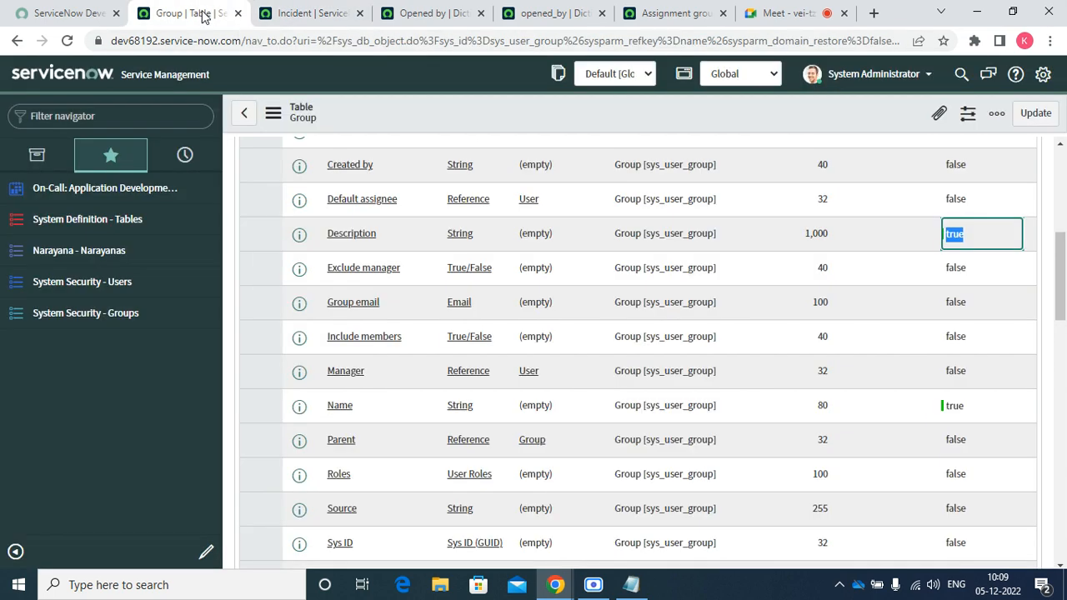
{"action": "left_click", "coordinate": [525, 8]}
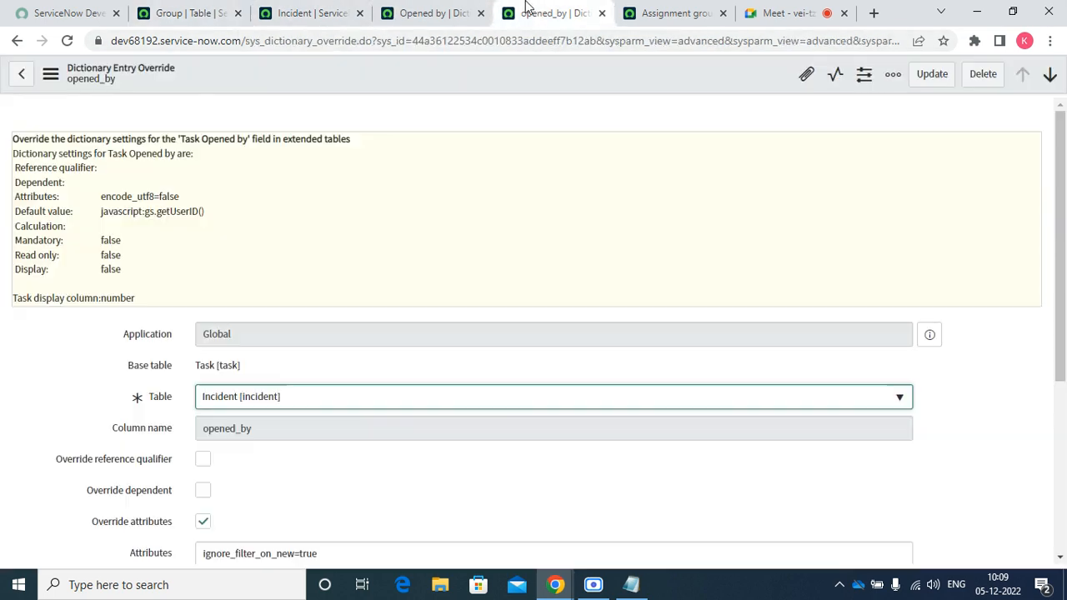
{"action": "left_click", "coordinate": [1061, 560]}
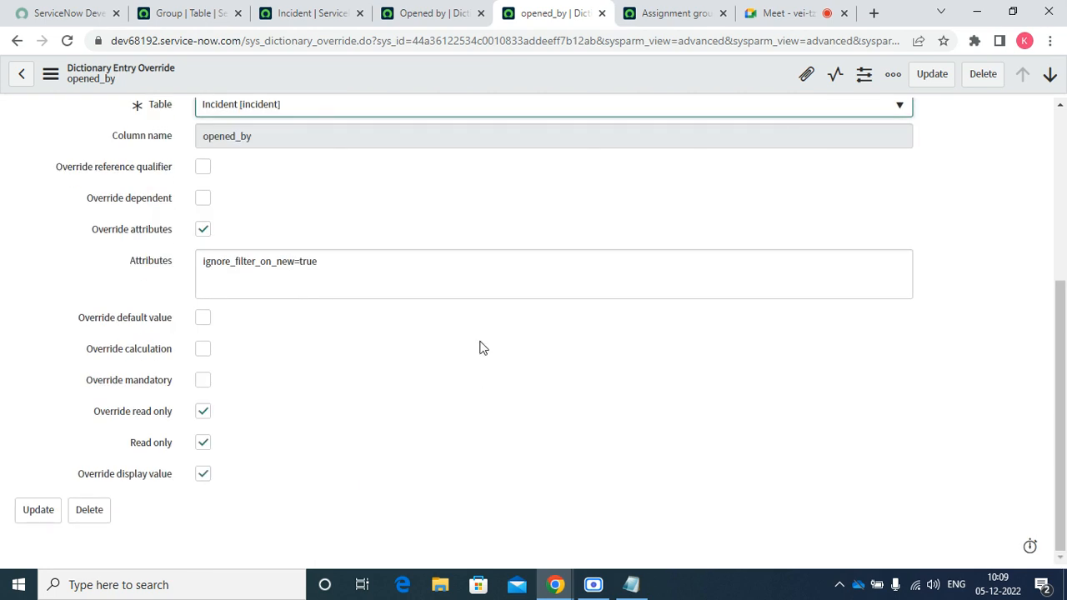
{"action": "right_click", "coordinate": [383, 77]}
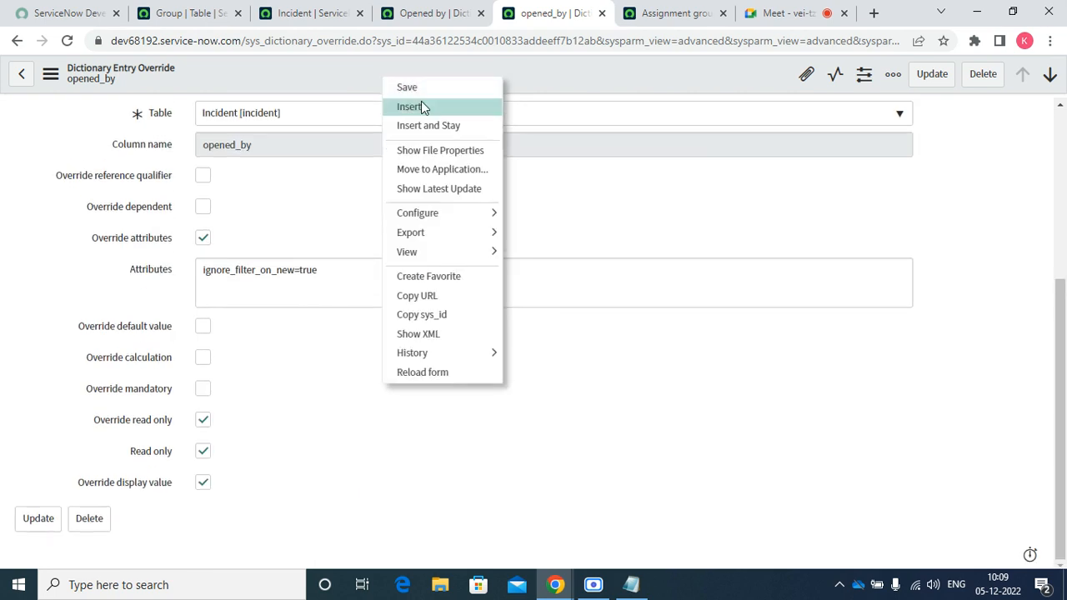
{"action": "left_click", "coordinate": [418, 88]}
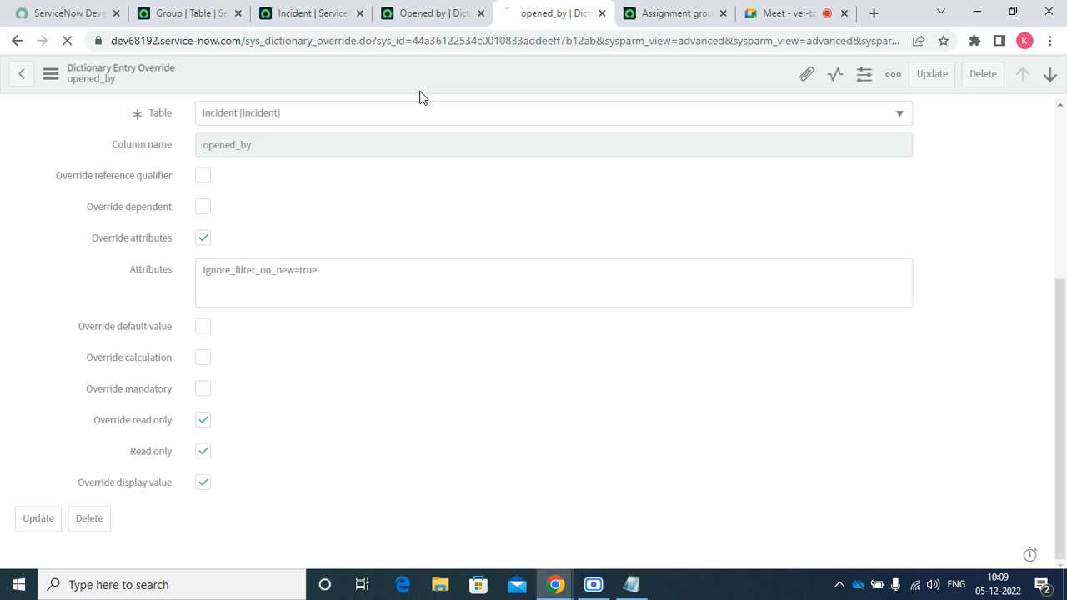
{"action": "left_click", "coordinate": [425, 15]}
{"action": "left_click", "coordinate": [317, 14]}
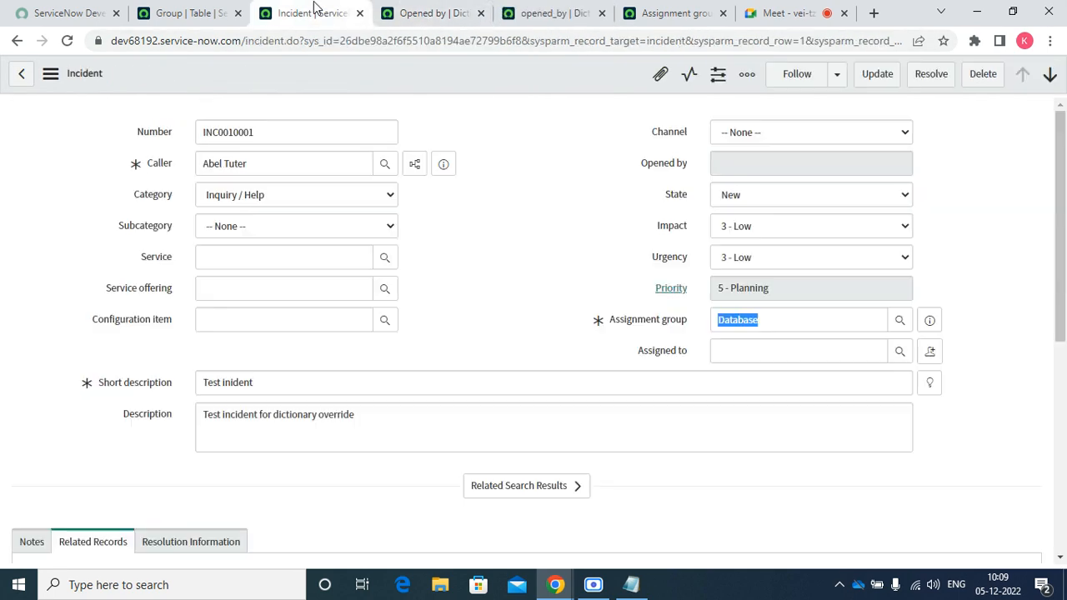
Set Display to false for both the Description and Name columns of the Group table
{"action": "left_click", "coordinate": [184, 14]}
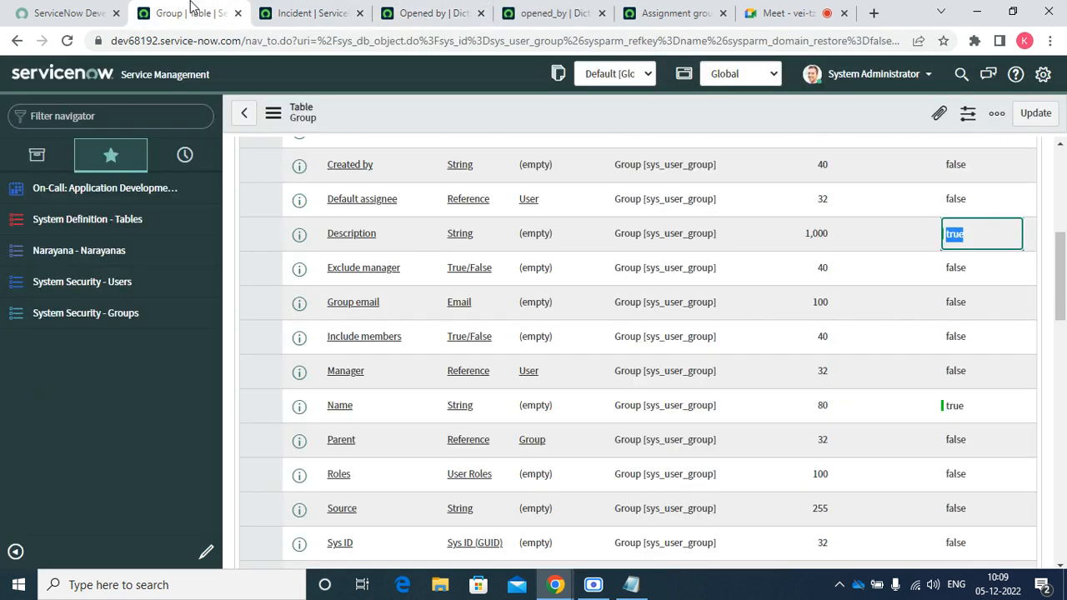
{"action": "left_click", "coordinate": [971, 237]}
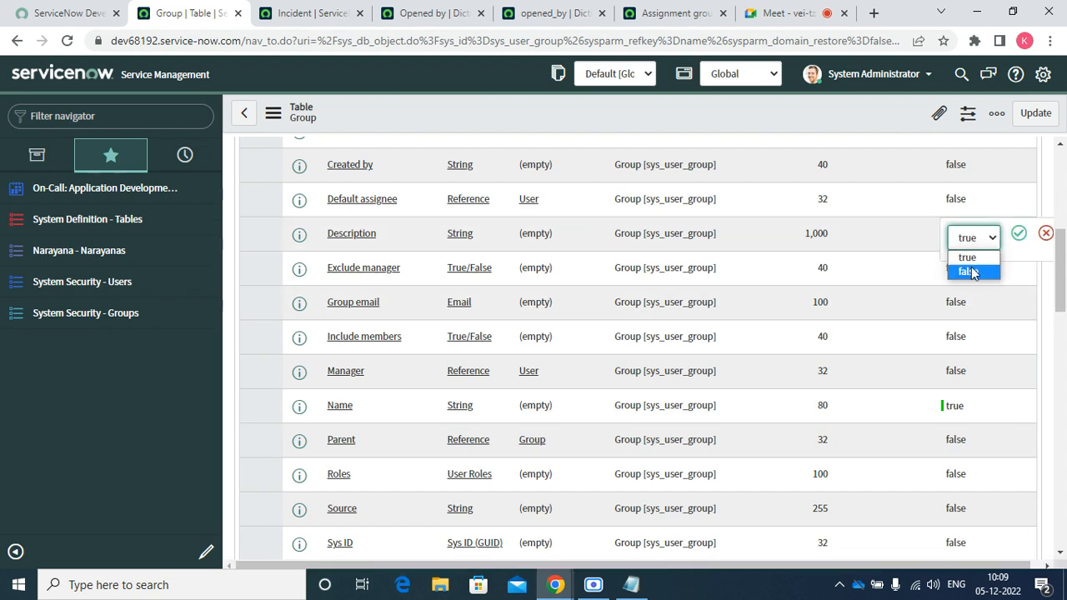
{"action": "left_click", "coordinate": [972, 273]}
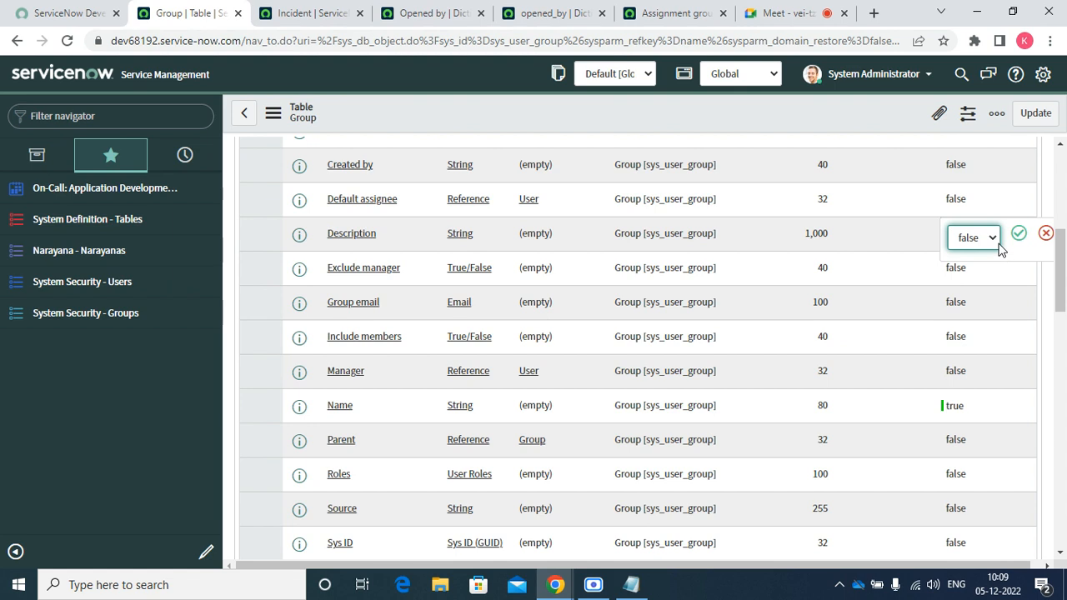
{"action": "left_click", "coordinate": [1019, 234]}
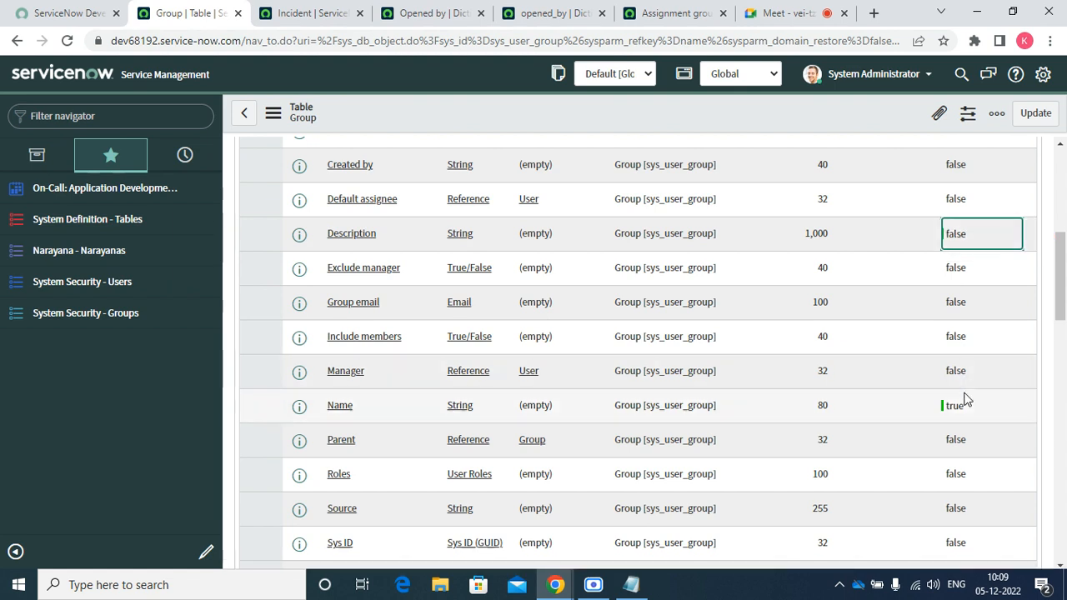
{"action": "double_click", "coordinate": [964, 404]}
{"action": "left_click", "coordinate": [973, 418]}
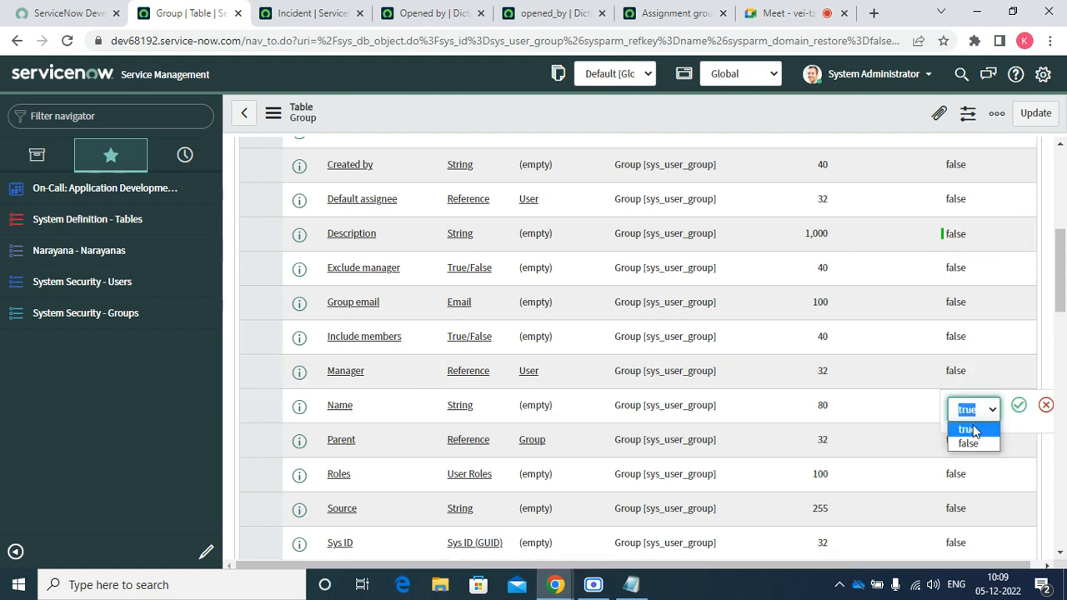
{"action": "left_click", "coordinate": [968, 442]}
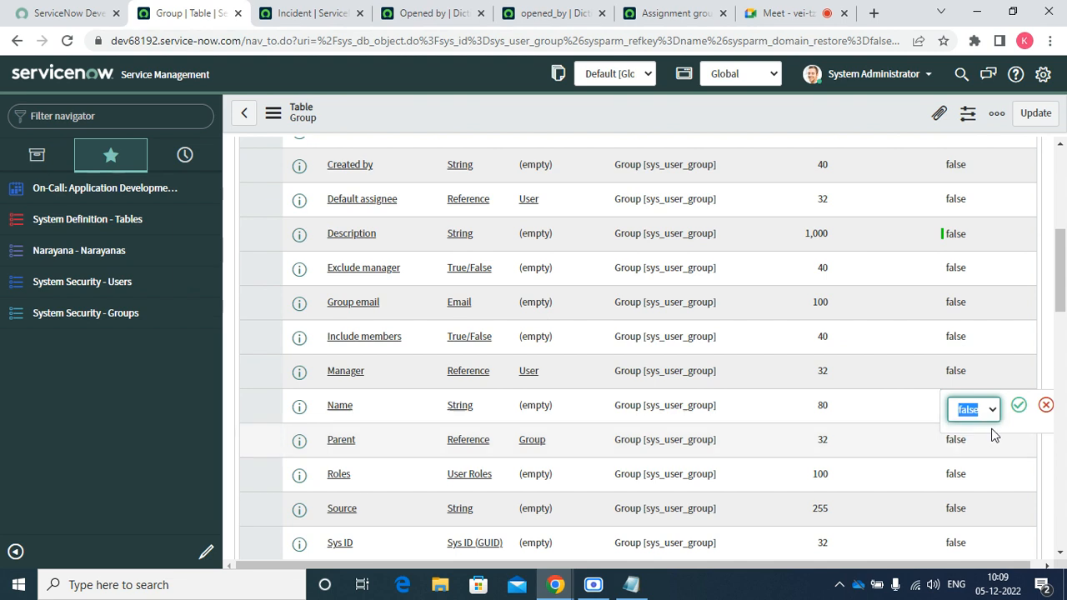
{"action": "left_click", "coordinate": [1017, 407]}
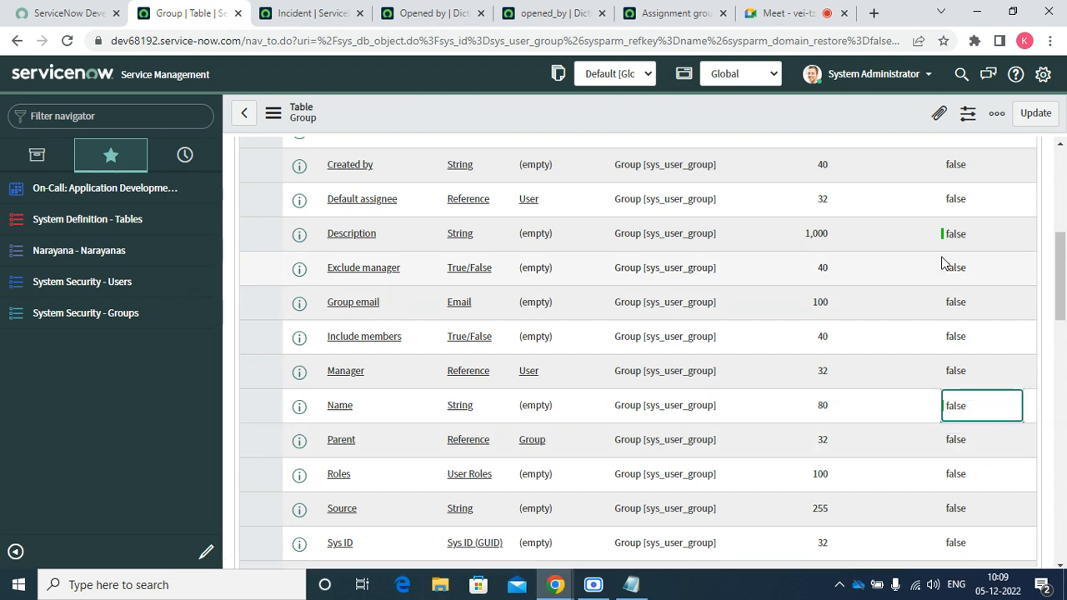
Set Display to true for the Group table's Description column, save the table definition and check the column list
{"action": "double_click", "coordinate": [952, 234]}
{"action": "left_click", "coordinate": [967, 238]}
{"action": "left_click", "coordinate": [963, 240]}
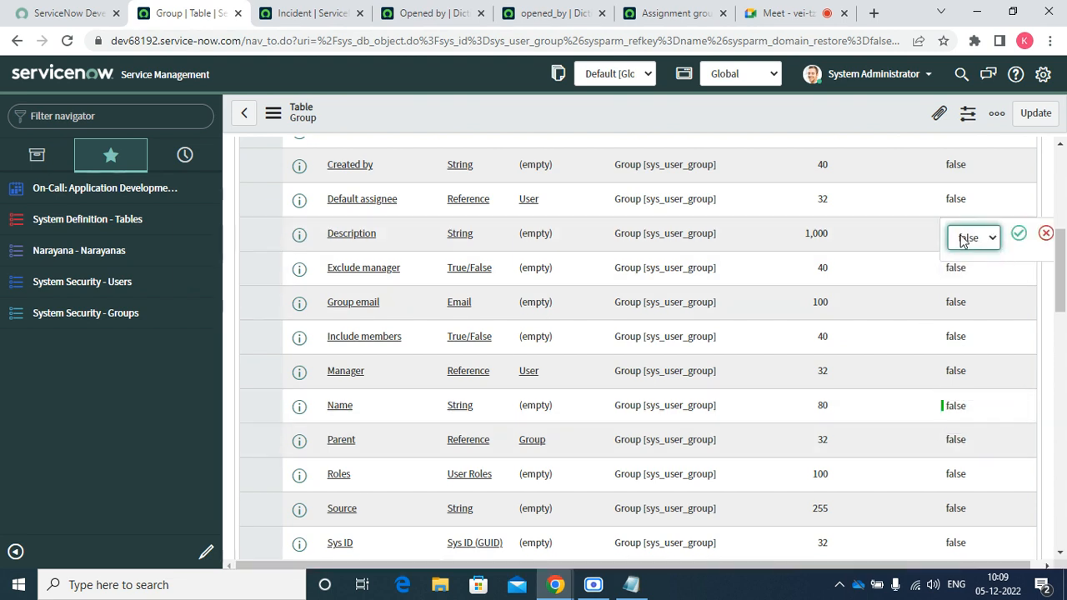
{"action": "left_click", "coordinate": [964, 240]}
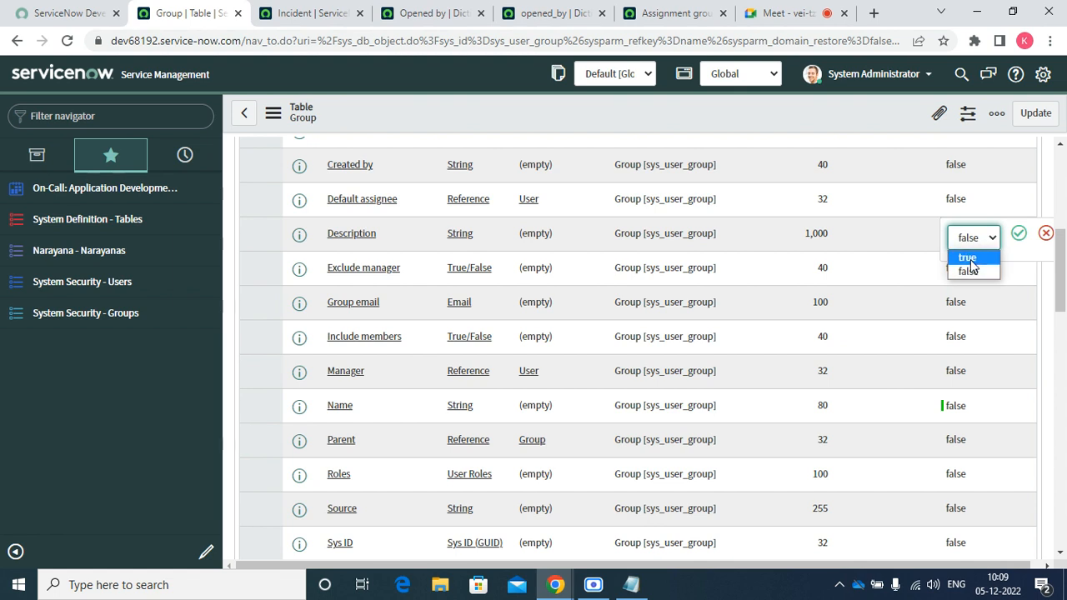
{"action": "left_click", "coordinate": [969, 257]}
{"action": "left_click", "coordinate": [1018, 233]}
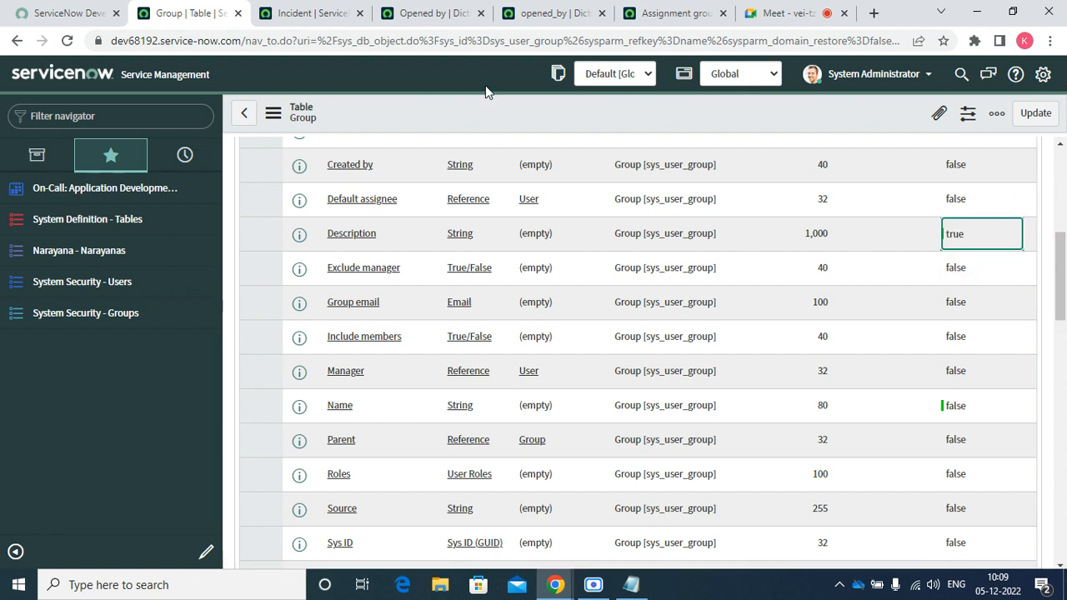
{"action": "right_click", "coordinate": [461, 107]}
{"action": "left_click", "coordinate": [485, 118]}
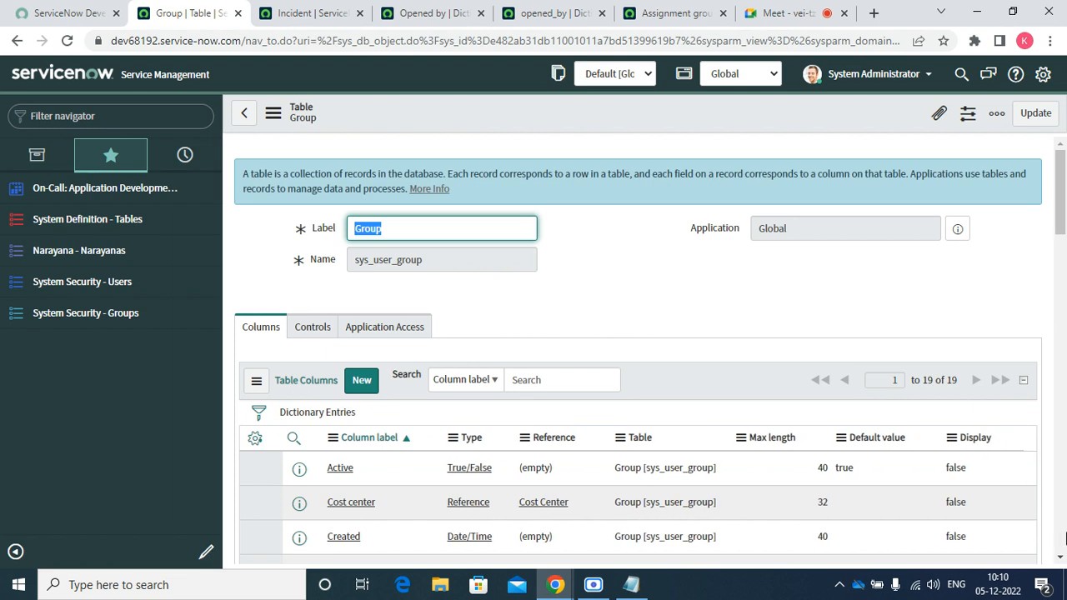
{"action": "left_click", "coordinate": [1059, 558]}
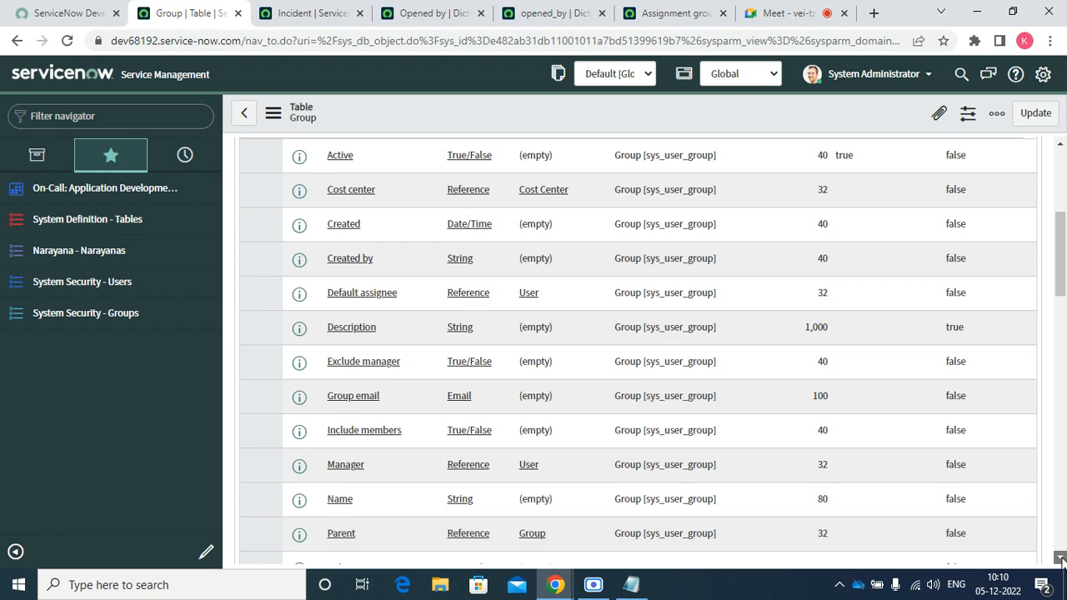
Reload the first test incident and check its Assignment group field and record preview after the Group display column change
{"action": "left_click", "coordinate": [1059, 557]}
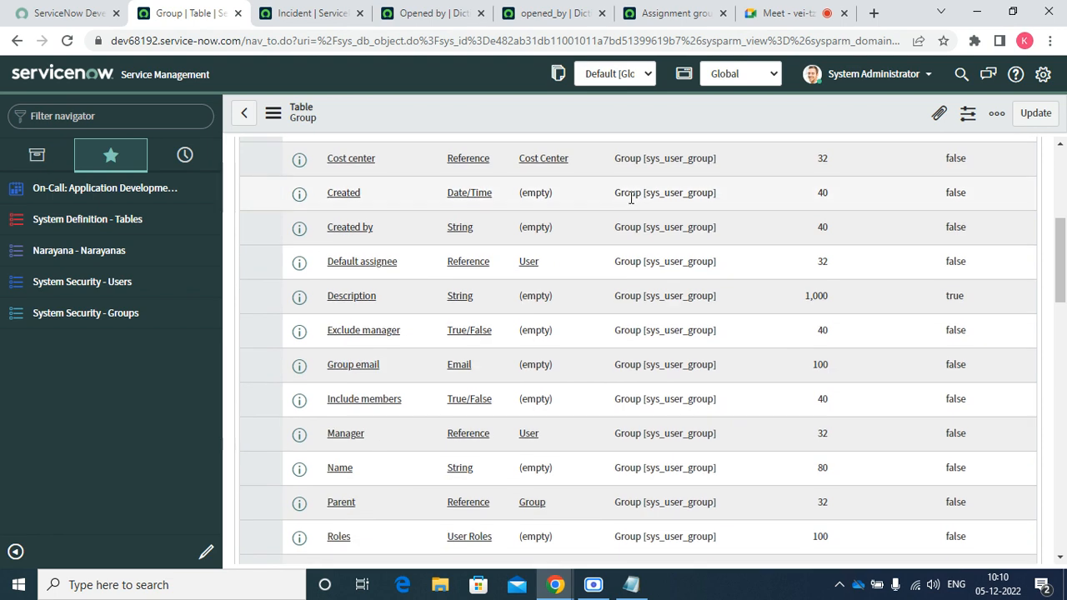
{"action": "left_click", "coordinate": [304, 23]}
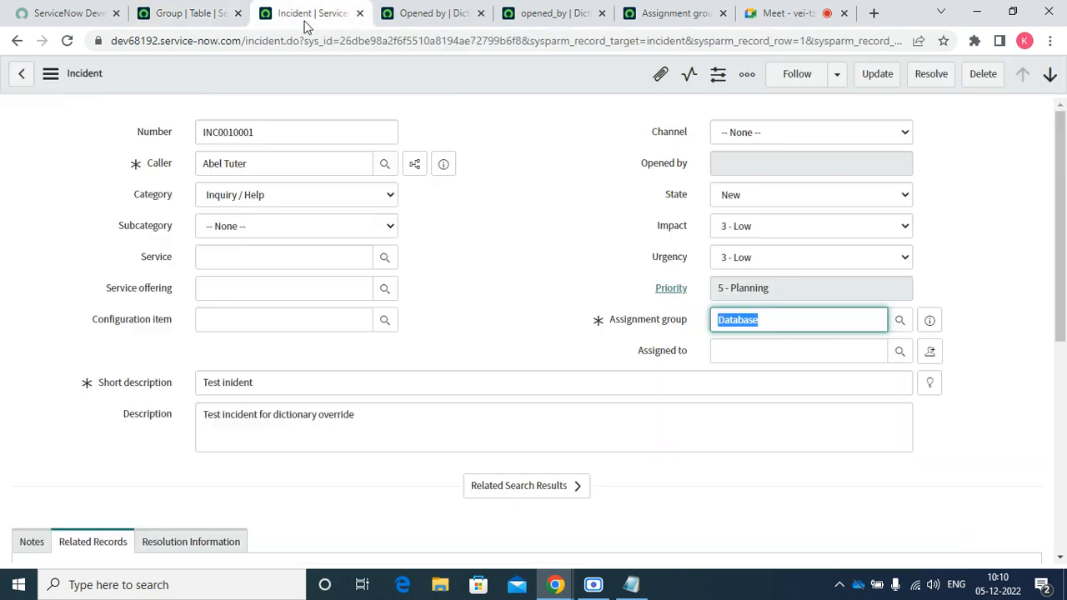
{"action": "left_click", "coordinate": [69, 41]}
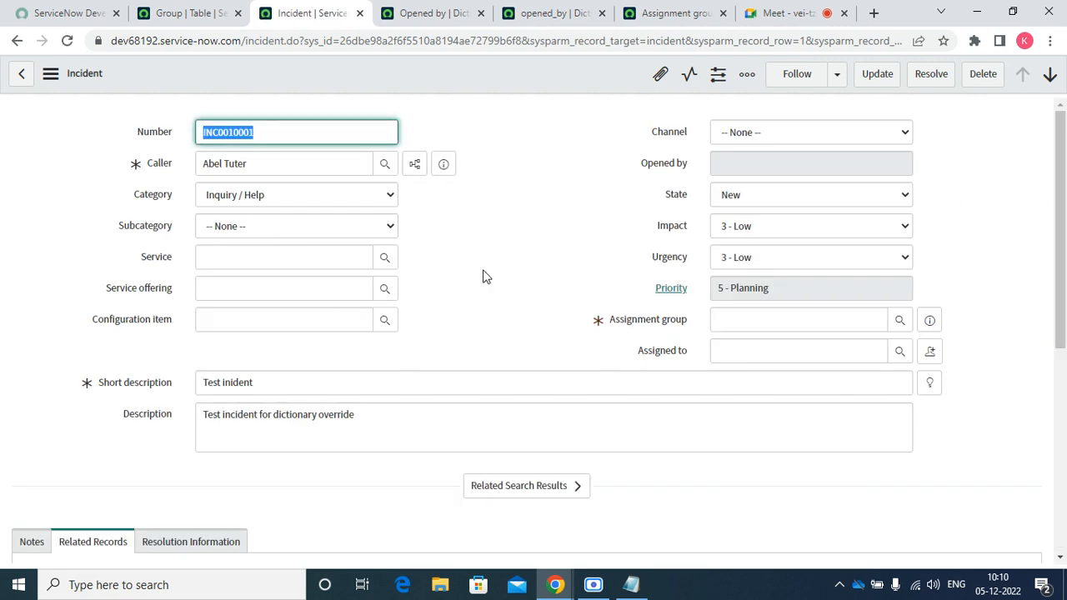
{"action": "left_click", "coordinate": [765, 316]}
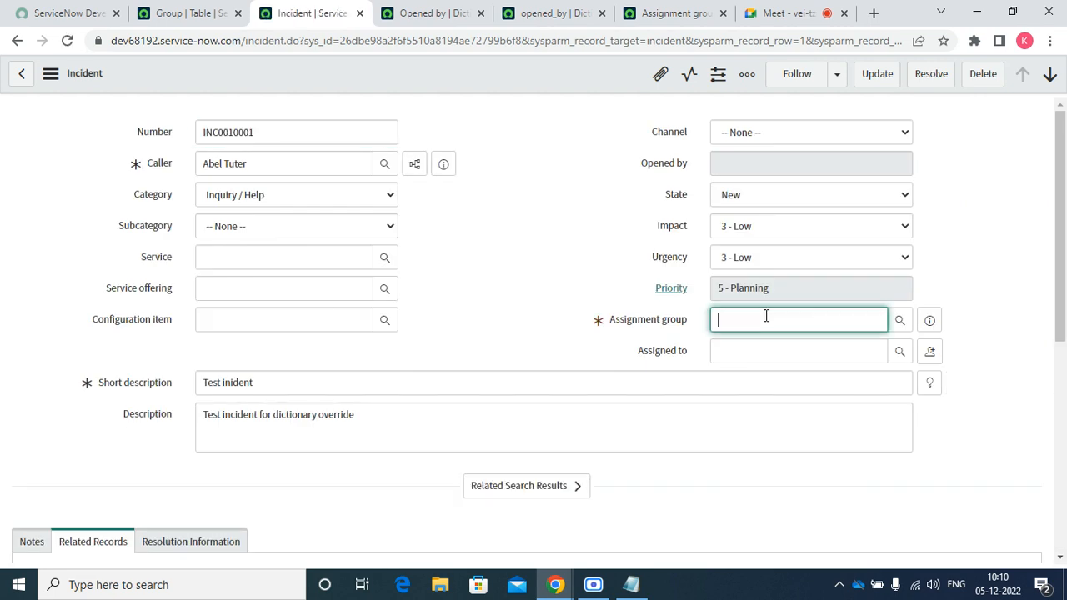
{"action": "left_click", "coordinate": [930, 321]}
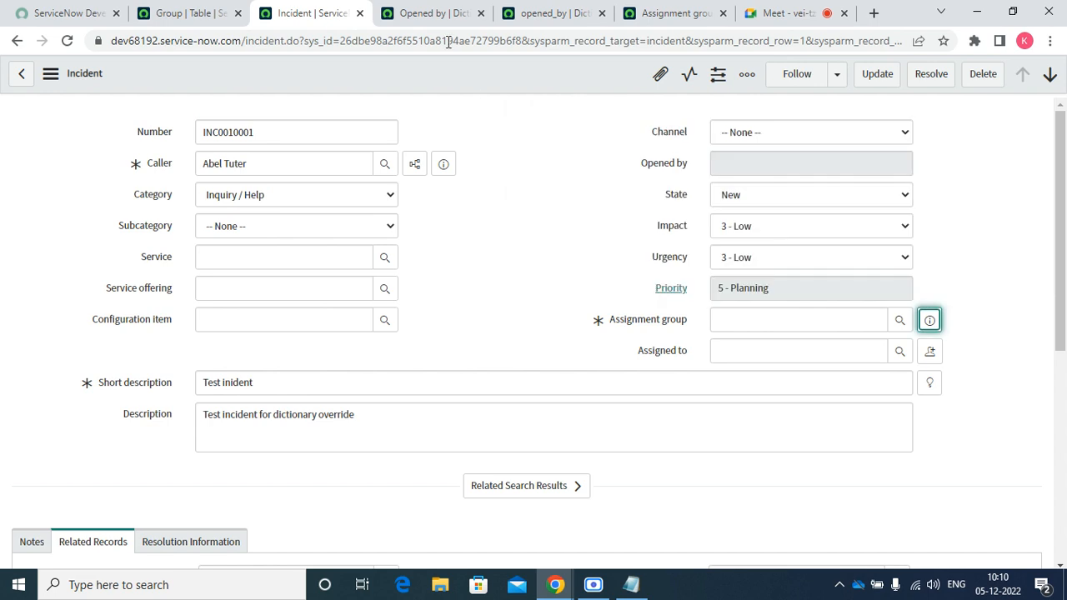
Recheck the Display values in the Group table's column list against the Assignment group field of the first test incident
{"action": "mouse_move", "coordinate": [439, 30]}
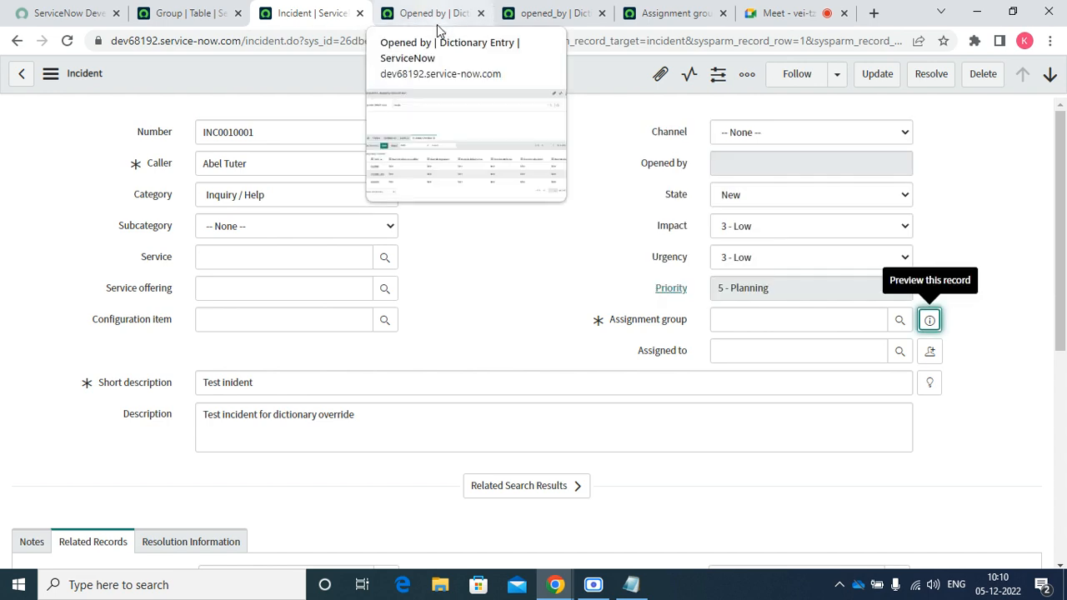
{"action": "left_click", "coordinate": [187, 13]}
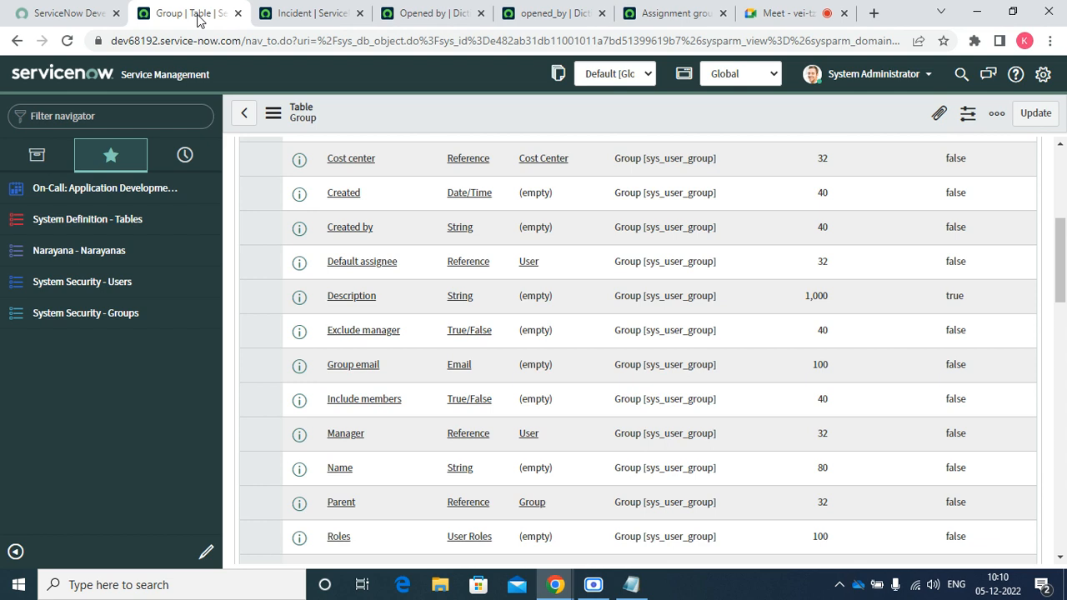
{"action": "left_click", "coordinate": [305, 17]}
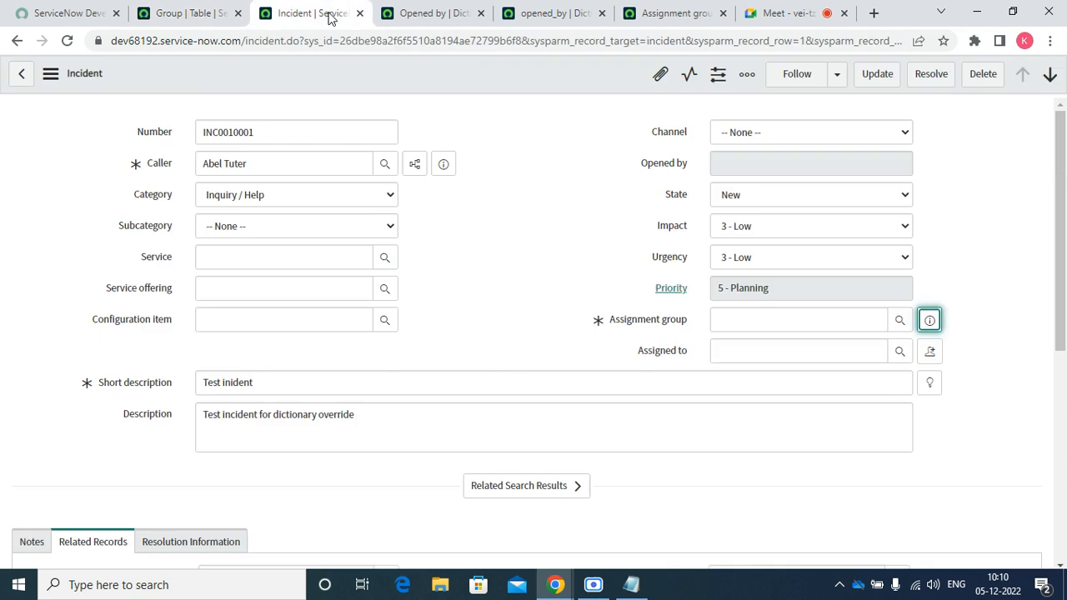
{"action": "left_click", "coordinate": [780, 323]}
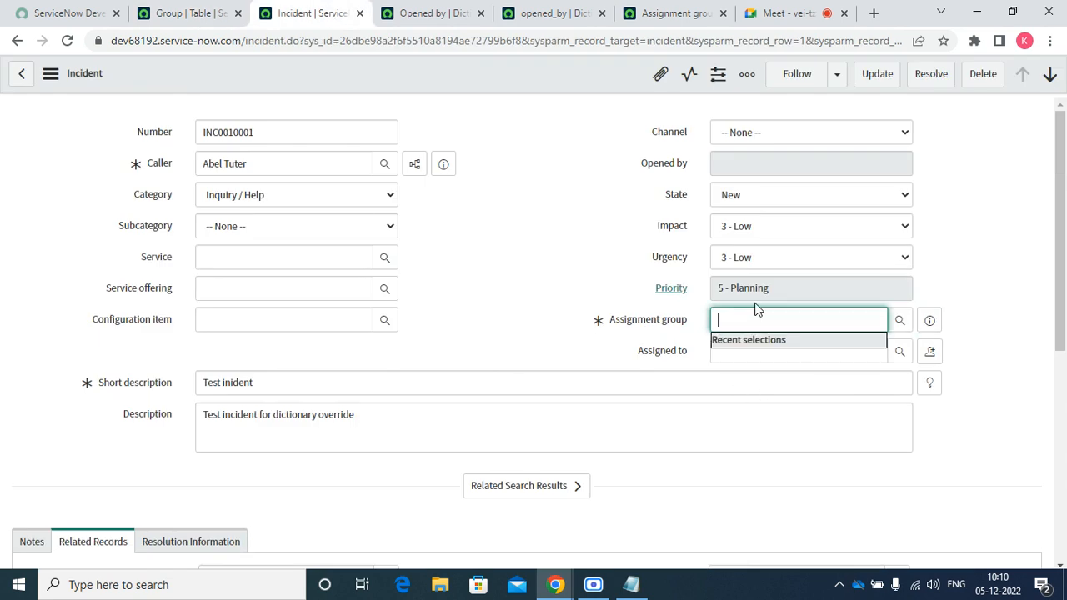
Open the dictionary entry of Assignment group and bring up its incident dictionary override in a separate browser tab
{"action": "right_click", "coordinate": [642, 319]}
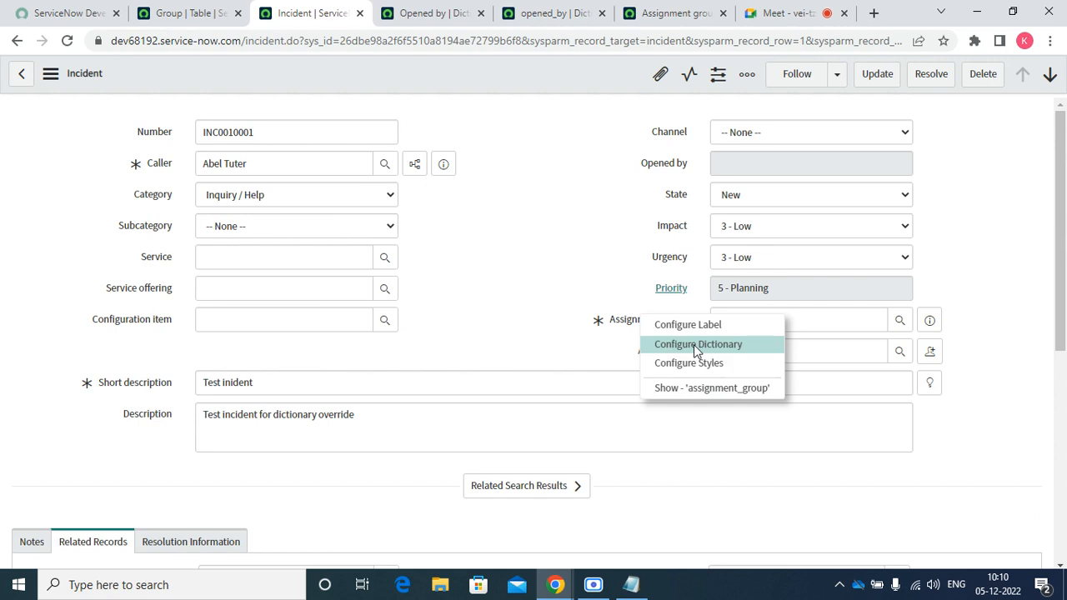
{"action": "left_click", "coordinate": [693, 344]}
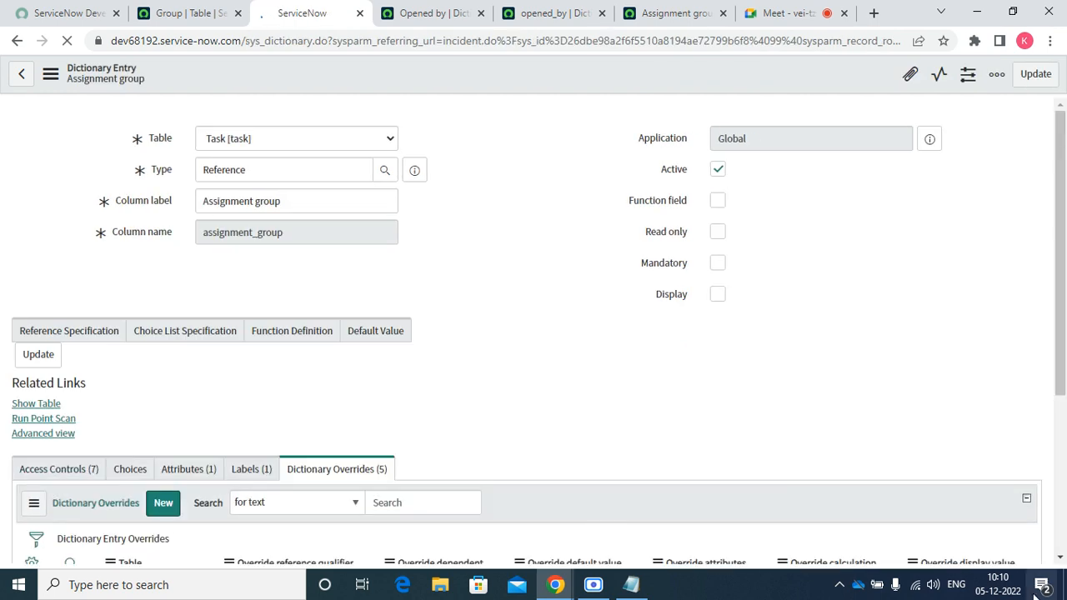
{"action": "scroll", "coordinate": [1060, 560], "scroll_direction": "down", "scroll_amount": 6}
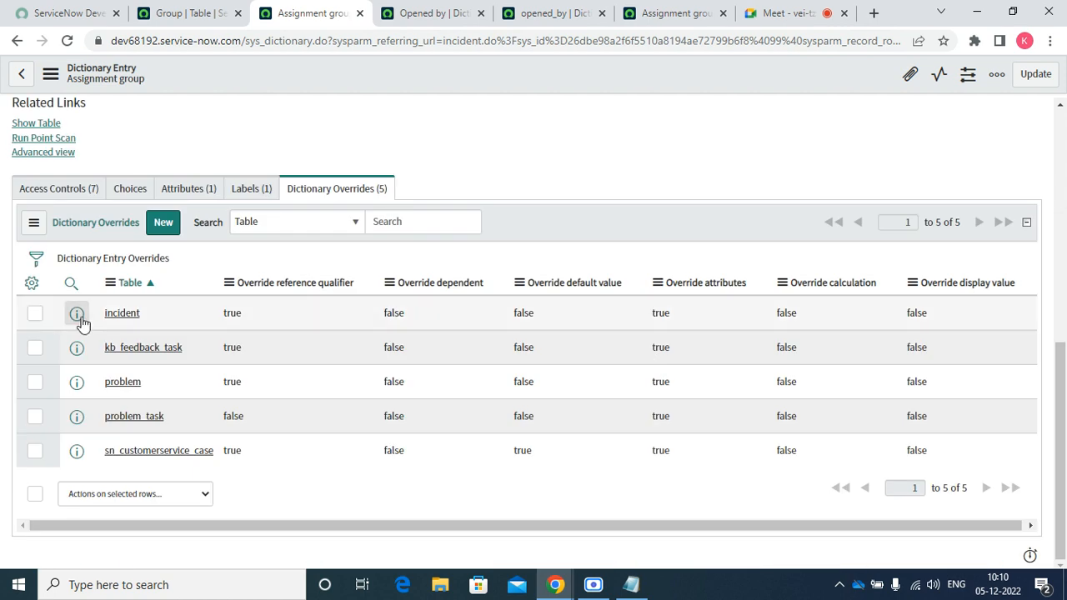
{"action": "right_click", "coordinate": [84, 316]}
{"action": "left_click", "coordinate": [143, 328]}
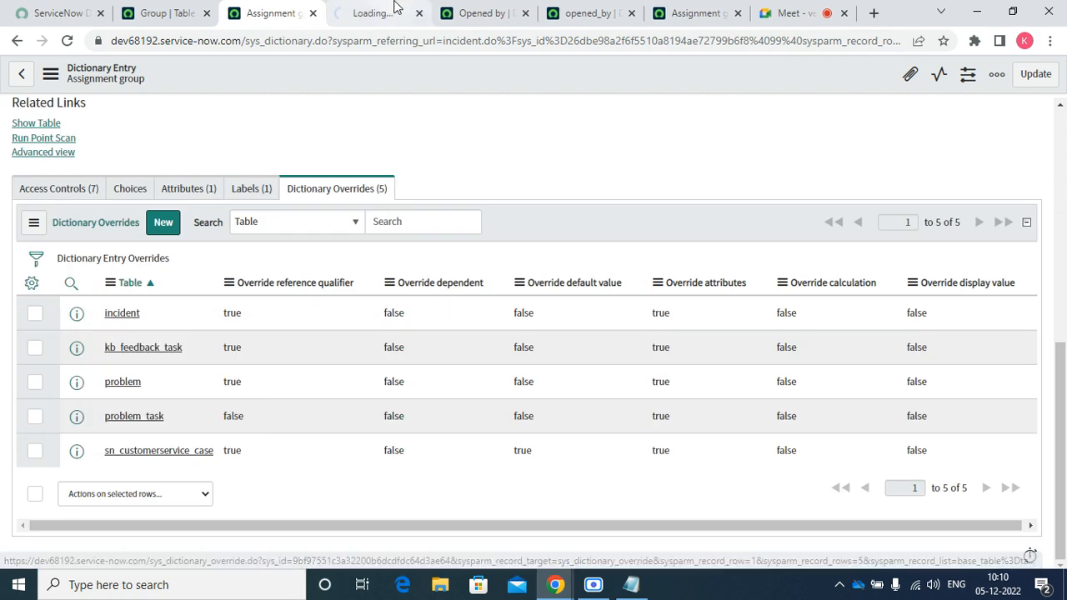
{"action": "left_click", "coordinate": [358, 17]}
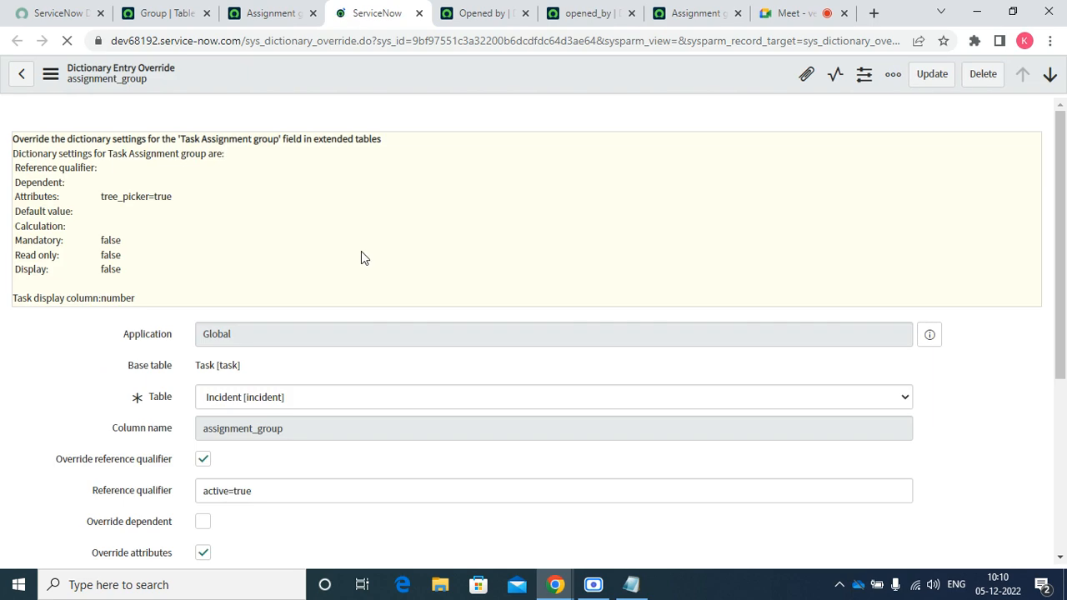
Try to enable Override display value in the incident table's assignment_group dictionary override
{"action": "left_click", "coordinate": [1063, 556]}
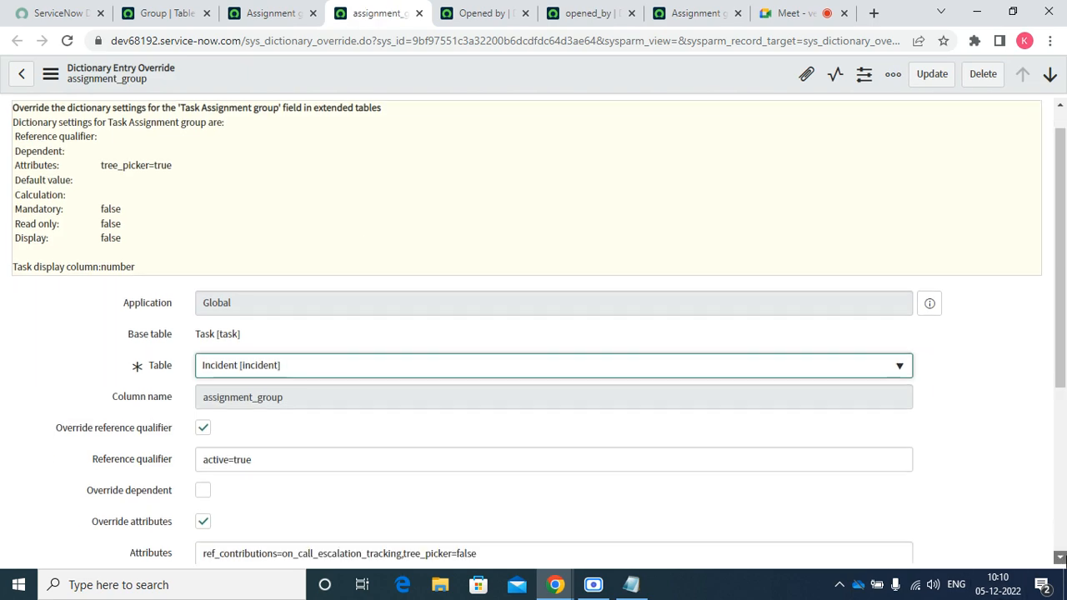
{"action": "scroll", "coordinate": [1061, 557], "scroll_direction": "down", "scroll_amount": 4}
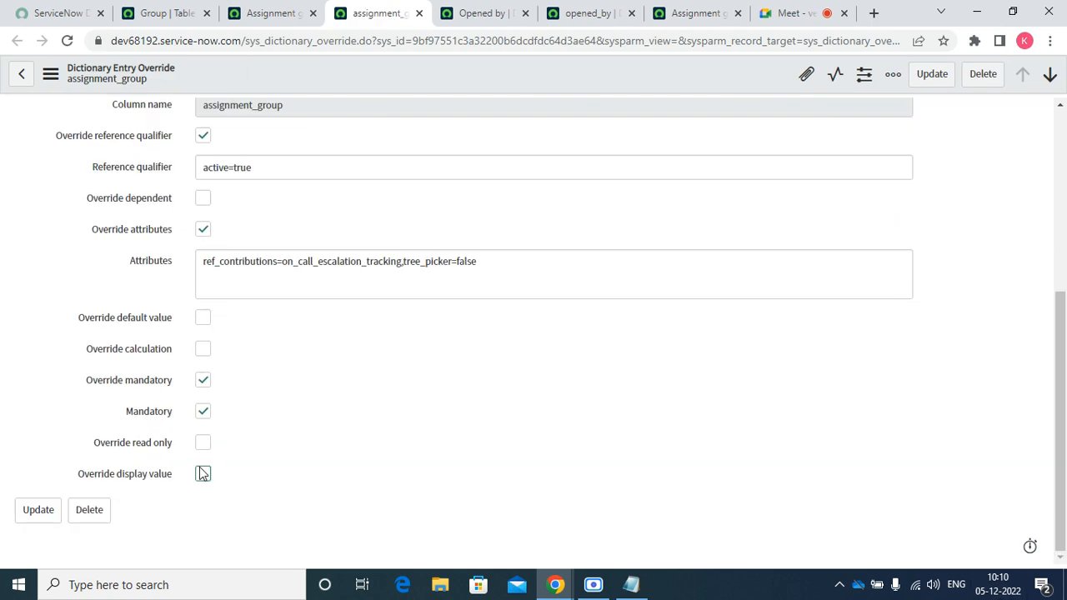
{"action": "left_click", "coordinate": [204, 475]}
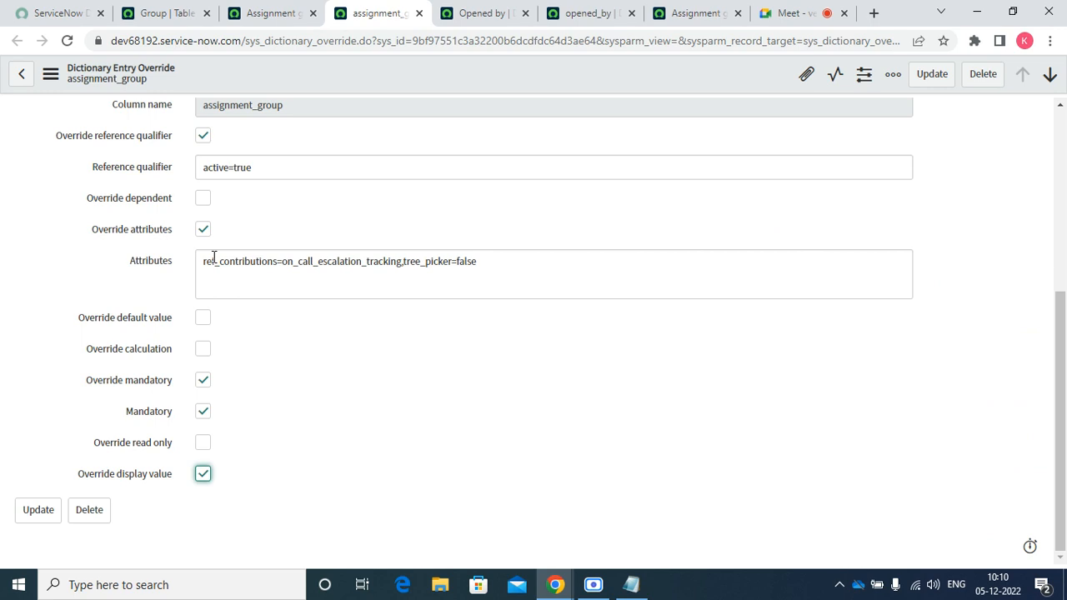
Filter the navigator for "incid" and add the Incident module's Open list to the favorites
{"action": "left_click", "coordinate": [156, 13]}
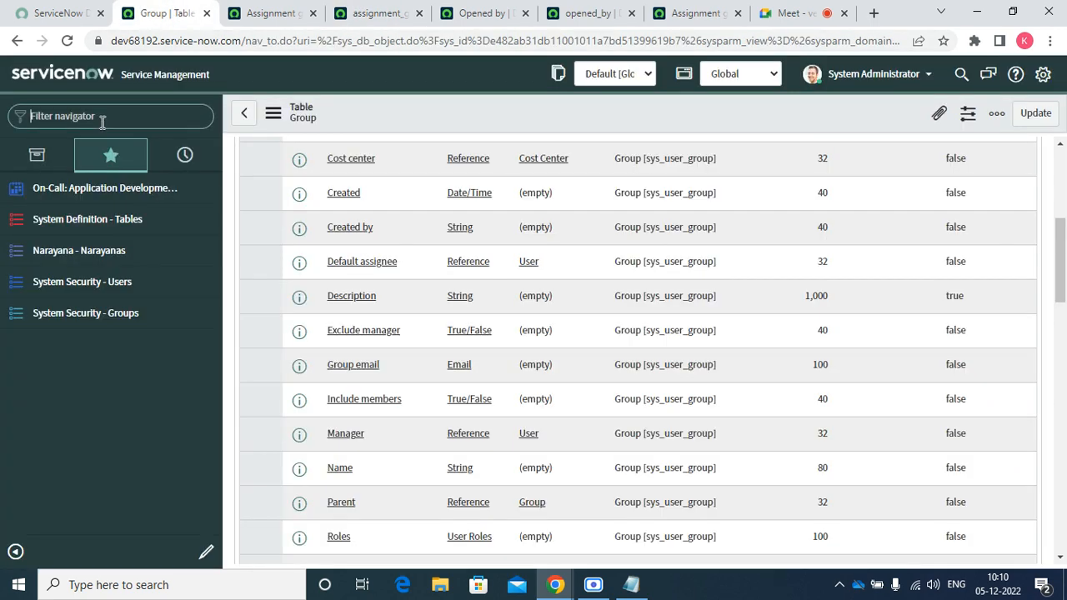
{"action": "type", "text": "in"}
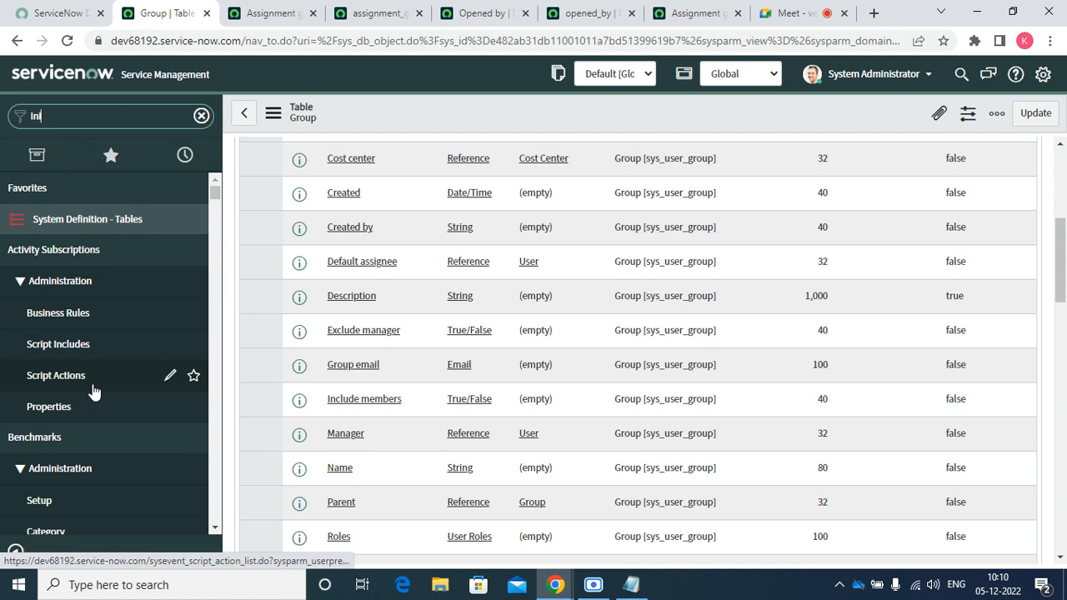
{"action": "type", "text": "icid"}
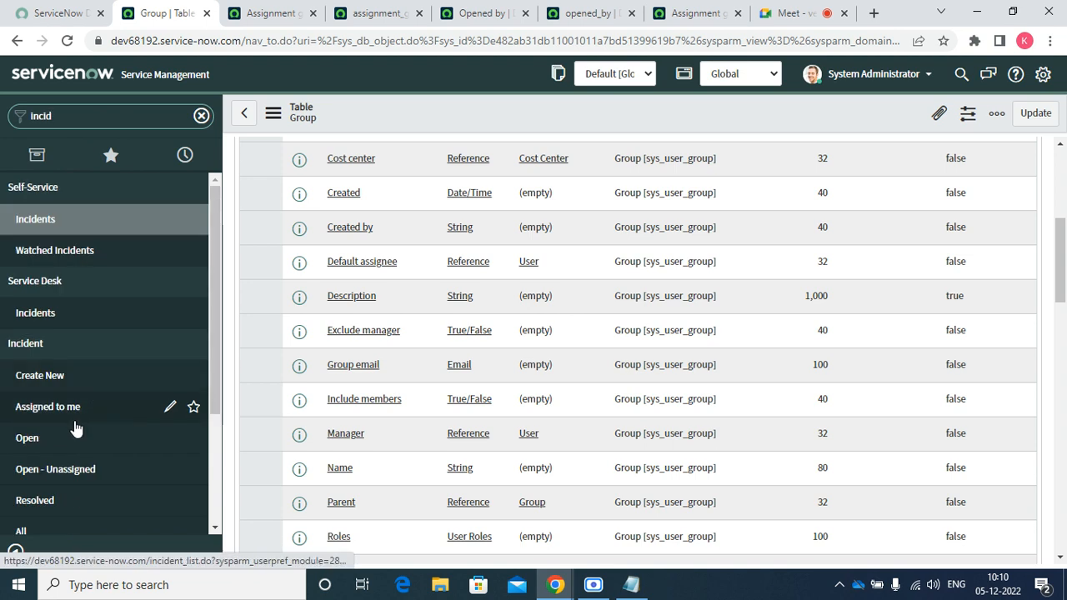
{"action": "left_click", "coordinate": [193, 438]}
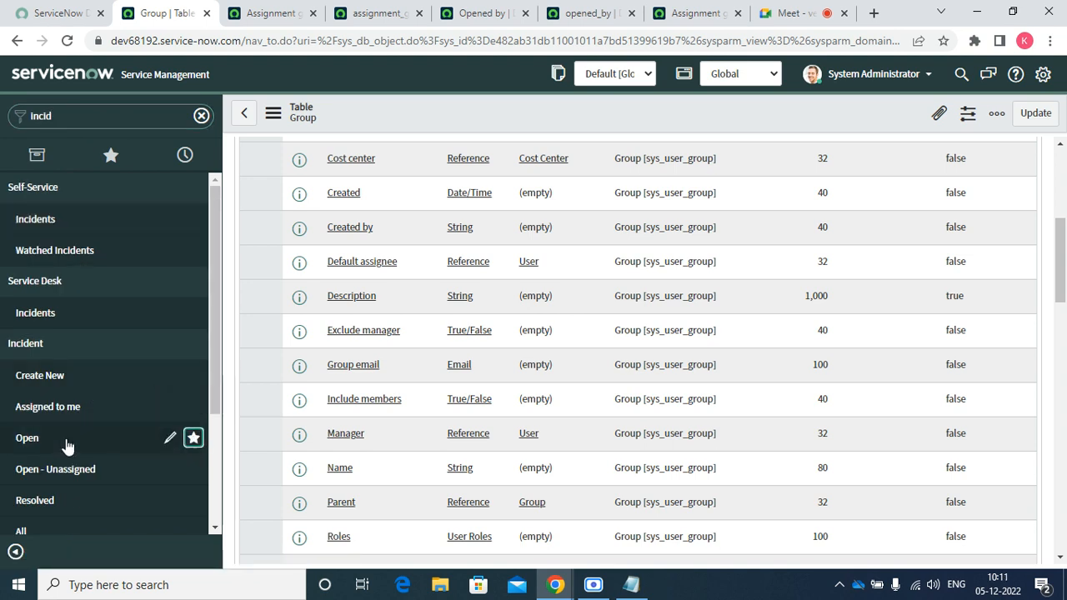
Open the "Database test incident" record from the open incidents list and check its Assignment group field
{"action": "left_click", "coordinate": [34, 442]}
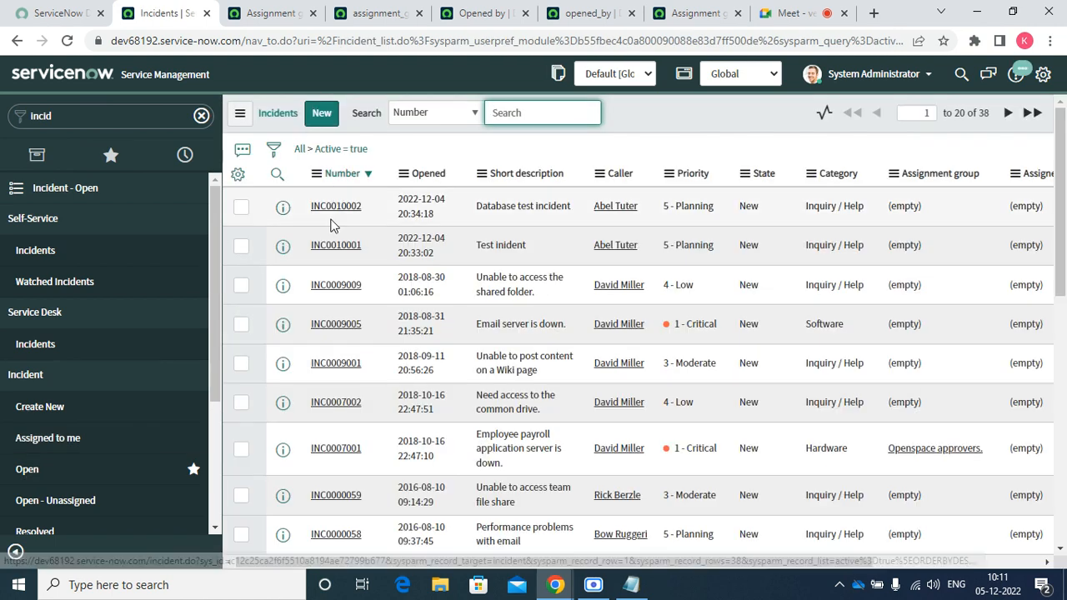
{"action": "left_click", "coordinate": [332, 212]}
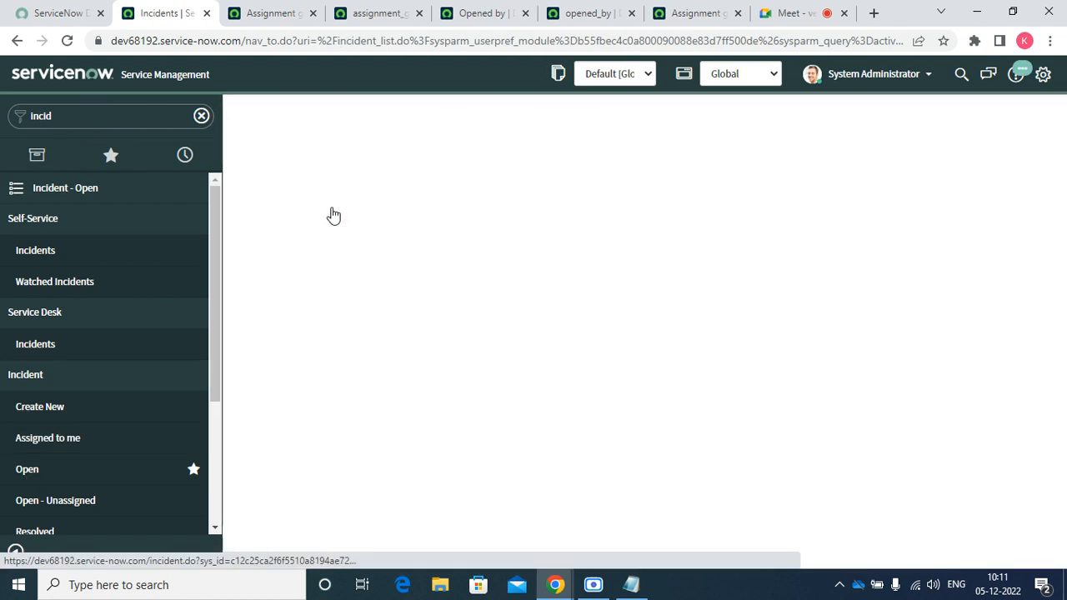
{"action": "left_click", "coordinate": [785, 360]}
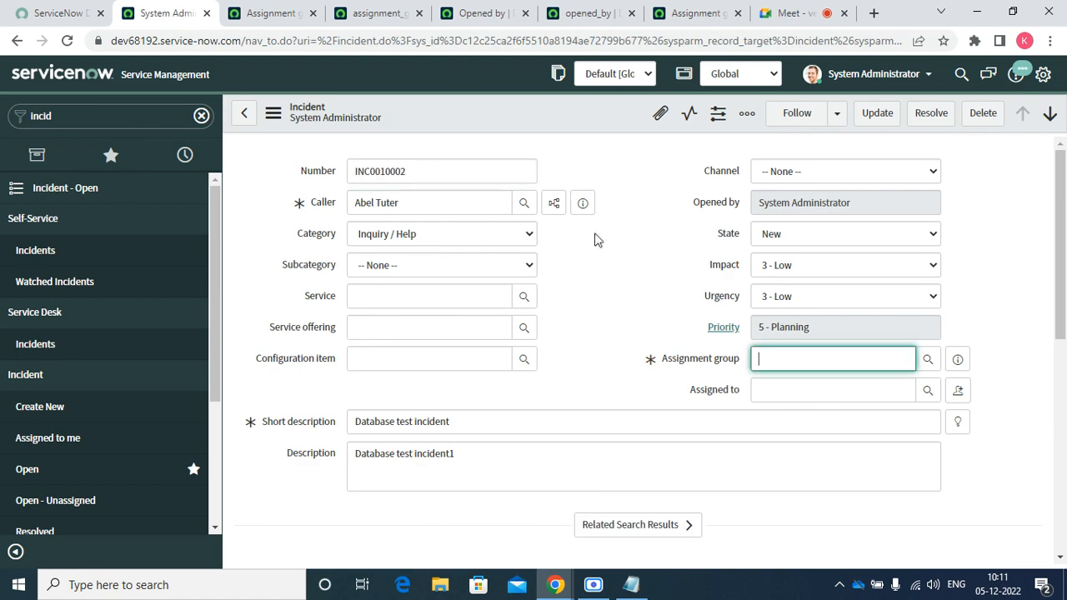
Try to save the incident table's assignment_group override with Override display value enabled
{"action": "left_click", "coordinate": [387, 20]}
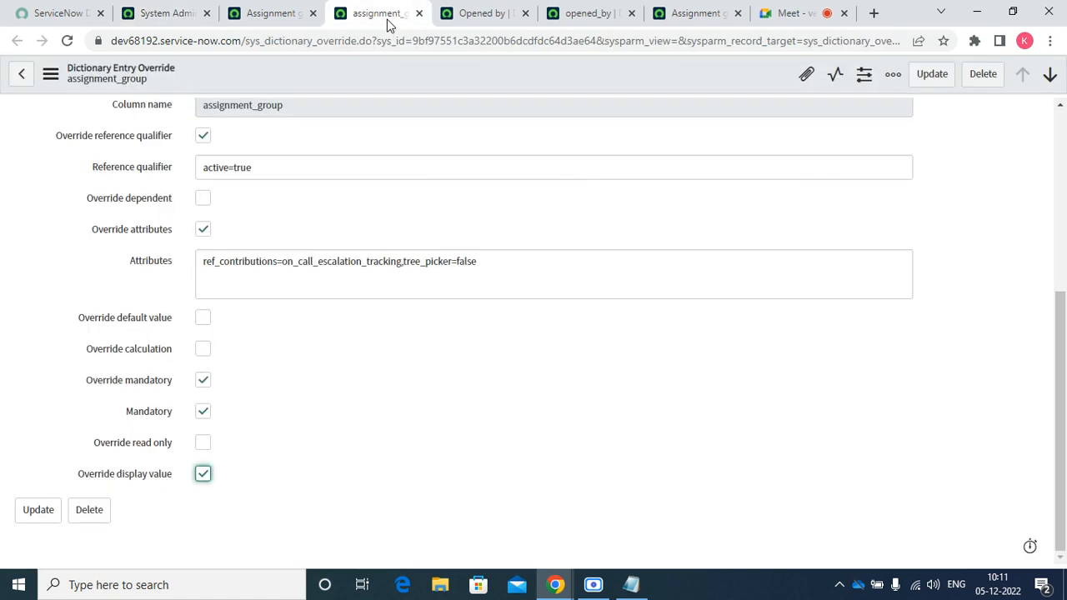
{"action": "right_click", "coordinate": [410, 62]}
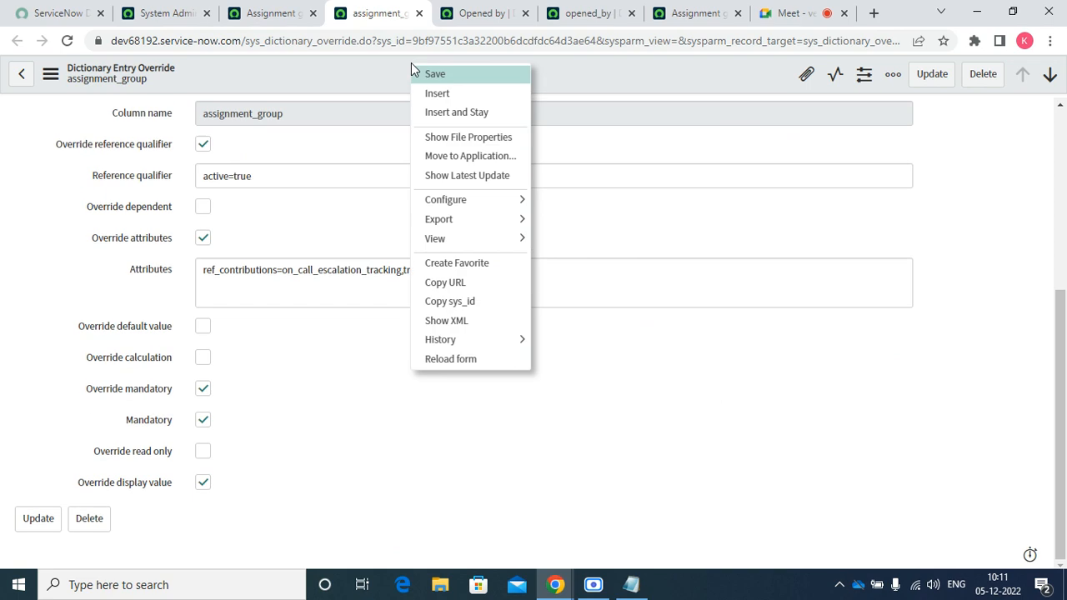
{"action": "left_click", "coordinate": [436, 72]}
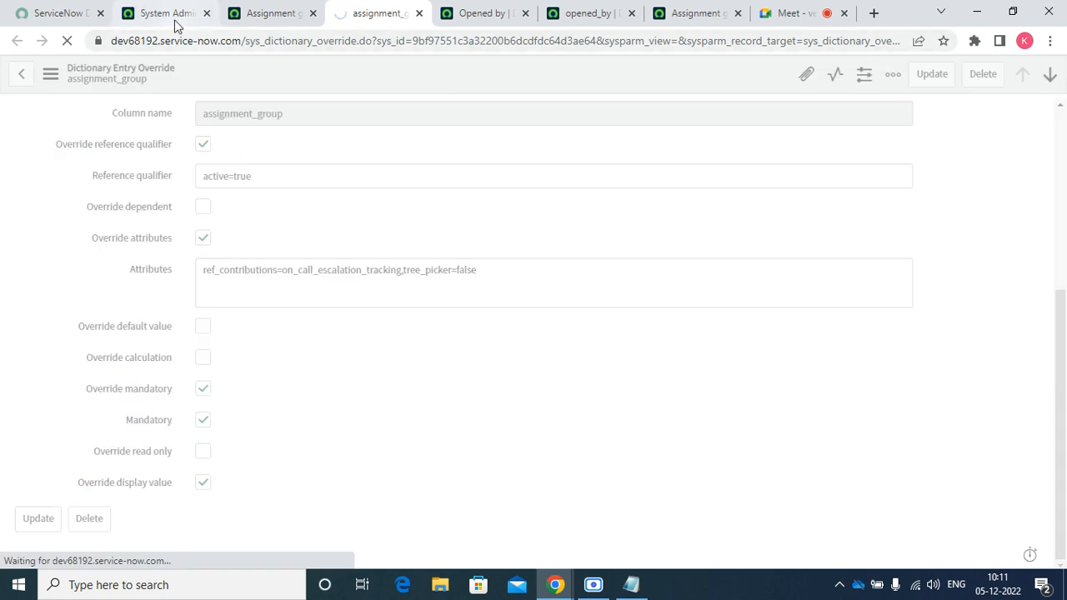
{"action": "left_click", "coordinate": [162, 14]}
{"action": "left_click", "coordinate": [358, 20]}
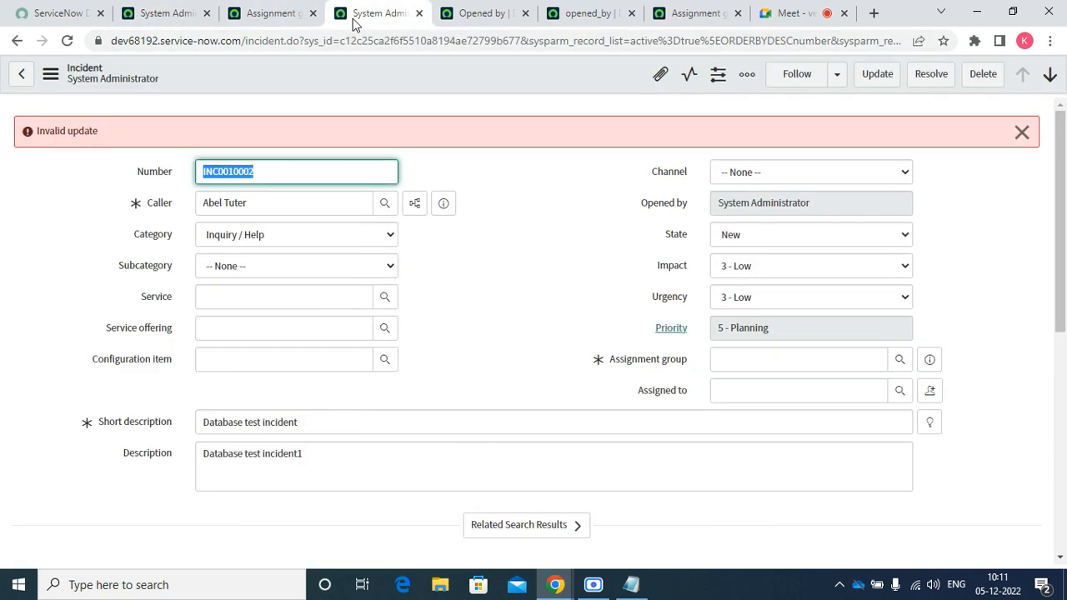
Return to the assignment_group override form, review its override settings and try to save it once more
{"action": "left_click", "coordinate": [17, 40]}
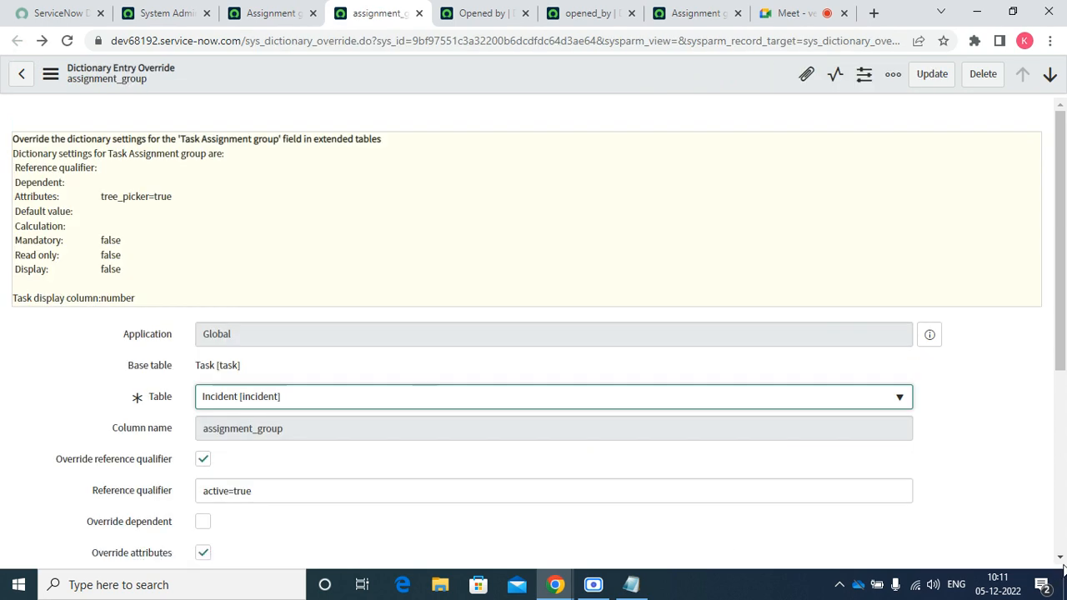
{"action": "scroll", "coordinate": [1059, 557], "scroll_direction": "down", "scroll_amount": 4}
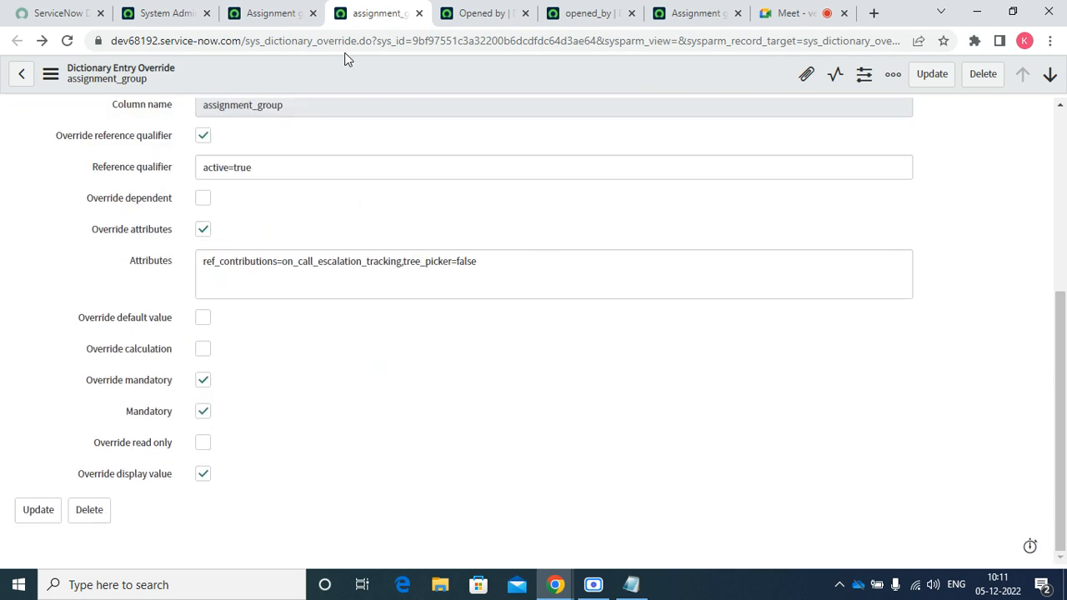
{"action": "left_click", "coordinate": [50, 74]}
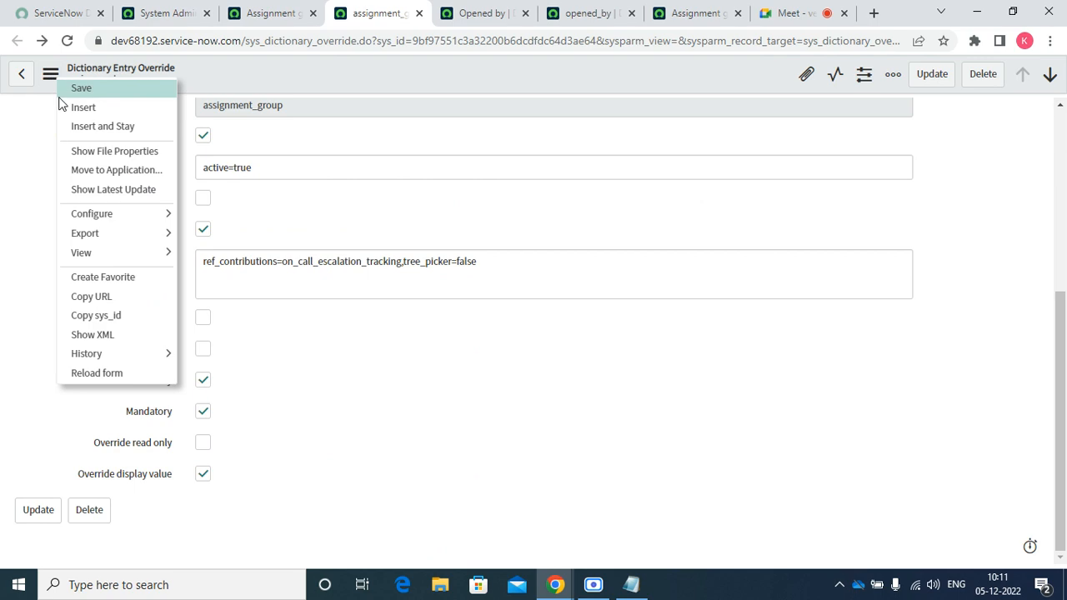
{"action": "left_click", "coordinate": [79, 92]}
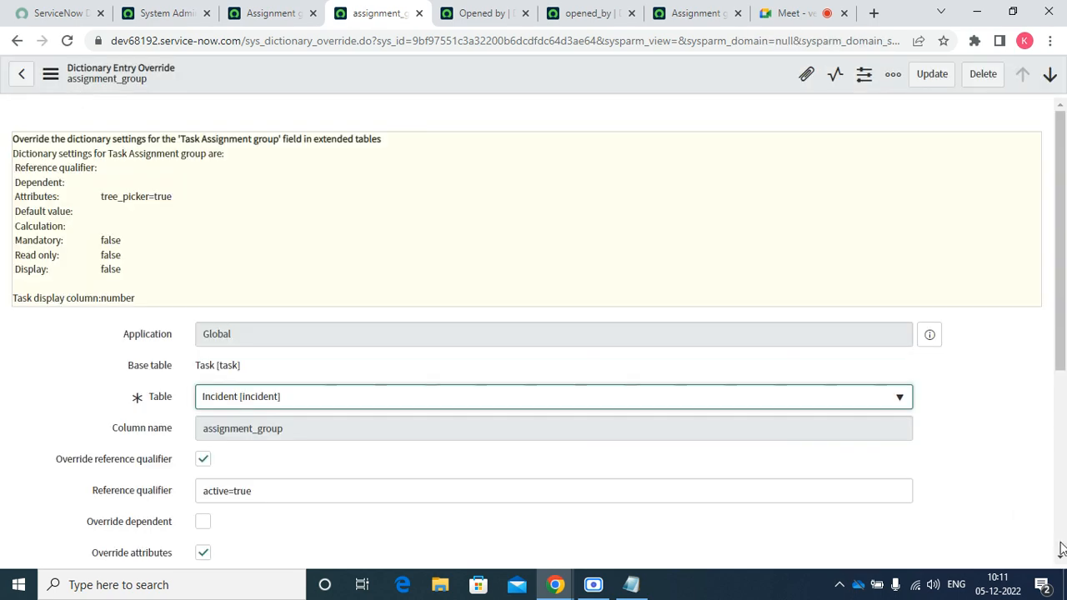
Try again to enable Override display value in the assignment_group override for incidents and save the record
{"action": "scroll", "coordinate": [1063, 560], "scroll_direction": "down", "scroll_amount": 4}
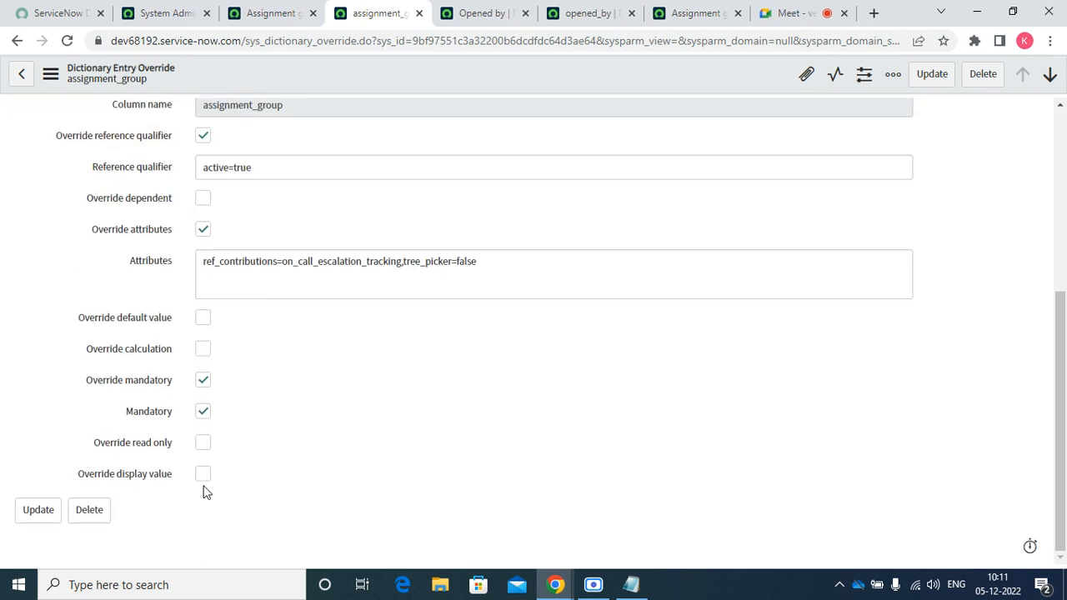
{"action": "left_click", "coordinate": [203, 475]}
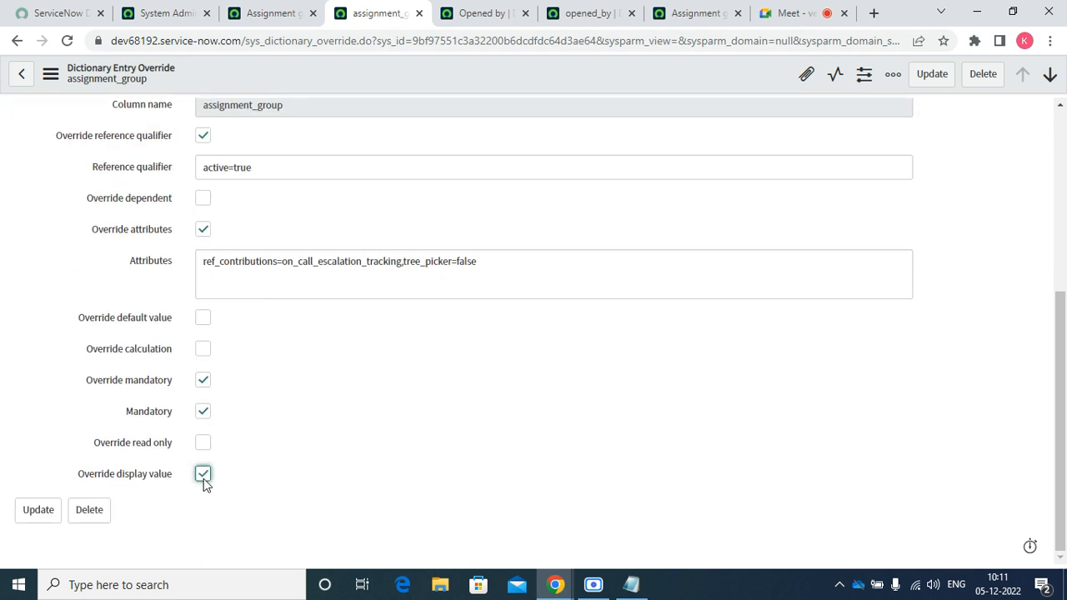
{"action": "left_click", "coordinate": [51, 75]}
{"action": "left_click", "coordinate": [80, 89]}
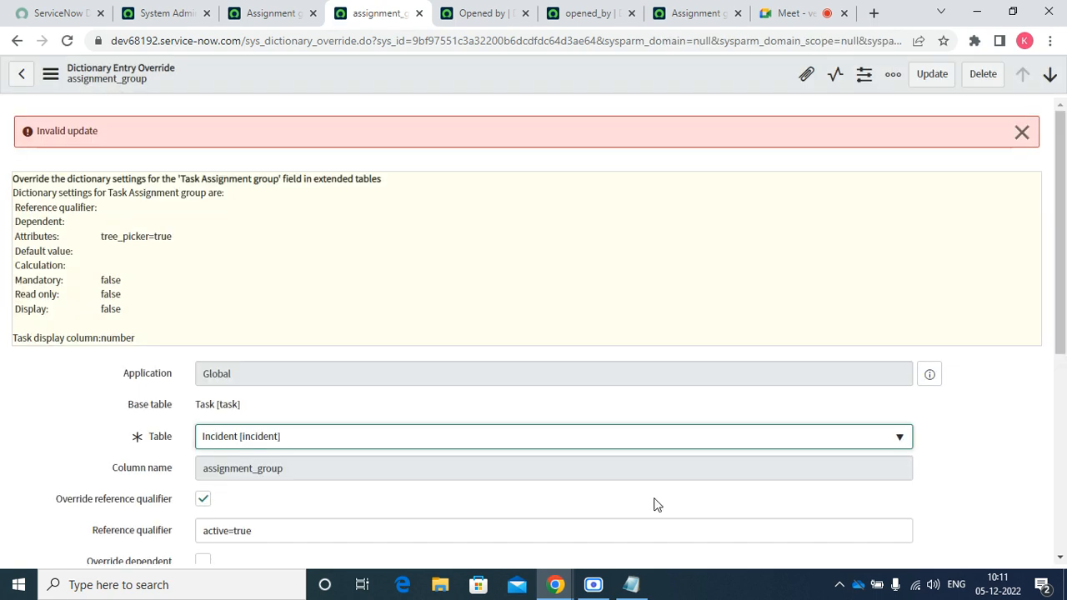
Dismiss the update error and read the validation message for Override display value in the assignment_group override form
{"action": "left_click", "coordinate": [1022, 132]}
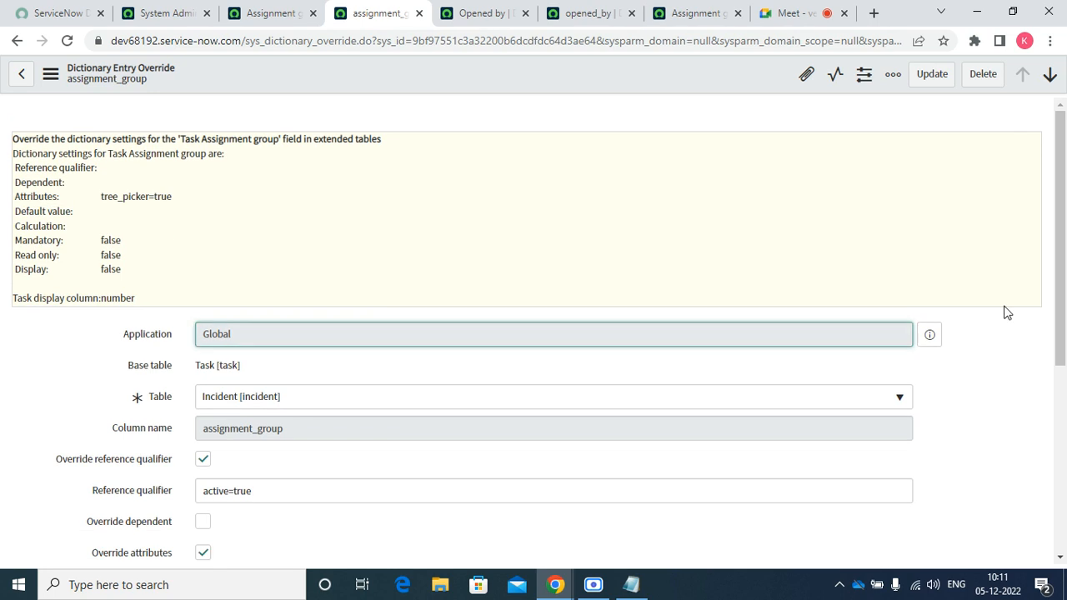
{"action": "scroll", "coordinate": [1056, 565], "scroll_direction": "down", "scroll_amount": 4}
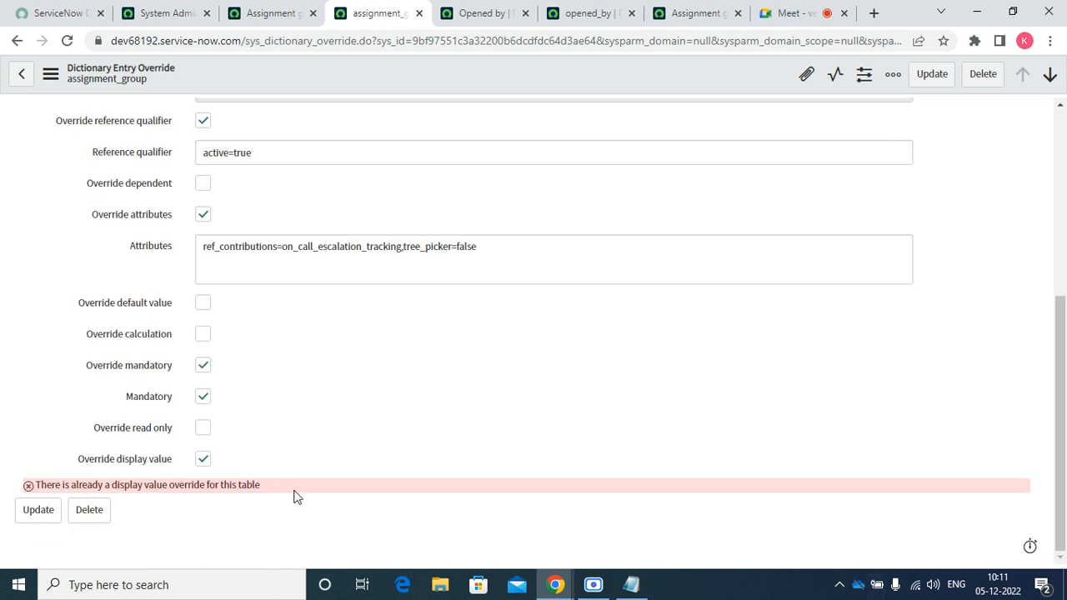
{"action": "triple_click", "coordinate": [283, 490]}
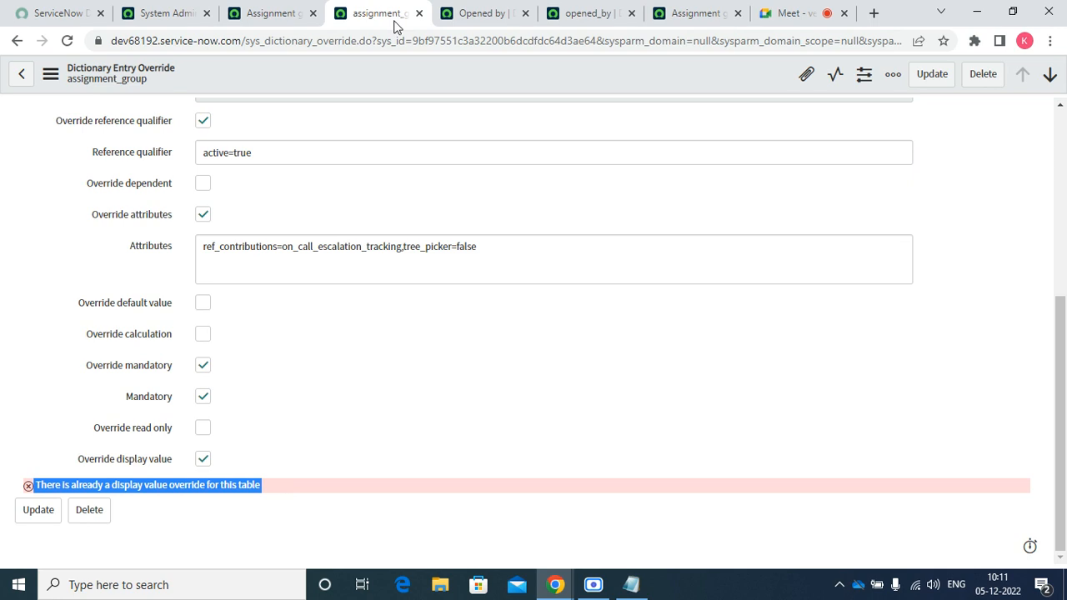
Close the assignment_group override, Opened by dictionary and opened_by override pages, and refresh the Assignment group's dictionary overrides list
{"action": "left_click", "coordinate": [419, 12]}
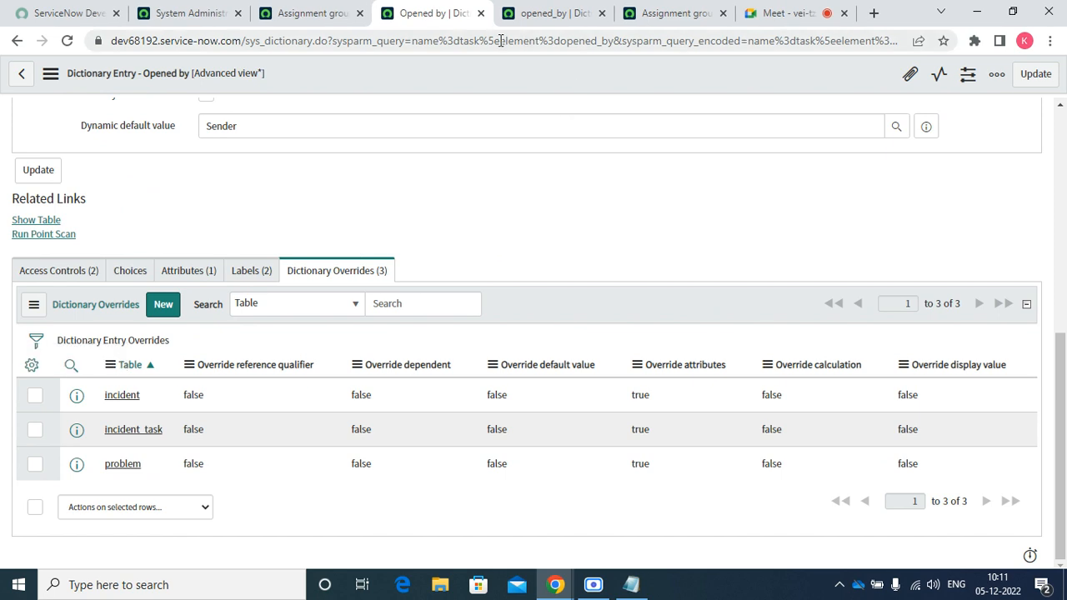
{"action": "left_click", "coordinate": [481, 14]}
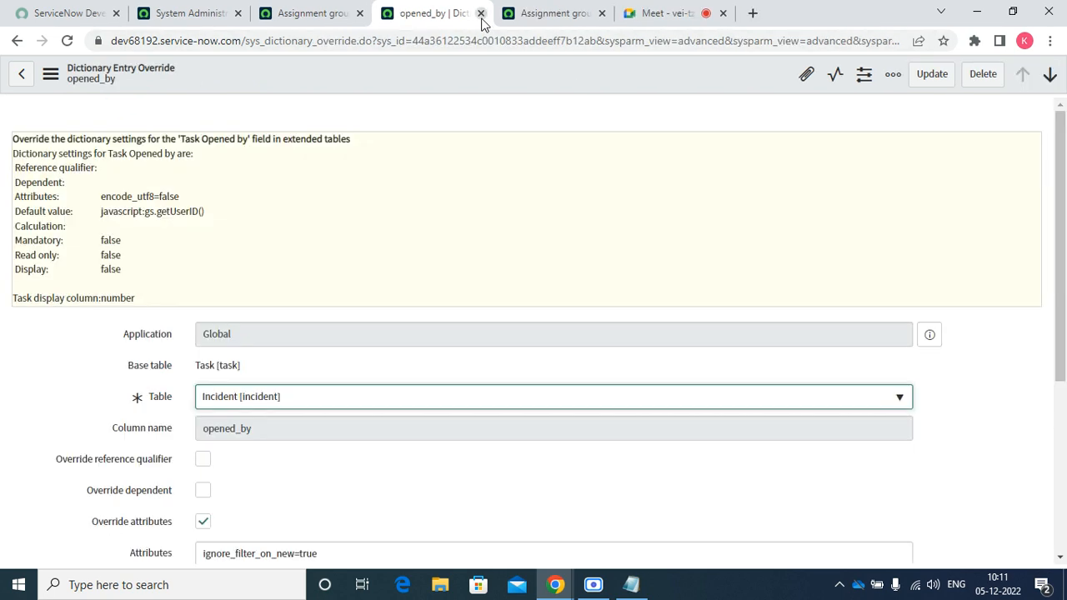
{"action": "left_click", "coordinate": [481, 14]}
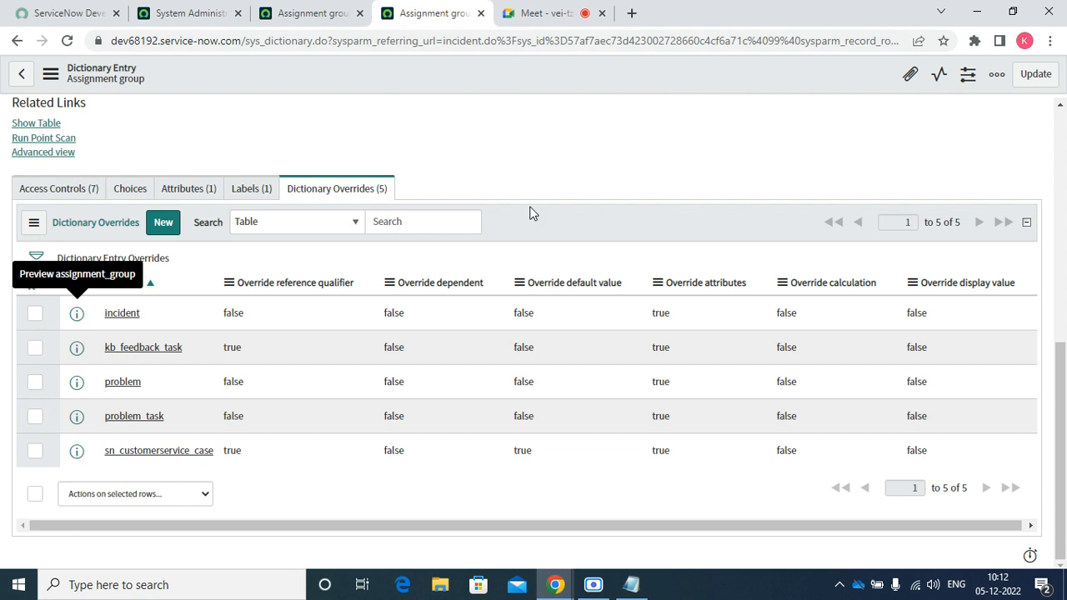
{"action": "right_click", "coordinate": [559, 228]}
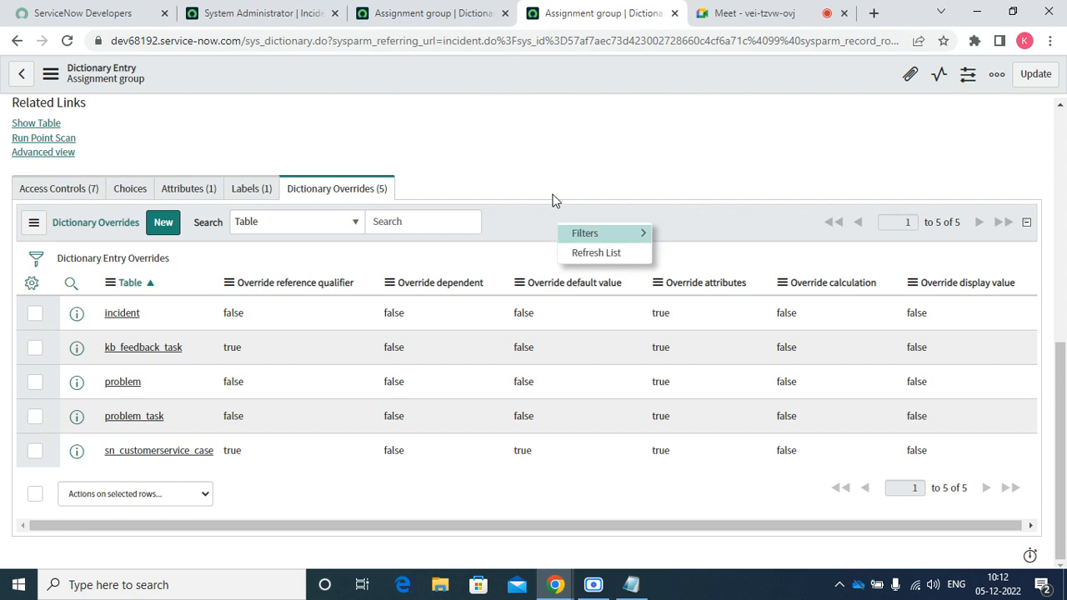
{"action": "left_click", "coordinate": [589, 254]}
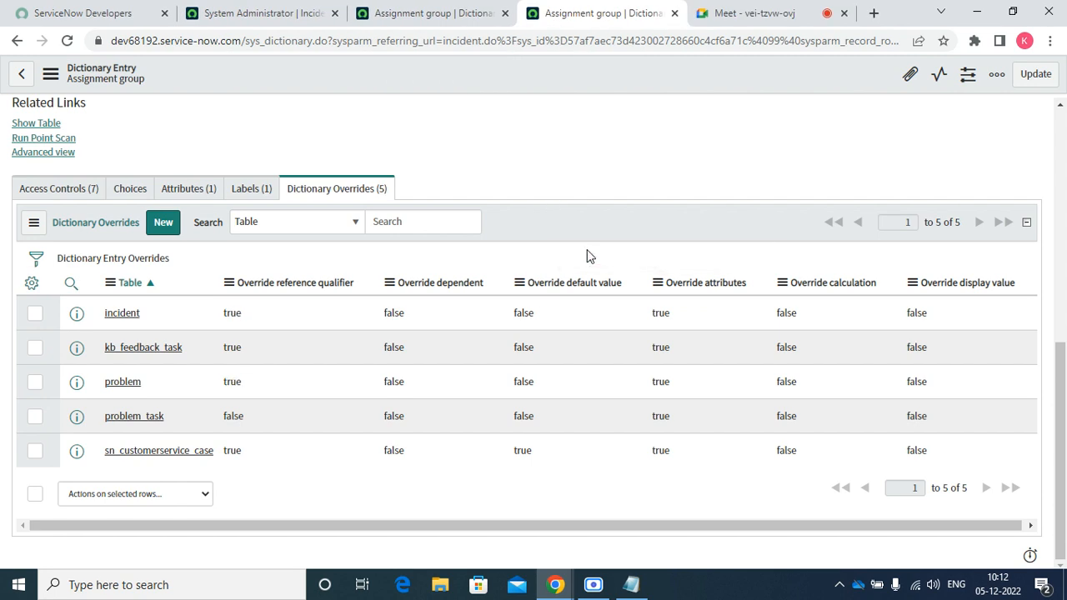
Try to set Override display value to true for the incident row directly in the dictionary overrides list
{"action": "double_click", "coordinate": [924, 310]}
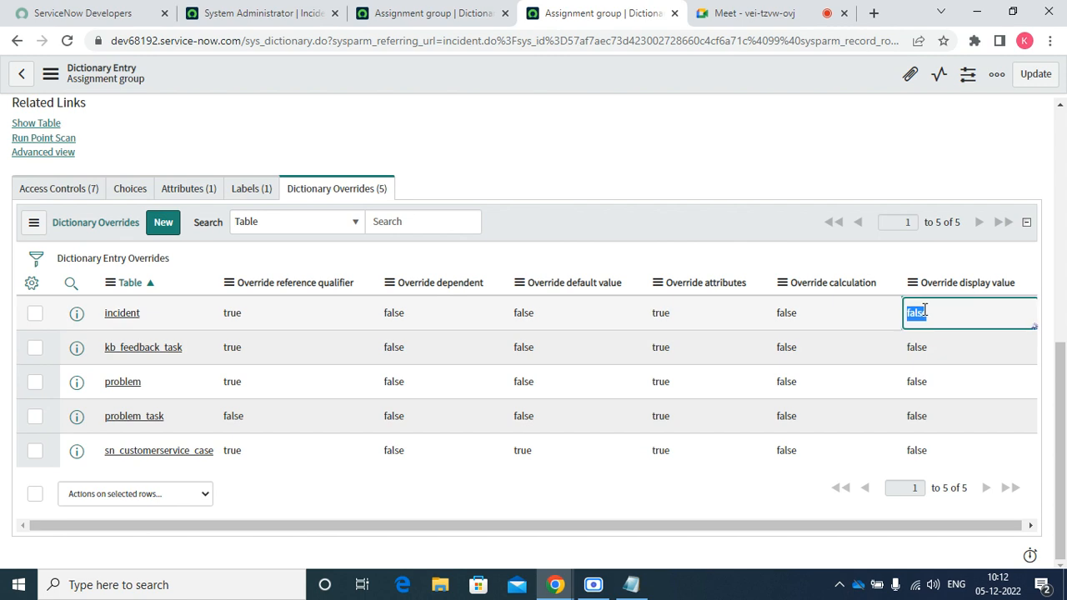
{"action": "left_click", "coordinate": [925, 310]}
{"action": "left_click", "coordinate": [925, 310]}
{"action": "left_click", "coordinate": [924, 310]}
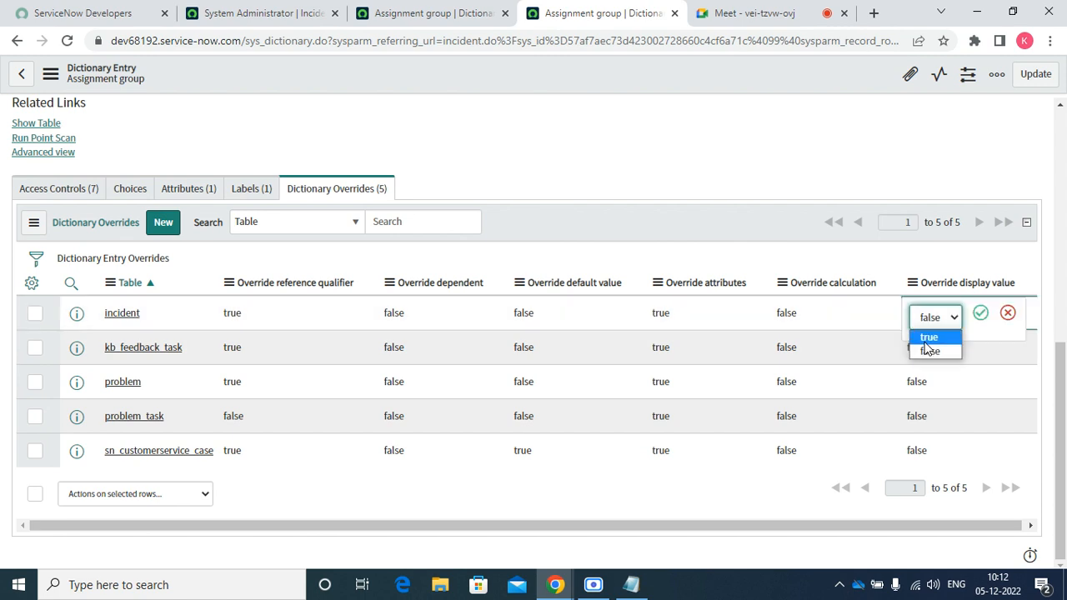
{"action": "left_click", "coordinate": [927, 337]}
{"action": "left_click", "coordinate": [979, 313]}
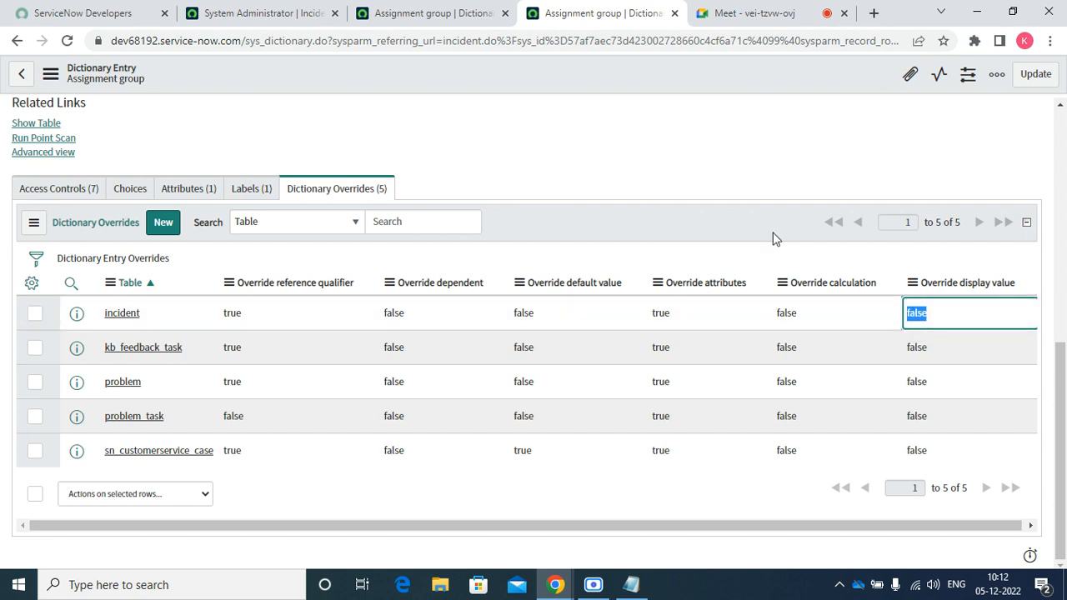
Check the Assignment group field on the test incident and review its task-level dictionary entry
{"action": "left_click", "coordinate": [432, 10]}
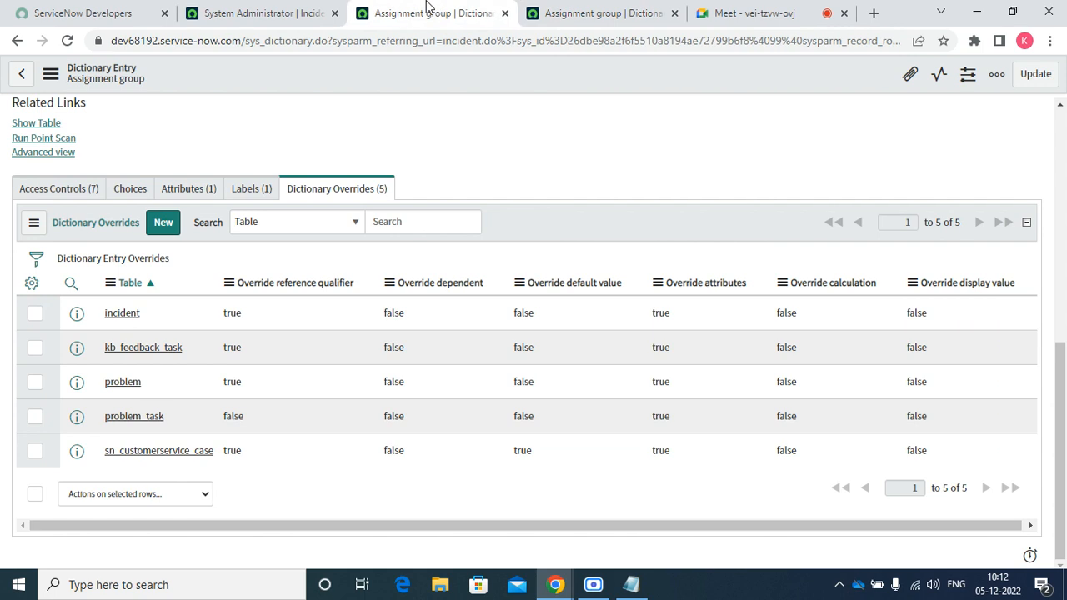
{"action": "left_click", "coordinate": [281, 15]}
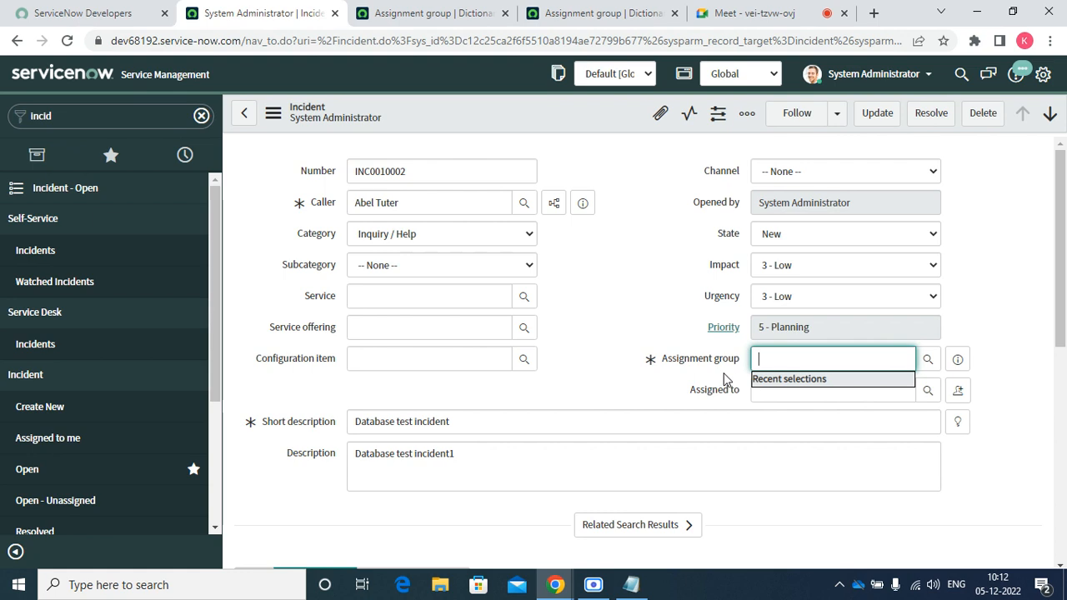
{"action": "right_click", "coordinate": [685, 367]}
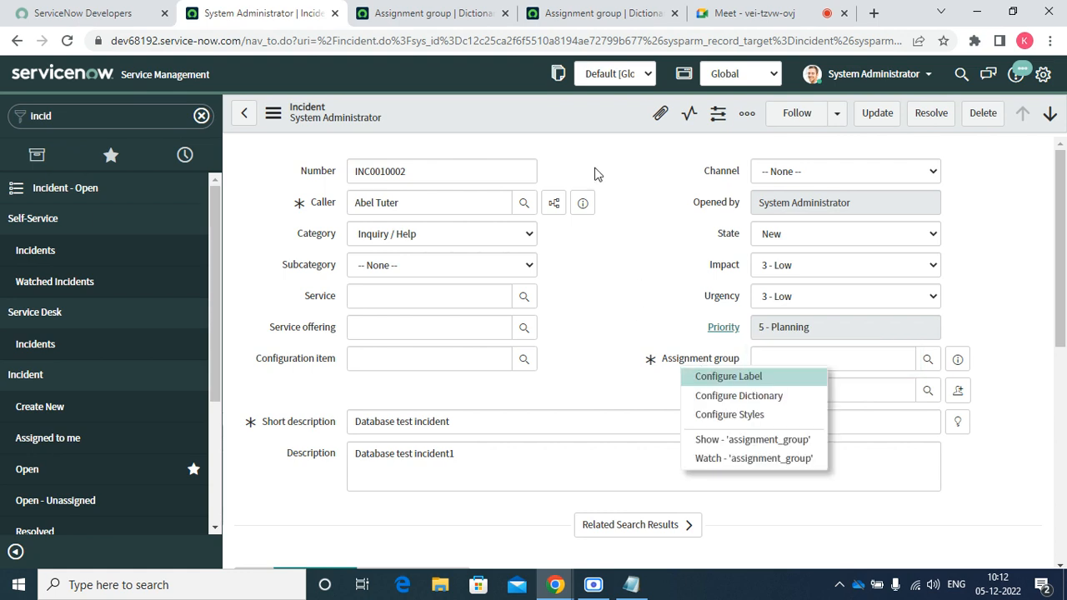
{"action": "left_click", "coordinate": [432, 12]}
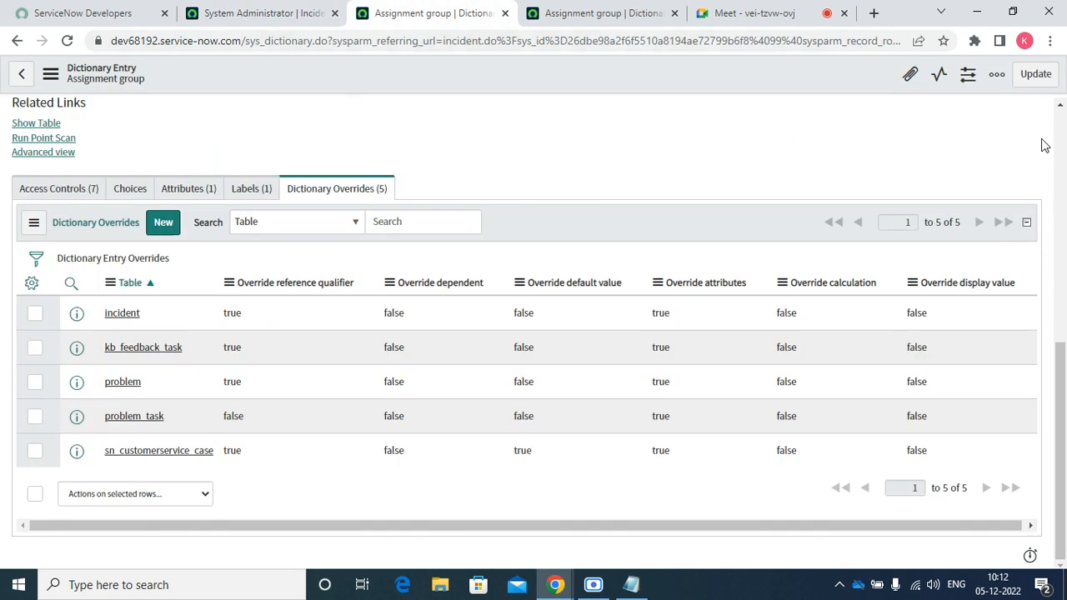
{"action": "scroll", "coordinate": [1060, 115], "scroll_direction": "up", "scroll_amount": 7}
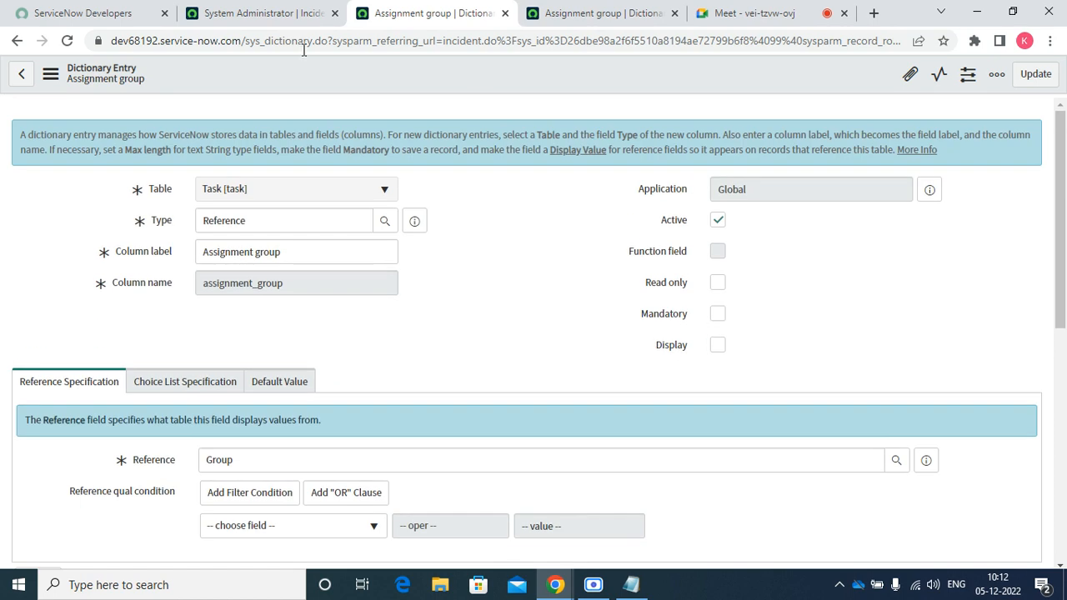
Find the System Security groups list and open the Group table's configuration from it
{"action": "left_click", "coordinate": [265, 12]}
{"action": "double_click", "coordinate": [96, 115]}
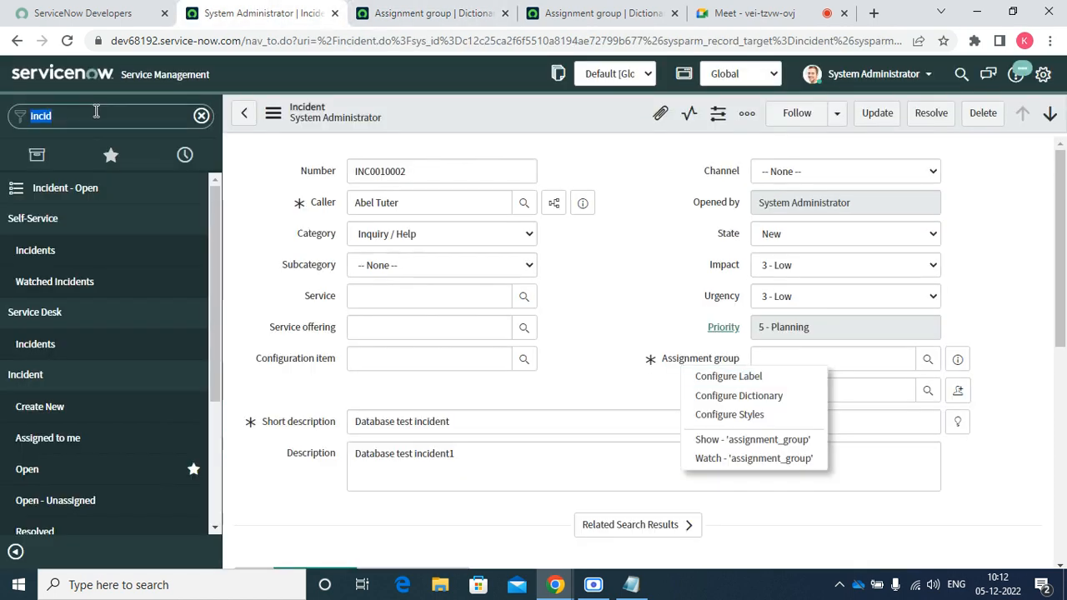
{"action": "type", "text": "group"}
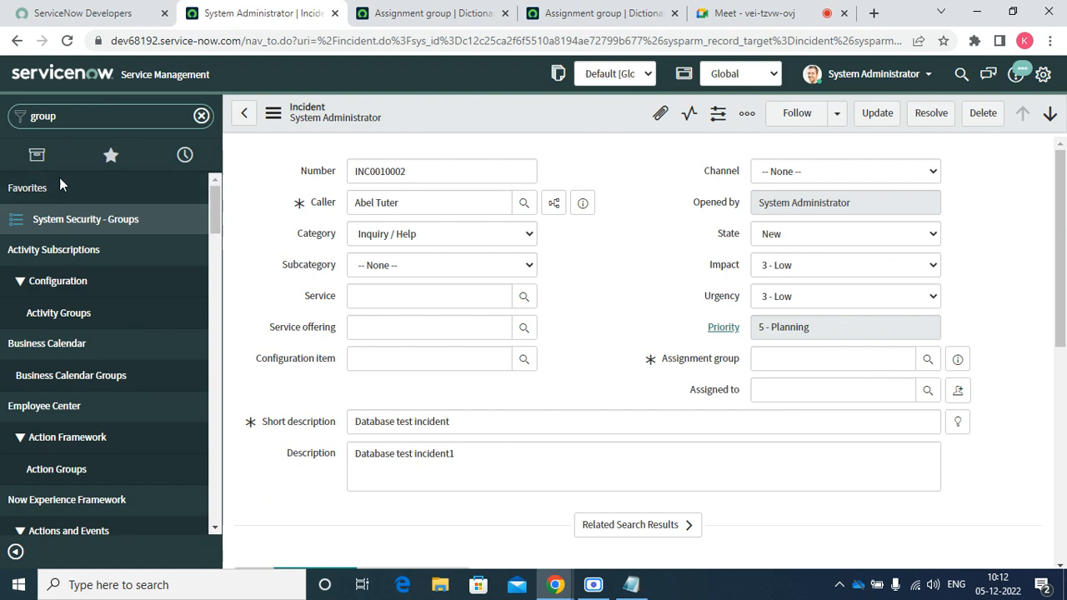
{"action": "left_click", "coordinate": [78, 214]}
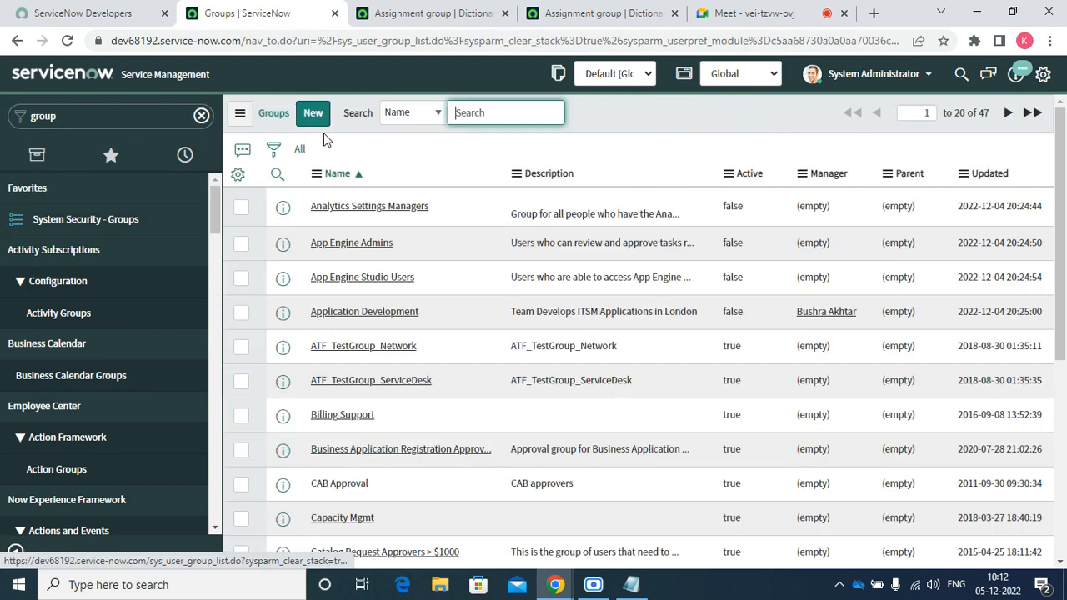
{"action": "right_click", "coordinate": [332, 176]}
{"action": "mouse_move", "coordinate": [368, 332]}
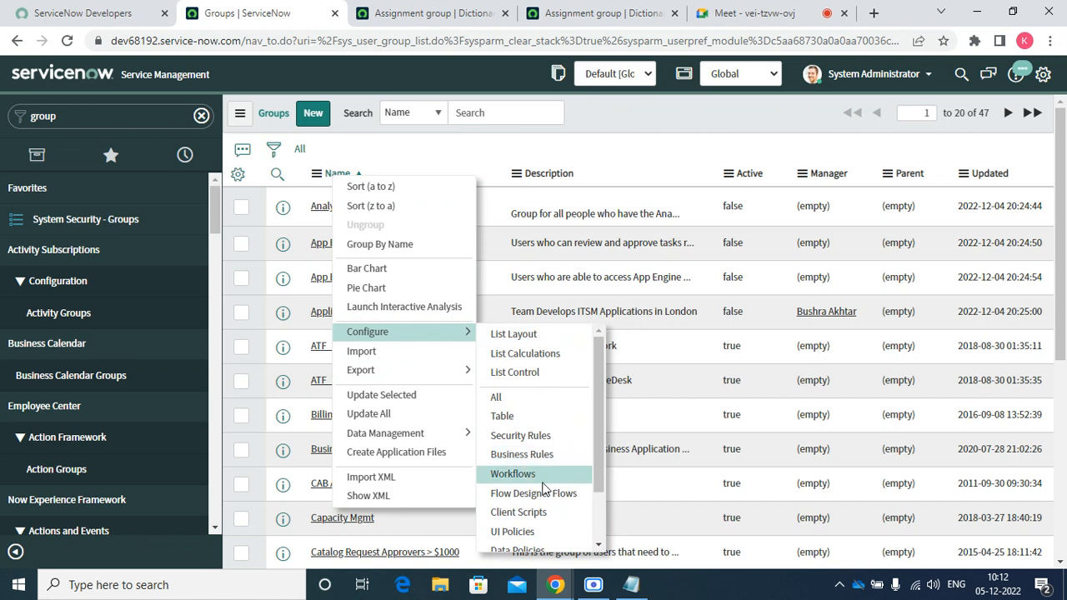
{"action": "left_click", "coordinate": [535, 417]}
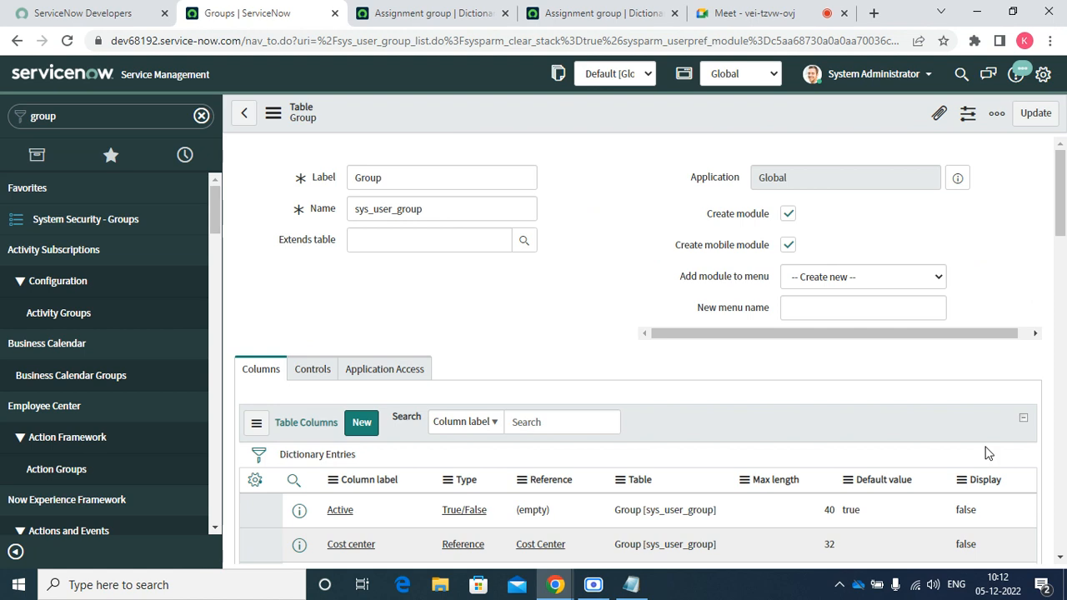
Set Display to false for the Description column of the Group table
{"action": "left_click", "coordinate": [1058, 560]}
{"action": "left_click", "coordinate": [1059, 560]}
{"action": "left_click", "coordinate": [1059, 560]}
{"action": "left_click", "coordinate": [1058, 560]}
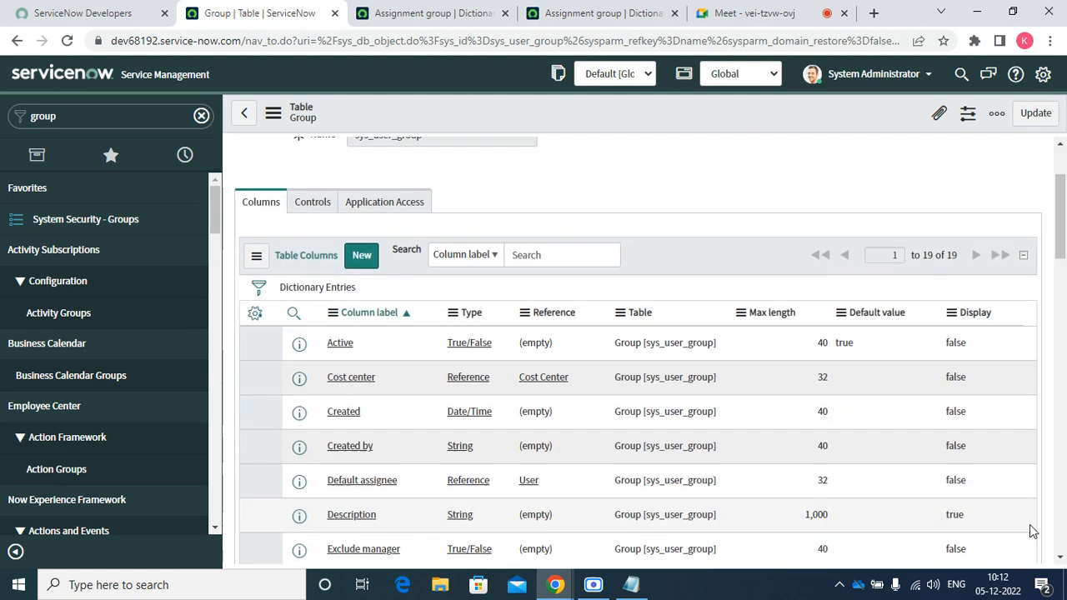
{"action": "double_click", "coordinate": [965, 515]}
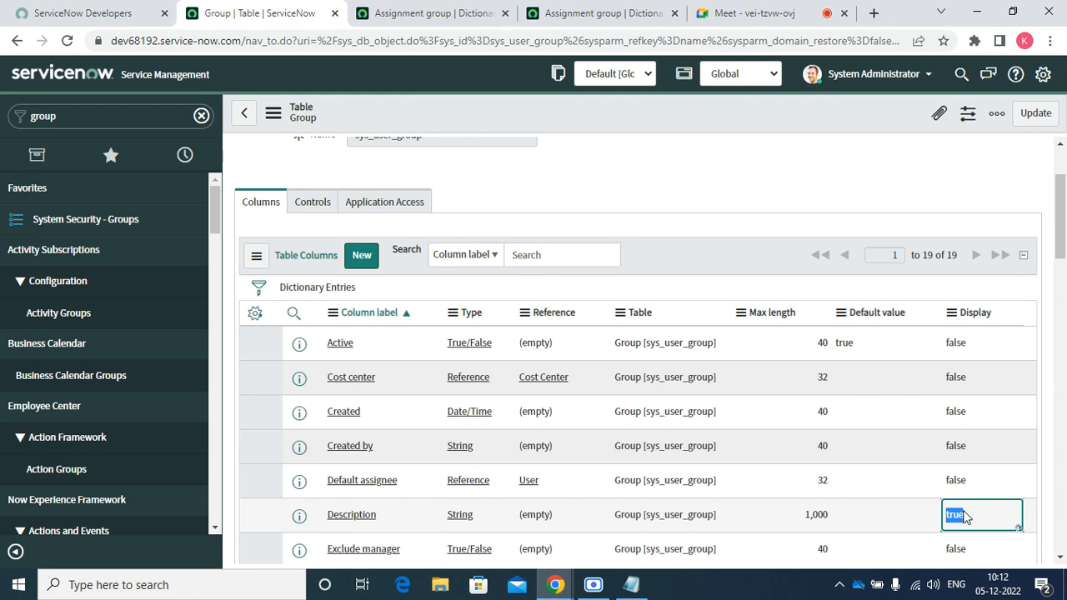
{"action": "left_click", "coordinate": [966, 520]}
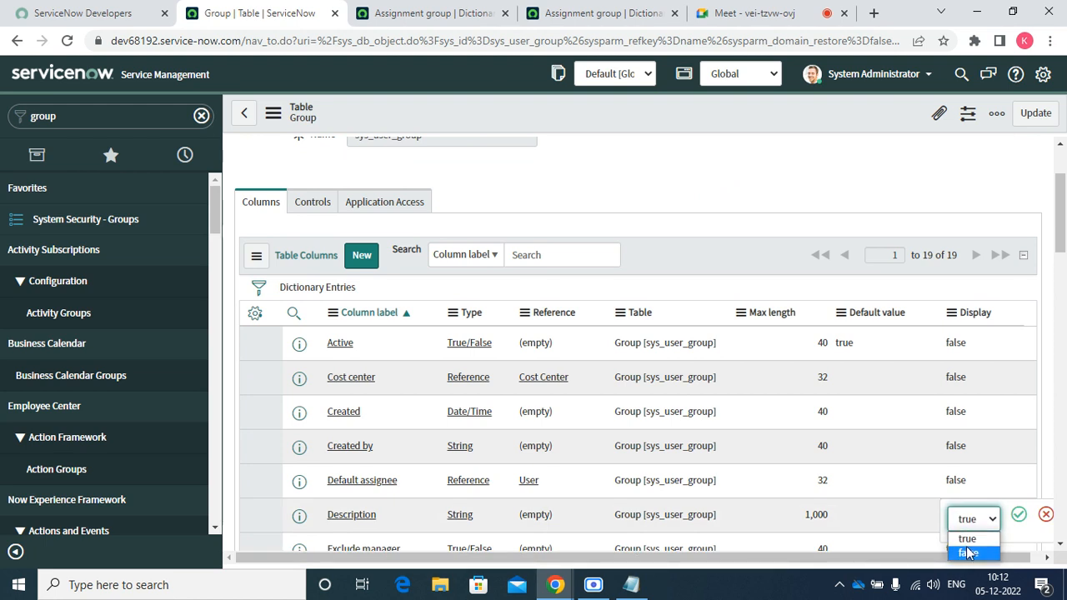
{"action": "left_click", "coordinate": [967, 552]}
{"action": "left_click", "coordinate": [1018, 517]}
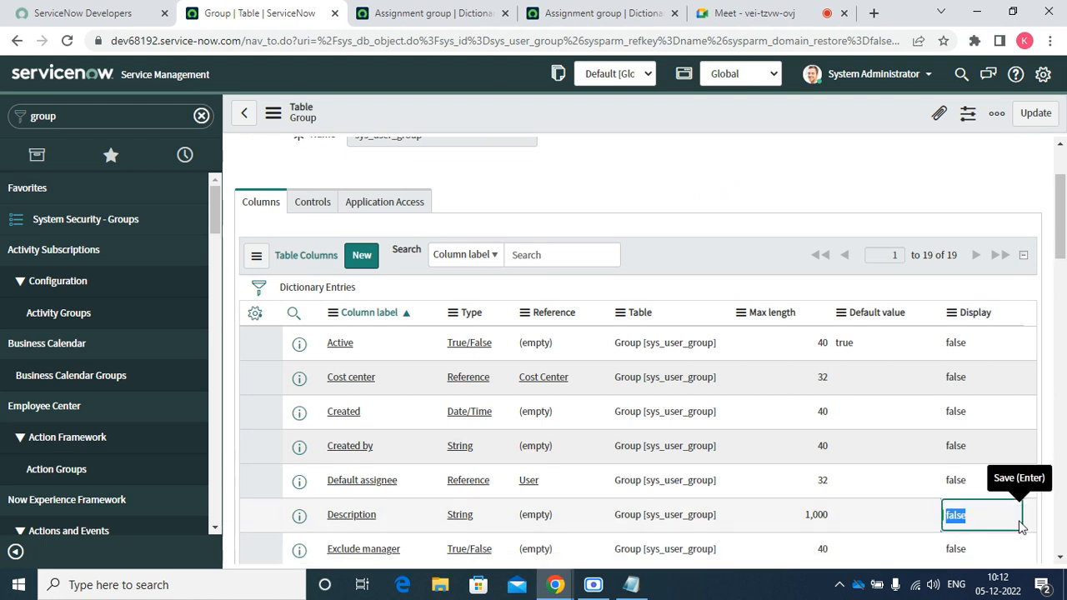
Set Display to true for the Name column and save the Group table
{"action": "left_click", "coordinate": [1059, 557]}
{"action": "left_click", "coordinate": [1059, 556]}
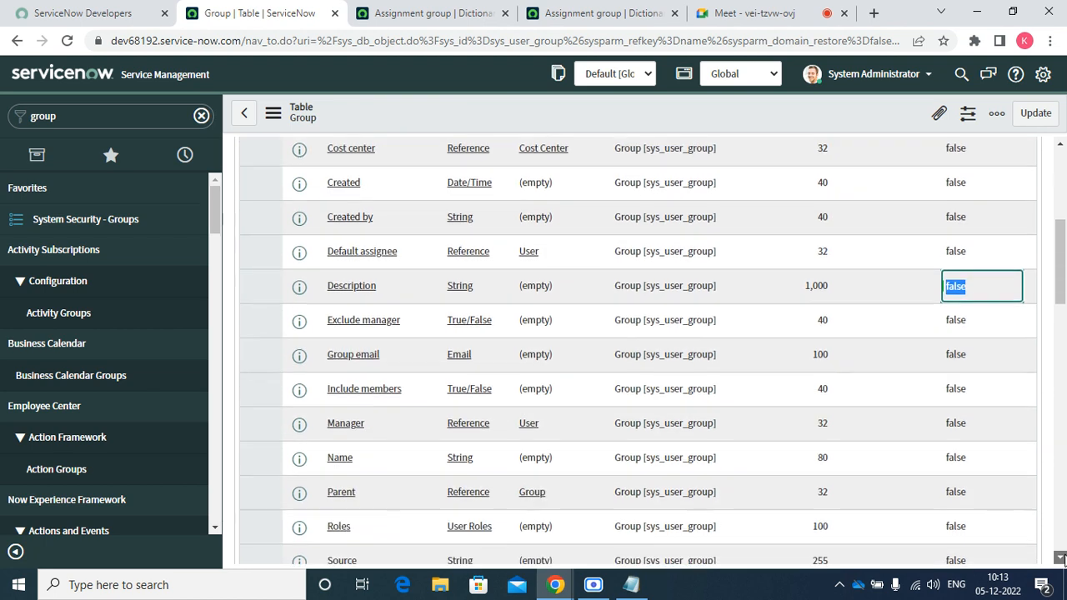
{"action": "double_click", "coordinate": [971, 438]}
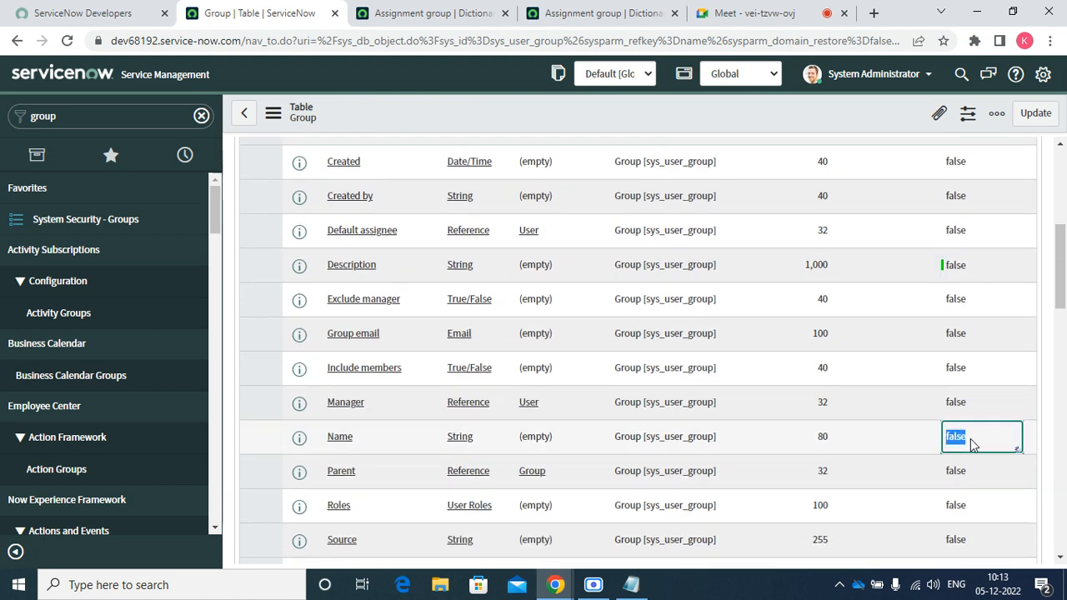
{"action": "left_click", "coordinate": [970, 443]}
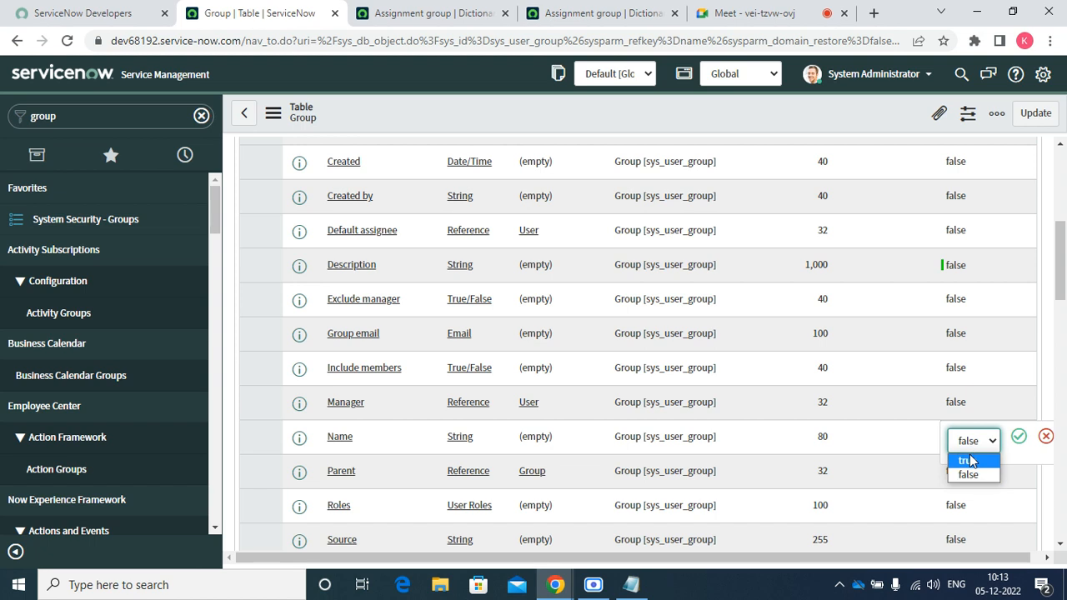
{"action": "left_click", "coordinate": [967, 460]}
{"action": "left_click", "coordinate": [1018, 439]}
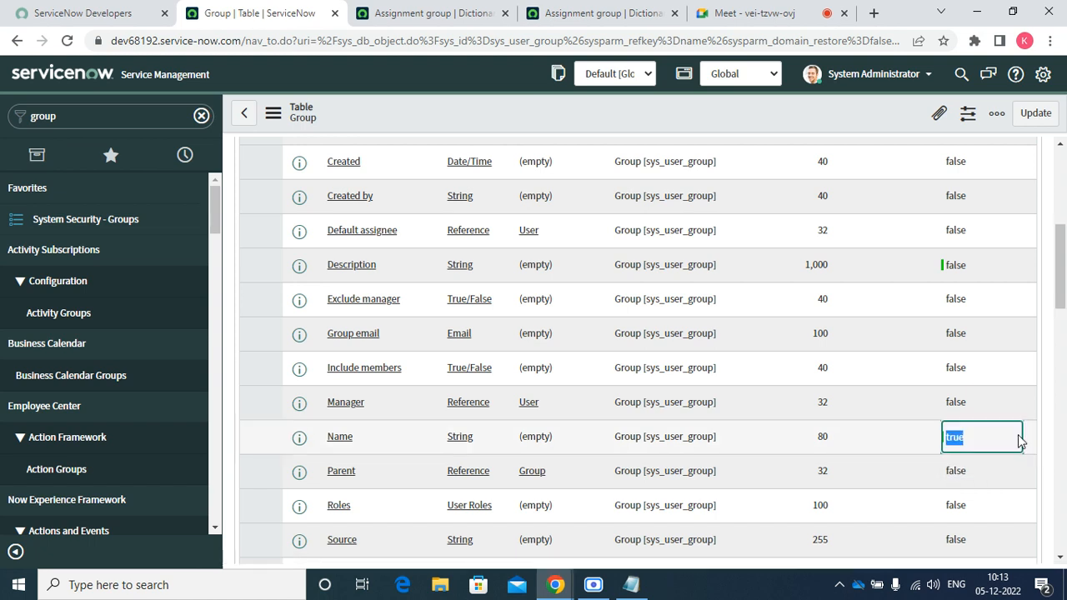
{"action": "left_click", "coordinate": [1034, 114]}
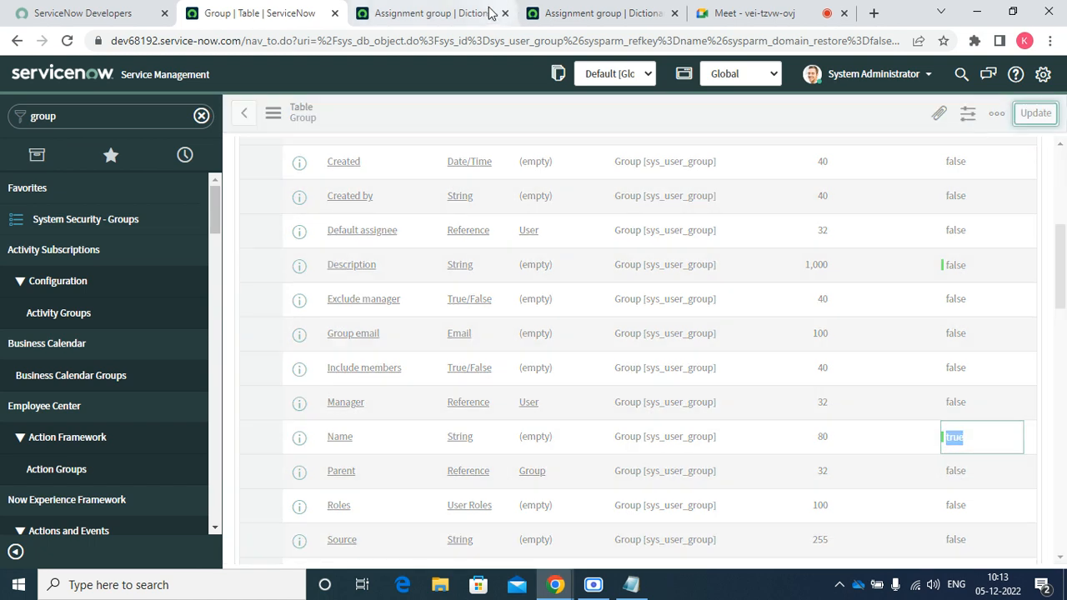
Check Assignment group on the "Database test incident" from the open incidents list, and return to the Assignment group's dictionary overrides
{"action": "left_click", "coordinate": [442, 13]}
{"action": "left_click", "coordinate": [235, 10]}
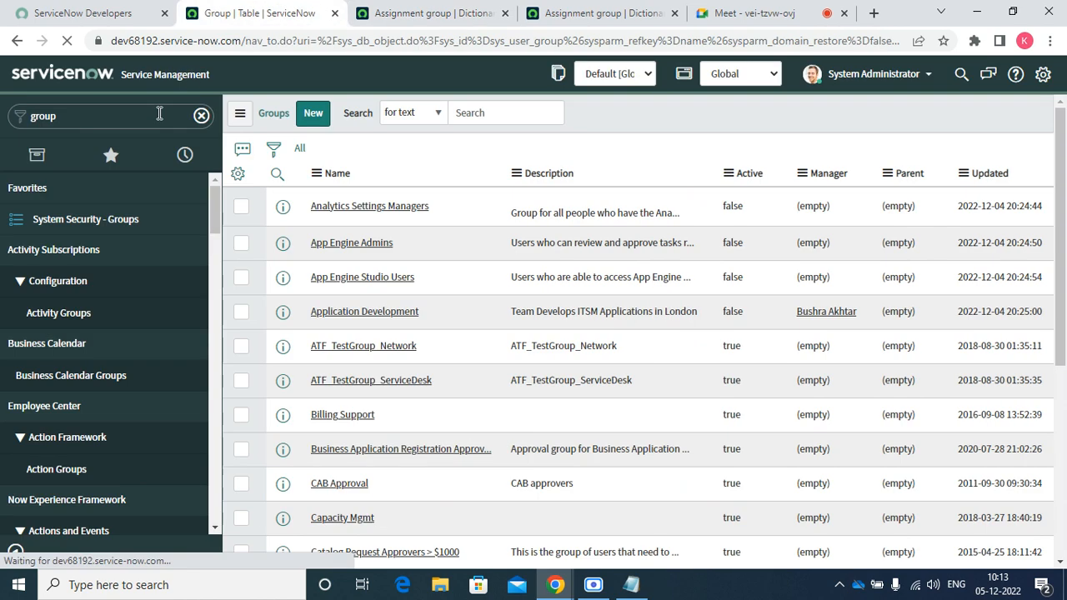
{"action": "double_click", "coordinate": [112, 124]}
{"action": "key", "text": "BackSpace"}
{"action": "type", "text": "incid"}
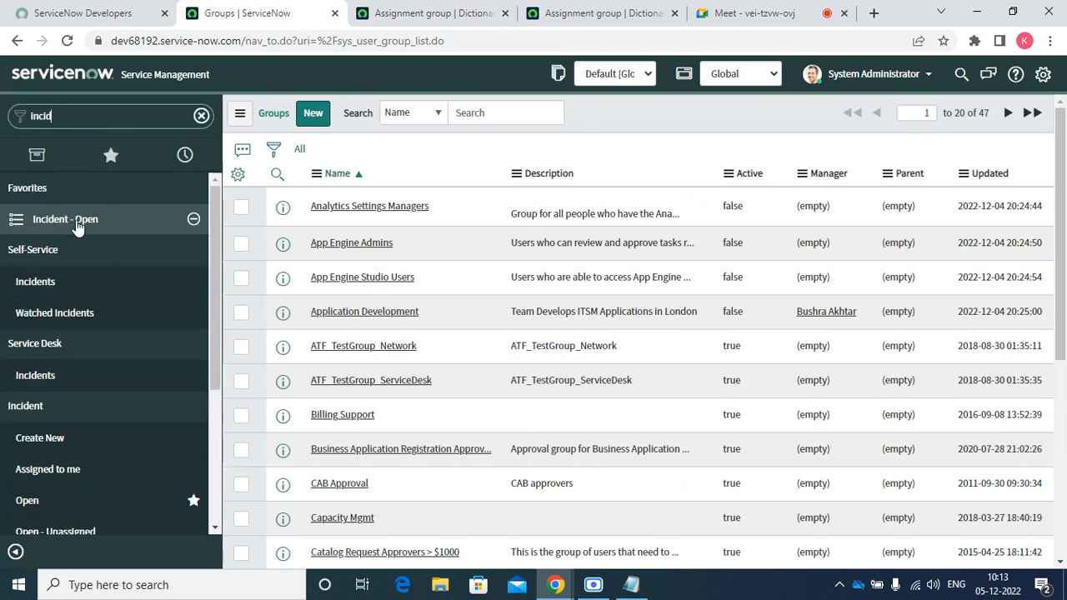
{"action": "left_click", "coordinate": [76, 219]}
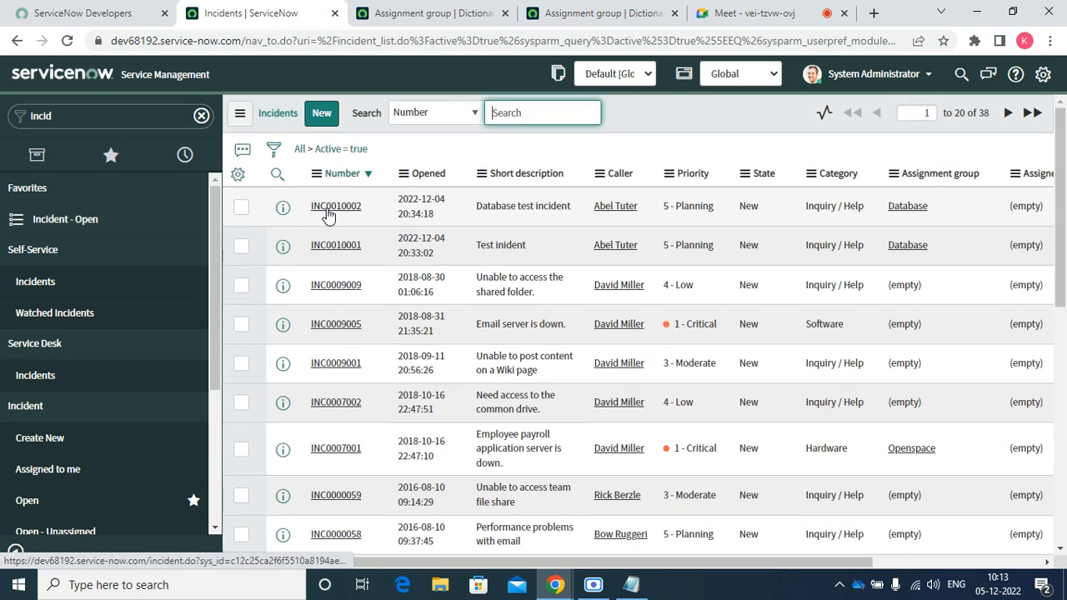
{"action": "left_click", "coordinate": [343, 207]}
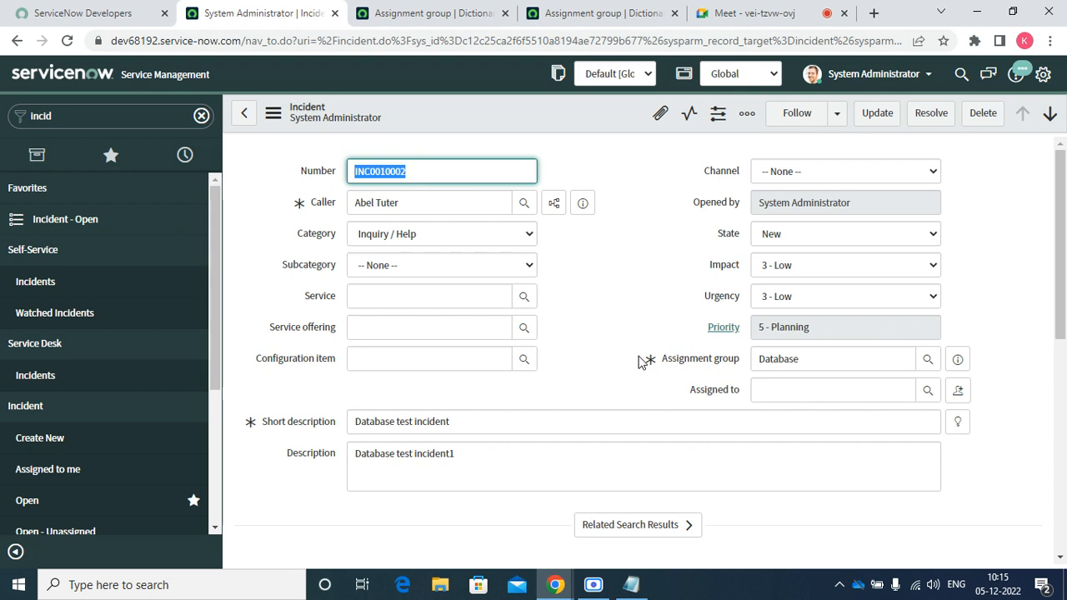
{"action": "left_click", "coordinate": [584, 12]}
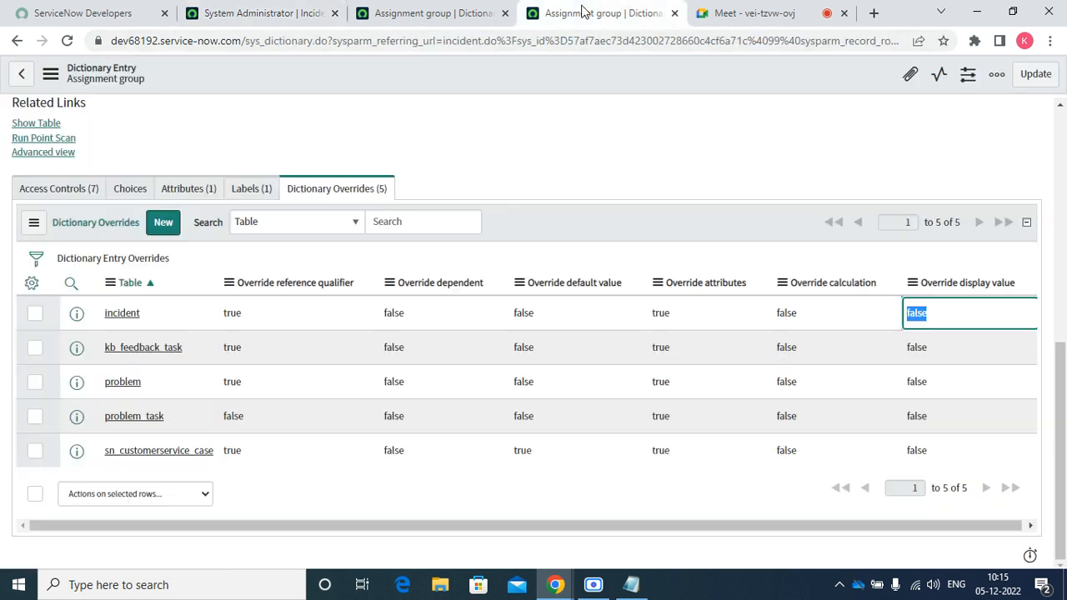
Close both Assignment group dictionary entry pages and return to the "Database test incident" record
{"action": "left_click", "coordinate": [675, 15]}
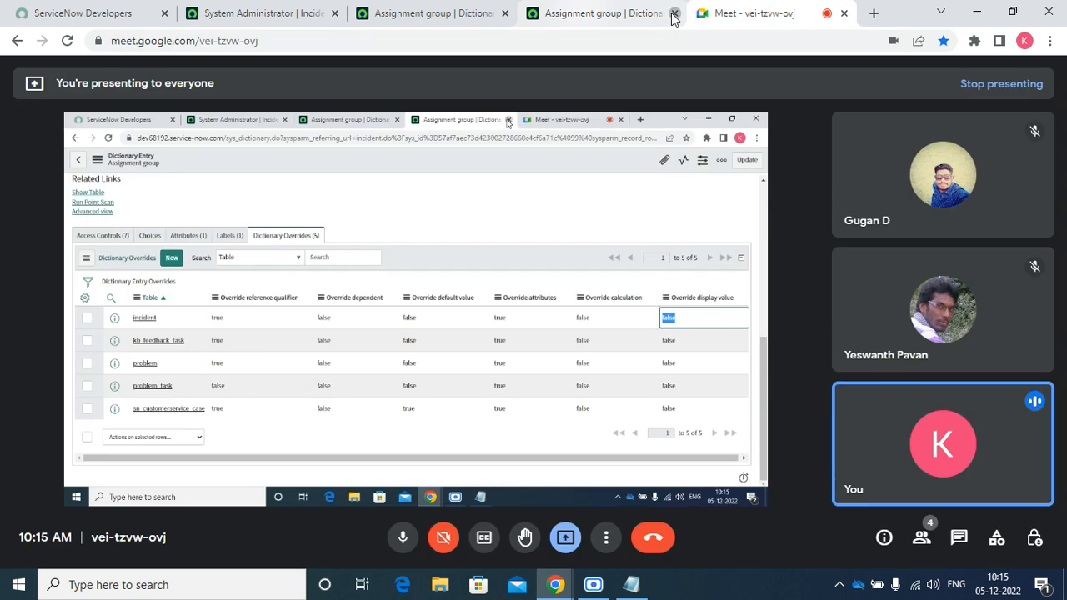
{"action": "left_click", "coordinate": [423, 10]}
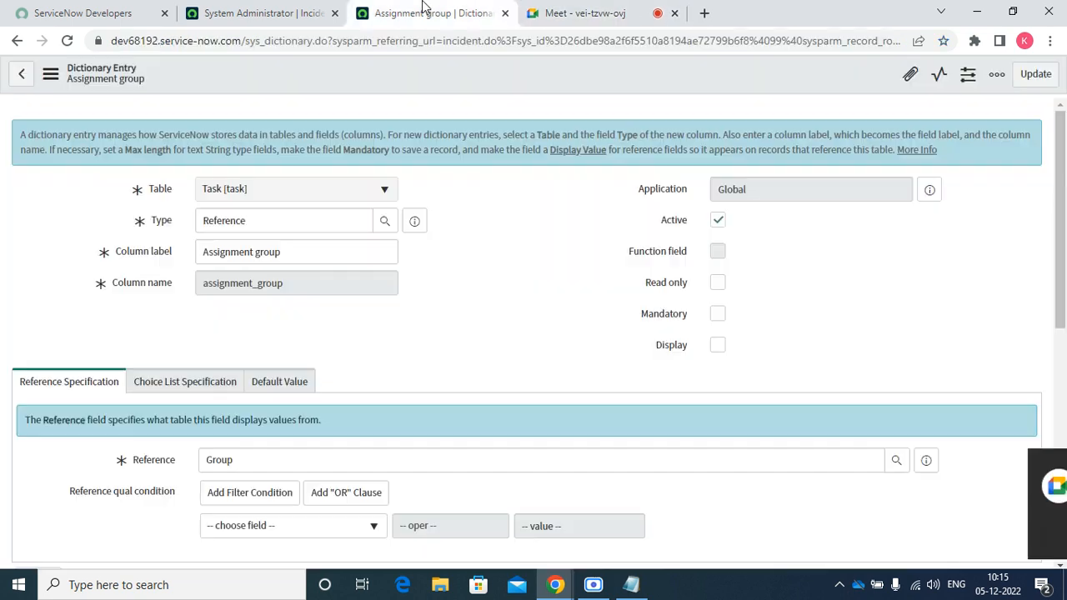
{"action": "left_click", "coordinate": [504, 14]}
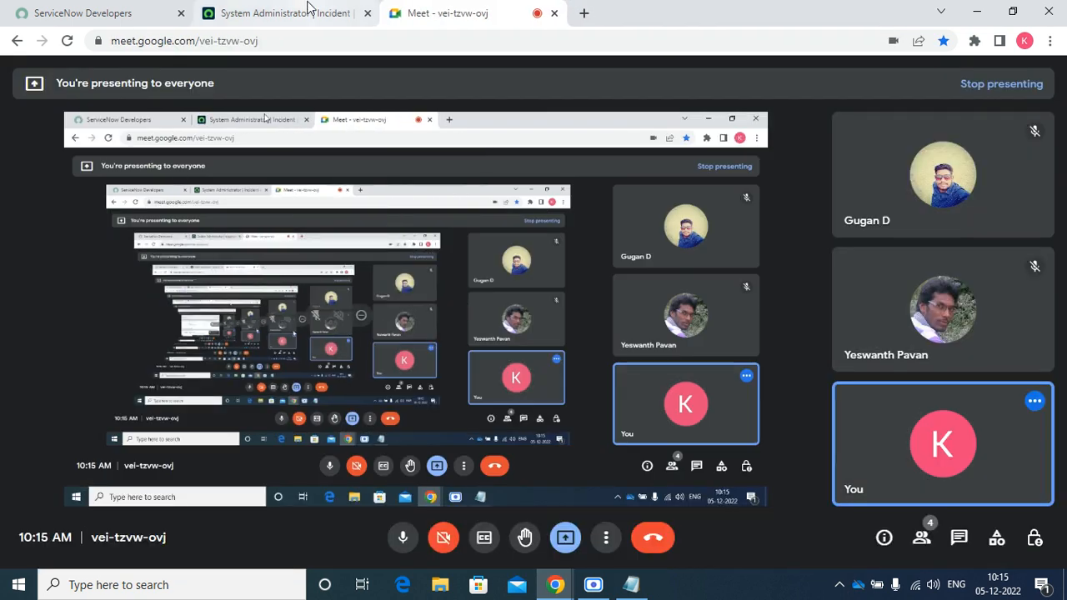
{"action": "left_click", "coordinate": [312, 10]}
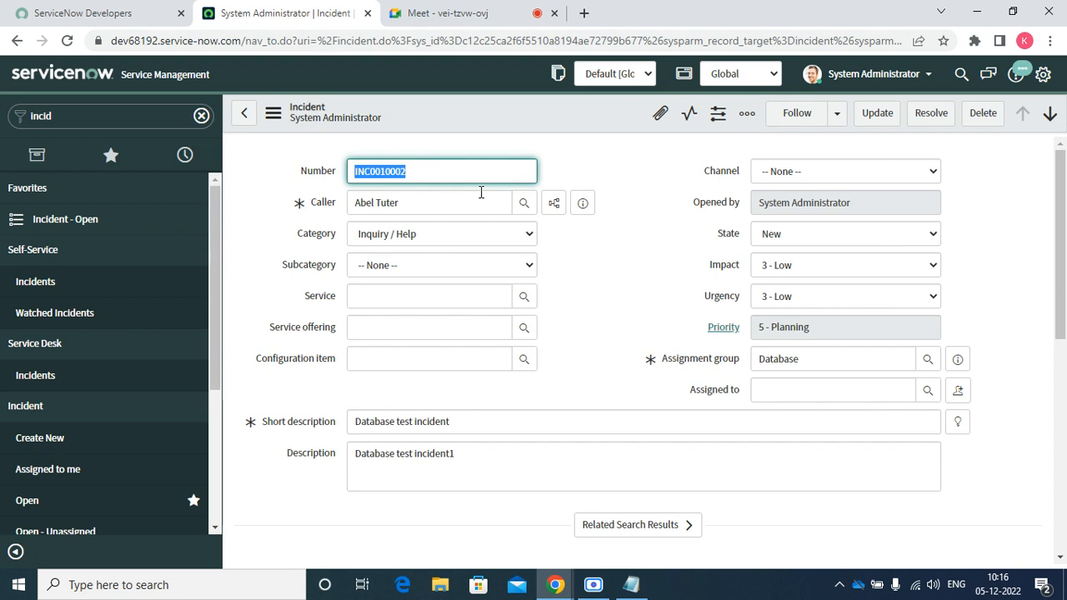
{"action": "left_click", "coordinate": [480, 13]}
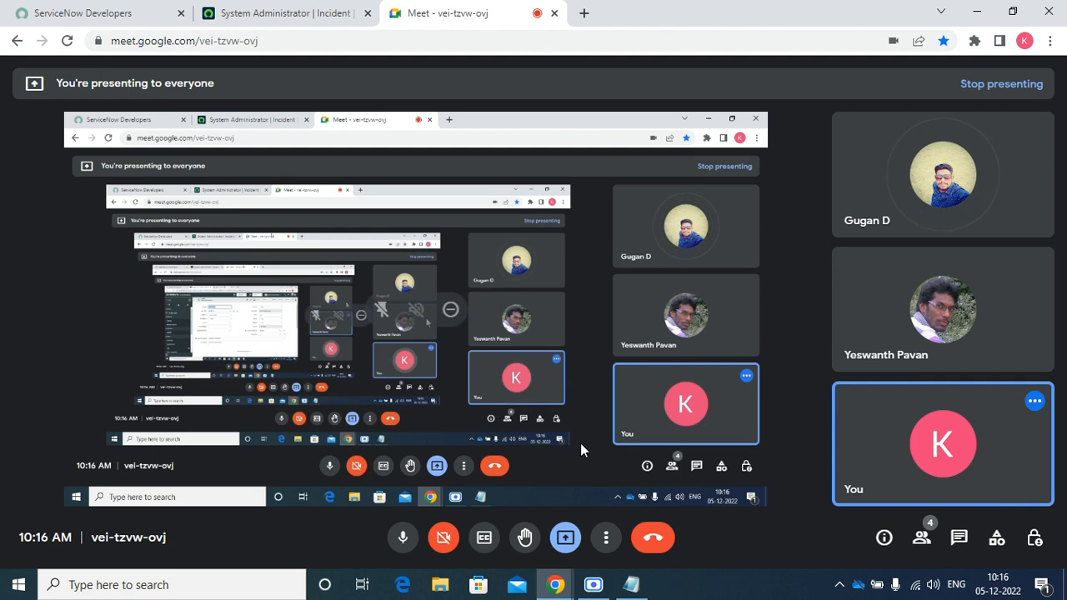
{"action": "left_click", "coordinate": [593, 584]}
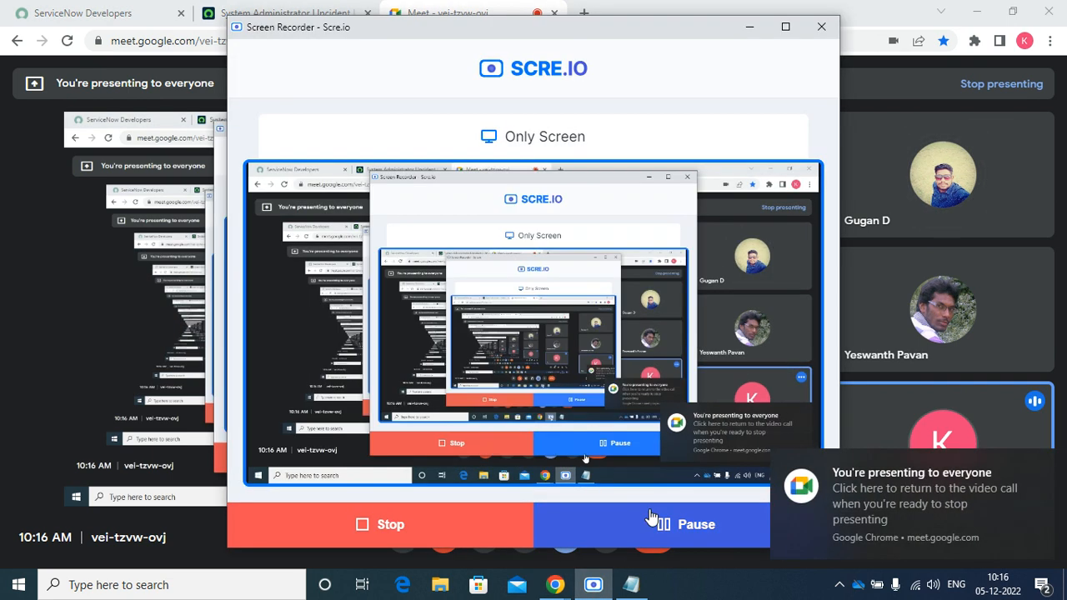